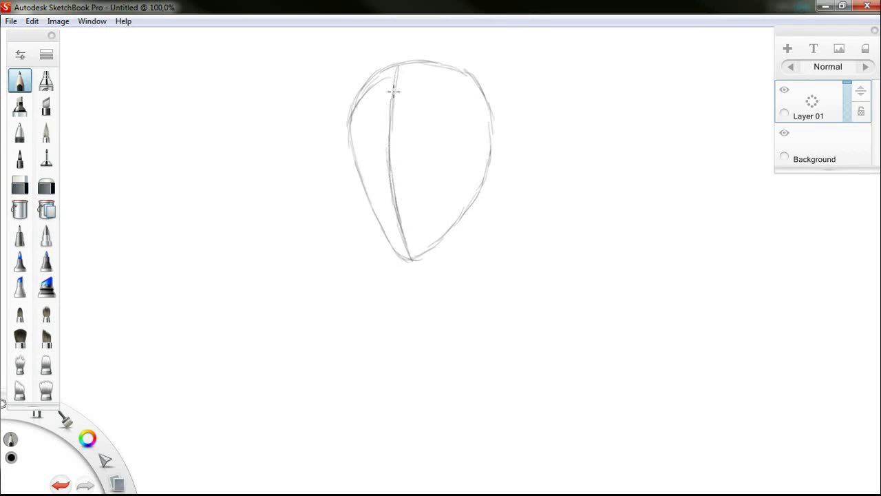
- Sketch the curved eye guideline ending in an ear, and the neck with its curved collar base
mouse_move(348, 140)
mouse_down()
mouse_move(399, 146)
mouse_move(378, 145)
mouse_move(466, 127)
mouse_move(469, 156)
mouse_up()
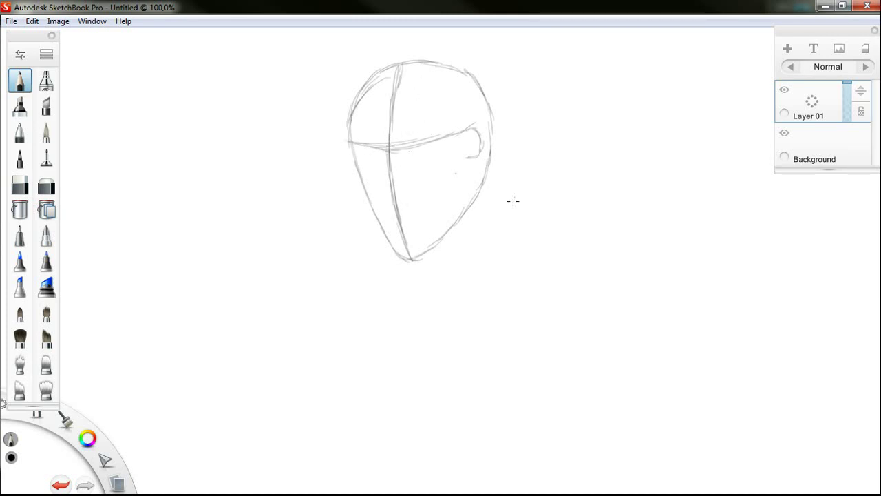
drag(487, 170, 508, 276)
mouse_move(413, 258)
mouse_down()
mouse_move(419, 280)
mouse_move(450, 297)
mouse_move(505, 274)
mouse_up()
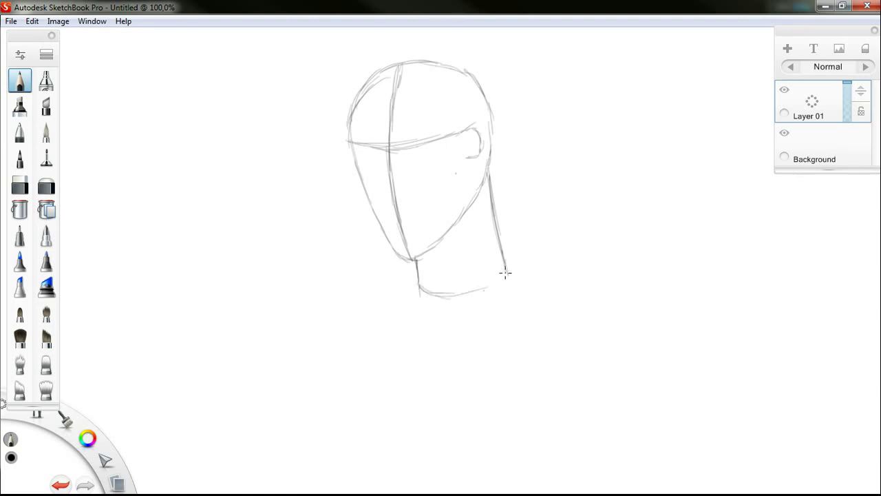
drag(420, 294, 507, 270)
mouse_move(418, 296)
mouse_down()
mouse_move(484, 300)
mouse_move(512, 276)
mouse_up()
- Sketch both sloping shoulder lines with a circular joint on the drawing's right shoulder, and reinforce the head outline
mouse_move(416, 260)
mouse_down()
mouse_move(418, 289)
mouse_move(309, 314)
mouse_move(286, 342)
mouse_move(289, 413)
mouse_up()
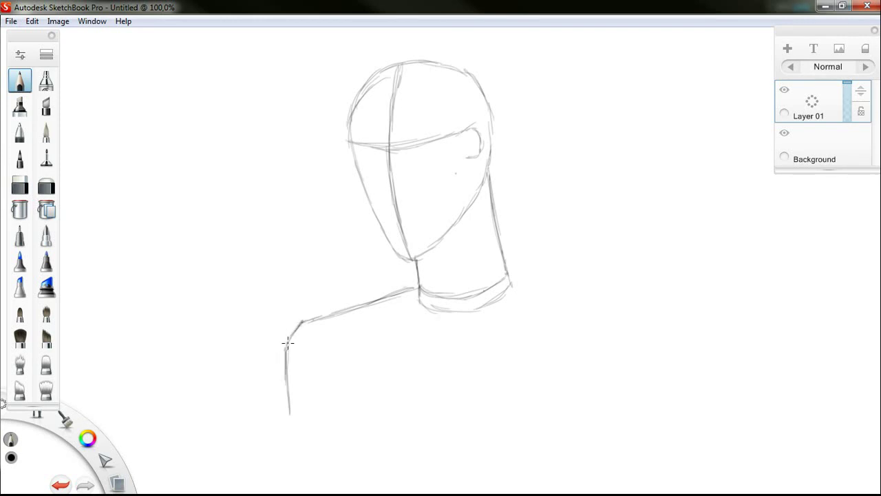
mouse_move(344, 138)
mouse_down()
mouse_move(346, 108)
mouse_move(340, 151)
mouse_move(386, 249)
mouse_move(353, 191)
mouse_move(375, 236)
mouse_move(419, 256)
mouse_move(486, 161)
mouse_up()
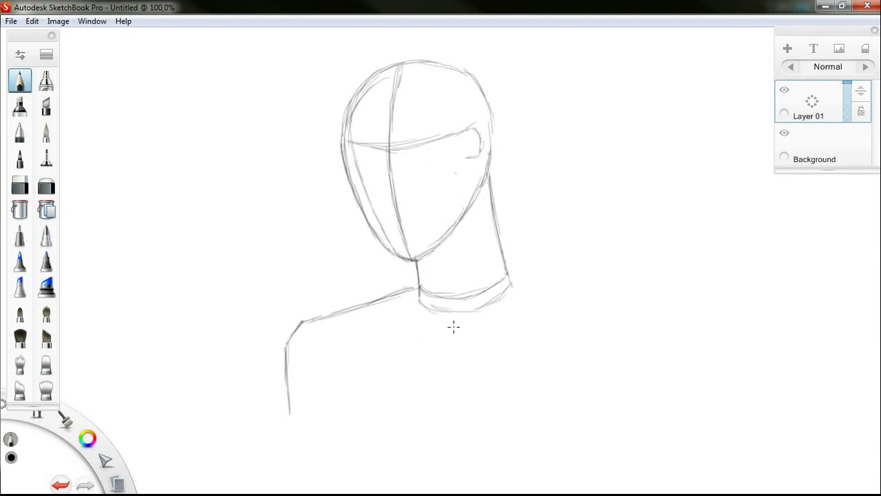
mouse_move(508, 274)
mouse_down()
mouse_move(638, 315)
mouse_move(630, 405)
mouse_up()
mouse_move(633, 307)
mouse_down()
mouse_move(633, 393)
mouse_move(645, 335)
mouse_move(678, 417)
mouse_up()
drag(649, 350, 630, 319)
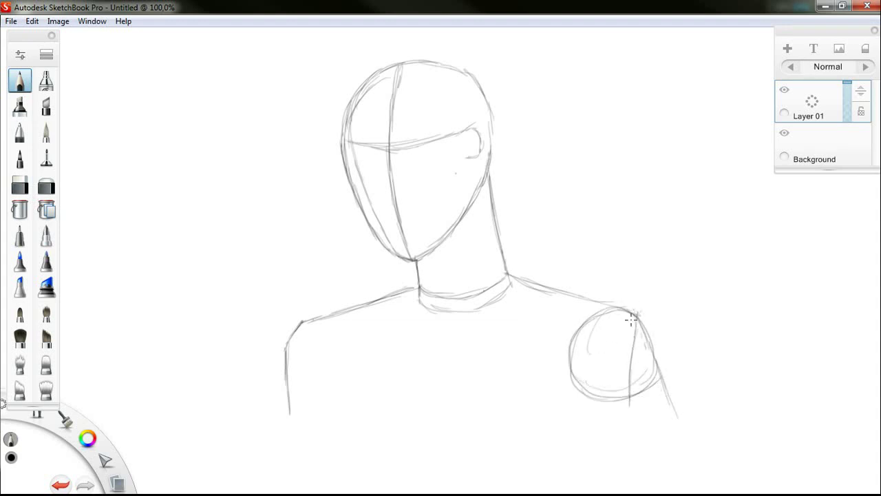
- Sketch the circular shoulder joint and upper arm line on the drawing's left side
mouse_move(303, 322)
mouse_down()
mouse_move(334, 365)
mouse_move(253, 382)
mouse_up()
drag(265, 348, 266, 445)
drag(264, 349, 269, 447)
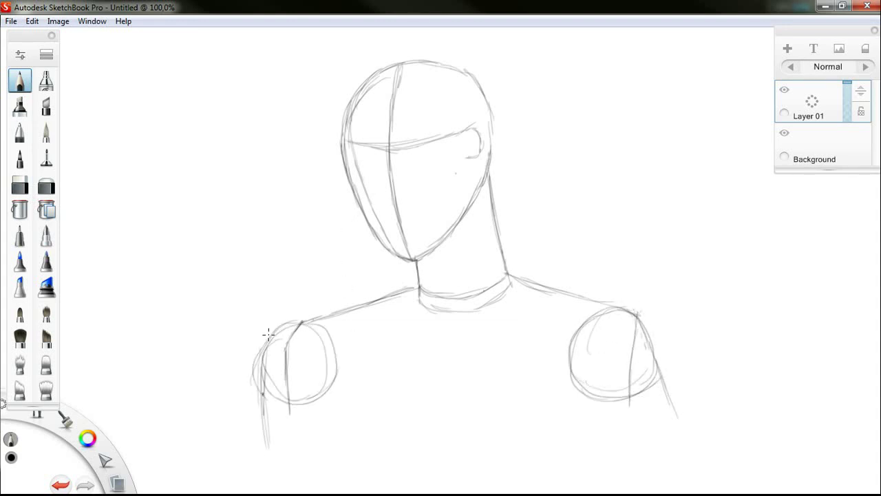
drag(284, 324, 267, 442)
- Adjust the Pencil brush settings and test them with short strokes beside the head
double_click(20, 80)
drag(60, 295, 62, 296)
drag(266, 186, 259, 230)
drag(62, 294, 61, 299)
drag(280, 200, 282, 241)
key(Escape)
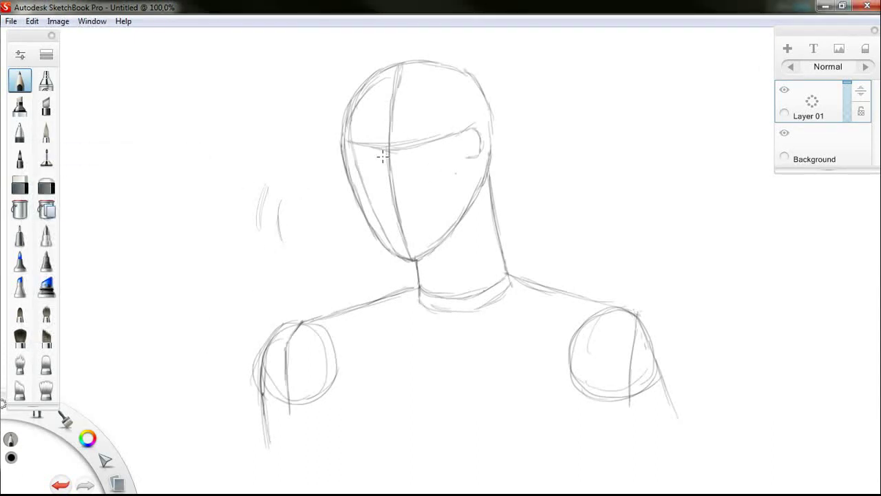
- Erase the left face contour and redraw it narrower from the forehead to the chin
mouse_move(400, 254)
mouse_down()
mouse_move(355, 167)
mouse_move(349, 125)
mouse_up()
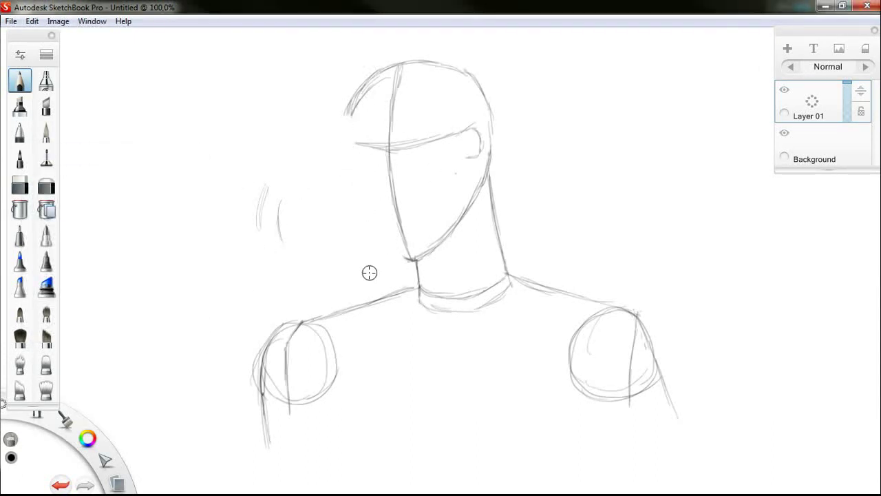
mouse_move(394, 241)
mouse_down()
mouse_move(359, 174)
mouse_move(395, 251)
mouse_move(350, 125)
mouse_move(372, 78)
mouse_move(355, 97)
mouse_move(404, 73)
mouse_move(469, 85)
mouse_move(484, 151)
mouse_move(383, 75)
mouse_move(360, 168)
mouse_move(404, 260)
mouse_move(385, 221)
mouse_up()
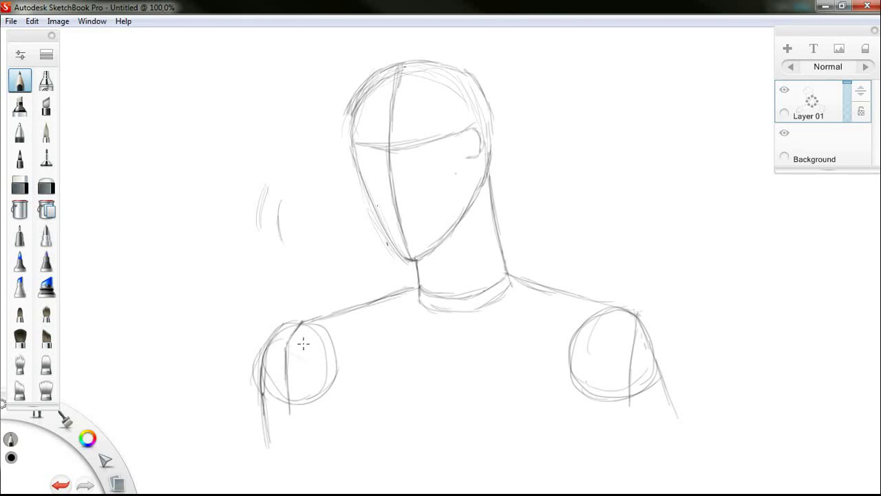
- Add upper arm lines at the right shoulder and sketch chest guides: a horizontal between the shoulders, a V below it and a centre line
mouse_move(577, 345)
mouse_down()
mouse_move(638, 314)
mouse_move(594, 342)
mouse_move(583, 369)
mouse_move(635, 315)
mouse_up()
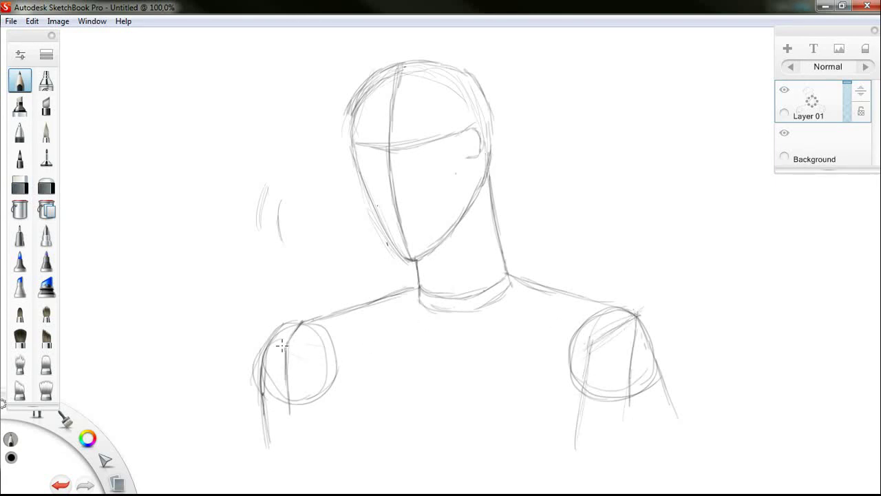
drag(282, 345, 599, 342)
mouse_move(436, 344)
mouse_down()
mouse_move(434, 462)
mouse_move(429, 431)
mouse_move(415, 461)
mouse_up()
drag(579, 347, 445, 395)
drag(489, 376, 444, 404)
drag(426, 397, 348, 360)
mouse_move(299, 342)
mouse_down()
mouse_move(424, 379)
mouse_move(417, 407)
mouse_up()
drag(428, 424, 416, 465)
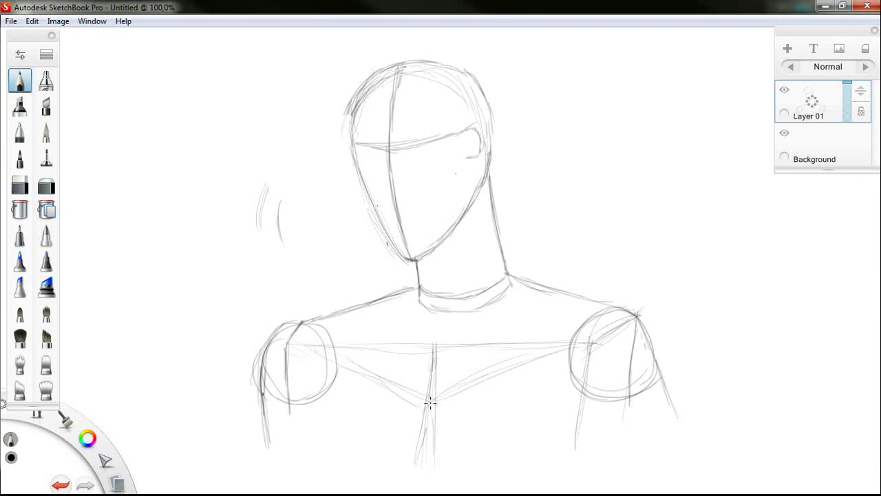
- Reinforce the vertical chest centre line, the left shoulder slope and the collar curve
drag(434, 342, 422, 468)
drag(442, 358, 420, 485)
mouse_move(331, 317)
mouse_down()
mouse_move(417, 285)
mouse_move(374, 302)
mouse_up()
drag(418, 296, 509, 271)
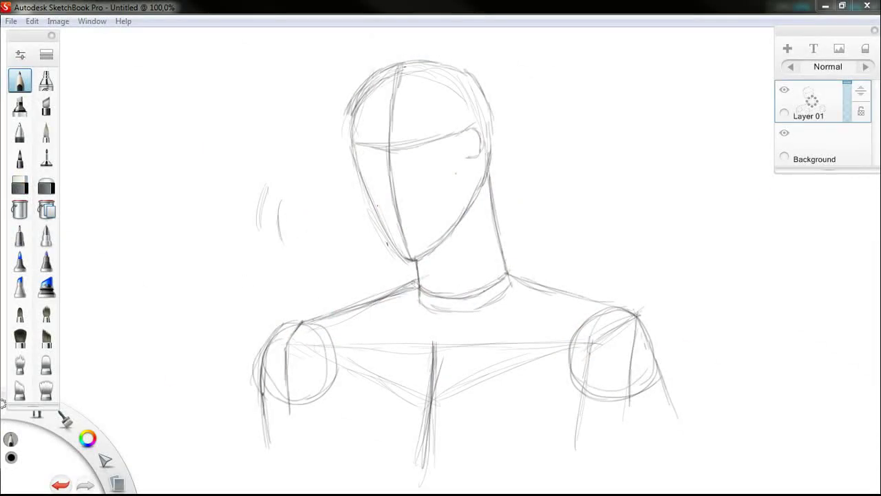
- Reinforce the head outline on both sides and add a second curved guideline below the eye line
mouse_move(471, 178)
mouse_down()
mouse_move(466, 220)
mouse_move(423, 249)
mouse_move(491, 159)
mouse_move(495, 132)
mouse_move(463, 69)
mouse_up()
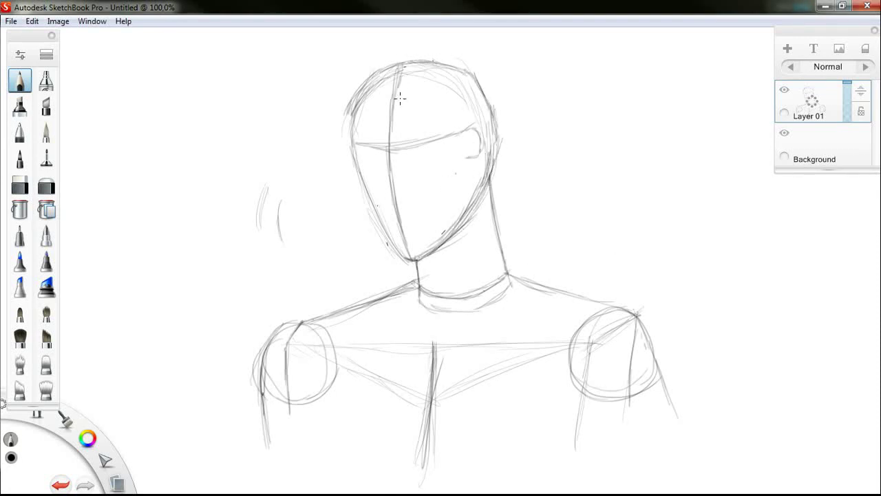
drag(463, 153, 358, 175)
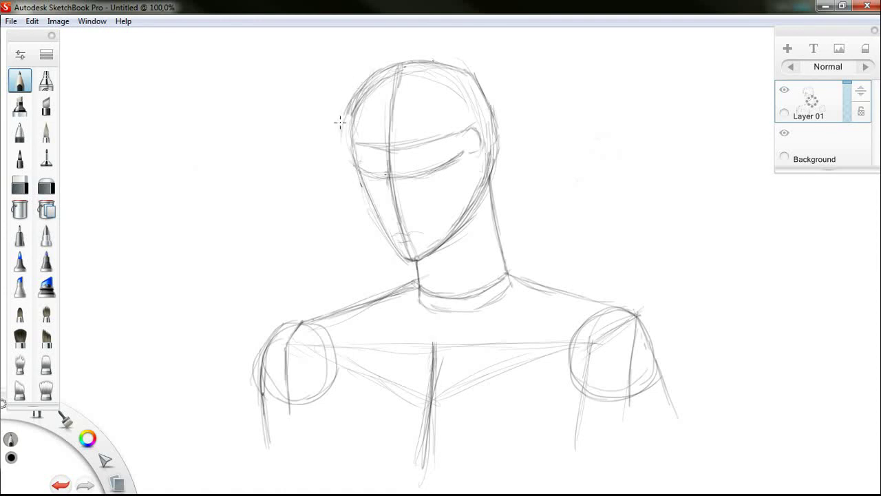
click(105, 460)
click(127, 446)
click(25, 90)
mouse_move(411, 261)
mouse_down()
mouse_move(392, 250)
mouse_move(356, 183)
mouse_move(354, 114)
mouse_up()
mouse_move(353, 123)
mouse_down()
mouse_move(402, 251)
mouse_move(360, 195)
mouse_move(357, 116)
mouse_move(376, 69)
mouse_move(384, 234)
mouse_move(472, 207)
mouse_up()
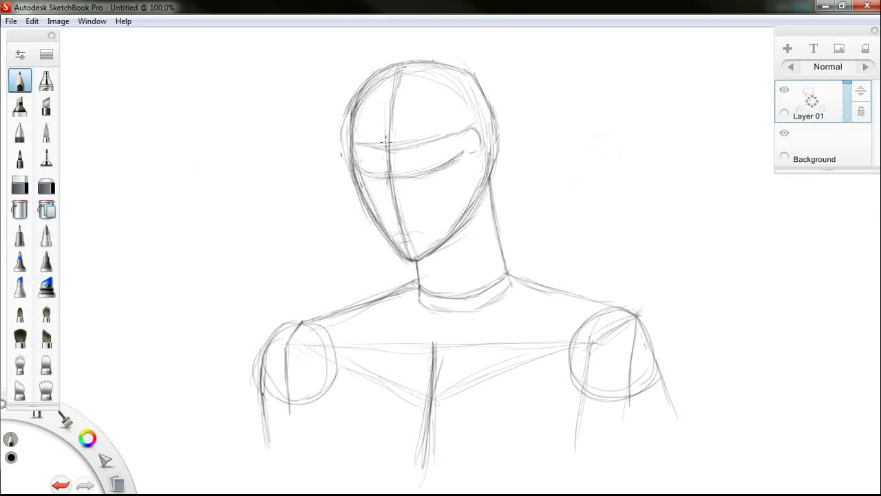
- Erase the curved eye guidelines and sketch the nose and mouth beside the face's centre line
mouse_move(476, 142)
mouse_down()
mouse_move(468, 126)
mouse_move(481, 154)
mouse_move(358, 170)
mouse_up()
drag(361, 145, 457, 134)
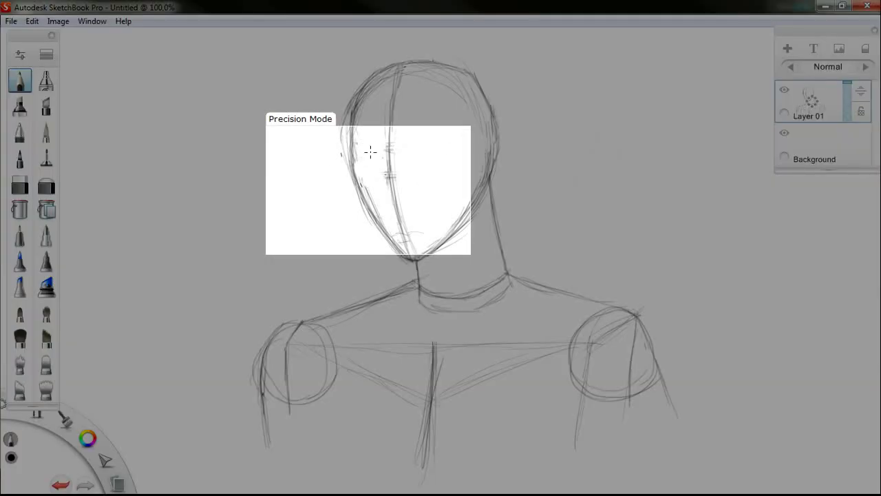
mouse_move(385, 183)
mouse_down()
mouse_move(378, 211)
mouse_move(388, 215)
mouse_up()
scroll(466, 173, up, 1)
scroll(416, 203, down, 6)
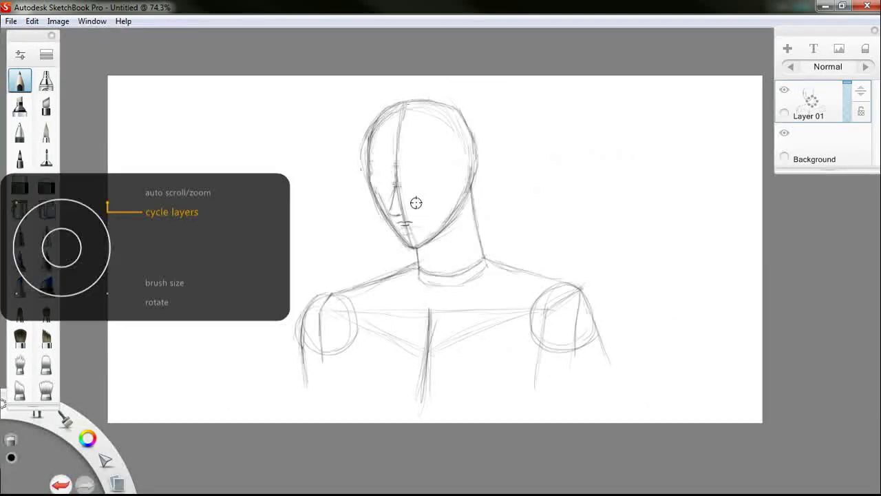
key(r)
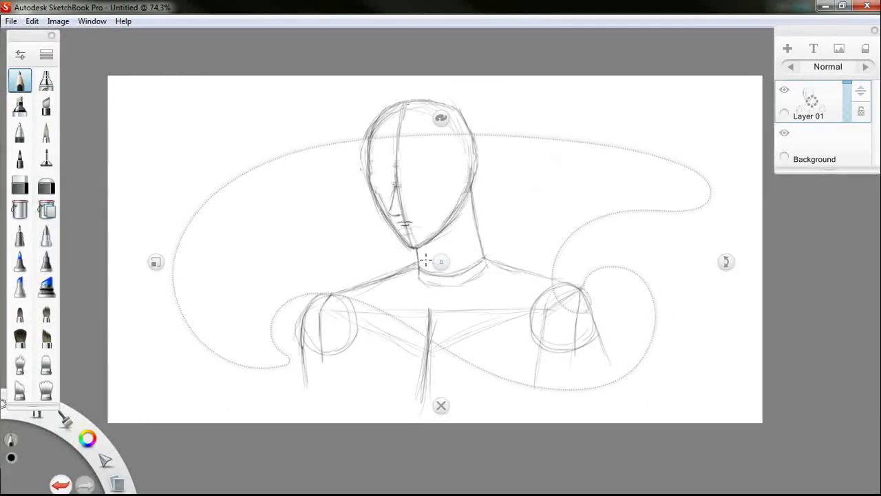
key(r)
key(r)
key(r)
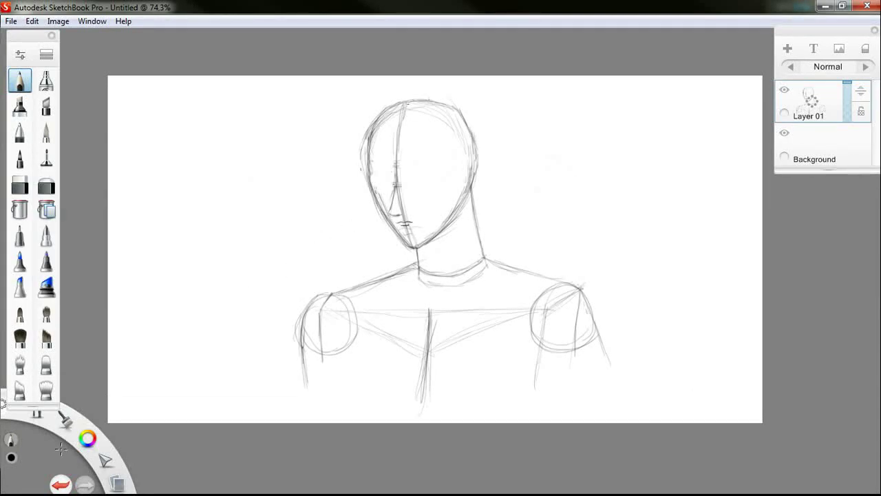
- Erase the small mouth, add a new layer and redraw the mouth wider below the nose
scroll(413, 206, up, 5)
scroll(413, 207, down, 2)
mouse_move(422, 229)
mouse_down()
mouse_move(401, 230)
mouse_move(412, 234)
mouse_up()
drag(812, 101, 812, 75)
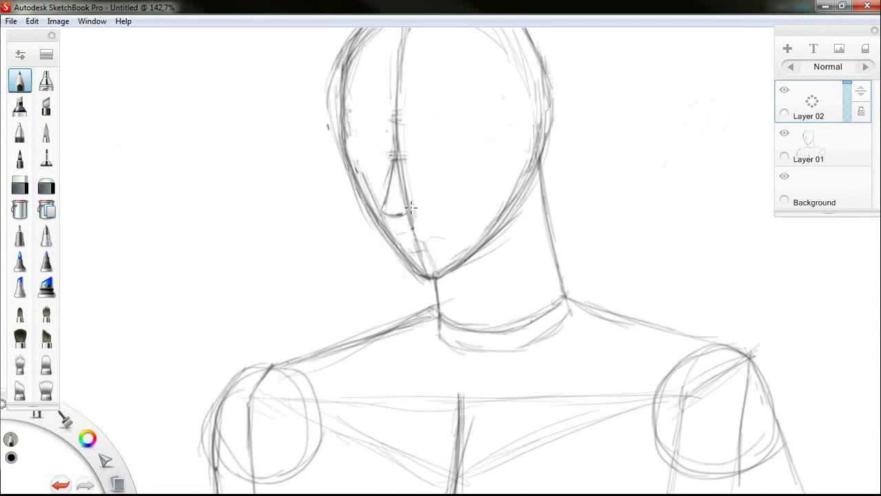
mouse_move(407, 230)
mouse_down()
mouse_move(446, 229)
mouse_move(422, 238)
mouse_move(439, 235)
mouse_up()
mouse_move(395, 160)
mouse_down()
mouse_move(397, 136)
mouse_move(391, 179)
mouse_up()
- Merge Layer 02 into Layer 01, add another layer and draw both frowning eyes with angled brows on it
drag(812, 102, 817, 133)
drag(812, 102, 812, 76)
mouse_move(398, 137)
mouse_down()
mouse_move(357, 124)
mouse_move(347, 131)
mouse_up()
drag(360, 124, 397, 138)
drag(398, 138, 394, 167)
mouse_move(364, 126)
mouse_down()
mouse_move(375, 144)
mouse_move(355, 148)
mouse_move(379, 143)
mouse_move(360, 139)
mouse_move(382, 141)
mouse_move(357, 139)
mouse_move(370, 146)
mouse_move(464, 124)
mouse_move(457, 122)
mouse_move(474, 129)
mouse_move(454, 134)
mouse_move(471, 138)
mouse_move(444, 130)
mouse_move(465, 116)
mouse_move(448, 158)
mouse_move(441, 133)
mouse_move(422, 133)
mouse_move(475, 121)
mouse_move(441, 141)
mouse_move(471, 137)
mouse_move(434, 141)
mouse_move(465, 128)
mouse_move(446, 132)
mouse_move(468, 135)
mouse_move(437, 137)
mouse_up()
key(e)
key(e)
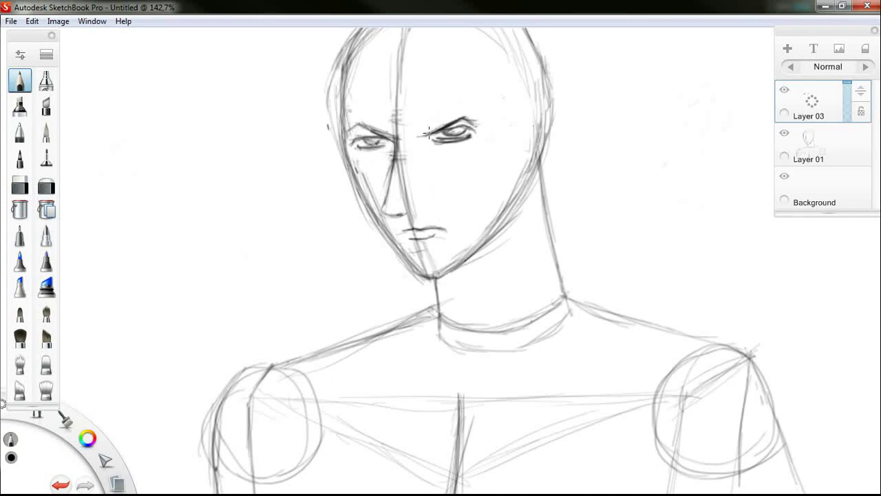
- Sketch an ear at the right edge of the head and refine the forehead contour on the opposite side
scroll(535, 164, down, 2)
mouse_move(525, 116)
mouse_down()
mouse_move(532, 122)
mouse_move(531, 114)
mouse_move(518, 146)
mouse_up()
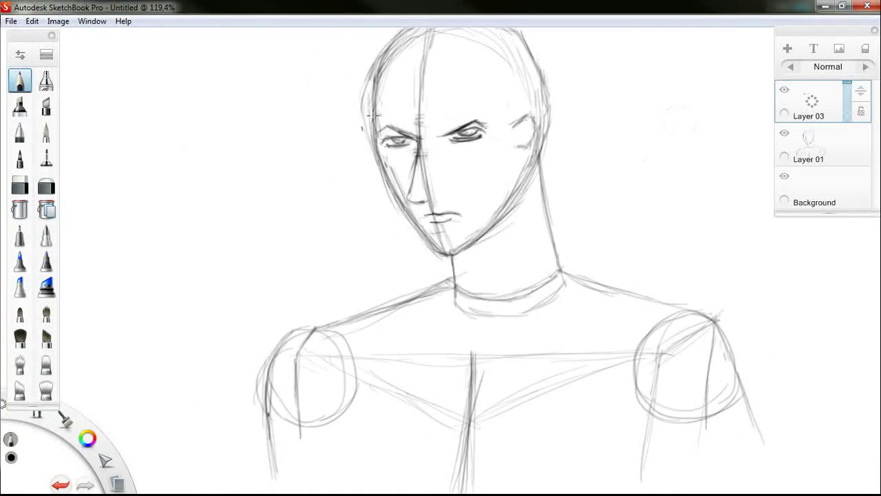
mouse_move(378, 151)
mouse_down()
mouse_move(417, 231)
mouse_move(378, 84)
mouse_move(397, 46)
mouse_up()
- Merge Layer 03 into Layer 01 and erase the stray outer lines along the left face contour
drag(817, 102, 817, 131)
drag(377, 155, 366, 68)
drag(373, 176, 411, 230)
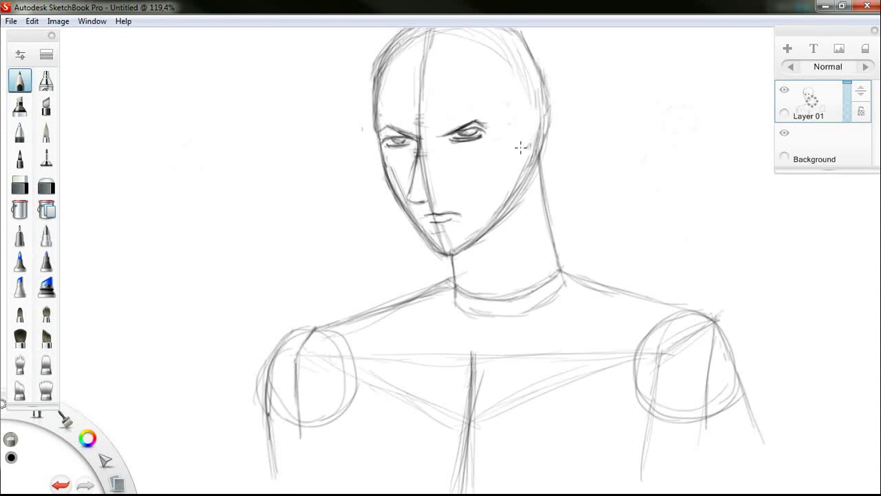
- Redraw the eye guideline across the face and sketch a darker ear where it ends
mouse_move(390, 146)
mouse_down()
mouse_move(458, 142)
mouse_move(549, 104)
mouse_move(516, 130)
mouse_up()
mouse_move(531, 109)
mouse_down()
mouse_move(540, 118)
mouse_move(521, 144)
mouse_up()
mouse_move(534, 111)
mouse_down()
mouse_move(526, 132)
mouse_move(544, 143)
mouse_move(535, 129)
mouse_move(527, 143)
mouse_up()
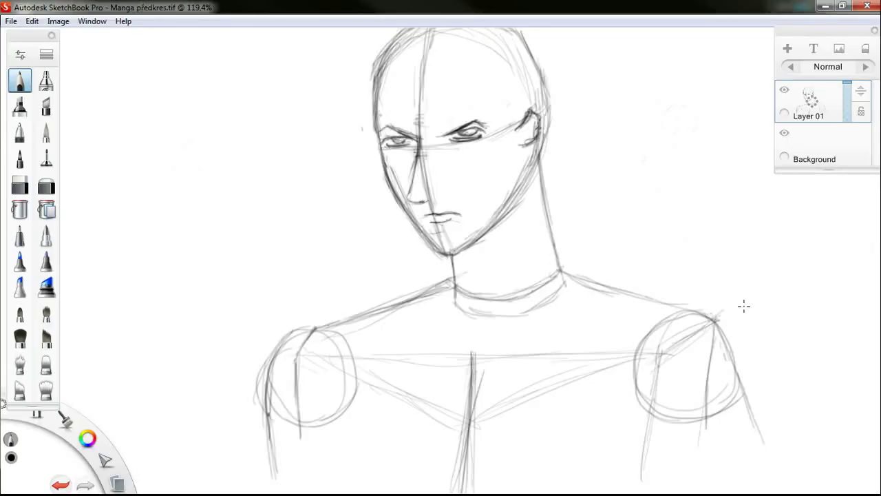
- Add a new layer above the sketch, lower Layer 01's opacity and make Layer 04 active
click(808, 99)
click(811, 60)
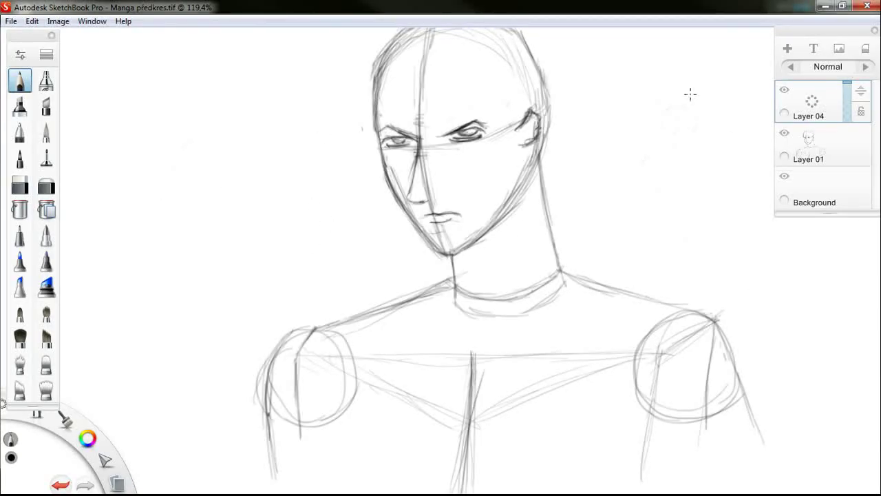
click(847, 87)
click(847, 134)
drag(847, 127, 847, 145)
click(819, 103)
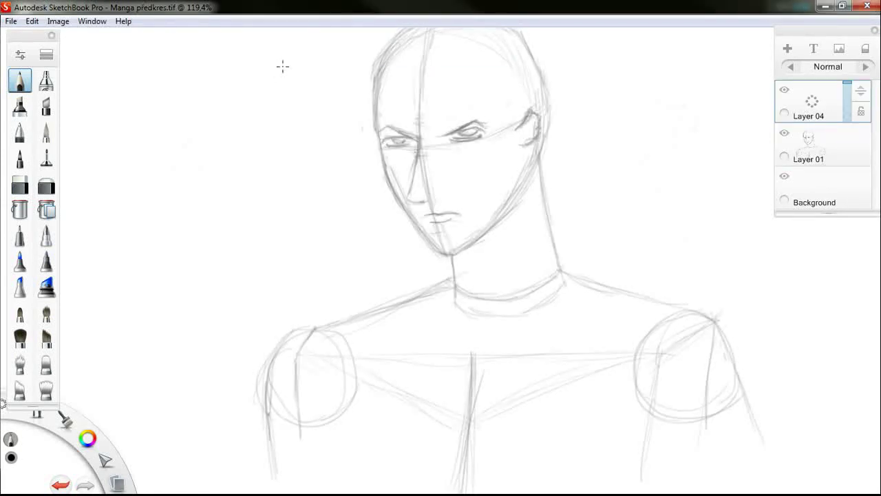
- Trace the angled brow lines, nose and mouth with darker pencil lines on Layer 04
mouse_move(382, 123)
mouse_down()
mouse_move(375, 137)
mouse_move(386, 129)
mouse_move(408, 137)
mouse_move(484, 126)
mouse_up()
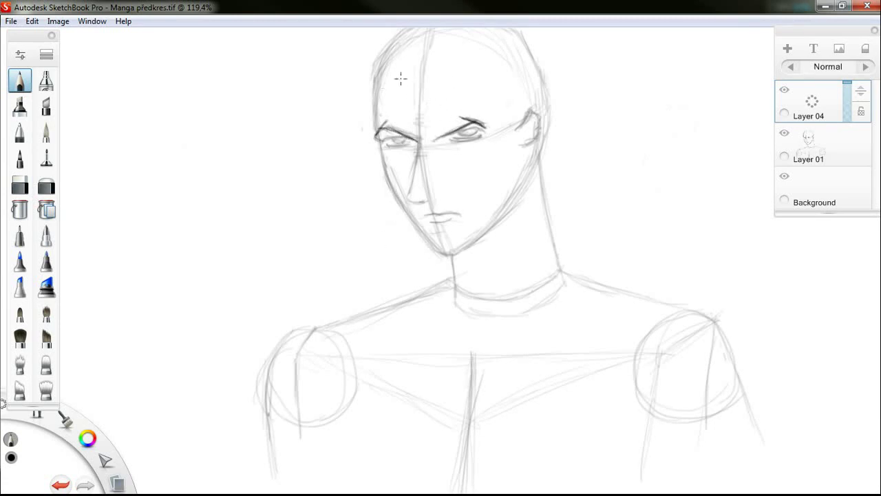
mouse_move(418, 142)
mouse_down()
mouse_move(408, 201)
mouse_move(425, 201)
mouse_move(409, 204)
mouse_move(417, 203)
mouse_up()
key(ctrl+z)
key(ctrl+z)
drag(427, 215, 449, 219)
scroll(403, 180, down, 5)
scroll(403, 138, up, 6)
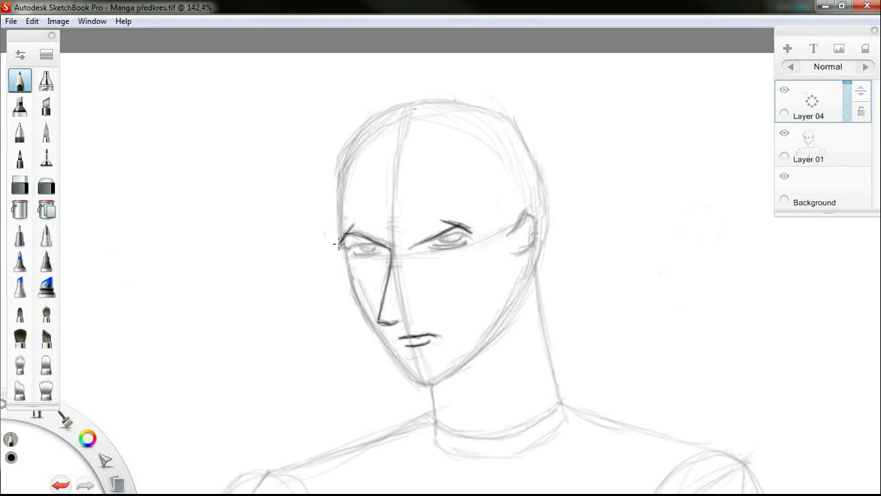
- Draw both eyes over the sketch with dark lids and shaded irises
mouse_move(339, 245)
mouse_down()
mouse_move(384, 249)
mouse_move(351, 245)
mouse_move(354, 256)
mouse_move(383, 254)
mouse_move(365, 261)
mouse_move(384, 250)
mouse_up()
key(ctrl+z)
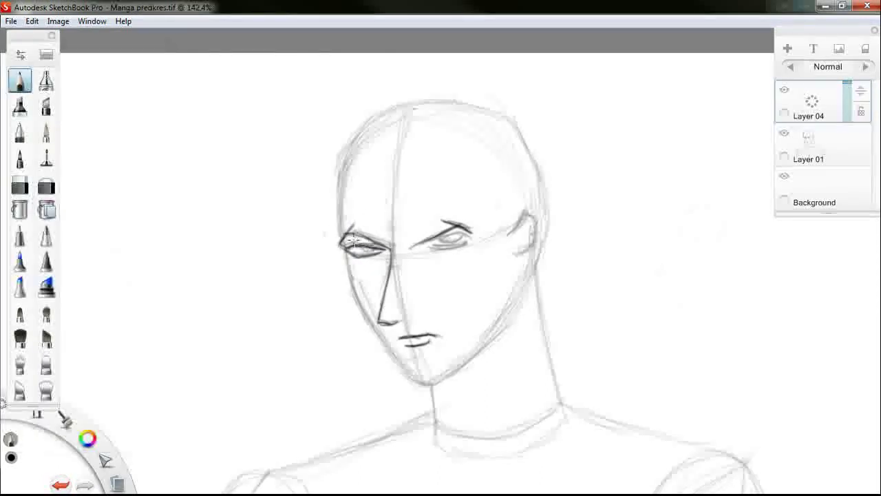
drag(362, 251, 368, 252)
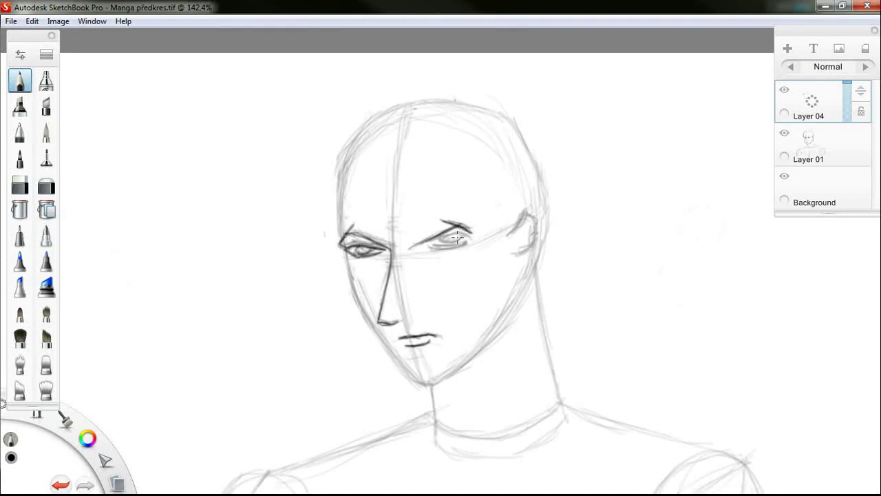
mouse_move(431, 247)
mouse_down()
mouse_move(472, 234)
mouse_move(441, 246)
mouse_move(453, 242)
mouse_up()
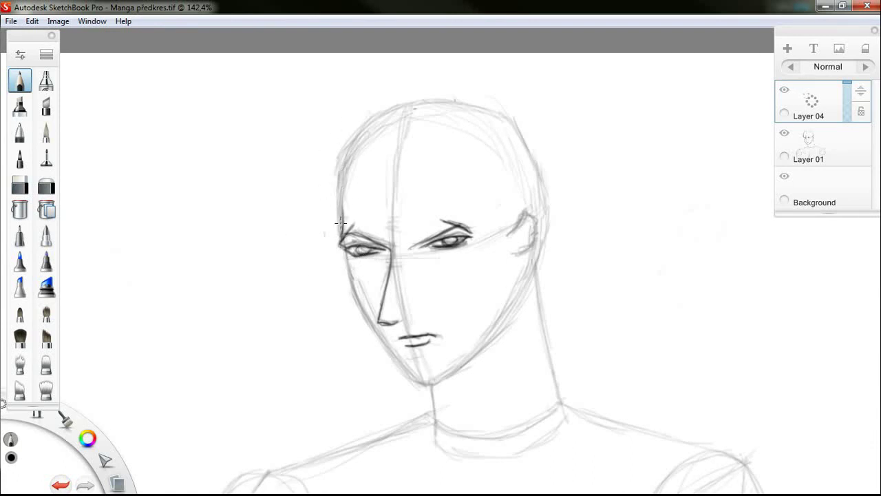
- Darken the left forehead contour and sketch long pointed hair strands falling beside the left of the face
mouse_move(340, 221)
mouse_down()
mouse_move(345, 165)
mouse_move(357, 145)
mouse_move(340, 215)
mouse_move(342, 182)
mouse_move(360, 146)
mouse_up()
drag(357, 142, 315, 136)
mouse_move(315, 137)
mouse_down()
mouse_move(338, 191)
mouse_move(359, 147)
mouse_up()
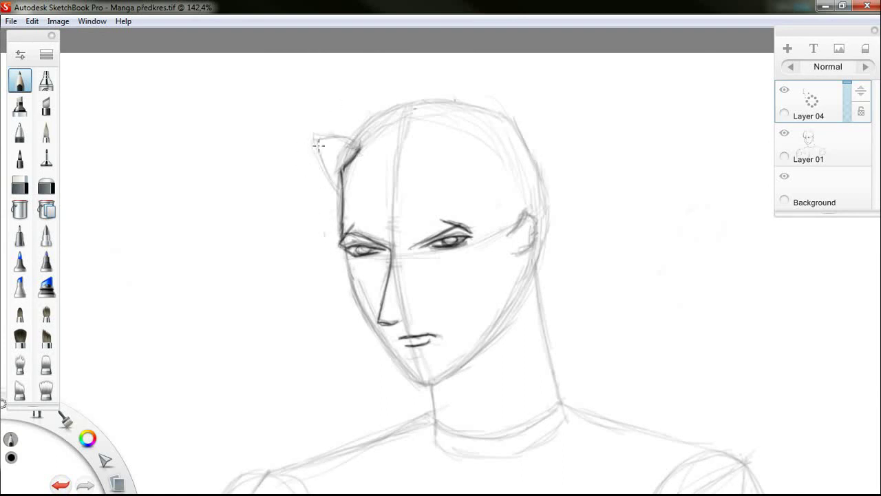
drag(326, 172, 341, 225)
mouse_move(315, 142)
mouse_down()
mouse_move(342, 249)
mouse_move(335, 335)
mouse_up()
drag(342, 234, 342, 303)
mouse_move(312, 156)
mouse_down()
mouse_move(338, 233)
mouse_move(332, 208)
mouse_up()
mouse_move(310, 172)
mouse_down()
mouse_move(371, 131)
mouse_move(300, 128)
mouse_move(313, 261)
mouse_up()
mouse_move(305, 198)
mouse_down()
mouse_move(299, 164)
mouse_move(316, 268)
mouse_move(340, 331)
mouse_move(301, 242)
mouse_move(300, 128)
mouse_up()
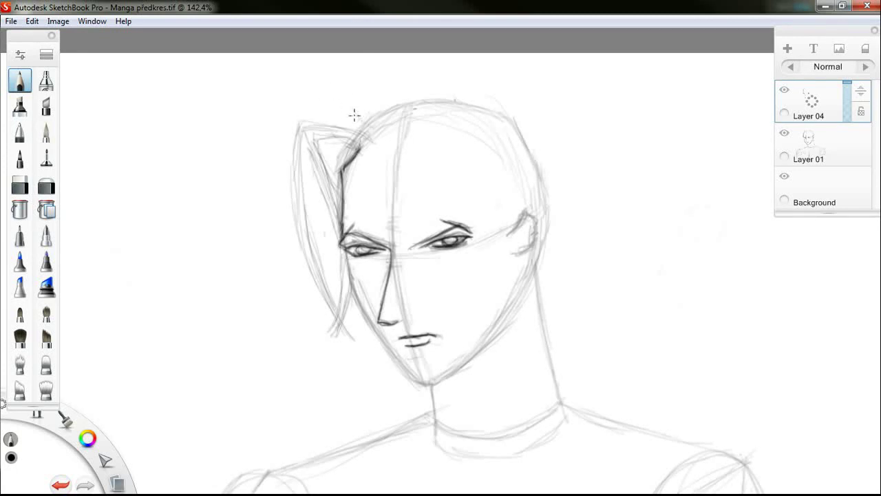
- Sketch upswept hair tufts over the crown, a curved hairline and a thin strand falling over the forehead
mouse_move(354, 115)
mouse_down()
mouse_move(295, 111)
mouse_move(363, 119)
mouse_up()
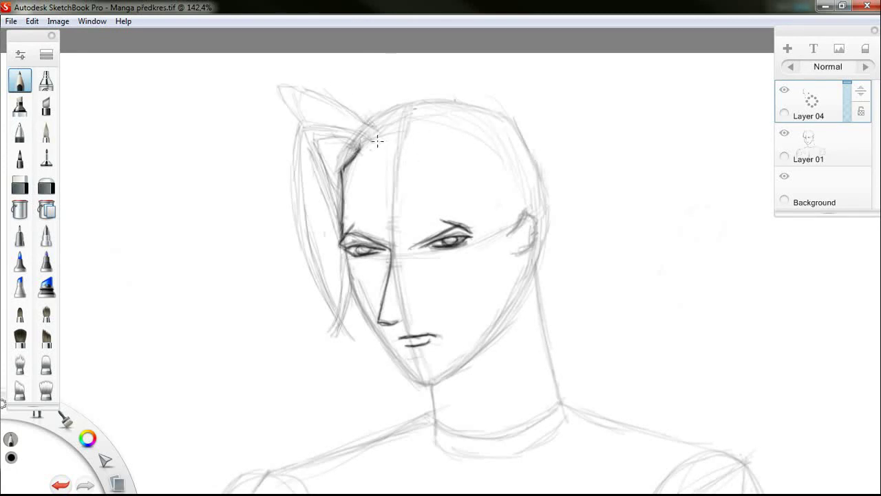
mouse_move(359, 152)
mouse_down()
mouse_move(389, 134)
mouse_move(455, 143)
mouse_move(420, 129)
mouse_move(494, 162)
mouse_move(496, 204)
mouse_move(498, 175)
mouse_move(489, 197)
mouse_move(528, 218)
mouse_move(497, 231)
mouse_move(490, 259)
mouse_up()
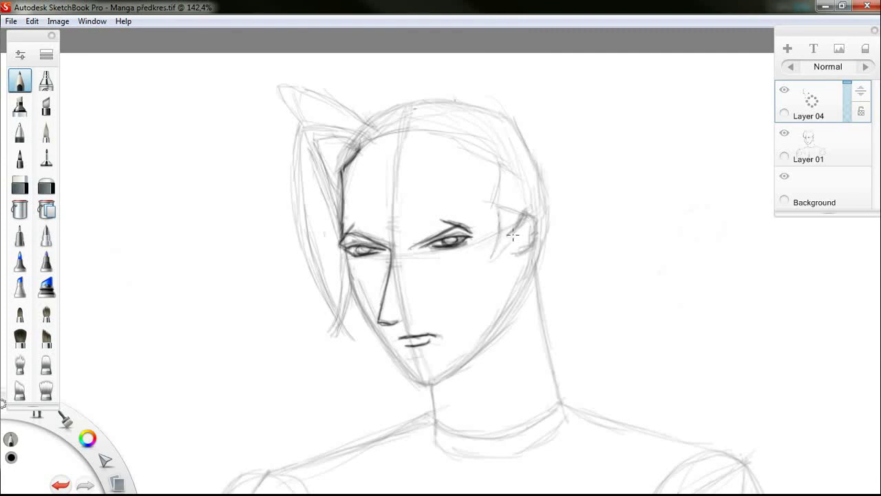
mouse_move(296, 93)
mouse_down()
mouse_move(353, 115)
mouse_move(348, 66)
mouse_up()
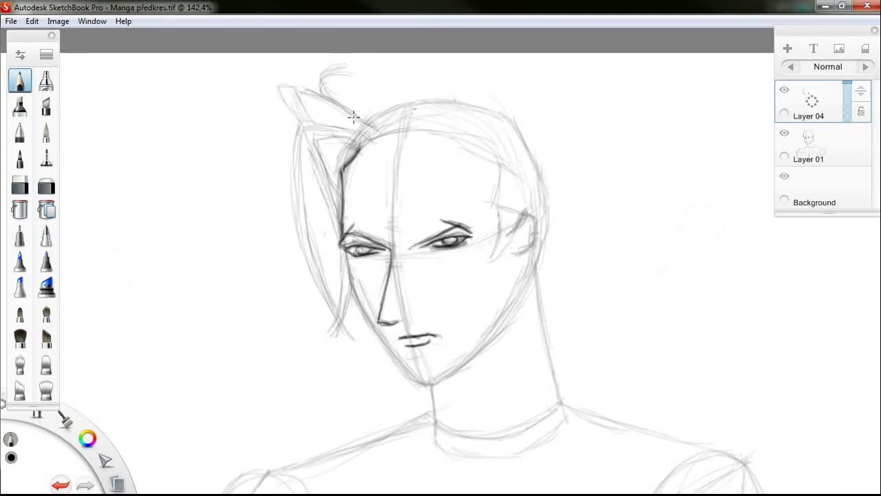
mouse_move(376, 125)
mouse_down()
mouse_move(362, 63)
mouse_move(398, 73)
mouse_up()
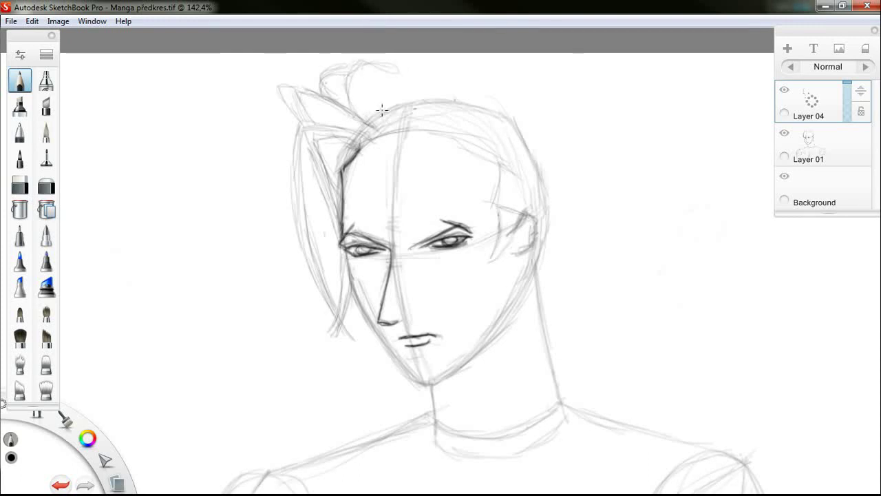
mouse_move(377, 115)
mouse_down()
mouse_move(425, 59)
mouse_move(466, 69)
mouse_move(321, 85)
mouse_up()
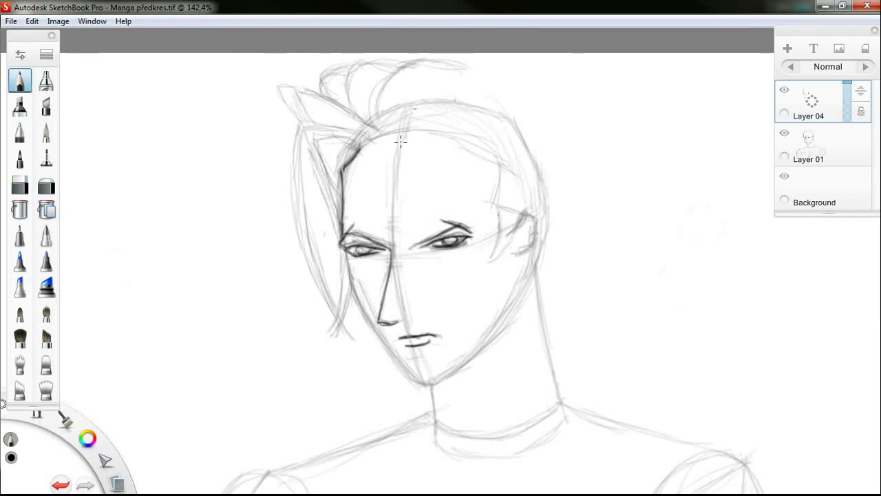
mouse_move(370, 131)
mouse_down()
mouse_move(475, 124)
mouse_move(432, 105)
mouse_move(441, 230)
mouse_up()
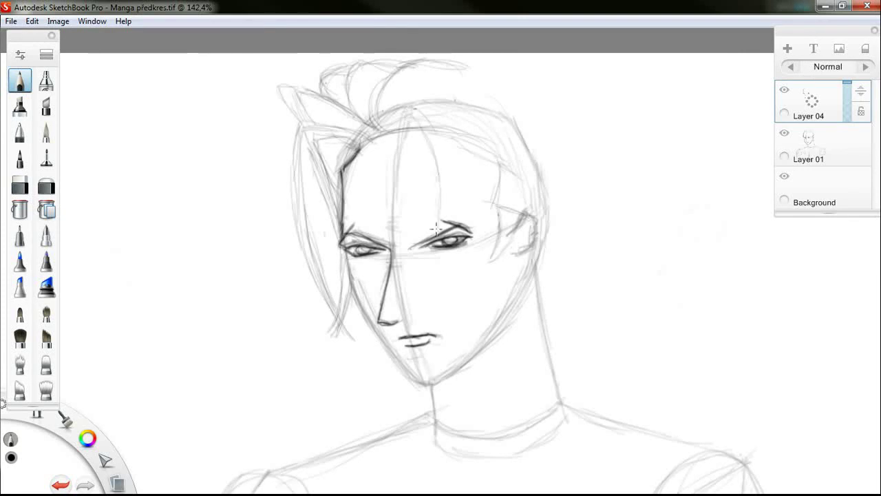
mouse_move(418, 131)
mouse_down()
mouse_move(436, 227)
mouse_move(417, 105)
mouse_up()
- Sketch more forehead strands and long hair flowing from the crown past the right ear to the right shoulder
drag(453, 137, 486, 282)
drag(486, 283, 457, 106)
mouse_move(471, 69)
mouse_down()
mouse_move(509, 82)
mouse_move(464, 64)
mouse_move(543, 205)
mouse_move(559, 286)
mouse_up()
mouse_move(491, 124)
mouse_down()
mouse_move(491, 149)
mouse_move(523, 75)
mouse_move(640, 404)
mouse_move(534, 110)
mouse_move(698, 462)
mouse_move(577, 287)
mouse_move(560, 202)
mouse_move(482, 122)
mouse_move(565, 314)
mouse_move(495, 145)
mouse_move(551, 160)
mouse_move(482, 141)
mouse_move(528, 170)
mouse_up()
mouse_move(532, 274)
mouse_down()
mouse_move(531, 319)
mouse_move(536, 281)
mouse_move(550, 313)
mouse_move(528, 278)
mouse_up()
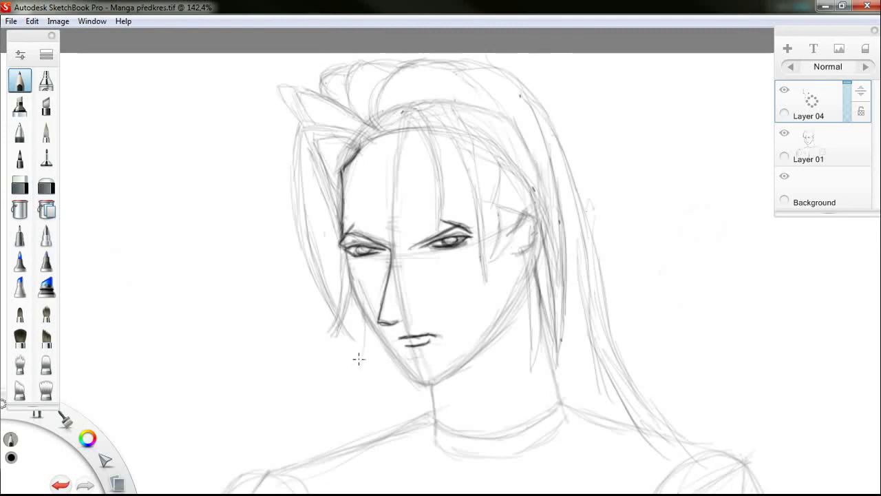
- Sketch long hair strands from below the left cheek to the left shoulder, cleaning up stray strokes
mouse_move(360, 356)
mouse_down()
mouse_move(362, 404)
mouse_move(365, 355)
mouse_move(343, 418)
mouse_move(317, 453)
mouse_move(375, 420)
mouse_move(387, 444)
mouse_move(381, 392)
mouse_up()
key(ctrl+z)
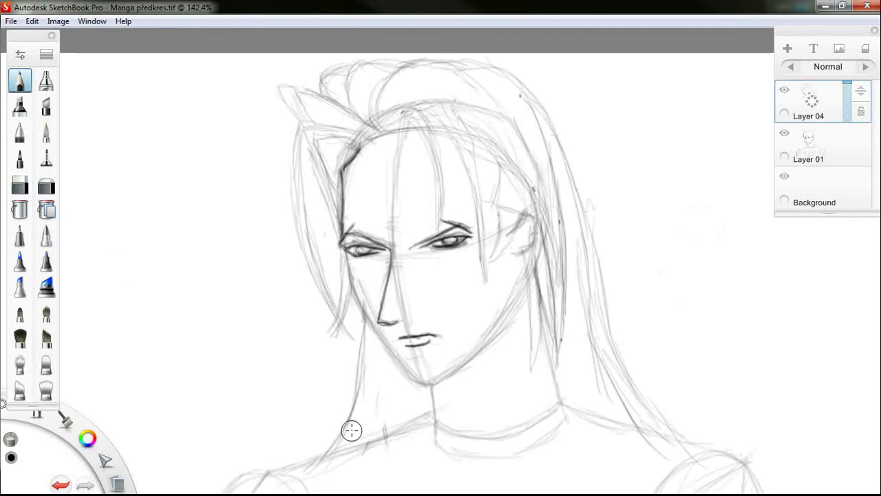
drag(366, 450, 385, 393)
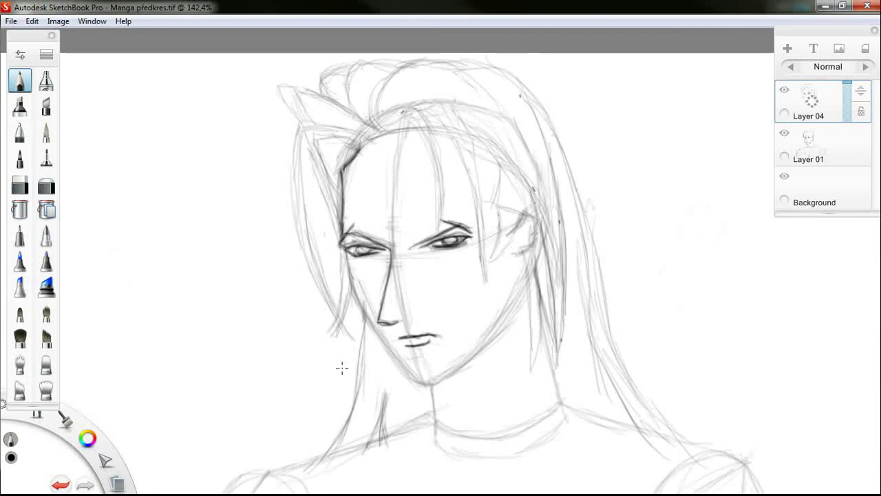
drag(365, 318, 342, 432)
- Erase the left jaw construction lines on Layer 01 and redraw the left cheek and jaw contour darker on Layer 04
click(792, 141)
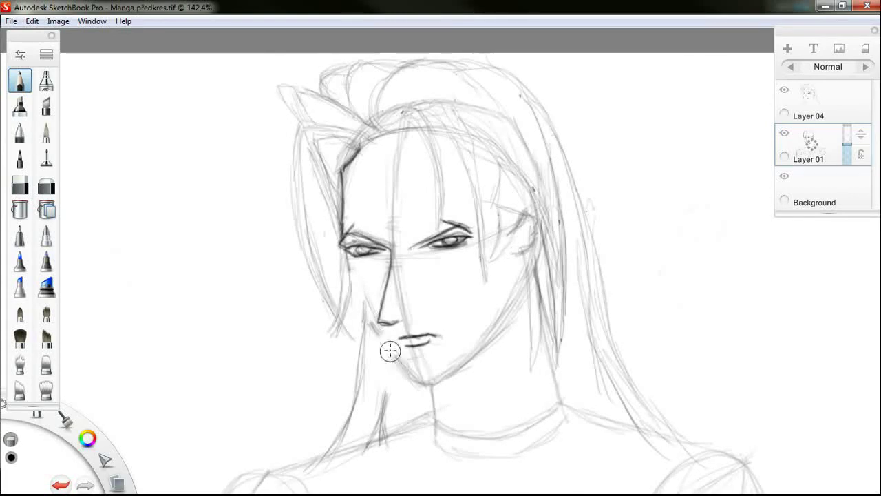
click(783, 122)
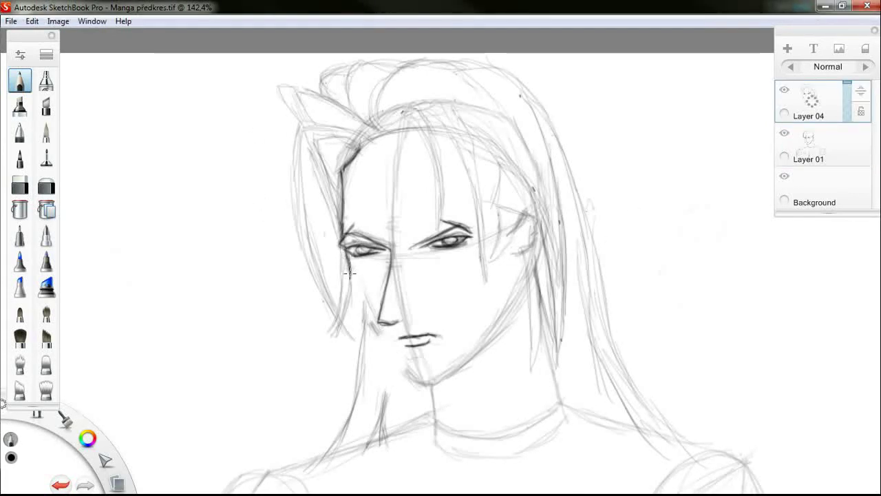
drag(351, 277, 369, 317)
mouse_move(352, 280)
mouse_down()
mouse_move(376, 326)
mouse_move(359, 324)
mouse_move(358, 315)
mouse_move(426, 384)
mouse_up()
drag(380, 339, 430, 384)
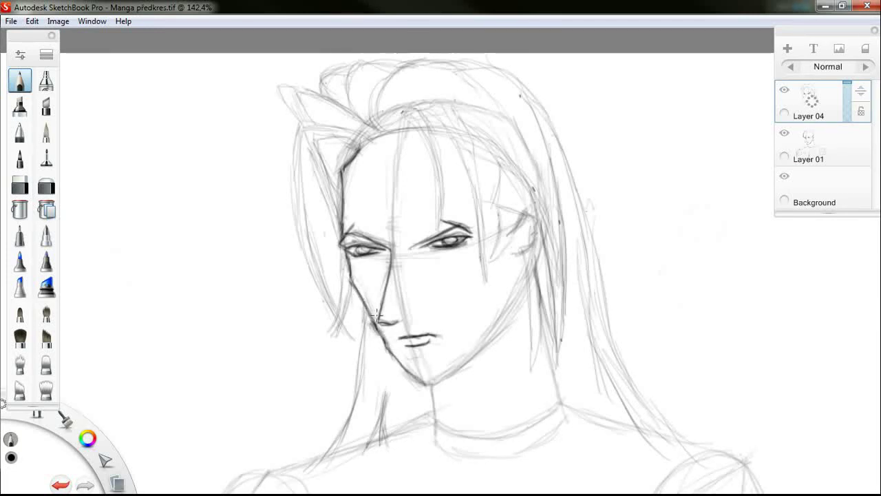
drag(372, 309, 418, 376)
- Darken the nose, the hair strands beside the neck and the right brow, undoing one unwanted stroke
mouse_move(389, 278)
mouse_down()
mouse_move(388, 319)
mouse_move(405, 317)
mouse_move(383, 324)
mouse_up()
drag(526, 300, 531, 333)
drag(364, 306, 362, 365)
drag(365, 304, 357, 379)
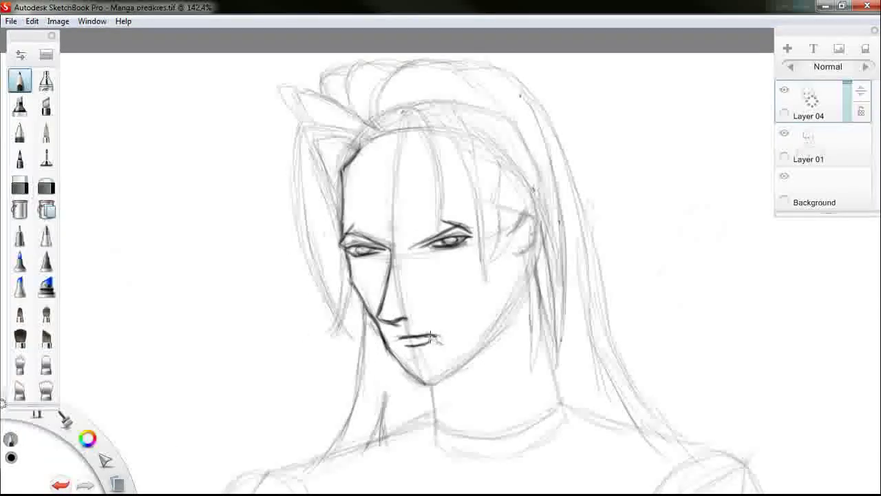
key(ctrl+z)
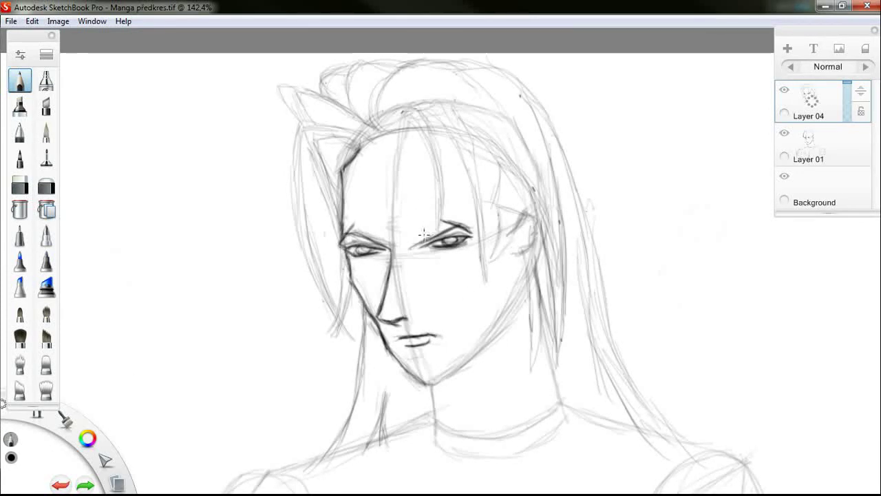
mouse_move(425, 237)
mouse_down()
mouse_move(409, 248)
mouse_move(451, 228)
mouse_up()
- Draw the chin and right jawline in dark layered strokes up to the earlobe
mouse_move(389, 351)
mouse_down()
mouse_move(426, 382)
mouse_move(438, 381)
mouse_move(482, 322)
mouse_up()
mouse_move(447, 372)
mouse_down()
mouse_move(485, 319)
mouse_move(455, 370)
mouse_move(478, 336)
mouse_up()
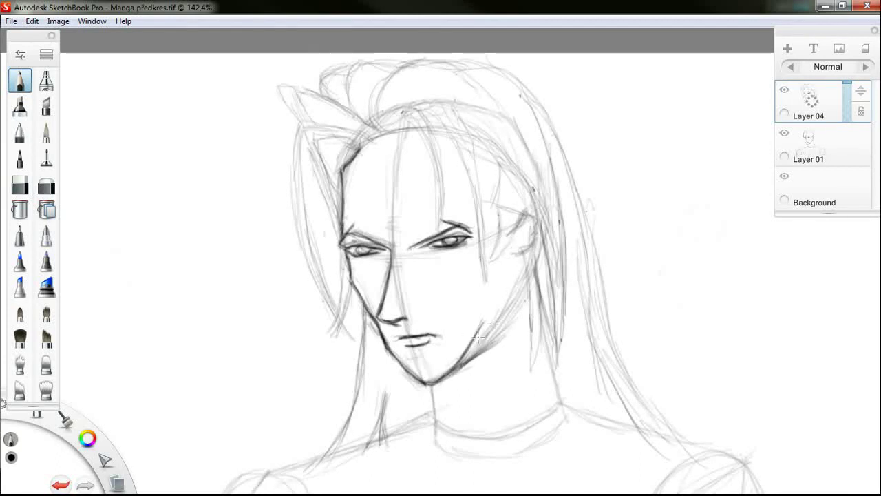
mouse_move(522, 255)
mouse_down()
mouse_move(499, 305)
mouse_move(519, 282)
mouse_move(521, 259)
mouse_move(513, 303)
mouse_up()
mouse_move(483, 339)
mouse_down()
mouse_move(433, 388)
mouse_move(422, 389)
mouse_up()
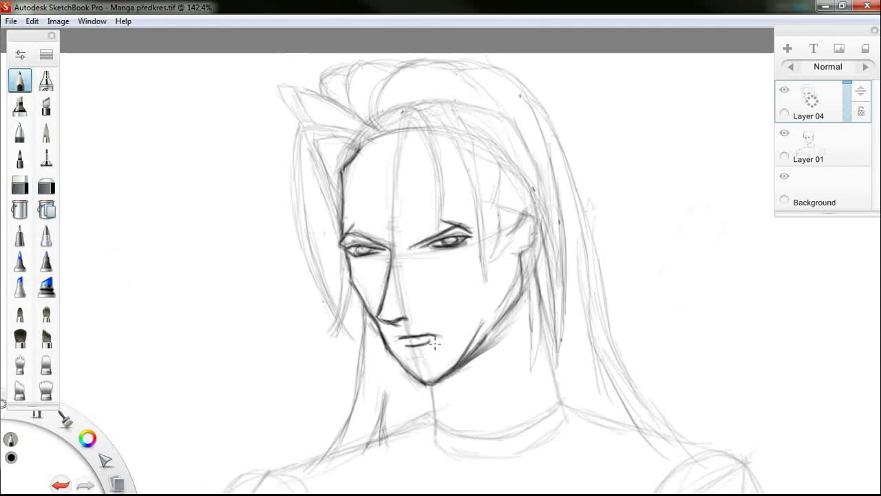
mouse_move(494, 307)
mouse_down()
mouse_move(471, 329)
mouse_move(448, 377)
mouse_up()
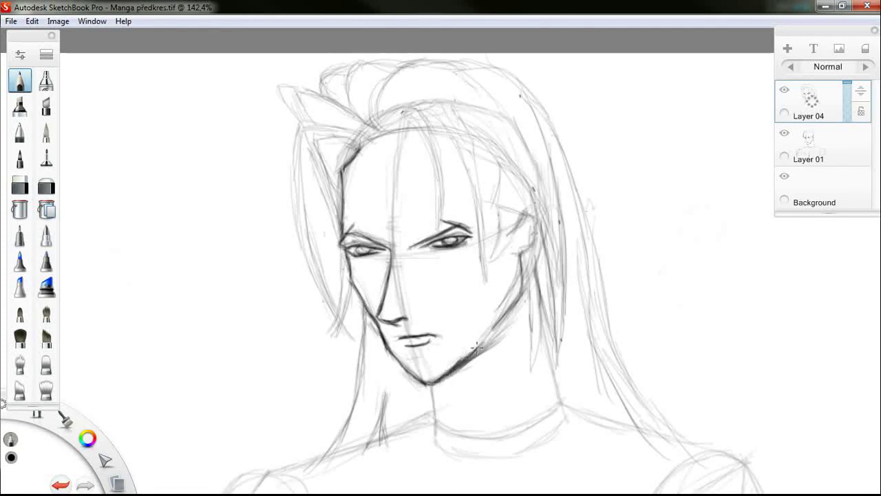
mouse_move(510, 312)
mouse_down()
mouse_move(493, 331)
mouse_move(504, 313)
mouse_up()
drag(523, 250, 512, 313)
drag(520, 278, 487, 332)
mouse_move(525, 298)
mouse_down()
mouse_move(525, 265)
mouse_move(512, 310)
mouse_up()
mouse_move(519, 254)
mouse_down()
mouse_move(510, 316)
mouse_move(516, 299)
mouse_up()
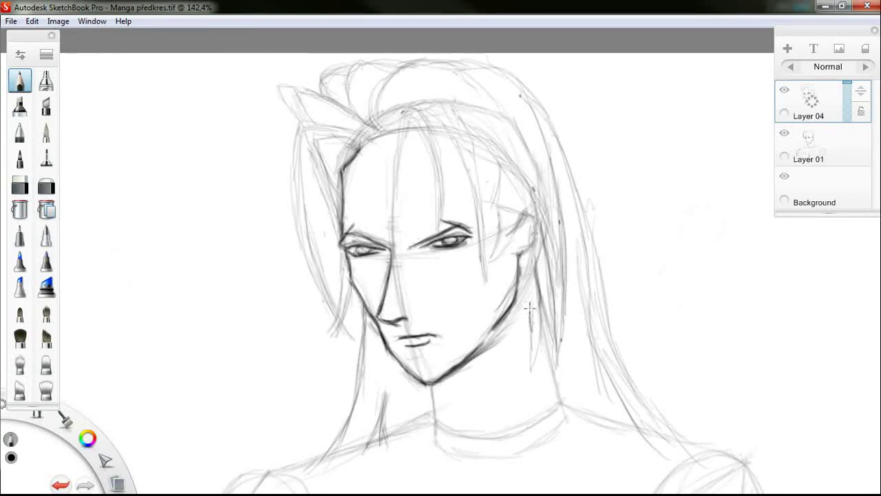
- Darken the right neck line, outline the right ear and clean up the hair strands in front of it
drag(542, 337, 525, 244)
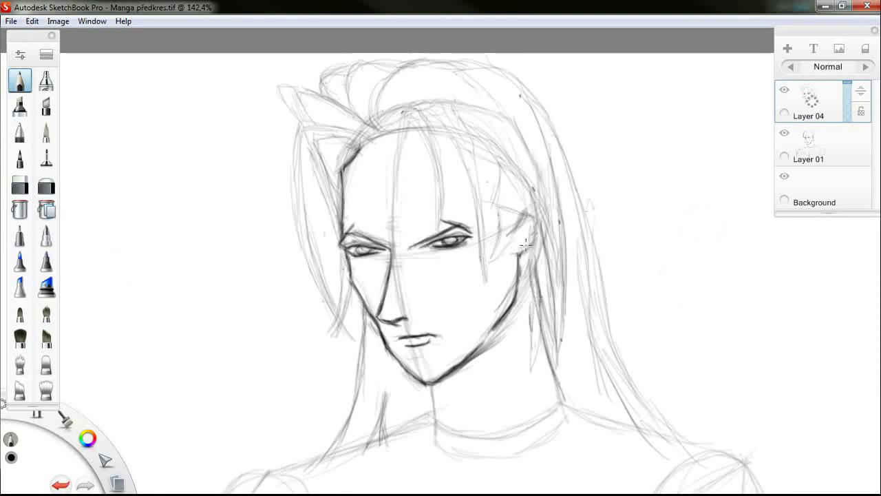
mouse_move(509, 215)
mouse_down()
mouse_move(533, 243)
mouse_move(521, 254)
mouse_move(524, 209)
mouse_move(508, 216)
mouse_move(520, 191)
mouse_move(507, 162)
mouse_move(510, 212)
mouse_move(524, 208)
mouse_move(521, 277)
mouse_move(504, 188)
mouse_move(510, 261)
mouse_move(510, 197)
mouse_up()
key(e)
key(e)
mouse_move(508, 230)
mouse_down()
mouse_move(532, 211)
mouse_move(515, 253)
mouse_move(518, 216)
mouse_up()
key(e)
drag(468, 131, 482, 139)
key(e)
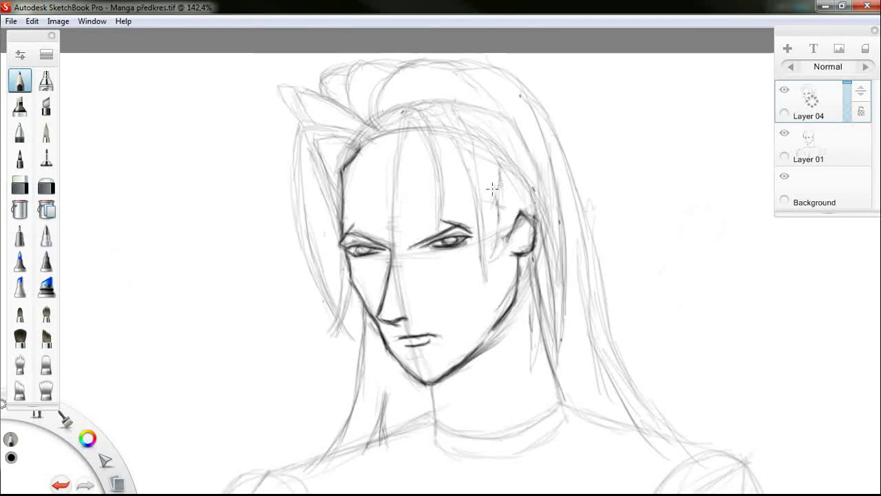
mouse_move(521, 211)
mouse_down()
mouse_move(536, 221)
mouse_move(504, 253)
mouse_up()
key(e)
key(e)
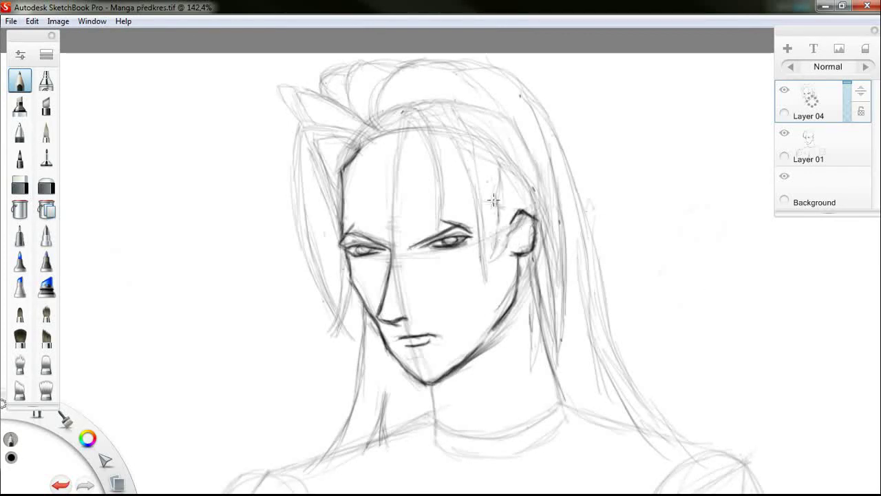
mouse_move(498, 165)
mouse_down()
mouse_move(497, 233)
mouse_move(507, 251)
mouse_up()
drag(515, 216, 500, 252)
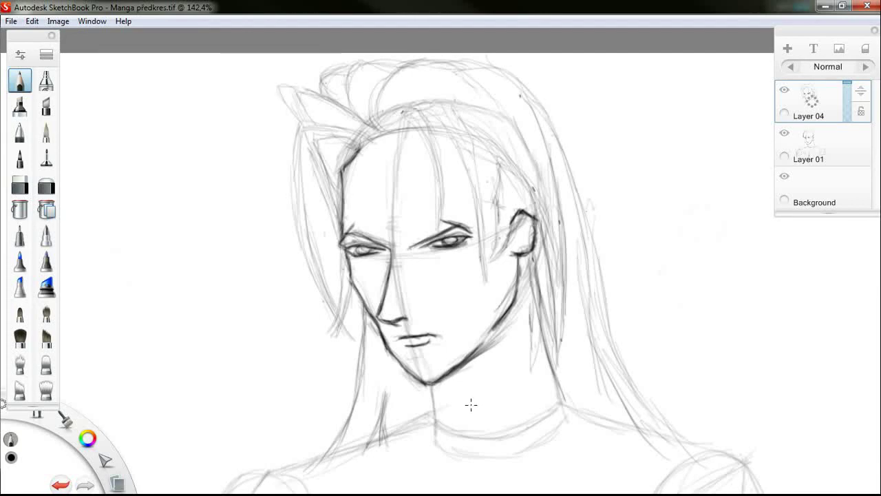
- Sketch the shirt collar's upper edge from under the chin to the right of the neck and extend its side edge downward
scroll(538, 303, down, 7)
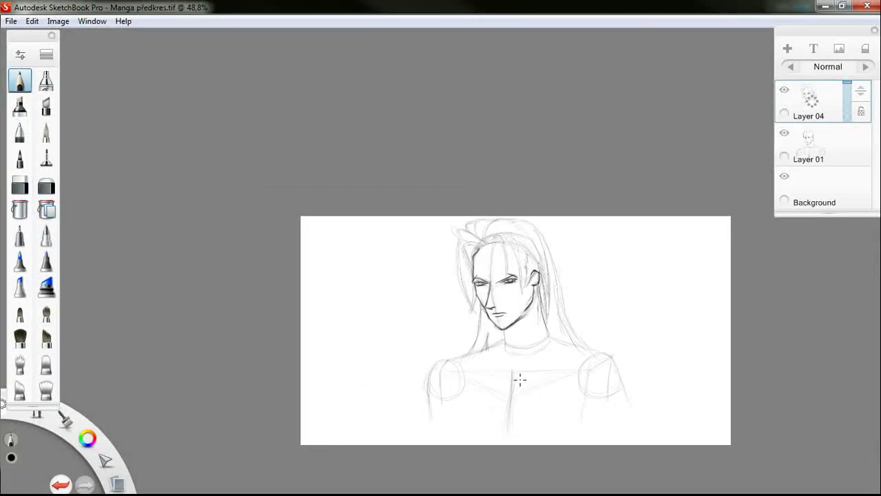
scroll(517, 377, up, 7)
key(e)
mouse_move(554, 162)
mouse_down()
mouse_move(545, 200)
mouse_move(511, 230)
mouse_up()
key(ctrl+z)
mouse_move(550, 196)
mouse_down()
mouse_move(521, 215)
mouse_move(543, 195)
mouse_up()
drag(488, 238, 548, 184)
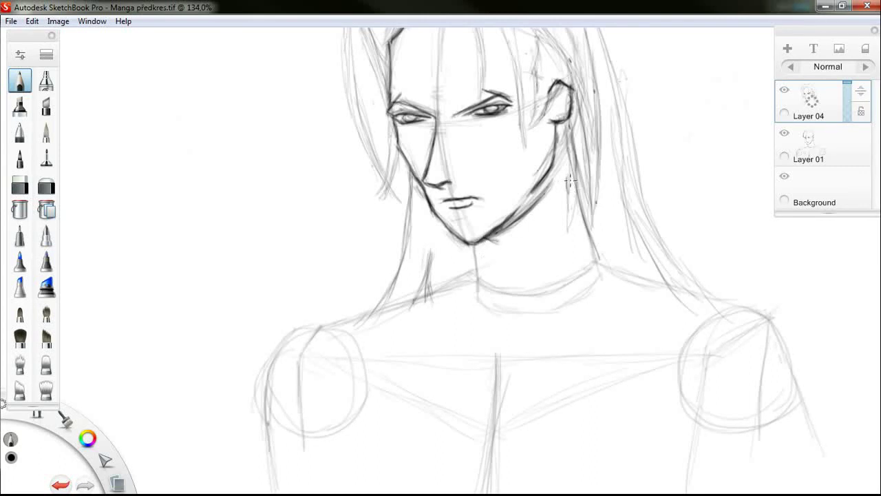
mouse_move(521, 232)
mouse_down()
mouse_move(536, 223)
mouse_move(528, 230)
mouse_up()
mouse_move(590, 199)
mouse_down()
mouse_move(625, 281)
mouse_move(605, 240)
mouse_up()
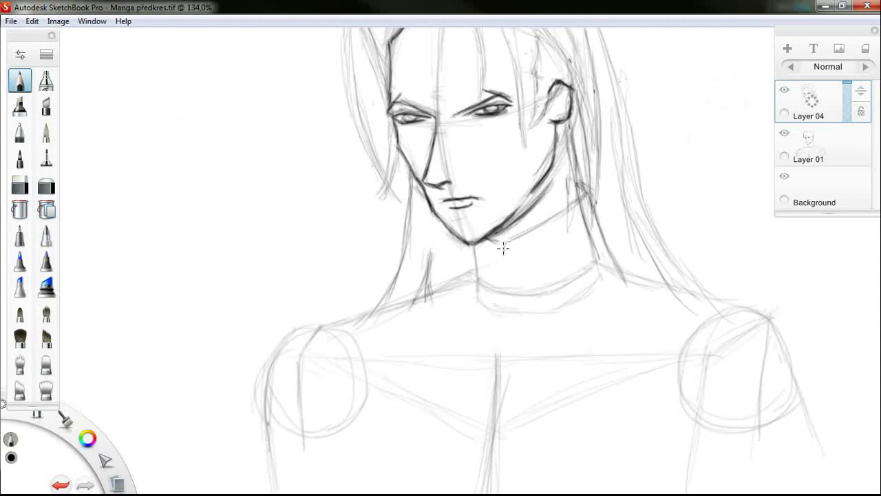
- Draw the two pointed shirt collar flaps with an open gap between them below the chin
drag(506, 242, 527, 335)
drag(625, 283, 570, 325)
drag(506, 242, 524, 331)
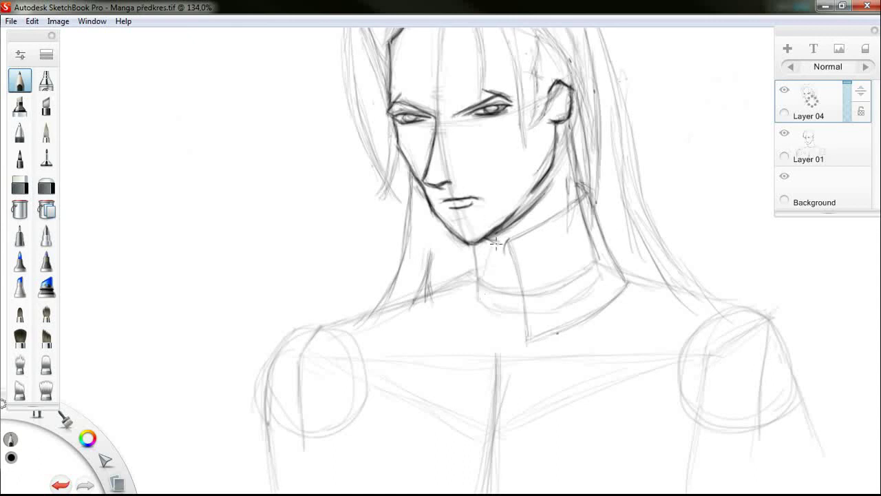
drag(495, 242, 505, 252)
drag(480, 250, 486, 342)
drag(452, 300, 489, 337)
drag(461, 241, 453, 313)
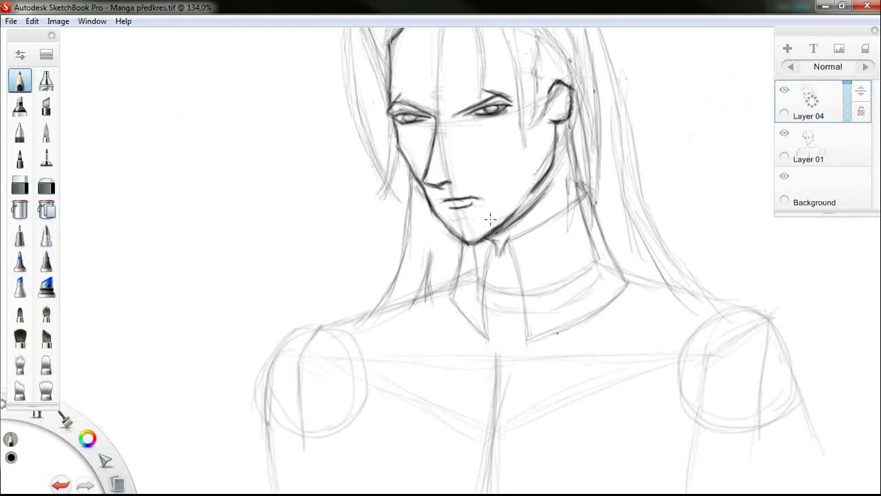
- Draw a necktie with a rounded knot between the collar flaps and a wide body tapering to a point on the chest
mouse_move(495, 300)
mouse_down()
mouse_move(485, 261)
mouse_move(515, 268)
mouse_up()
mouse_move(483, 320)
mouse_down()
mouse_move(472, 359)
mouse_move(451, 383)
mouse_move(466, 476)
mouse_up()
drag(442, 409, 476, 488)
drag(523, 431, 495, 466)
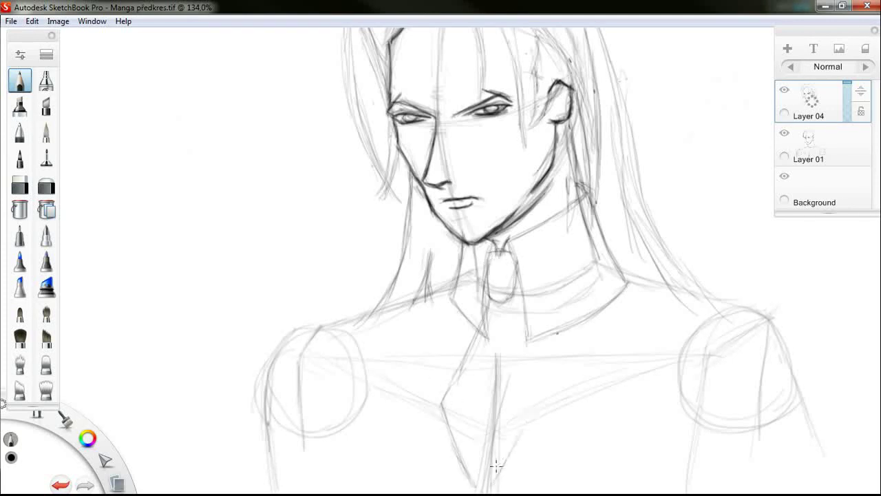
drag(533, 410, 492, 474)
drag(511, 305, 537, 418)
drag(511, 301, 537, 421)
drag(537, 421, 487, 491)
drag(441, 400, 478, 492)
drag(442, 395, 489, 301)
drag(489, 302, 445, 393)
drag(513, 313, 537, 417)
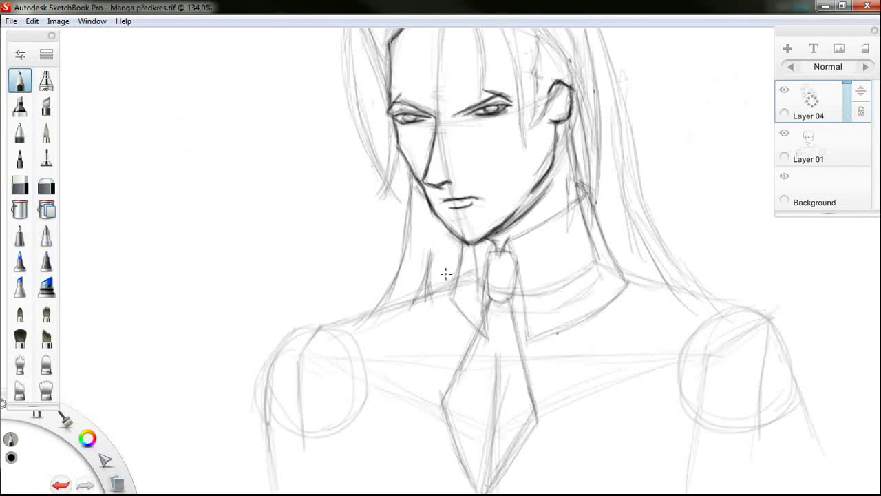
- Sketch the jacket's left notched lapel from the neck to the chest with its inner edge, erasing stray lines around it
mouse_move(460, 256)
mouse_down()
mouse_move(352, 366)
mouse_move(384, 420)
mouse_move(305, 423)
mouse_up()
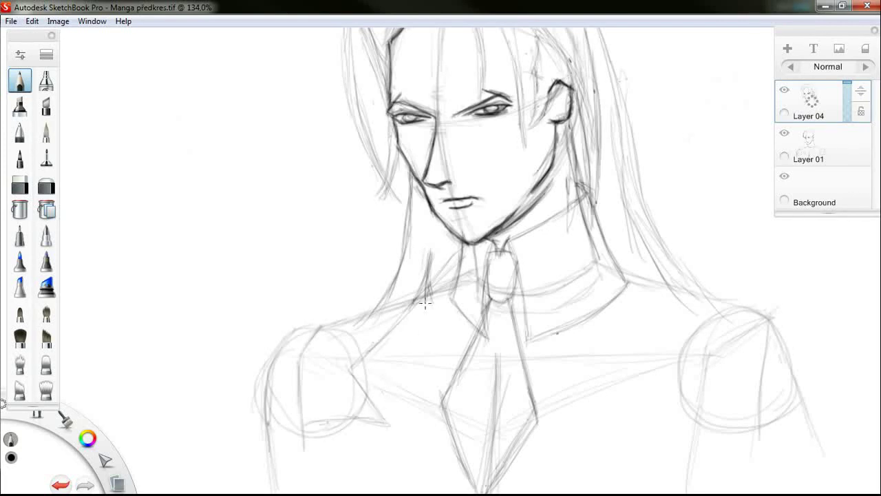
mouse_move(451, 271)
mouse_down()
mouse_move(380, 371)
mouse_move(408, 425)
mouse_move(340, 419)
mouse_move(389, 492)
mouse_up()
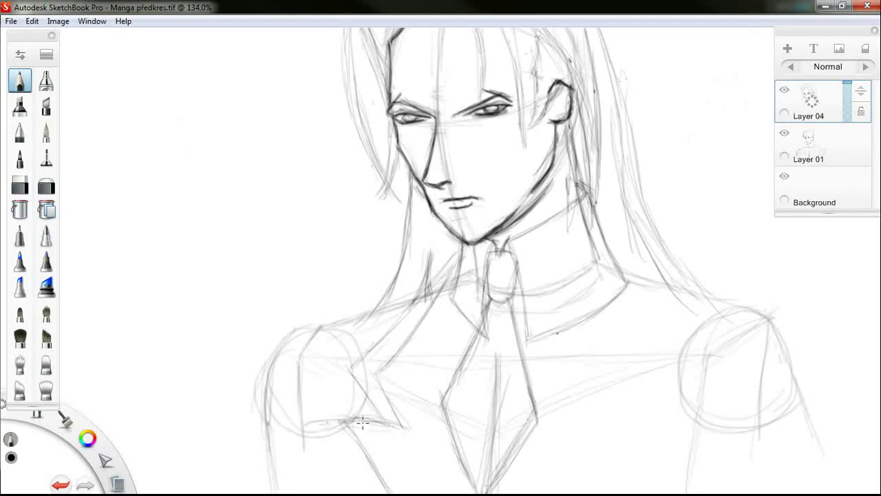
drag(363, 422, 406, 428)
drag(386, 397, 380, 375)
drag(455, 260, 375, 371)
drag(405, 337, 373, 373)
mouse_move(446, 308)
mouse_down()
mouse_move(451, 494)
mouse_move(449, 428)
mouse_up()
mouse_move(458, 256)
mouse_down()
mouse_move(372, 375)
mouse_move(403, 431)
mouse_up()
mouse_move(403, 431)
mouse_down()
mouse_move(332, 420)
mouse_move(398, 433)
mouse_up()
key(e)
drag(427, 347, 432, 340)
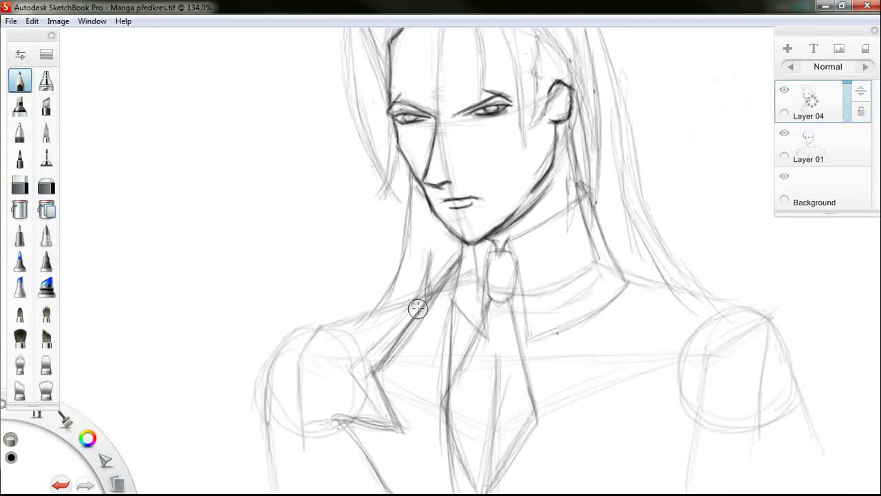
key(e)
- Draw the jacket's right notched lapel from the collar down across the chest to the front opening
mouse_move(618, 246)
mouse_down()
mouse_move(572, 342)
mouse_move(525, 486)
mouse_move(541, 409)
mouse_move(620, 251)
mouse_move(515, 492)
mouse_up()
drag(515, 489, 549, 391)
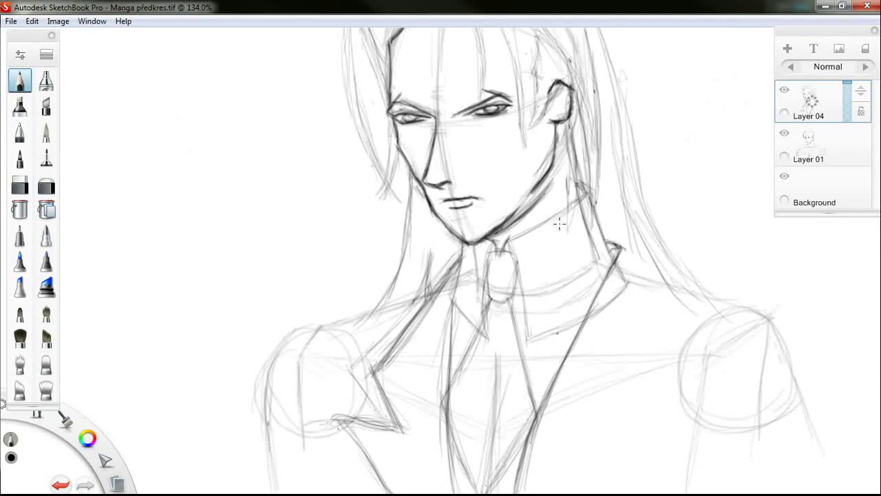
drag(620, 243, 668, 319)
mouse_move(682, 348)
mouse_down()
mouse_move(620, 247)
mouse_move(678, 358)
mouse_move(635, 338)
mouse_move(608, 410)
mouse_move(671, 357)
mouse_move(649, 385)
mouse_move(666, 423)
mouse_move(614, 423)
mouse_up()
mouse_move(671, 413)
mouse_down()
mouse_move(620, 477)
mouse_move(652, 426)
mouse_move(607, 493)
mouse_up()
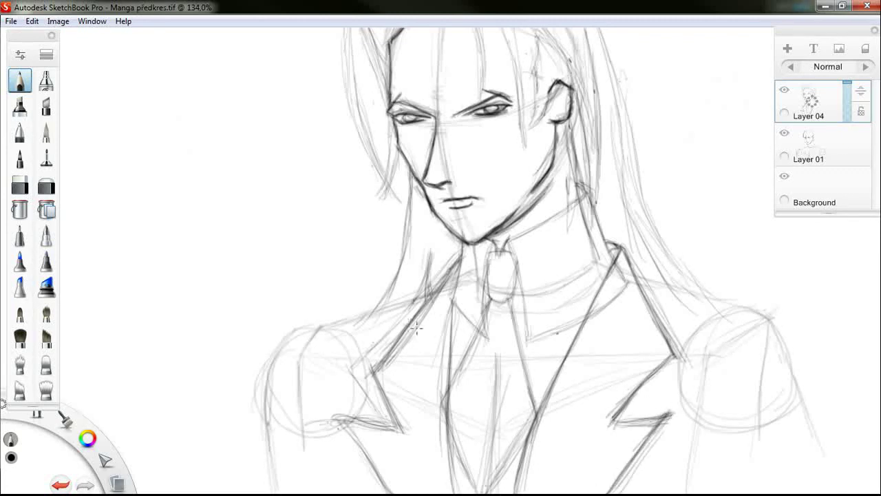
- Redraw the left lapel's outer edge slightly farther out, with a darker line running to its notch
drag(441, 286, 372, 356)
drag(421, 305, 358, 367)
drag(453, 265, 363, 366)
mouse_move(358, 370)
mouse_down()
mouse_move(398, 436)
mouse_move(384, 394)
mouse_up()
drag(415, 331, 365, 373)
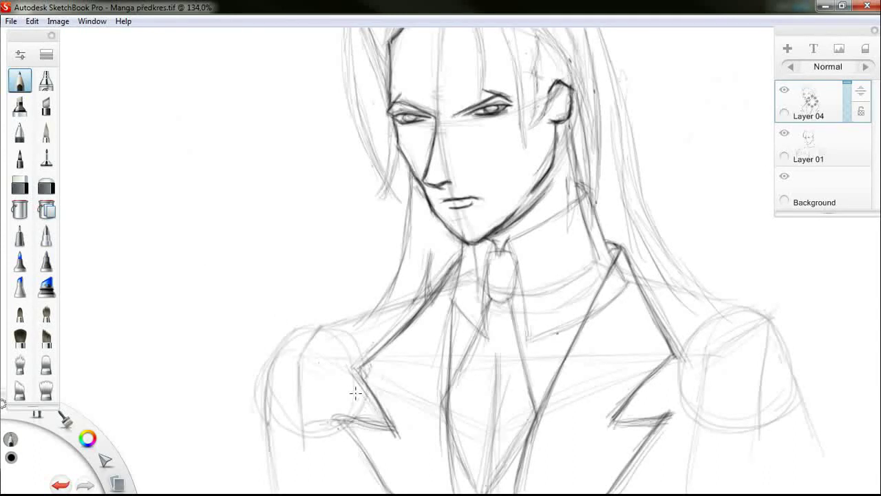
- Erase the right lapel's straight outer edge and redraw it with an angled corner at the shoulder line running down to the notch
key(e)
drag(630, 260, 658, 344)
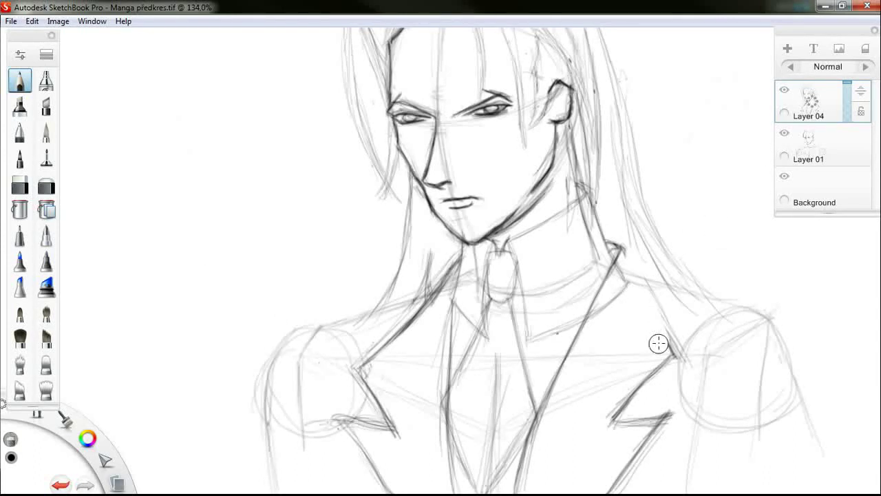
key(e)
drag(625, 249, 665, 286)
mouse_move(620, 248)
mouse_down()
mouse_move(664, 310)
mouse_move(659, 284)
mouse_move(673, 359)
mouse_up()
mouse_move(660, 287)
mouse_down()
mouse_move(671, 356)
mouse_move(662, 313)
mouse_move(659, 338)
mouse_move(620, 406)
mouse_up()
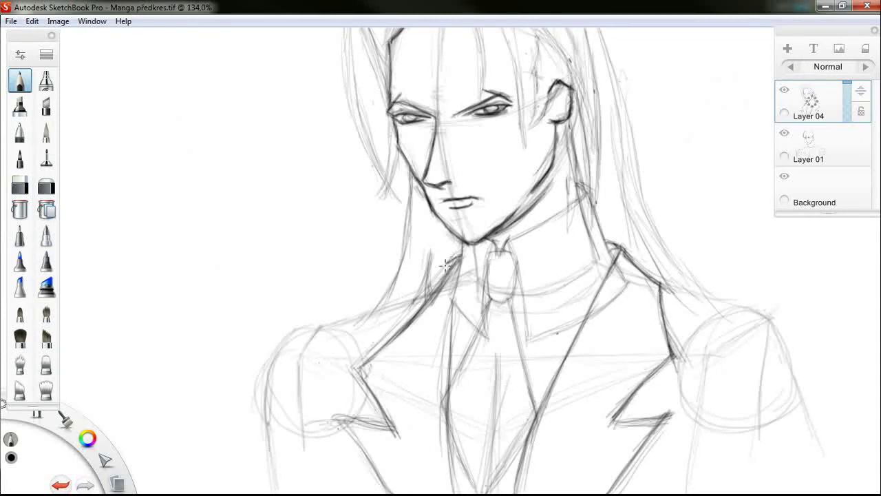
- Darken the left lapel's outline, with its upper edge curved inward, and reshape the right lapel's notch with darker lines
drag(451, 259, 358, 366)
drag(422, 300, 369, 359)
drag(448, 263, 399, 341)
key(e)
mouse_move(443, 287)
mouse_down()
mouse_move(409, 330)
mouse_move(345, 337)
mouse_move(456, 252)
mouse_move(414, 316)
mouse_move(341, 325)
mouse_move(373, 316)
mouse_move(361, 360)
mouse_move(347, 360)
mouse_move(393, 430)
mouse_up()
key(e)
mouse_move(355, 368)
mouse_down()
mouse_move(387, 406)
mouse_move(392, 430)
mouse_move(343, 416)
mouse_move(383, 493)
mouse_up()
drag(345, 423, 389, 493)
drag(351, 417, 375, 426)
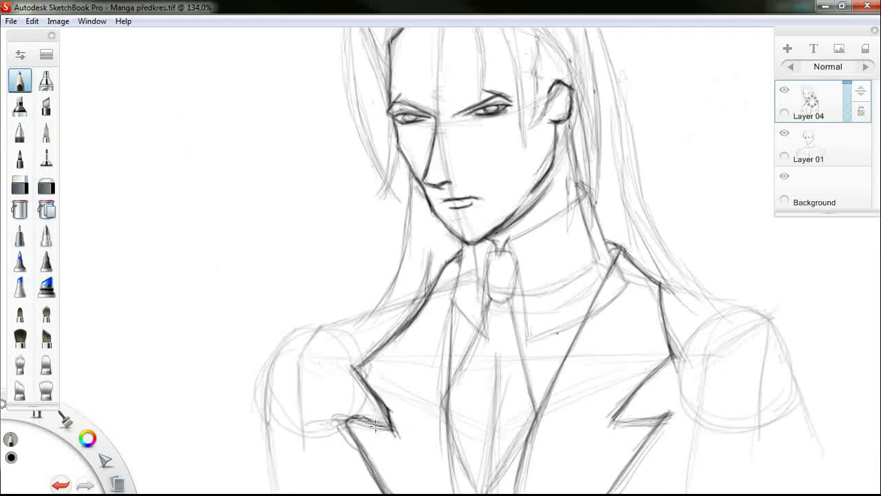
mouse_move(671, 358)
mouse_down()
mouse_move(629, 399)
mouse_move(647, 379)
mouse_move(634, 420)
mouse_move(674, 414)
mouse_move(614, 487)
mouse_up()
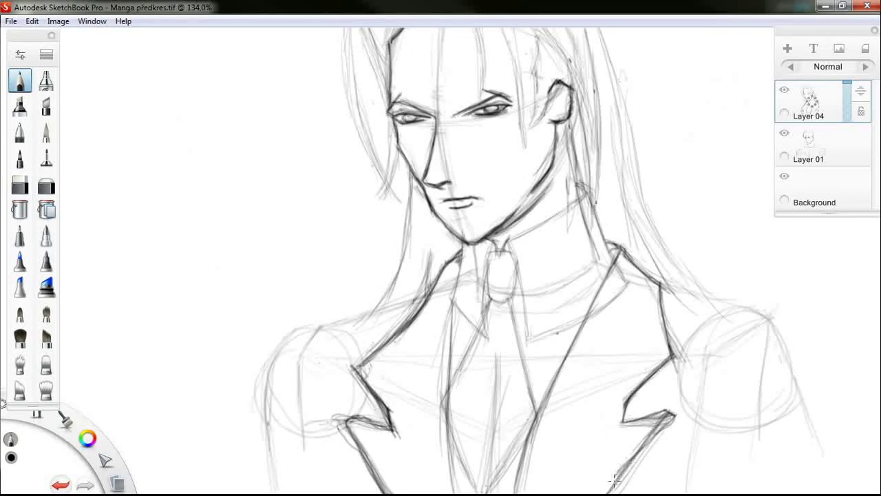
mouse_move(671, 413)
mouse_down()
mouse_move(606, 492)
mouse_move(666, 412)
mouse_move(622, 419)
mouse_up()
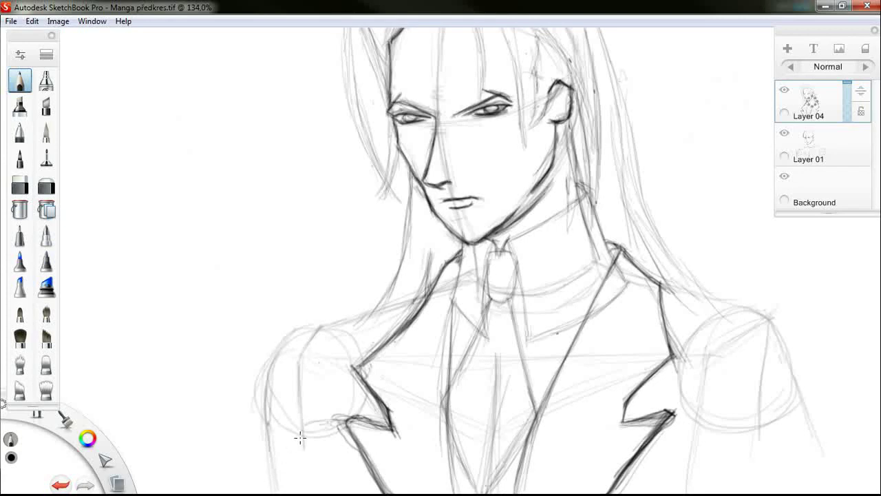
- Draw the jacket's left shoulder line from the lapel outward and continue it into the sleeve seam down the body
mouse_move(372, 303)
mouse_down()
mouse_move(431, 280)
mouse_move(348, 315)
mouse_move(346, 328)
mouse_move(329, 326)
mouse_move(397, 302)
mouse_move(383, 298)
mouse_move(296, 367)
mouse_up()
drag(322, 329, 284, 378)
drag(312, 337, 406, 294)
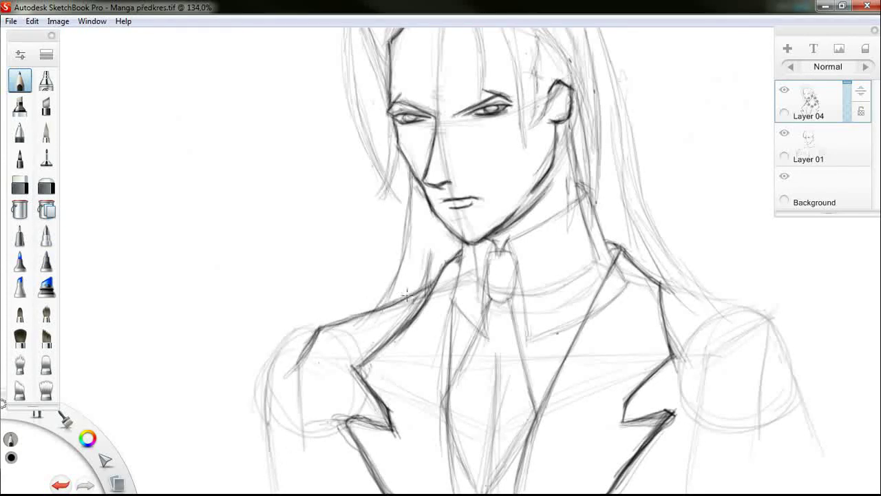
mouse_move(315, 336)
mouse_down()
mouse_move(306, 480)
mouse_move(307, 353)
mouse_up()
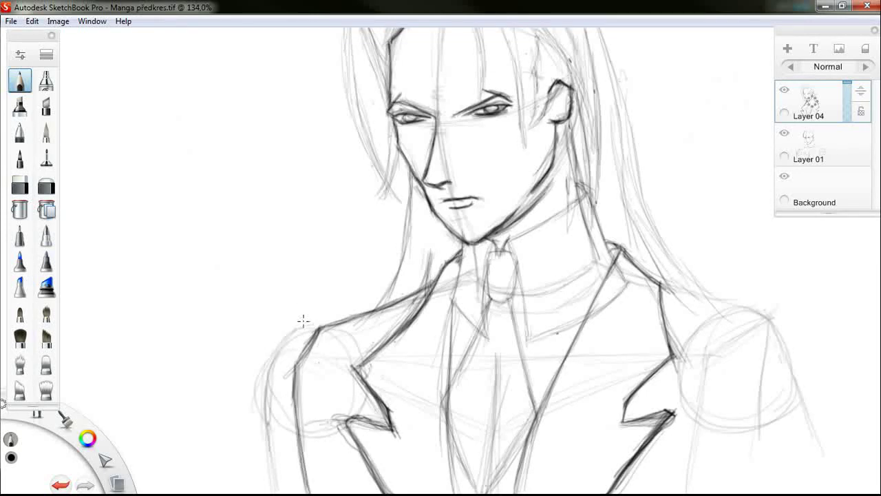
drag(297, 404, 307, 474)
drag(302, 431, 308, 492)
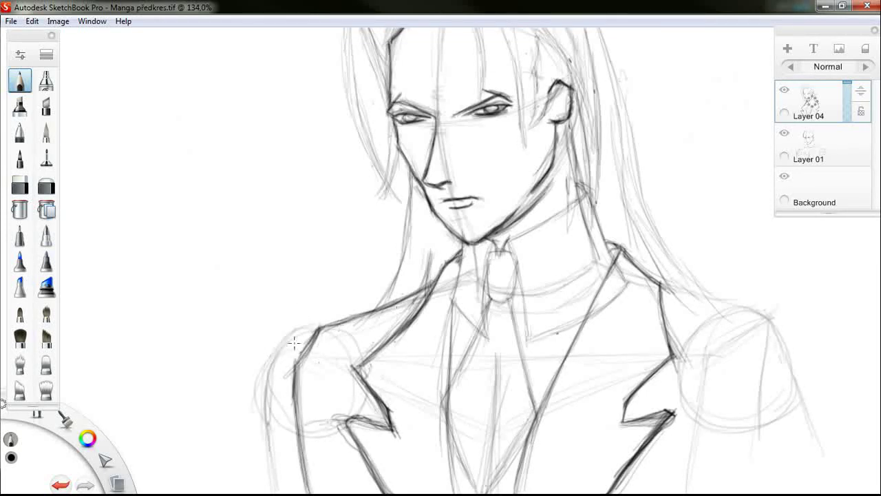
- Draw the left sleeve's outer contour from the shoulder downward with a slightly wavy fold near its top
mouse_move(316, 329)
mouse_down()
mouse_move(265, 359)
mouse_move(265, 406)
mouse_up()
drag(274, 369, 262, 466)
mouse_move(267, 428)
mouse_down()
mouse_move(263, 493)
mouse_move(262, 461)
mouse_up()
drag(268, 431, 264, 493)
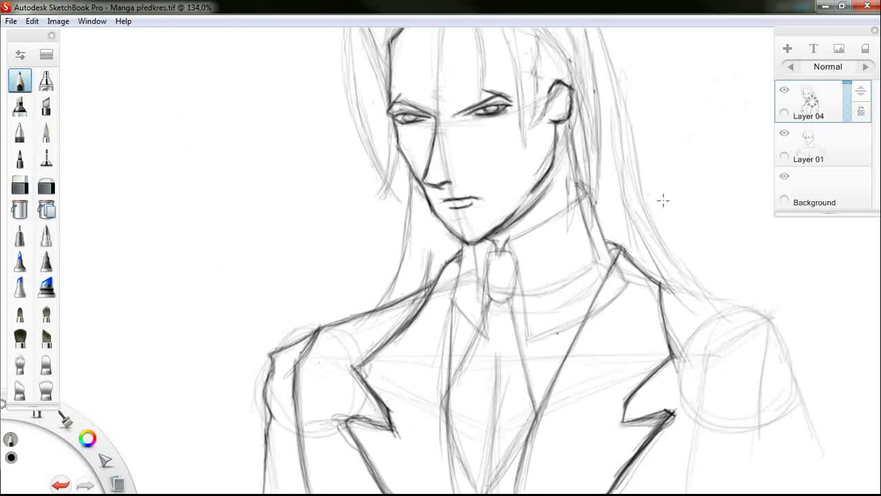
- Draw the jacket's right shoulder line out to the sleeve and undo the straight sleeve edge below it
mouse_move(659, 287)
mouse_down()
mouse_move(782, 321)
mouse_move(817, 479)
mouse_up()
mouse_move(691, 289)
mouse_down()
mouse_move(813, 327)
mouse_move(805, 475)
mouse_up()
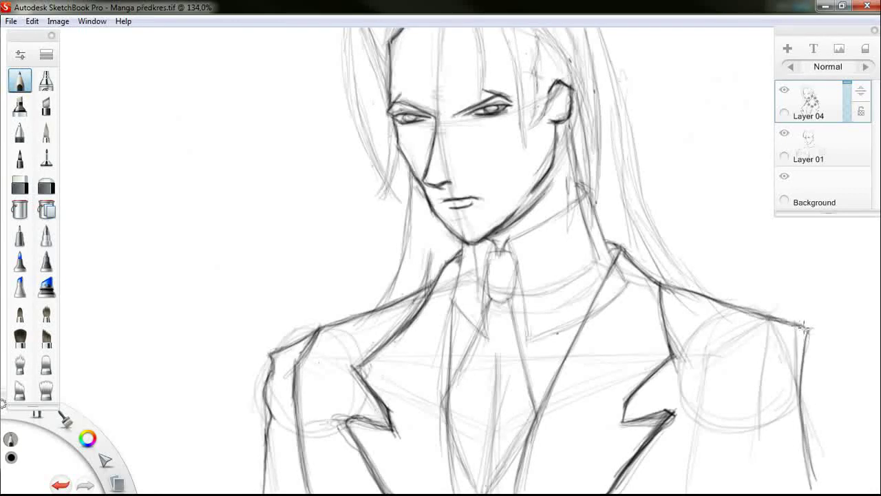
mouse_move(808, 322)
mouse_down()
mouse_move(800, 488)
mouse_move(802, 480)
mouse_up()
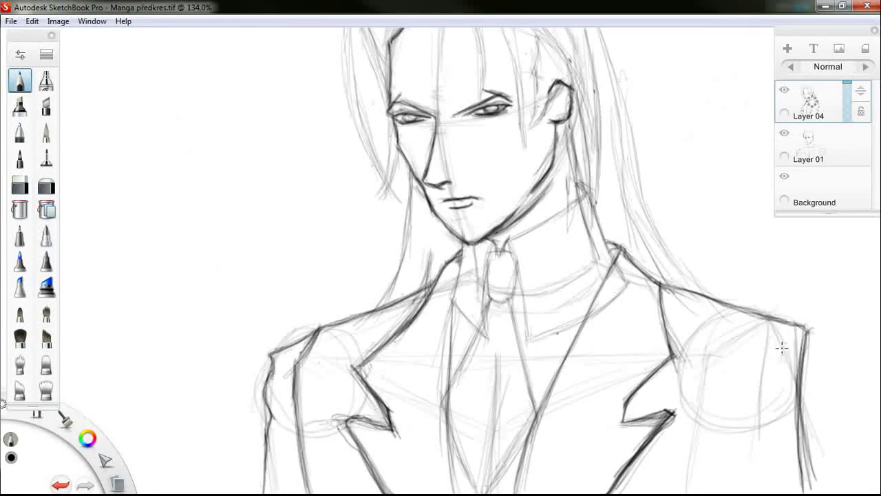
drag(807, 325, 800, 380)
key(ctrl+z)
key(ctrl+z)
key(ctrl+z)
key(ctrl+z)
key(ctrl+z)
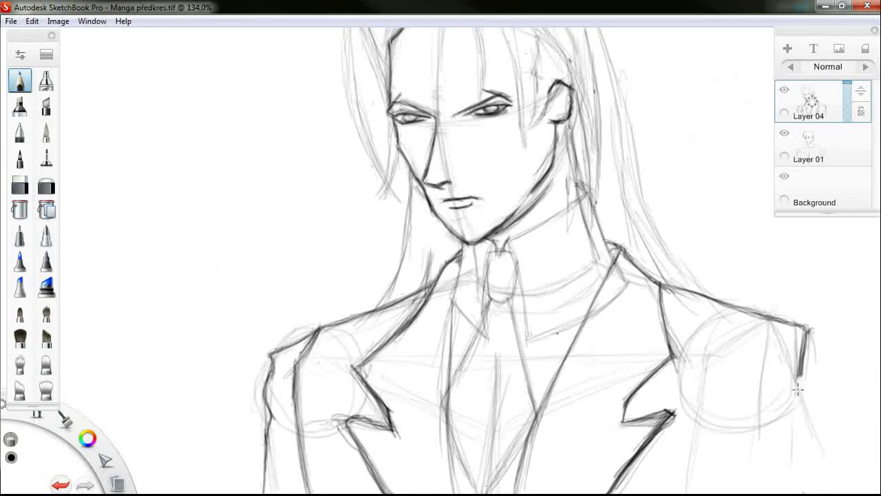
- Draw the right sleeve's outer edge slanting outward from the shoulder corner, with small fold lines near its top
mouse_move(681, 289)
mouse_down()
mouse_move(806, 323)
mouse_move(804, 359)
mouse_move(810, 338)
mouse_move(825, 362)
mouse_move(827, 384)
mouse_move(819, 393)
mouse_up()
mouse_move(809, 326)
mouse_down()
mouse_move(827, 389)
mouse_move(837, 490)
mouse_up()
drag(829, 411, 840, 491)
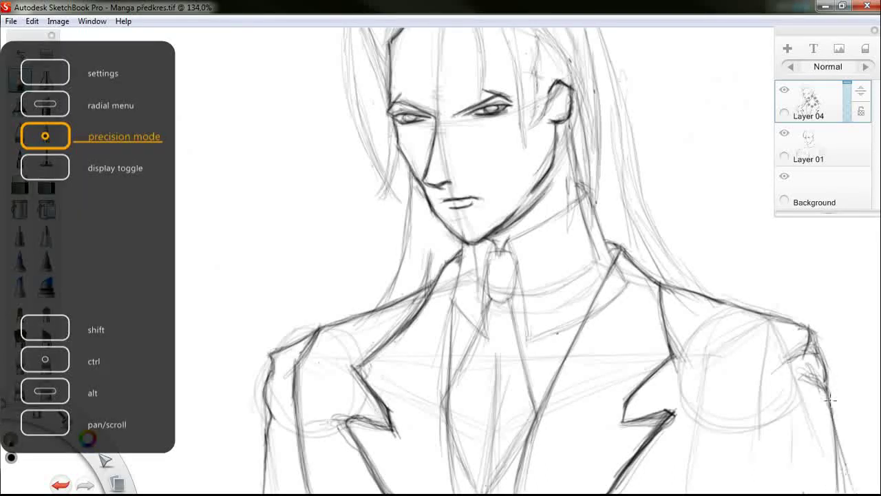
drag(827, 390, 841, 491)
drag(832, 412, 852, 491)
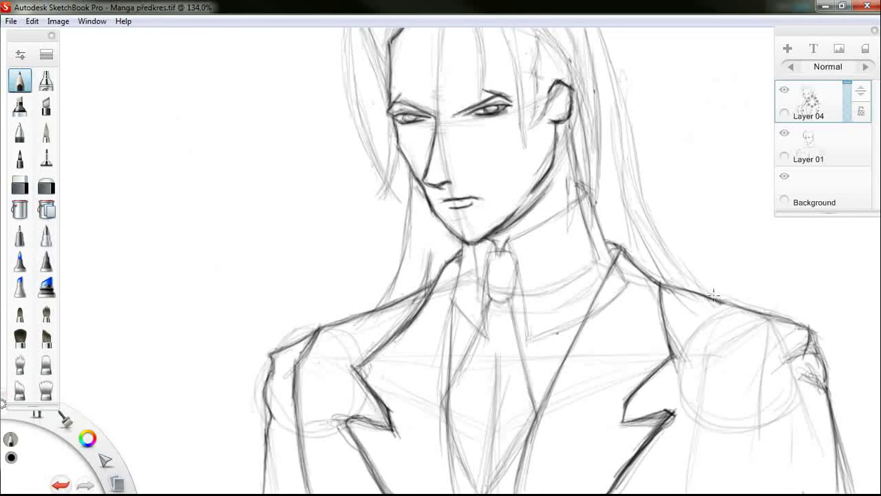
mouse_move(713, 295)
mouse_down()
mouse_move(816, 329)
mouse_move(852, 489)
mouse_up()
drag(828, 356, 852, 490)
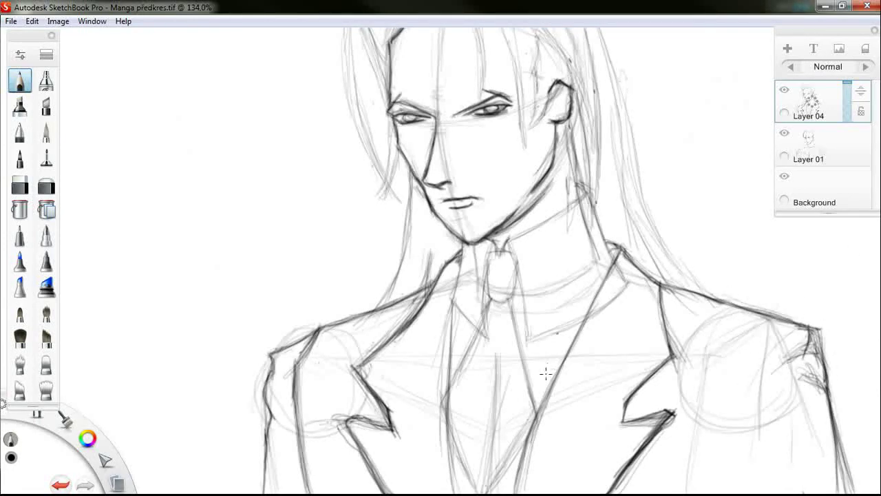
- Draw a curved hairline across the top of the forehead and strengthen the hair strands at the left temple
scroll(590, 279, up, 3)
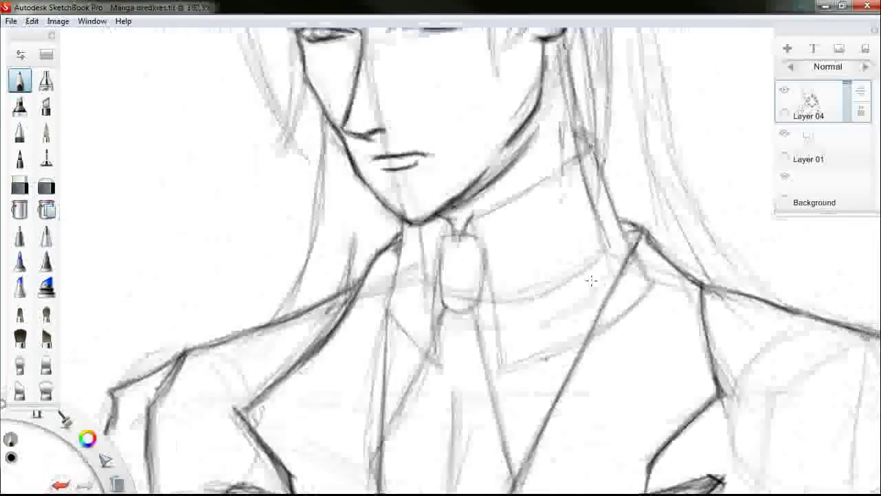
scroll(590, 279, down, 8)
scroll(561, 221, up, 7)
scroll(559, 225, down, 3)
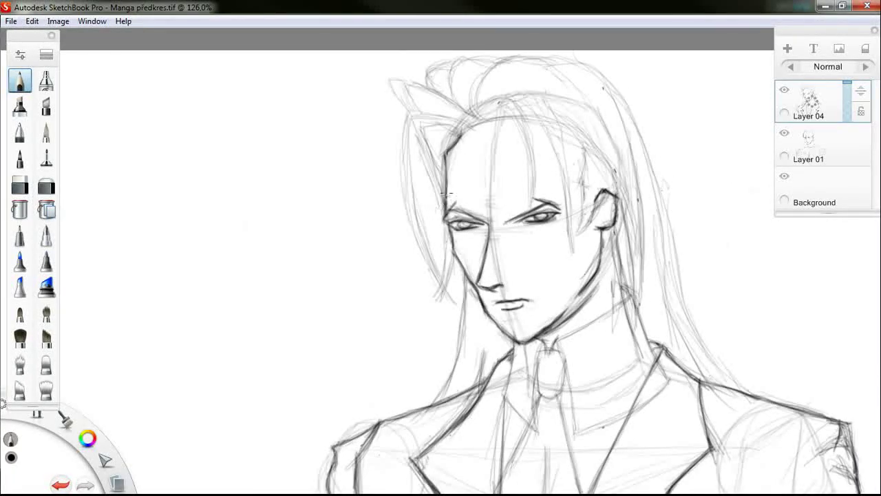
mouse_move(448, 161)
mouse_down()
mouse_move(466, 141)
mouse_move(512, 132)
mouse_move(583, 151)
mouse_up()
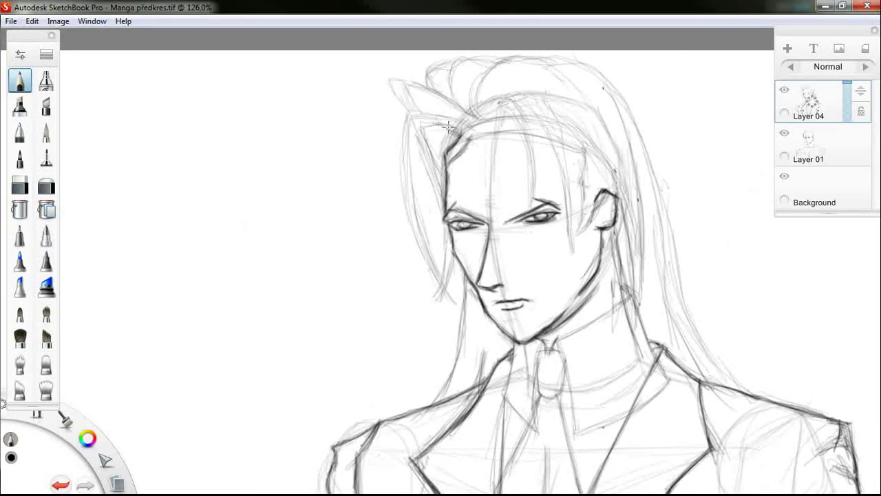
drag(417, 125, 446, 219)
mouse_move(449, 148)
mouse_down()
mouse_move(467, 133)
mouse_move(484, 140)
mouse_up()
- Hide Layer 01, darken the hairline and forehead edge, and erase stray lines in the hair above
click(784, 133)
mouse_move(430, 131)
mouse_down()
mouse_move(459, 148)
mouse_move(475, 138)
mouse_move(446, 164)
mouse_move(485, 137)
mouse_move(527, 130)
mouse_up()
drag(455, 160, 467, 157)
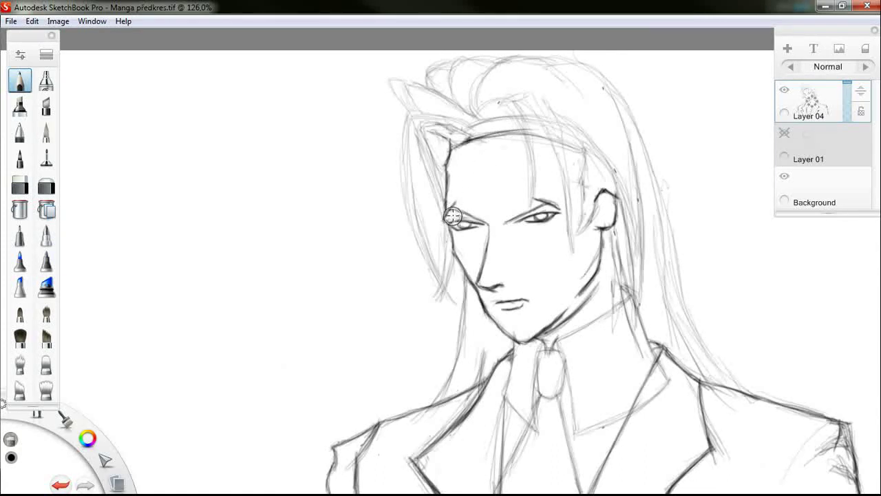
drag(477, 122, 590, 140)
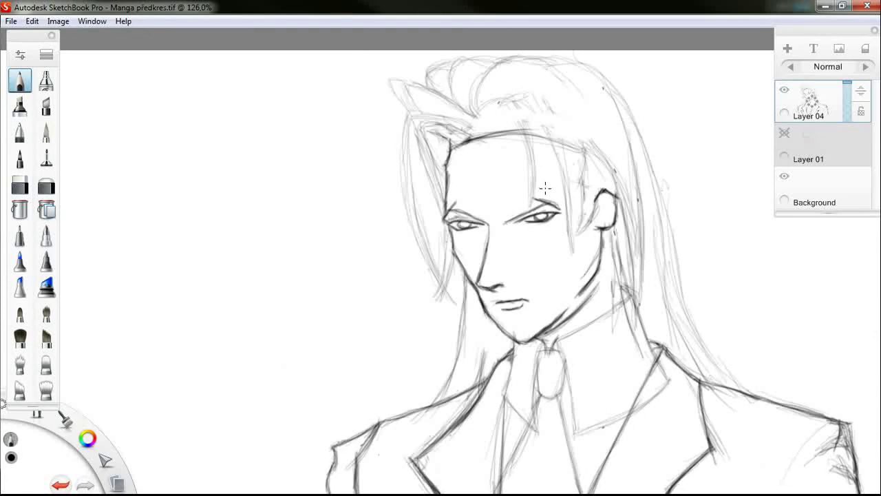
- Add strands to the fringe and the long right-side hair, and erase the spiky upper locks and the dark hairline
mouse_move(467, 150)
mouse_down()
mouse_move(519, 120)
mouse_move(524, 172)
mouse_move(513, 113)
mouse_move(541, 128)
mouse_move(551, 159)
mouse_move(503, 123)
mouse_move(408, 114)
mouse_move(592, 90)
mouse_move(649, 324)
mouse_move(730, 387)
mouse_up()
drag(462, 352, 468, 271)
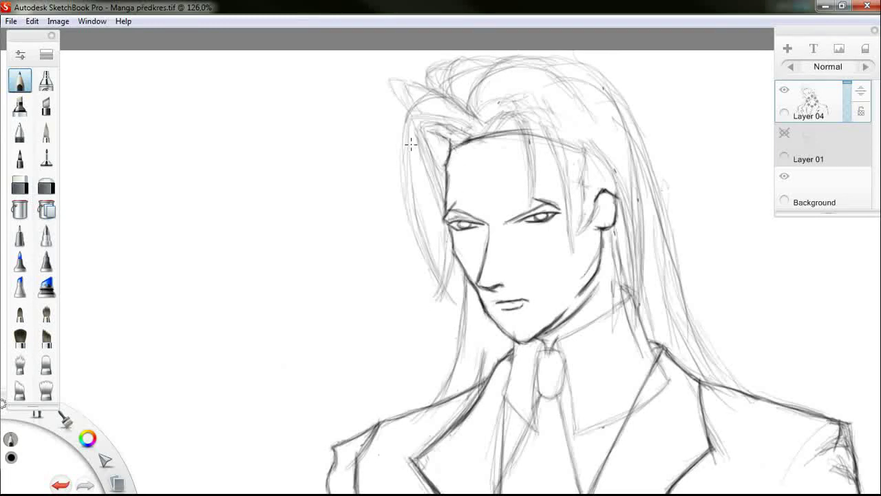
key(e)
mouse_move(413, 103)
mouse_down()
mouse_move(454, 65)
mouse_move(489, 60)
mouse_move(470, 87)
mouse_move(528, 137)
mouse_move(558, 139)
mouse_up()
- Redraw the hair's front parting and rounded crown, with long strands flowing down the right side
key(b)
mouse_move(436, 133)
mouse_down()
mouse_move(468, 165)
mouse_move(483, 152)
mouse_up()
mouse_move(475, 113)
mouse_down()
mouse_move(416, 116)
mouse_move(491, 149)
mouse_up()
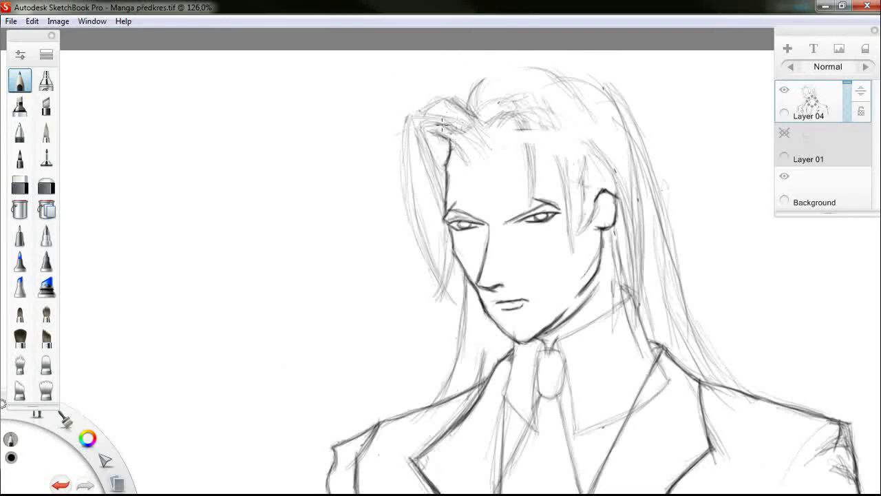
drag(442, 124, 485, 146)
drag(471, 99, 491, 67)
drag(490, 68, 567, 80)
drag(490, 69, 466, 109)
mouse_move(473, 83)
mouse_down()
mouse_move(436, 106)
mouse_move(585, 80)
mouse_up()
mouse_move(610, 86)
mouse_down()
mouse_move(641, 140)
mouse_move(726, 362)
mouse_up()
mouse_move(619, 149)
mouse_down()
mouse_move(637, 245)
mouse_move(700, 315)
mouse_move(537, 186)
mouse_move(562, 187)
mouse_move(578, 131)
mouse_move(505, 141)
mouse_up()
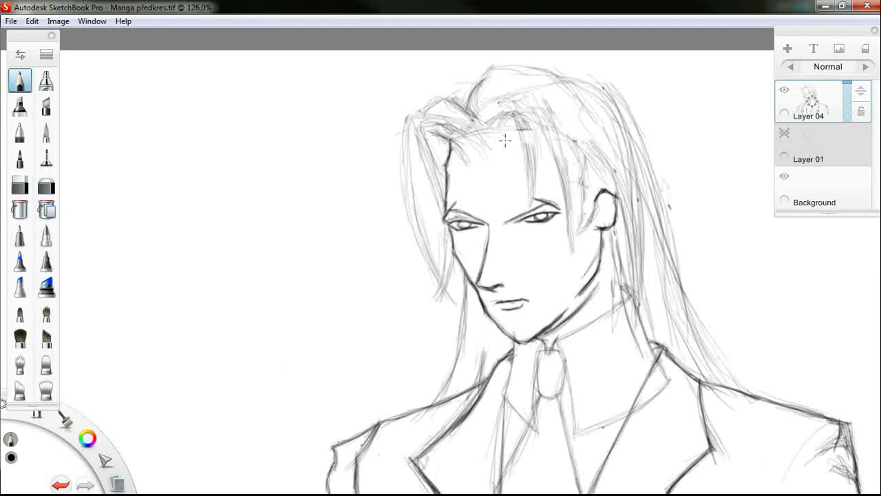
- Erase the hair beside the face's left side and redraw the long strand behind the jaw, the forehead edge and the hairline
scroll(654, 209, down, 4)
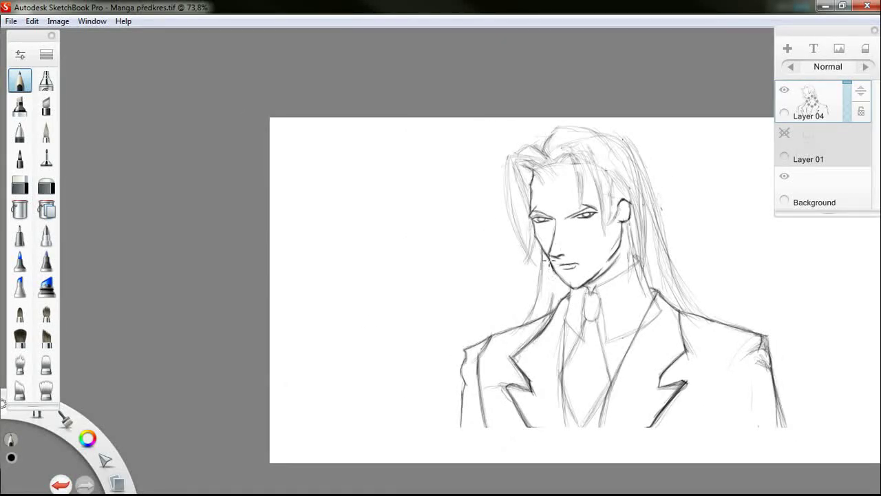
scroll(540, 303, up, 2)
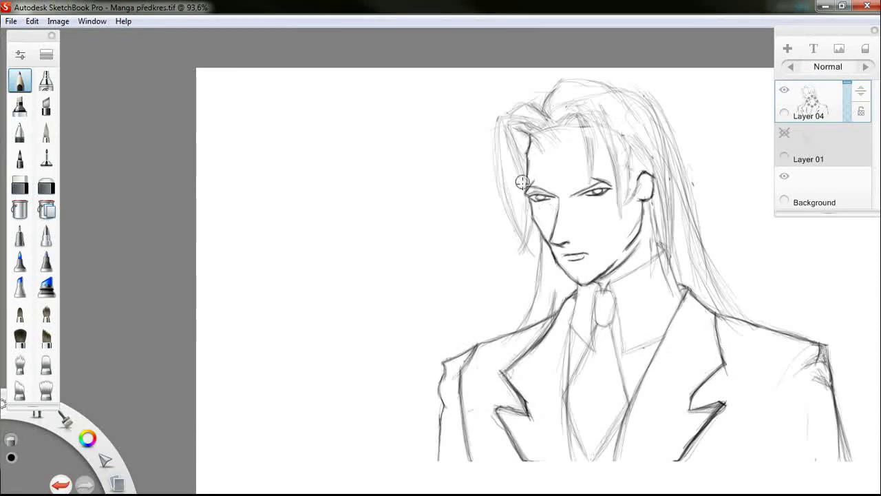
mouse_move(526, 142)
mouse_down()
mouse_move(532, 148)
mouse_move(508, 173)
mouse_move(524, 219)
mouse_move(526, 318)
mouse_up()
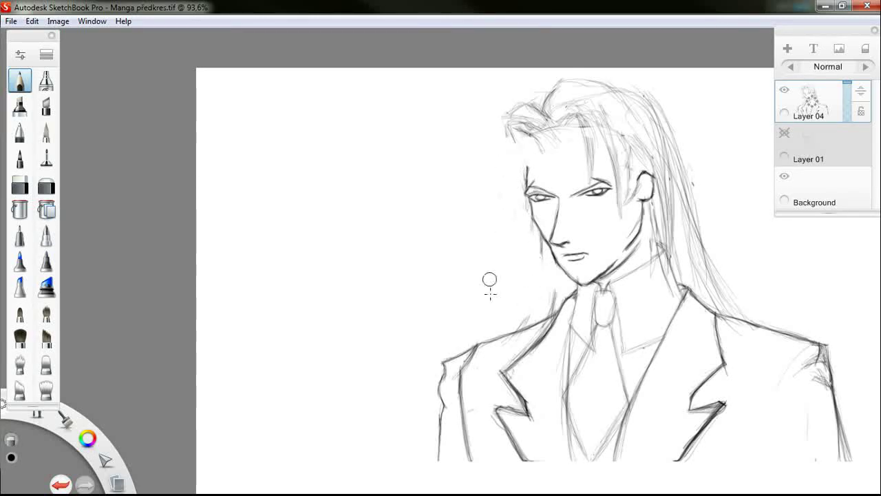
drag(542, 236, 516, 325)
drag(540, 240, 510, 331)
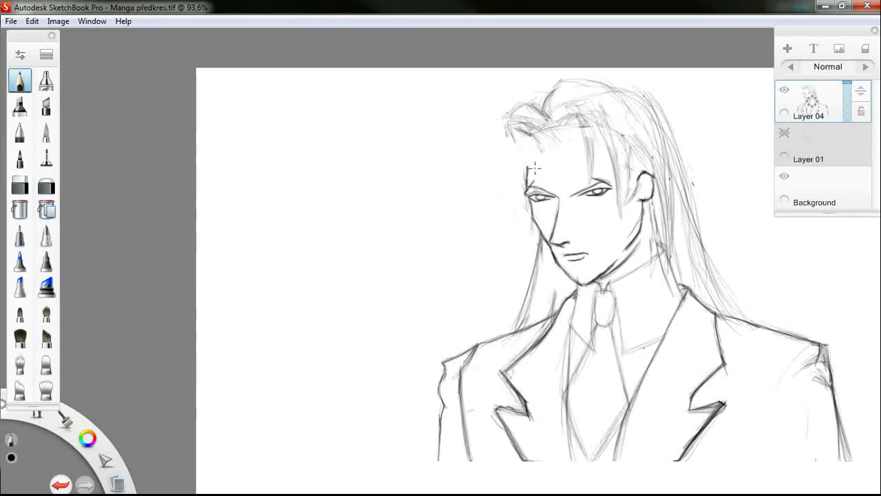
drag(527, 159, 525, 188)
mouse_move(533, 140)
mouse_down()
mouse_move(537, 153)
mouse_move(568, 131)
mouse_move(606, 133)
mouse_up()
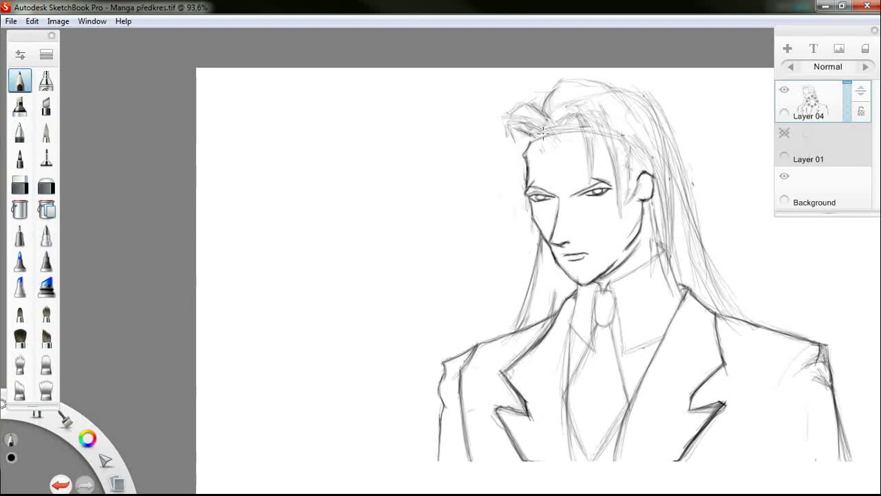
- Erase the hair's tall top and redraw it as a lower crown with strands sweeping down to the right shoulder
key(e)
mouse_move(512, 140)
mouse_down()
mouse_move(551, 104)
mouse_move(590, 93)
mouse_move(659, 94)
mouse_move(680, 148)
mouse_move(564, 133)
mouse_move(506, 139)
mouse_move(513, 240)
mouse_move(537, 133)
mouse_move(502, 122)
mouse_move(532, 125)
mouse_move(604, 108)
mouse_up()
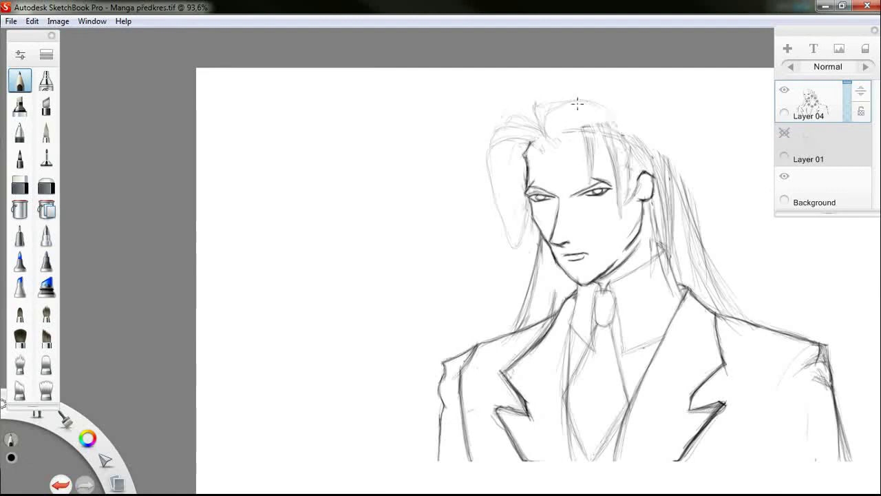
mouse_move(544, 103)
mouse_down()
mouse_move(540, 135)
mouse_move(622, 94)
mouse_move(662, 153)
mouse_up()
drag(625, 97, 692, 200)
drag(653, 113, 740, 317)
- Refine the left front lock into a narrower shape tapering to a point beside the cheek
drag(494, 148, 520, 250)
drag(495, 149, 521, 247)
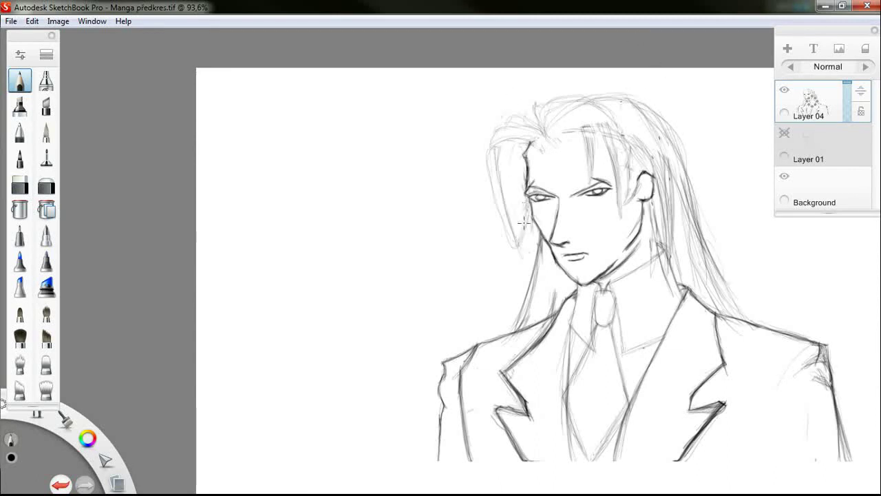
mouse_move(501, 176)
mouse_down()
mouse_move(517, 239)
mouse_move(501, 228)
mouse_move(488, 146)
mouse_up()
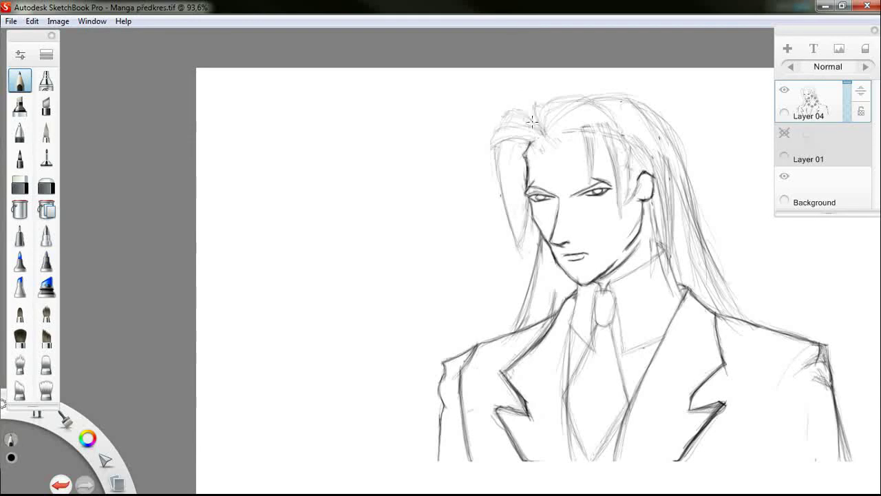
- Add loose strands at the parting, over the crown and on the left tuft, and fill in the fringe on the right
mouse_move(537, 130)
mouse_down()
mouse_move(519, 109)
mouse_move(547, 123)
mouse_up()
drag(616, 95, 546, 103)
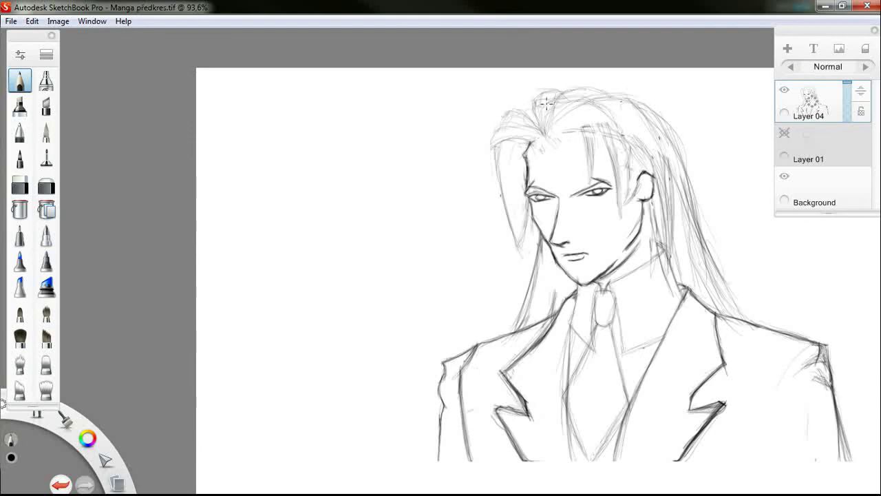
drag(530, 134, 486, 141)
drag(489, 144, 510, 212)
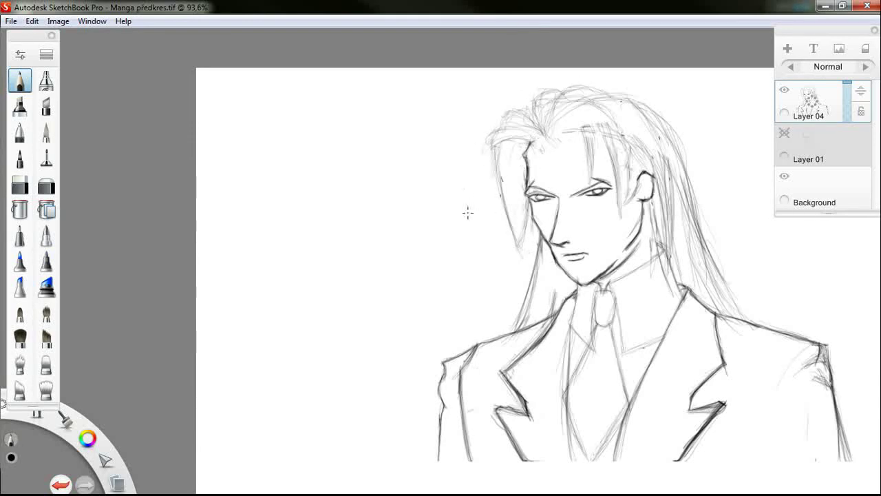
mouse_move(584, 109)
mouse_down()
mouse_move(588, 181)
mouse_move(551, 156)
mouse_move(594, 131)
mouse_move(619, 165)
mouse_up()
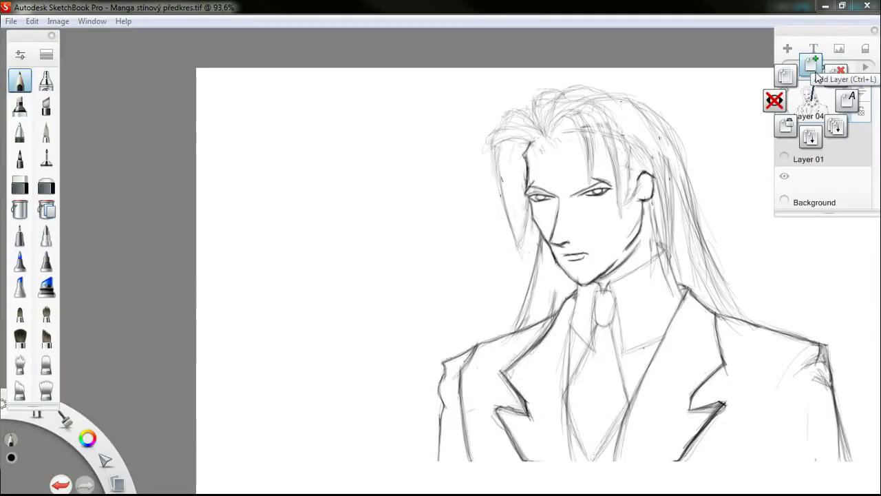
- Add a new layer above Layer 04 and frame the character's head and shoulders
key(space)
drag(585, 237, 485, 248)
mouse_move(496, 245)
mouse_down()
mouse_move(483, 257)
mouse_move(490, 251)
mouse_up()
click(765, 110)
drag(65, 419, 67, 384)
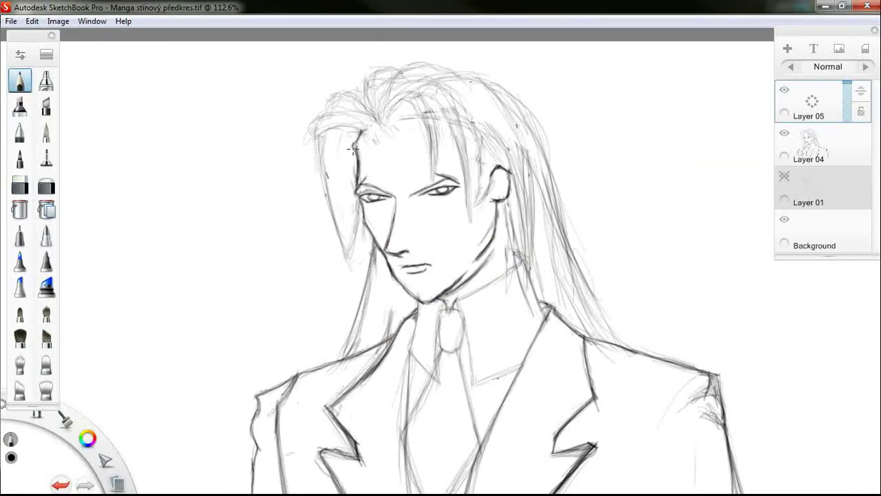
- Trace the inner edge of the left front lock on Layer 05, from the hairline past the eye to its pointed tip
drag(359, 138, 357, 172)
mouse_move(329, 127)
mouse_down()
mouse_move(364, 142)
mouse_move(355, 173)
mouse_move(348, 150)
mouse_move(358, 177)
mouse_move(349, 253)
mouse_up()
drag(358, 203, 350, 251)
drag(365, 221, 355, 252)
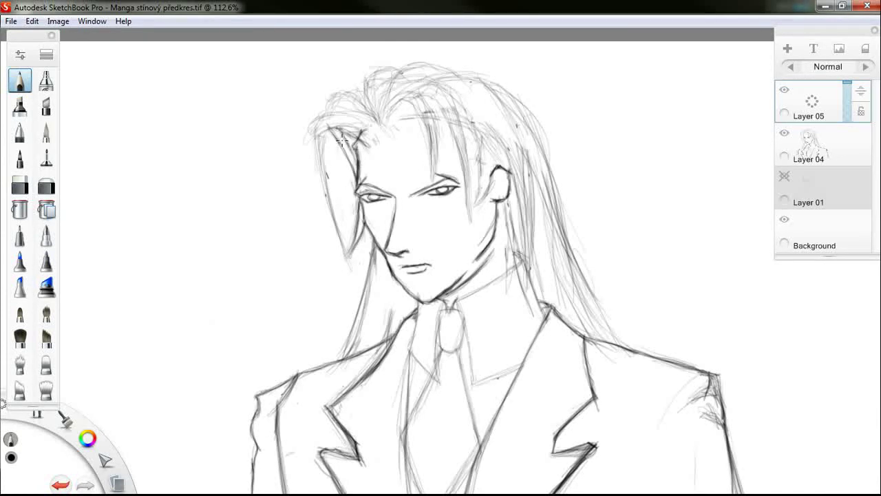
drag(342, 140, 355, 164)
drag(355, 231, 345, 258)
- Lower the opacity of Layer 04 so the sketch fades, and make Layer 05 active again
click(819, 143)
drag(847, 128, 847, 152)
click(819, 102)
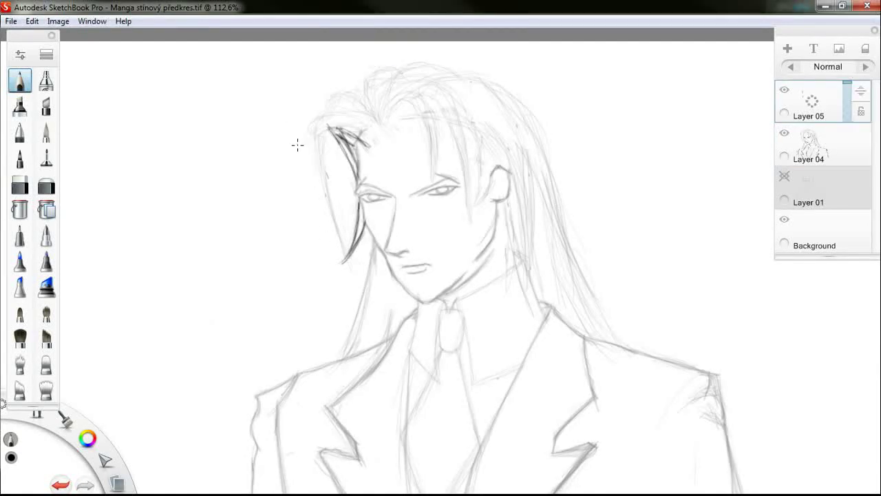
- Trace the outer edge of the left front lock and darken its root where it meets the hairline
drag(344, 246, 329, 129)
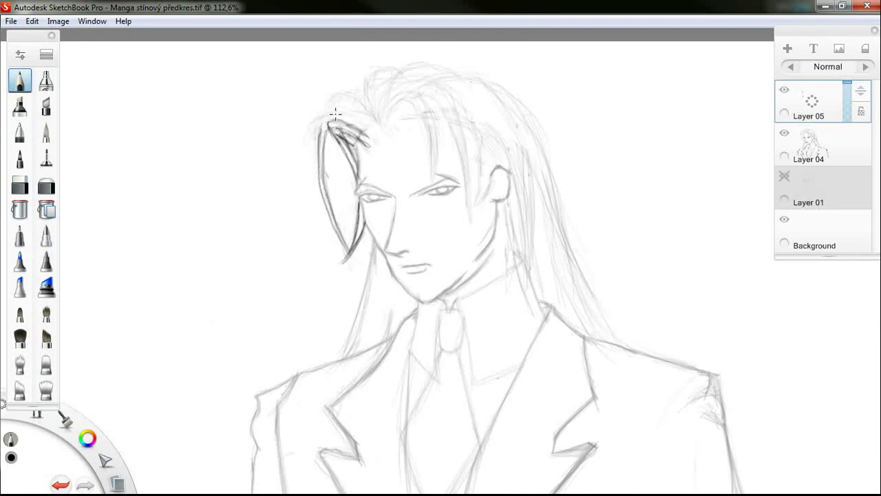
mouse_move(358, 141)
mouse_down()
mouse_move(348, 143)
mouse_move(364, 134)
mouse_move(341, 115)
mouse_up()
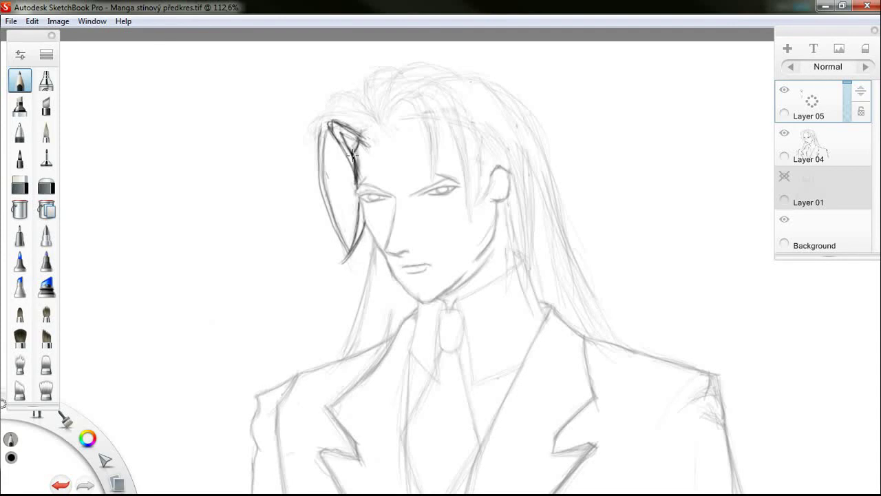
mouse_move(356, 148)
mouse_down()
mouse_move(348, 140)
mouse_move(362, 164)
mouse_move(355, 182)
mouse_up()
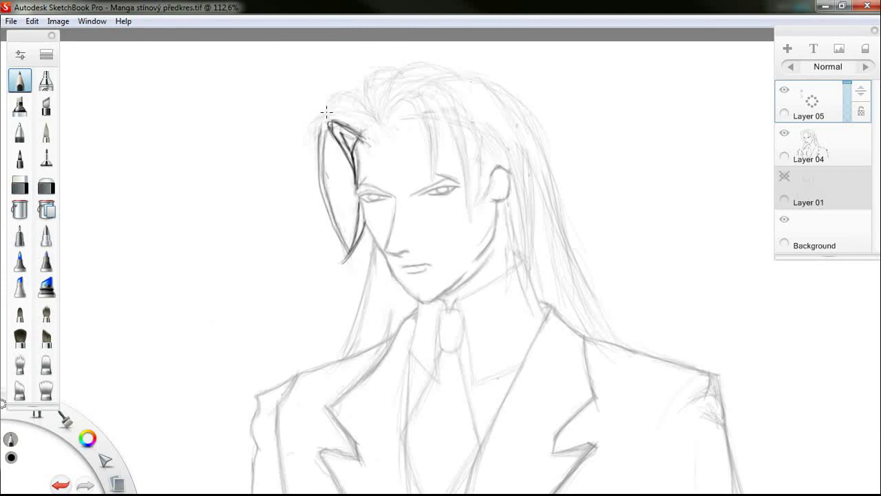
key(e)
drag(332, 122, 361, 130)
mouse_move(325, 127)
mouse_down()
mouse_move(369, 135)
mouse_move(322, 134)
mouse_move(320, 124)
mouse_move(360, 130)
mouse_move(320, 144)
mouse_move(339, 125)
mouse_up()
- Draw a pointed double strand just above the root of the left front lock
key(space)
scroll(417, 75, down, 1)
scroll(412, 75, up, 8)
scroll(411, 75, down, 2)
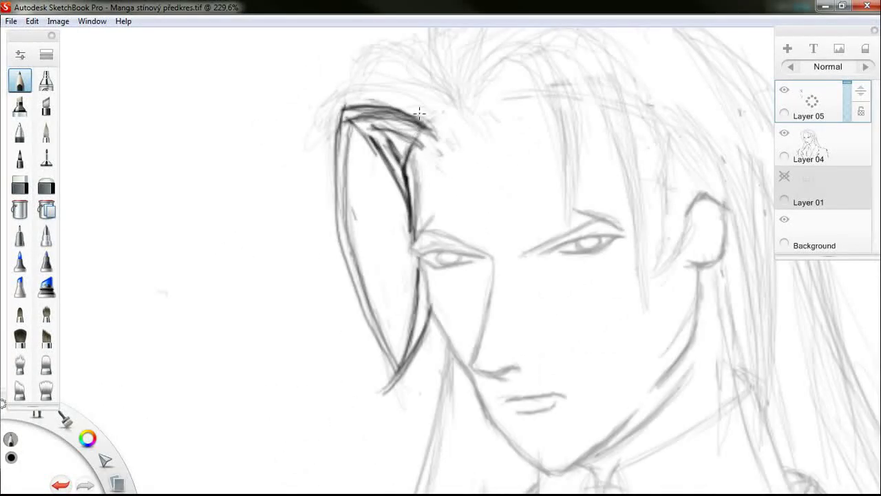
mouse_move(371, 98)
mouse_down()
mouse_move(420, 107)
mouse_move(385, 89)
mouse_up()
mouse_move(344, 110)
mouse_down()
mouse_move(356, 69)
mouse_move(458, 128)
mouse_move(351, 71)
mouse_move(425, 102)
mouse_move(382, 73)
mouse_move(366, 94)
mouse_move(419, 110)
mouse_move(345, 65)
mouse_up()
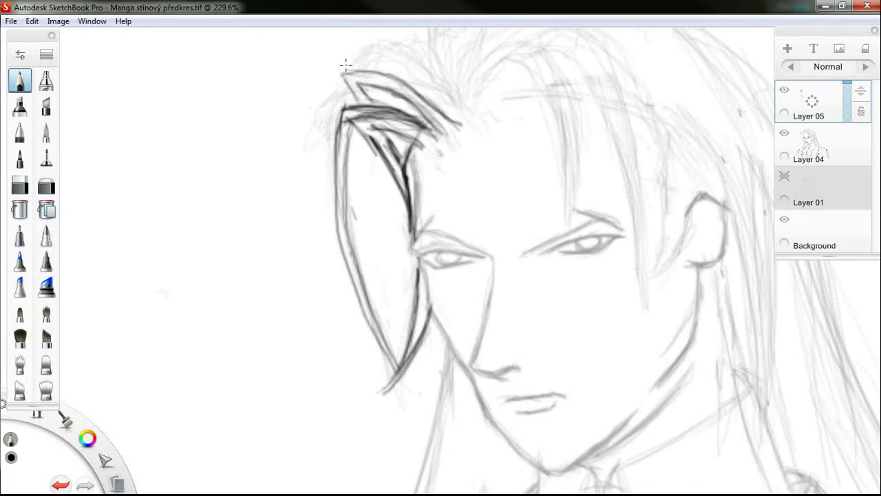
- Extend the pointed strand outward and draw curved tuft strands rising above it to the crown's outline
scroll(490, 111, up, 3)
scroll(447, 56, down, 8)
scroll(447, 41, up, 7)
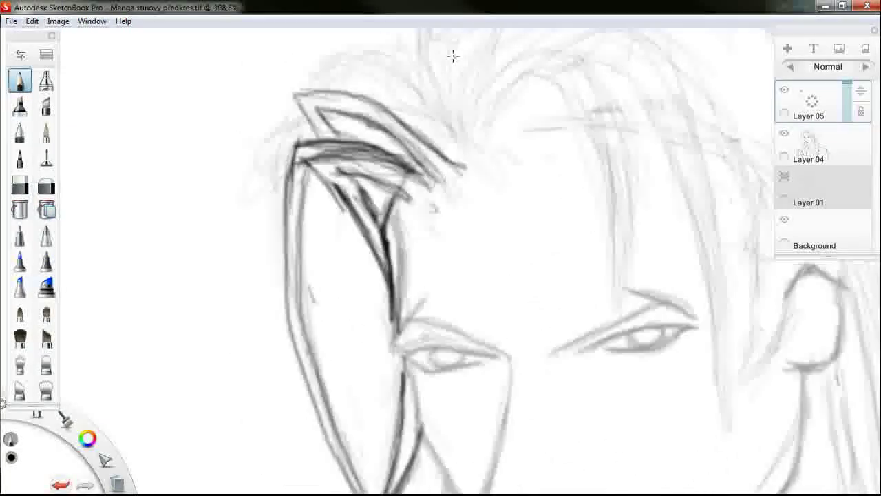
scroll(455, 55, down, 2)
click(103, 458)
click(45, 416)
click(44, 376)
mouse_move(573, 88)
mouse_down()
mouse_move(488, 208)
mouse_move(501, 181)
mouse_up()
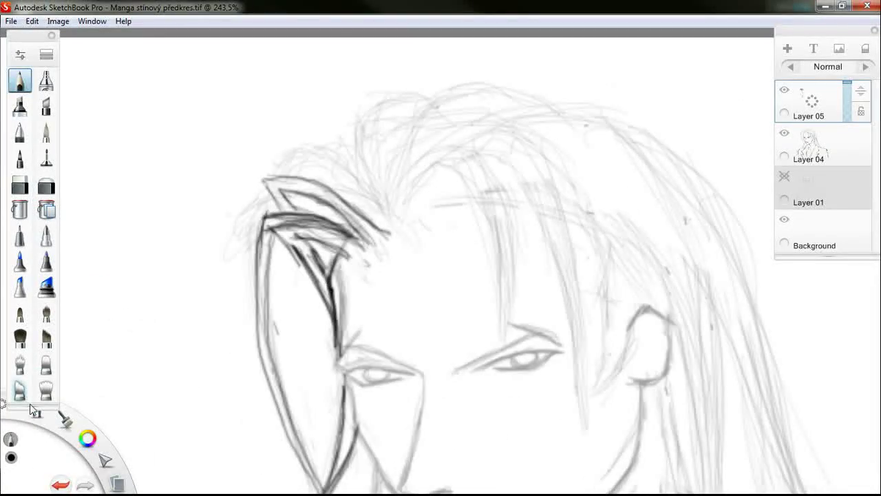
click(32, 409)
mouse_move(301, 176)
mouse_down()
mouse_move(278, 206)
mouse_move(307, 181)
mouse_move(271, 177)
mouse_move(276, 187)
mouse_move(317, 180)
mouse_move(304, 153)
mouse_move(298, 172)
mouse_move(291, 168)
mouse_move(360, 137)
mouse_move(309, 139)
mouse_move(361, 204)
mouse_move(296, 144)
mouse_move(394, 225)
mouse_move(325, 165)
mouse_move(332, 134)
mouse_move(389, 224)
mouse_move(357, 196)
mouse_move(378, 235)
mouse_move(365, 218)
mouse_move(348, 222)
mouse_move(341, 213)
mouse_move(377, 225)
mouse_move(343, 184)
mouse_move(346, 236)
mouse_move(337, 234)
mouse_move(355, 157)
mouse_move(340, 166)
mouse_move(331, 153)
mouse_move(428, 113)
mouse_move(338, 165)
mouse_move(392, 111)
mouse_move(348, 137)
mouse_move(372, 161)
mouse_up()
key(ctrl+z)
drag(394, 104, 411, 103)
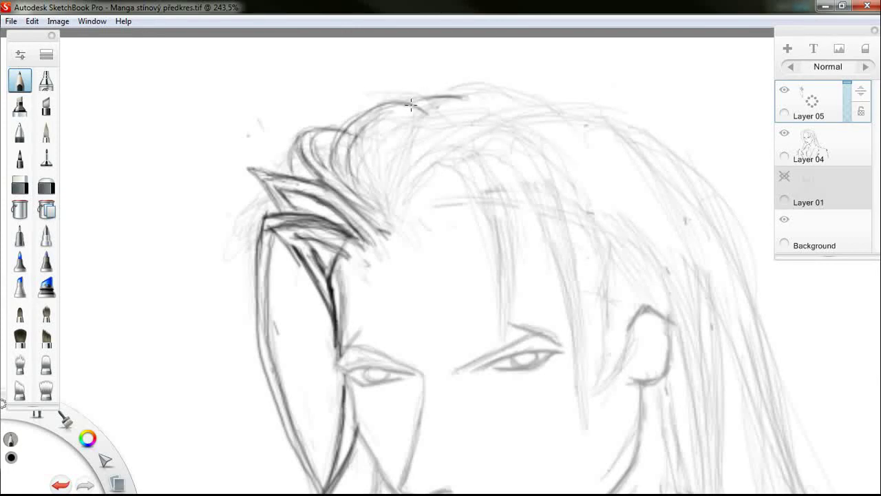
- Darken the strand roots of the left tuft where they converge at the parting
mouse_move(391, 233)
mouse_down()
mouse_move(383, 216)
mouse_move(365, 241)
mouse_up()
drag(293, 239, 383, 246)
mouse_move(282, 217)
mouse_down()
mouse_move(372, 234)
mouse_move(289, 229)
mouse_move(373, 236)
mouse_move(349, 181)
mouse_up()
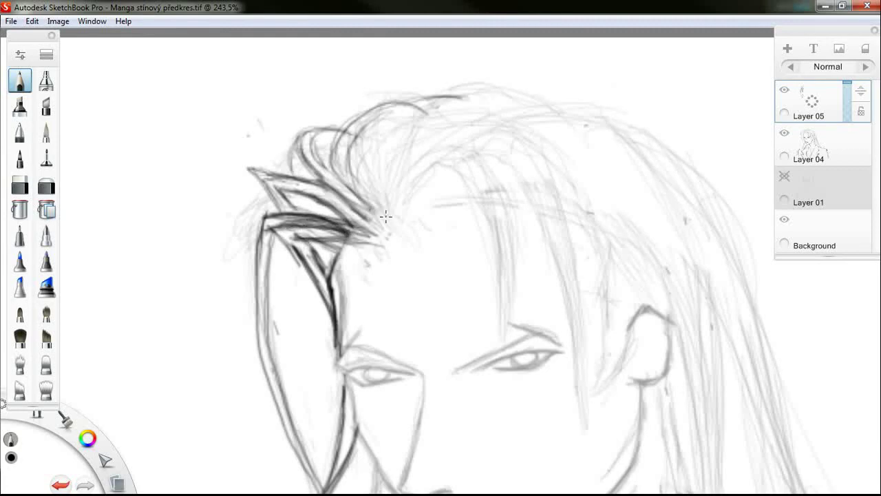
drag(386, 221, 355, 168)
- Draw strands arching from the parting over the crown and trace the two fringe locks hanging over the forehead
mouse_move(396, 203)
mouse_down()
mouse_move(452, 94)
mouse_move(482, 95)
mouse_up()
mouse_move(423, 115)
mouse_down()
mouse_move(550, 96)
mouse_move(416, 199)
mouse_move(458, 177)
mouse_move(502, 328)
mouse_up()
mouse_move(399, 219)
mouse_down()
mouse_move(501, 295)
mouse_move(508, 269)
mouse_move(445, 149)
mouse_move(514, 257)
mouse_move(503, 326)
mouse_up()
mouse_move(475, 165)
mouse_down()
mouse_move(512, 244)
mouse_move(504, 320)
mouse_up()
mouse_move(505, 220)
mouse_down()
mouse_move(447, 159)
mouse_move(420, 158)
mouse_move(434, 155)
mouse_move(534, 222)
mouse_move(574, 307)
mouse_move(567, 255)
mouse_move(420, 148)
mouse_move(557, 203)
mouse_move(486, 150)
mouse_move(514, 142)
mouse_move(413, 165)
mouse_move(531, 150)
mouse_move(583, 186)
mouse_up()
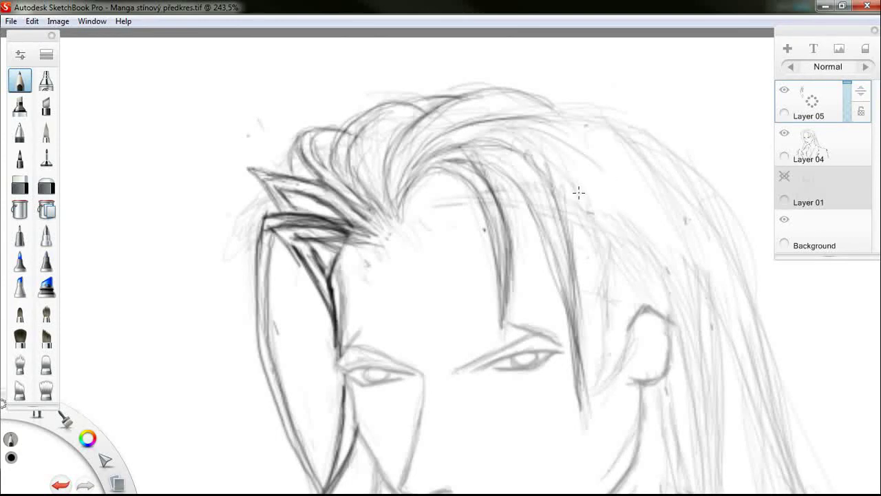
- Trace the swept-back hairline from the fringe across the temple to the top of the ear
mouse_move(537, 128)
mouse_down()
mouse_move(546, 186)
mouse_move(441, 201)
mouse_move(403, 216)
mouse_move(441, 195)
mouse_move(552, 212)
mouse_move(541, 207)
mouse_move(633, 261)
mouse_move(578, 220)
mouse_move(582, 199)
mouse_move(614, 205)
mouse_move(562, 161)
mouse_move(596, 197)
mouse_move(585, 209)
mouse_move(643, 246)
mouse_move(579, 201)
mouse_move(688, 300)
mouse_up()
drag(562, 210, 686, 289)
drag(541, 200, 681, 292)
mouse_move(682, 292)
mouse_down()
mouse_move(624, 256)
mouse_move(700, 328)
mouse_up()
drag(562, 206, 632, 220)
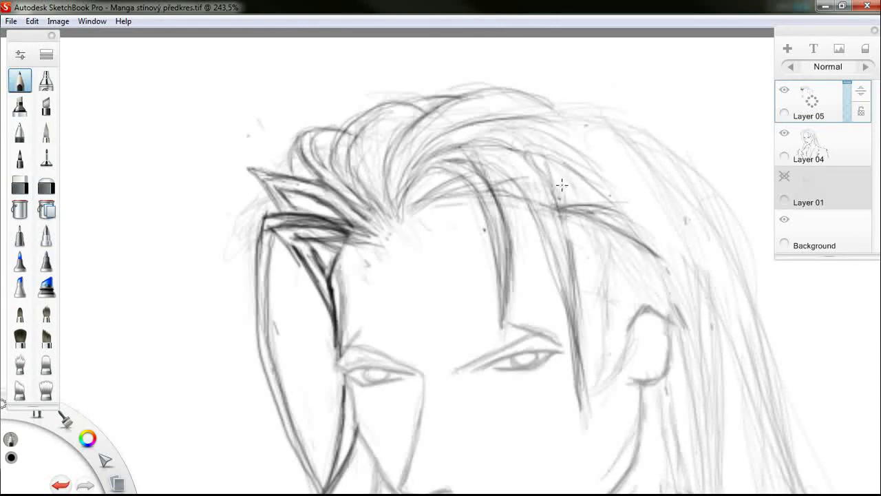
- Fill in strands sweeping back over the temple and draw the hair edge from the crown down to the ear
mouse_move(521, 183)
mouse_down()
mouse_move(624, 216)
mouse_move(611, 203)
mouse_up()
drag(514, 166, 616, 209)
drag(457, 177, 617, 208)
drag(527, 171, 606, 207)
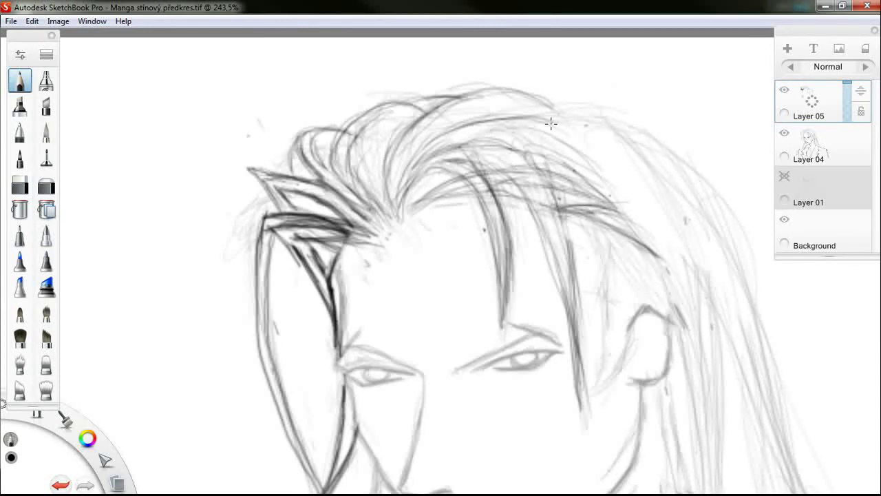
drag(552, 124, 635, 214)
mouse_move(562, 148)
mouse_down()
mouse_move(686, 331)
mouse_move(598, 183)
mouse_move(585, 137)
mouse_move(651, 269)
mouse_move(632, 196)
mouse_move(697, 314)
mouse_move(571, 104)
mouse_move(659, 135)
mouse_move(664, 269)
mouse_up()
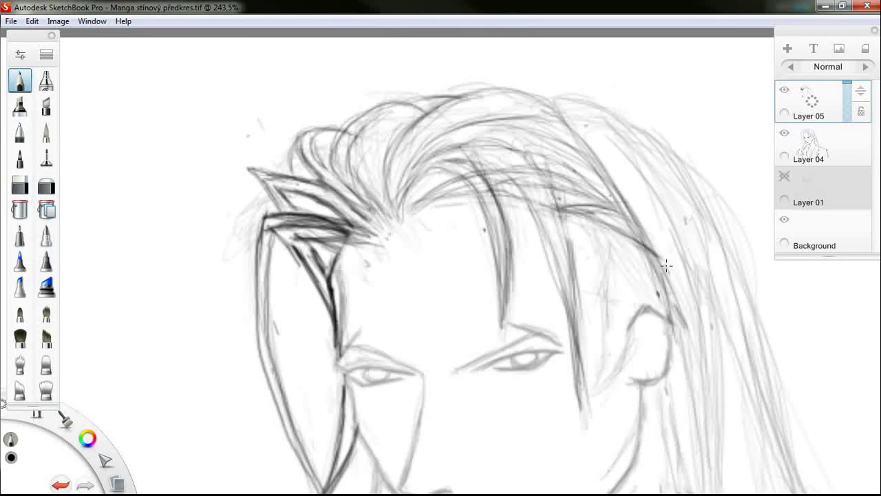
- Trace the outer contour and inner strands of the long hair from the crown down to the right shoulder
scroll(659, 358, down, 3)
scroll(660, 357, down, 2)
scroll(735, 441, down, 2)
scroll(732, 443, up, 5)
scroll(729, 445, down, 2)
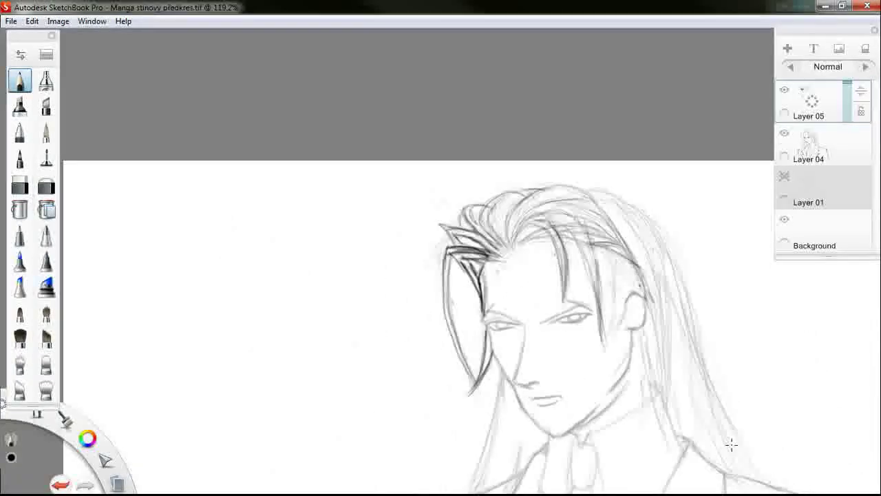
scroll(729, 444, up, 1)
mouse_move(557, 139)
mouse_down()
mouse_move(533, 131)
mouse_move(518, 138)
mouse_move(633, 202)
mouse_move(668, 276)
mouse_move(707, 403)
mouse_move(757, 485)
mouse_up()
mouse_move(574, 141)
mouse_down()
mouse_move(643, 203)
mouse_move(739, 454)
mouse_up()
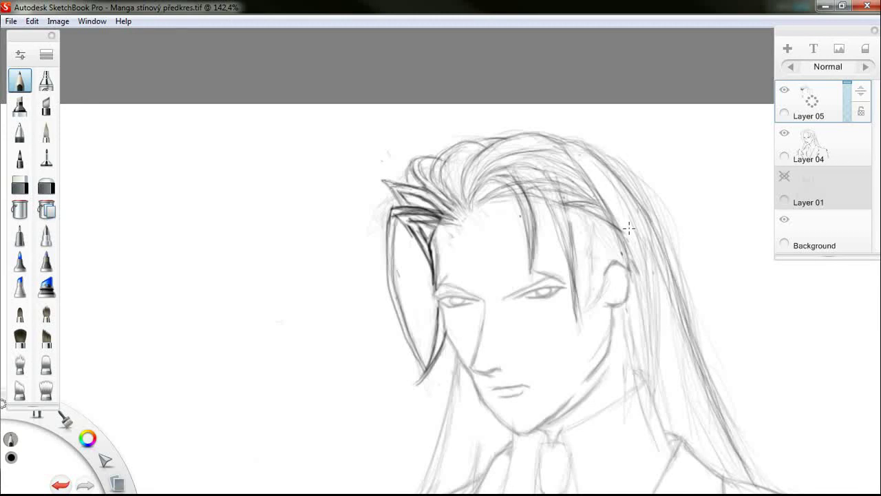
mouse_move(617, 234)
mouse_down()
mouse_move(636, 205)
mouse_move(629, 189)
mouse_move(594, 204)
mouse_up()
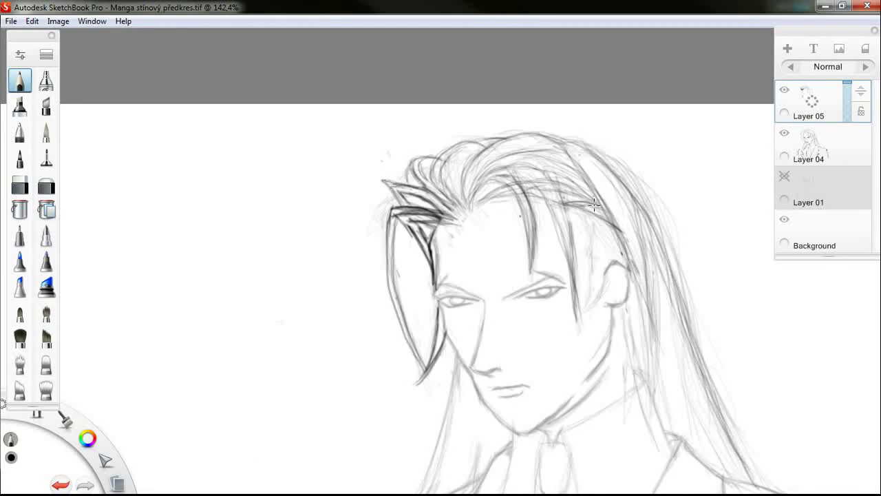
mouse_move(553, 138)
mouse_down()
mouse_move(636, 203)
mouse_move(547, 133)
mouse_move(594, 159)
mouse_move(584, 152)
mouse_move(651, 320)
mouse_move(658, 274)
mouse_move(661, 385)
mouse_move(649, 266)
mouse_move(658, 406)
mouse_move(678, 375)
mouse_move(695, 392)
mouse_move(729, 471)
mouse_up()
drag(679, 269, 687, 435)
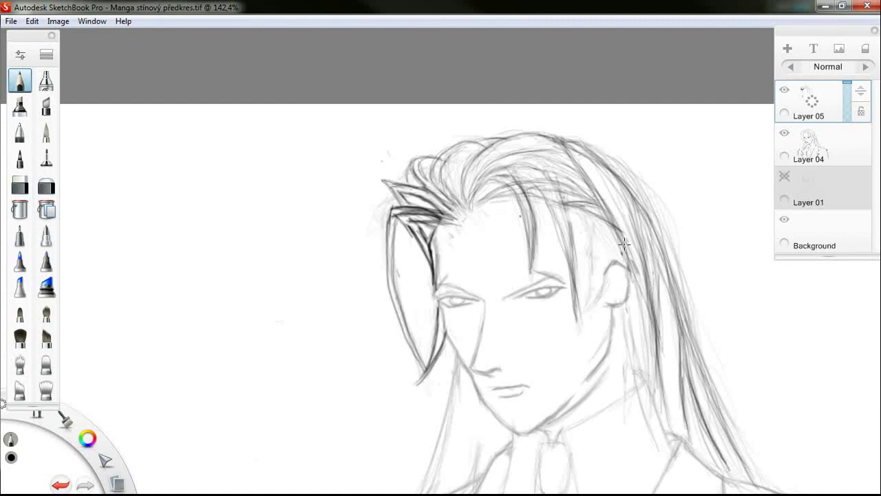
- Darken the thin strands falling from behind the ear along the neck
mouse_move(625, 243)
mouse_down()
mouse_move(648, 298)
mouse_move(636, 337)
mouse_move(664, 427)
mouse_move(623, 298)
mouse_move(634, 377)
mouse_up()
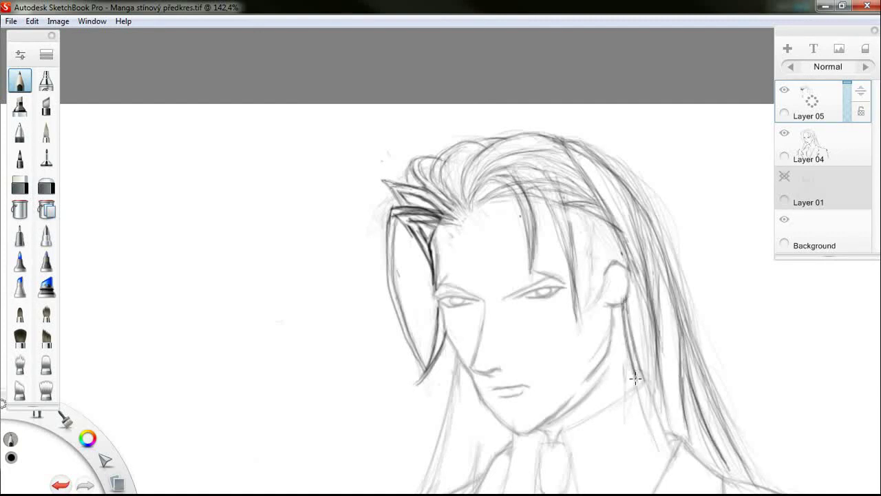
mouse_move(622, 306)
mouse_down()
mouse_move(636, 382)
mouse_move(633, 324)
mouse_move(640, 356)
mouse_up()
drag(624, 305, 629, 353)
drag(623, 315, 629, 338)
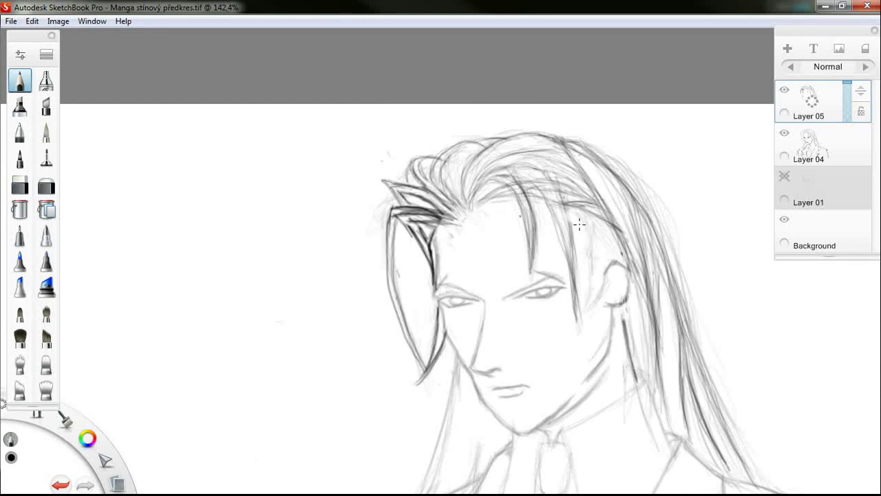
- Draw the angular sideburn at the temple, the ear with its inner detail, and short strands below it
drag(571, 211, 583, 250)
mouse_move(585, 215)
mouse_down()
mouse_move(583, 249)
mouse_move(611, 265)
mouse_move(582, 249)
mouse_move(611, 265)
mouse_move(587, 306)
mouse_move(610, 265)
mouse_up()
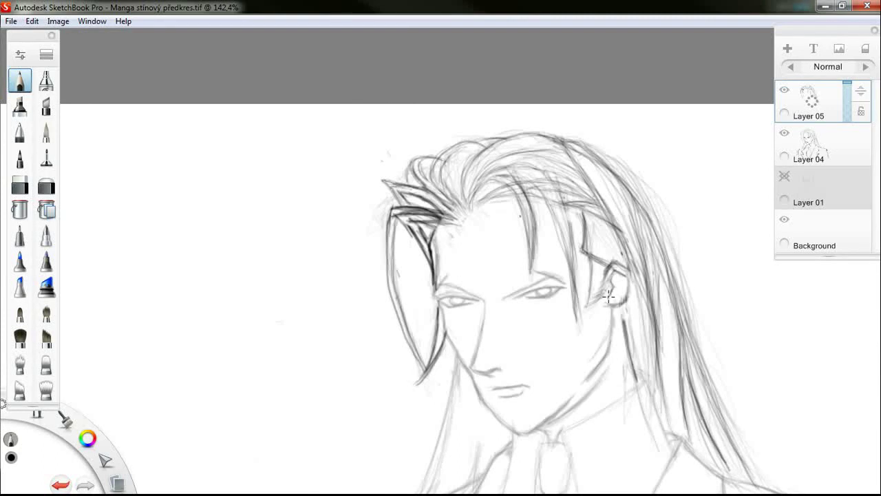
drag(619, 297, 622, 277)
mouse_move(616, 285)
mouse_down()
mouse_move(593, 345)
mouse_move(604, 309)
mouse_move(607, 373)
mouse_move(613, 317)
mouse_move(630, 372)
mouse_move(627, 316)
mouse_move(642, 406)
mouse_up()
- Trace the long strands hanging behind the left cheek down to the shoulder and touch up the front lock's root
scroll(470, 356, up, 2)
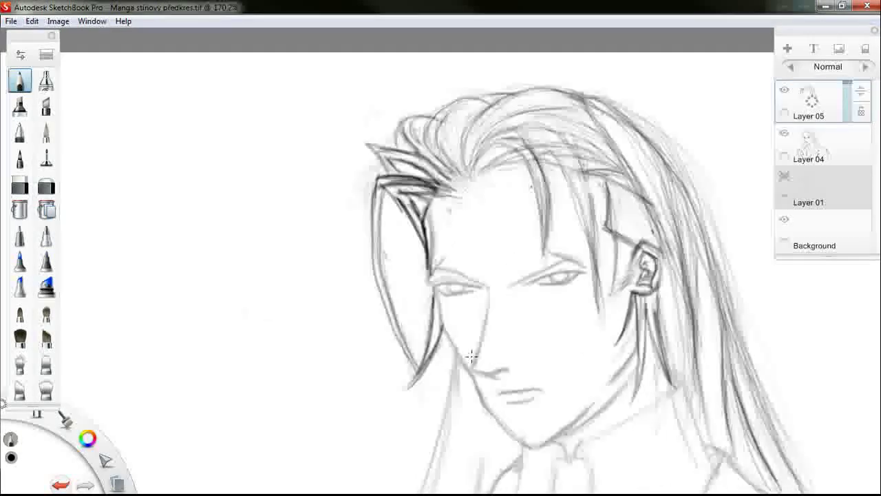
scroll(470, 368, down, 6)
scroll(468, 393, up, 4)
scroll(465, 391, down, 1)
mouse_move(463, 315)
mouse_down()
mouse_move(428, 433)
mouse_move(453, 372)
mouse_move(439, 431)
mouse_up()
drag(468, 317, 452, 395)
drag(473, 329, 469, 393)
drag(474, 321, 468, 398)
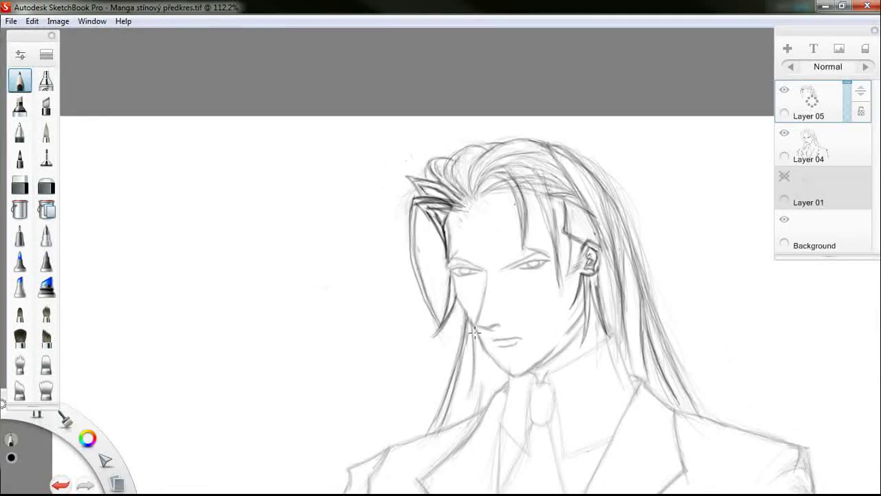
drag(487, 369, 470, 421)
drag(488, 366, 475, 411)
mouse_move(455, 209)
mouse_down()
mouse_move(445, 241)
mouse_move(449, 206)
mouse_move(447, 234)
mouse_up()
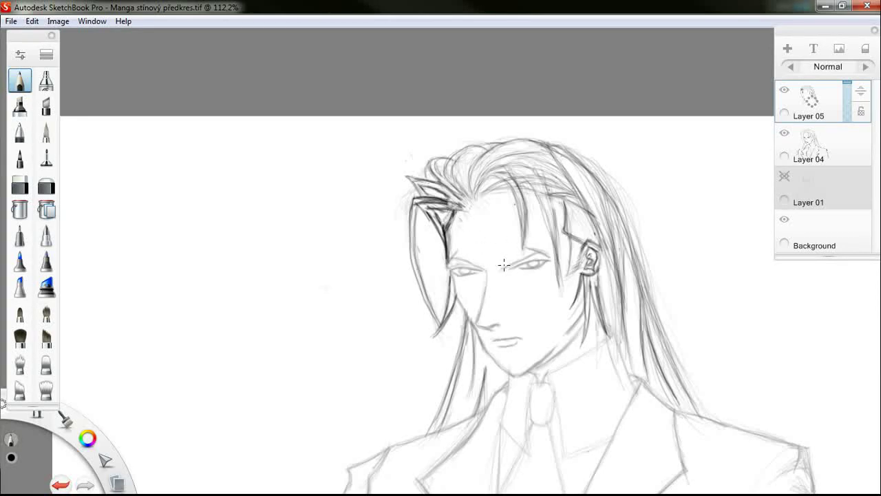
- Trace the left eye in precision mode, including the eyebrow, upper and lower lids, iris and outer corner
scroll(503, 265, up, 5)
mouse_move(396, 239)
mouse_down()
mouse_move(404, 211)
mouse_move(483, 245)
mouse_up()
mouse_move(408, 223)
mouse_down()
mouse_move(460, 239)
mouse_move(448, 227)
mouse_move(481, 244)
mouse_up()
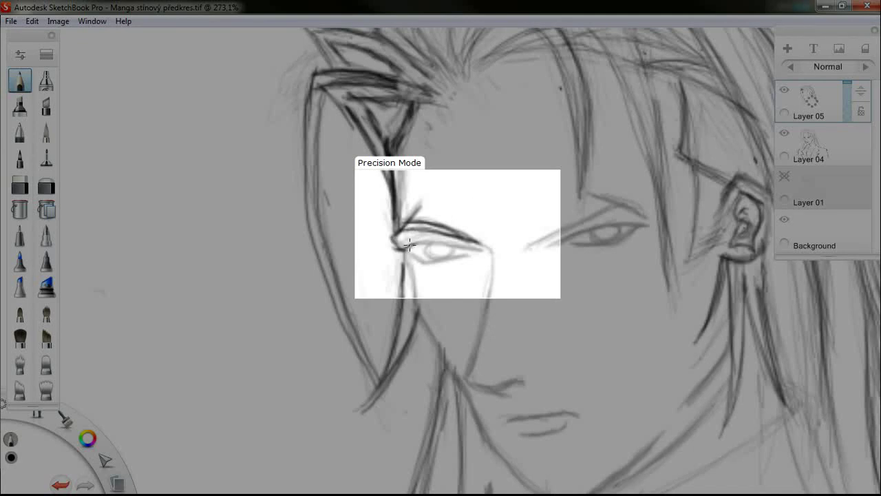
drag(430, 242, 480, 250)
scroll(421, 250, up, 1)
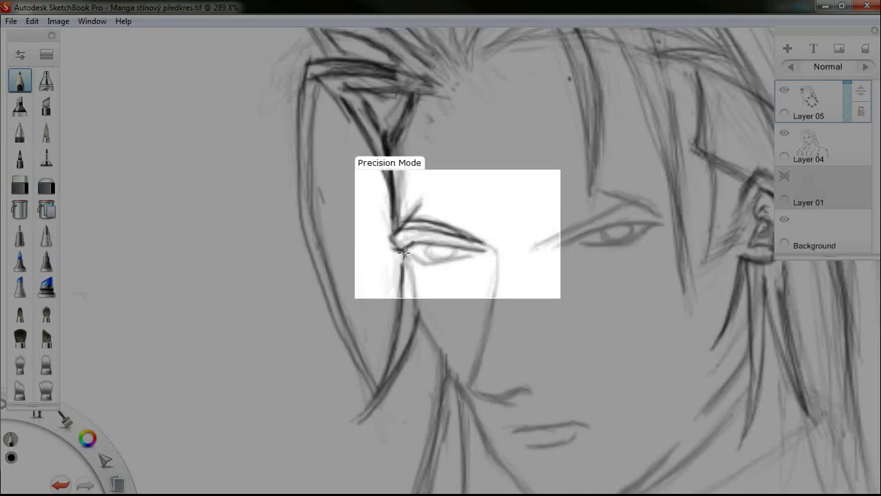
mouse_move(427, 263)
mouse_down()
mouse_move(468, 257)
mouse_move(448, 248)
mouse_up()
drag(402, 241, 388, 249)
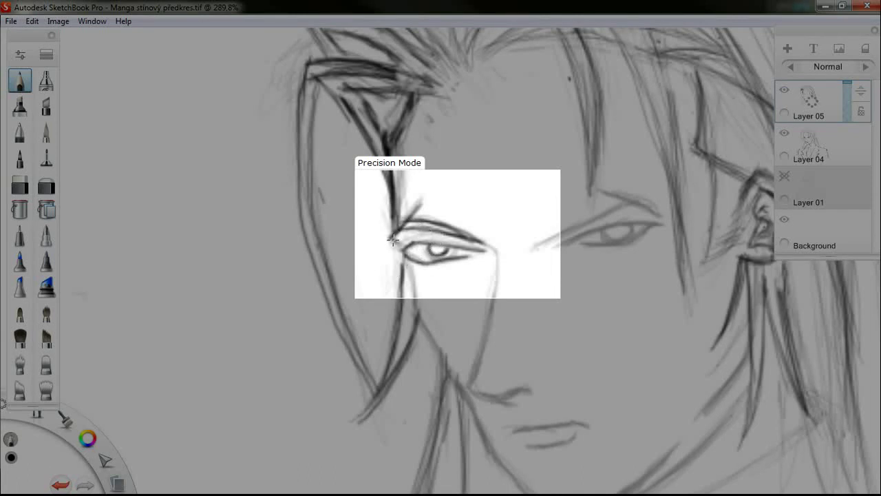
key(Escape)
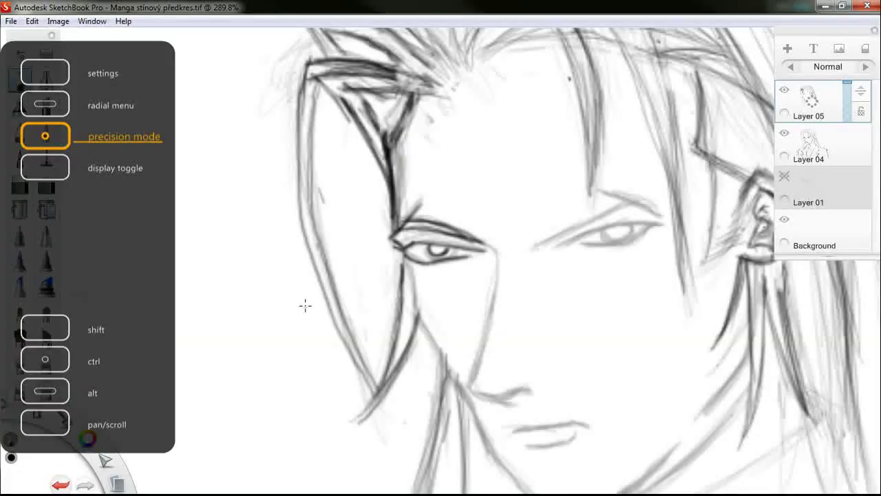
- Trace the left side of the face from the eye over the cheekbone and down towards the chin
mouse_move(403, 260)
mouse_down()
mouse_move(418, 325)
mouse_move(448, 376)
mouse_up()
drag(415, 321, 455, 383)
drag(425, 334, 525, 487)
- Draw the chin and the start of the right jawline, undoing a stroke and redrawing it as one smooth curve
drag(523, 341, 512, 263)
scroll(540, 434, up, 4)
drag(502, 405, 568, 468)
mouse_move(521, 432)
mouse_down()
mouse_move(582, 471)
mouse_move(617, 450)
mouse_up()
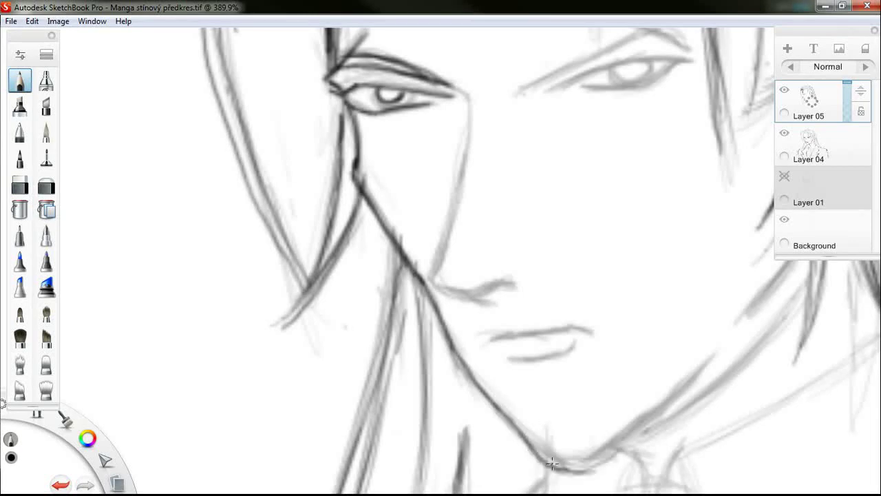
drag(553, 464, 612, 454)
drag(577, 471, 600, 455)
key(ctrl+z)
mouse_move(541, 460)
mouse_down()
mouse_move(620, 453)
mouse_move(710, 354)
mouse_up()
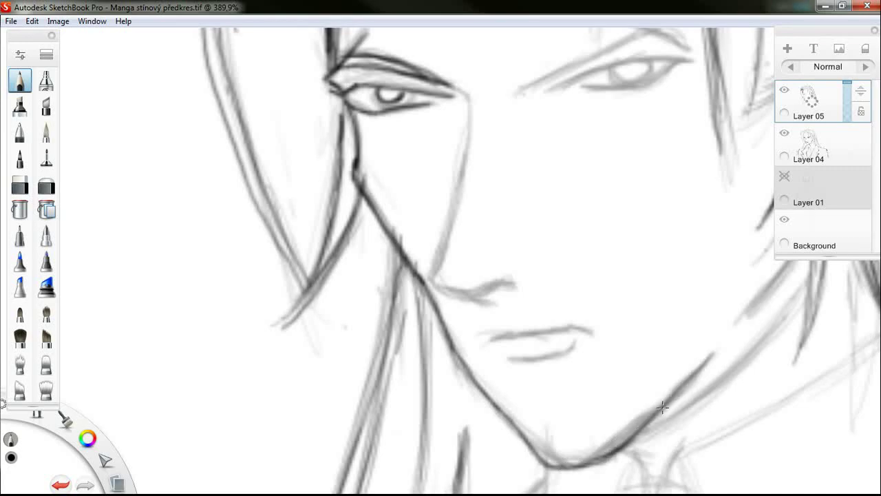
- Trace the right jawline from the chin up towards the strands below the ear
scroll(685, 272, down, 4)
scroll(744, 262, down, 2)
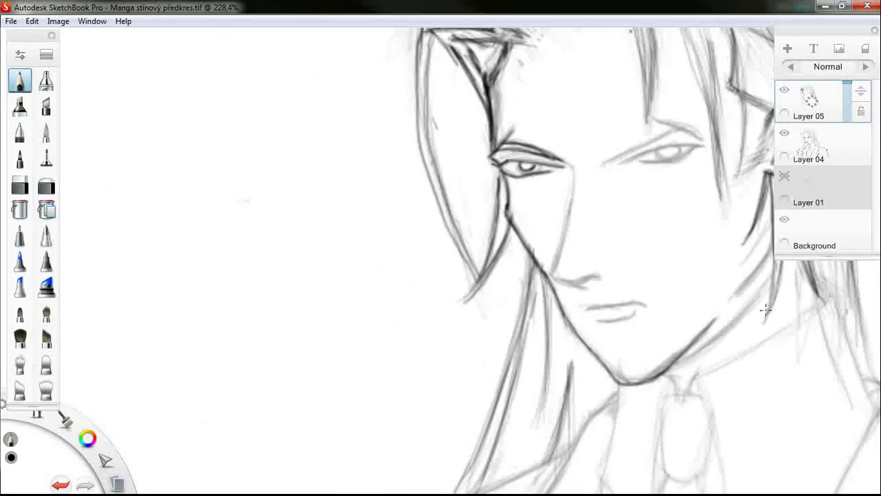
scroll(747, 314, down, 3)
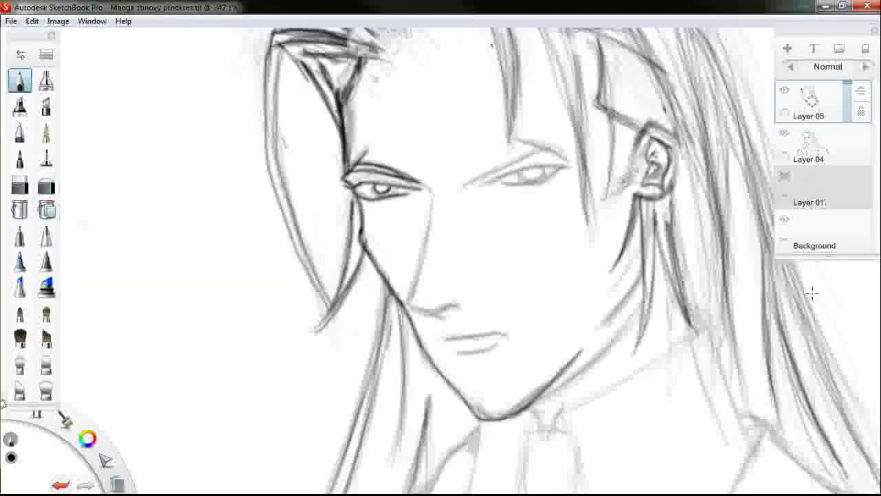
scroll(812, 293, up, 2)
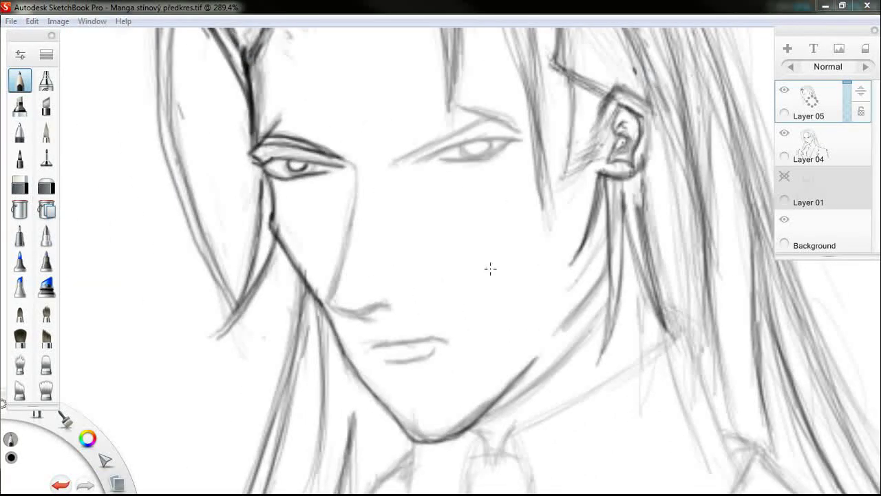
drag(490, 410, 560, 358)
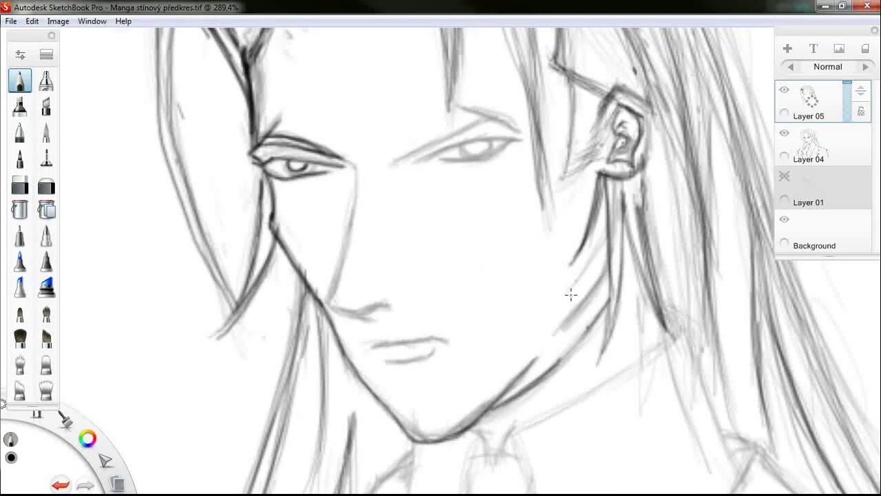
drag(545, 374, 606, 306)
key(ctrl+z)
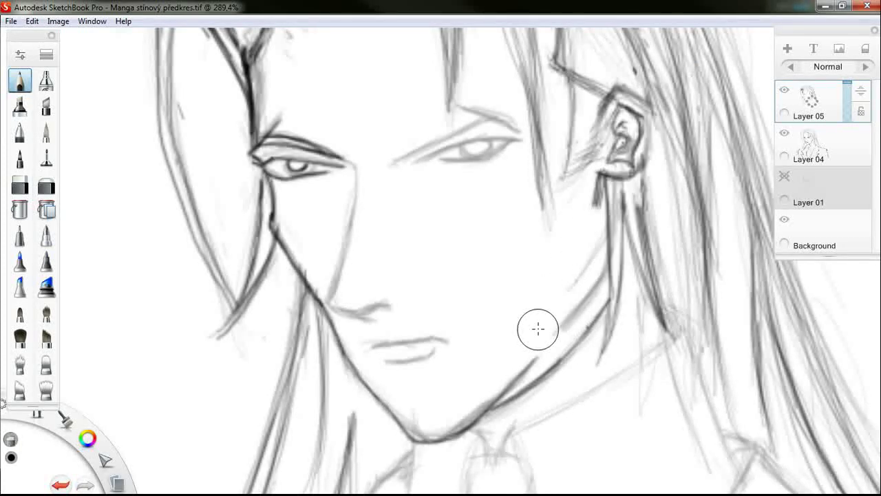
- Erase the short strand below the right ear, redraw it as one long curve down to the jaw, and clean up the leftover marks
mouse_move(598, 187)
mouse_down()
mouse_move(593, 265)
mouse_move(573, 307)
mouse_up()
mouse_move(597, 200)
mouse_down()
mouse_move(586, 285)
mouse_move(563, 330)
mouse_up()
drag(595, 231, 564, 323)
drag(597, 184, 567, 320)
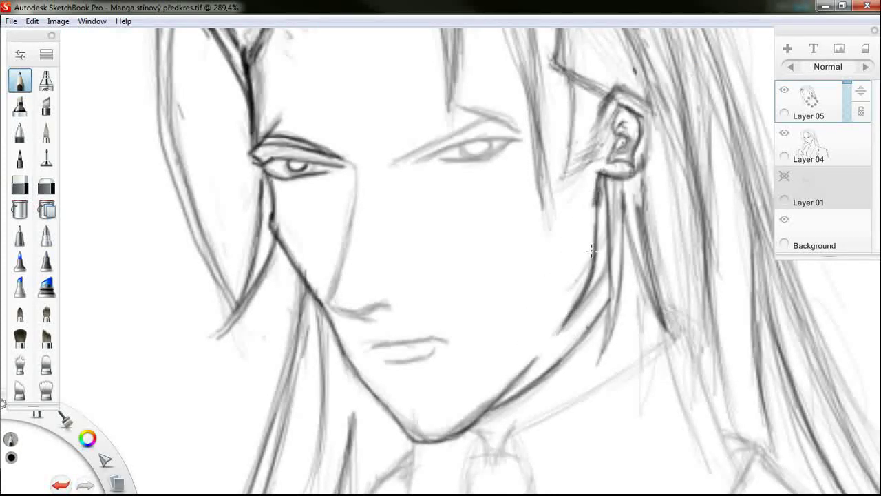
drag(579, 172, 583, 208)
drag(600, 178, 596, 228)
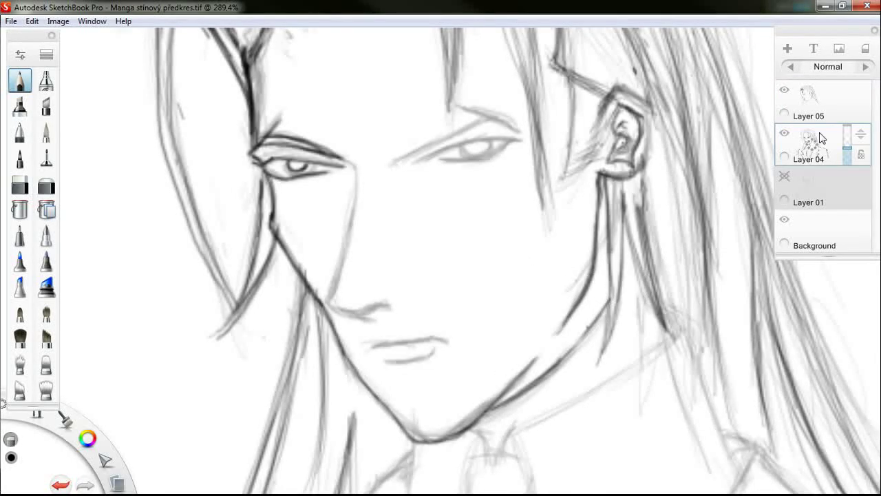
- Trace the right eyebrow with its pointed arch in precision mode and touch up the left eye's inner corner
scroll(521, 310, down, 5)
scroll(517, 315, up, 8)
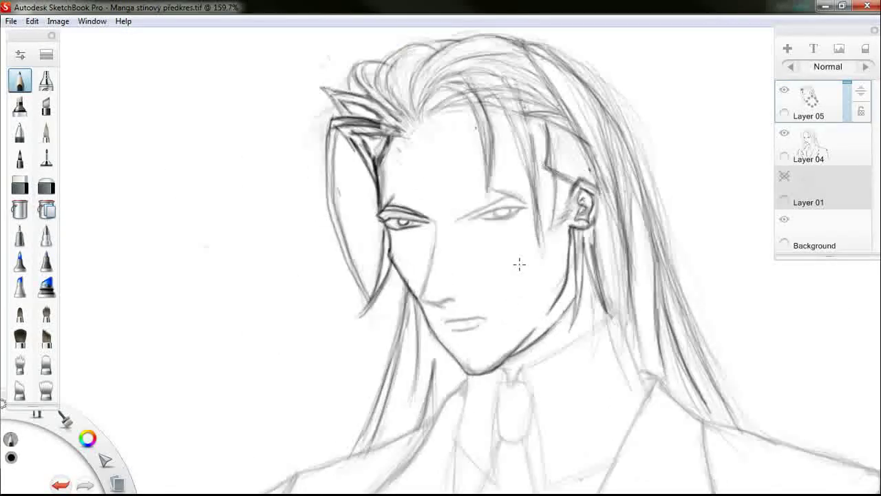
scroll(499, 212, down, 3)
key(shift+space)
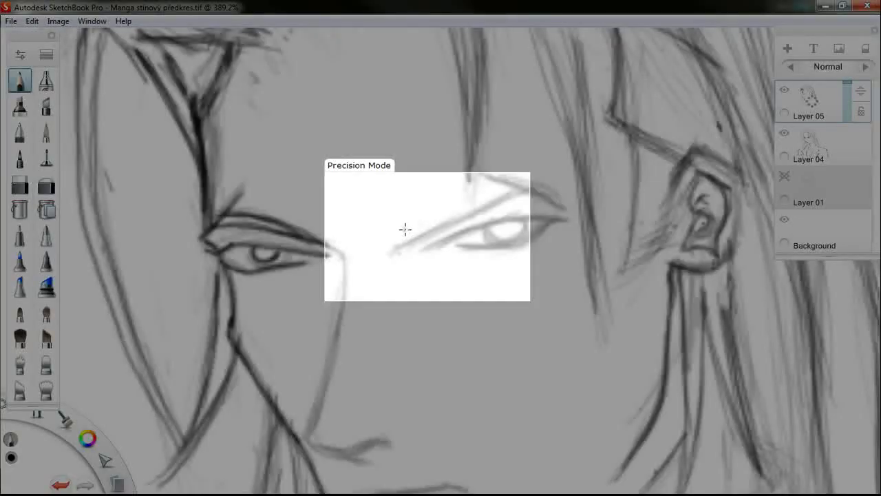
drag(326, 243, 339, 254)
mouse_move(396, 249)
mouse_down()
mouse_move(400, 245)
mouse_move(487, 198)
mouse_move(399, 250)
mouse_move(520, 193)
mouse_move(421, 226)
mouse_move(474, 202)
mouse_move(427, 222)
mouse_up()
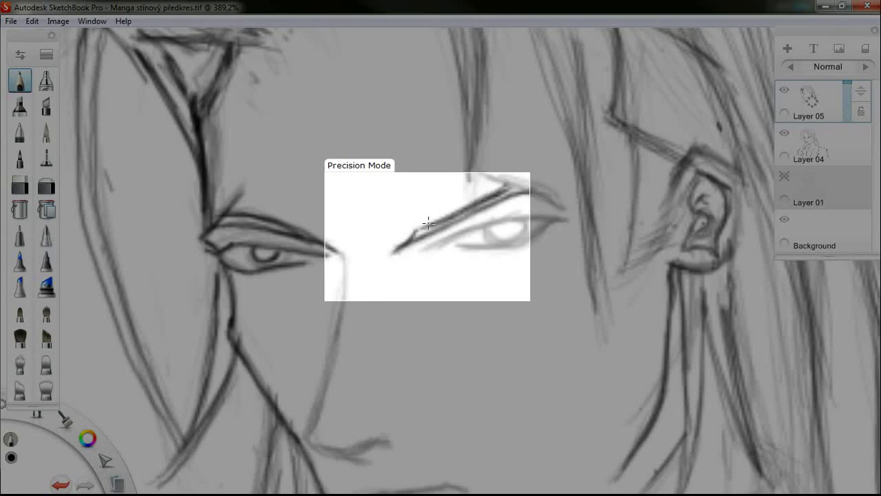
mouse_move(484, 198)
mouse_down()
mouse_move(499, 180)
mouse_move(529, 174)
mouse_move(530, 184)
mouse_move(520, 180)
mouse_move(558, 201)
mouse_up()
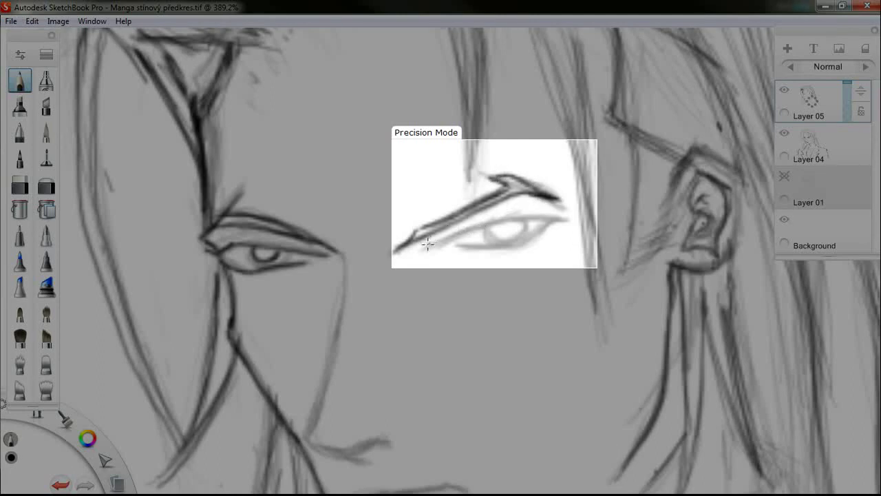
- Trace the right eye's upper lid, lower lid, outer corner and iris in precision mode
mouse_move(422, 249)
mouse_down()
mouse_move(483, 221)
mouse_move(457, 232)
mouse_move(563, 219)
mouse_up()
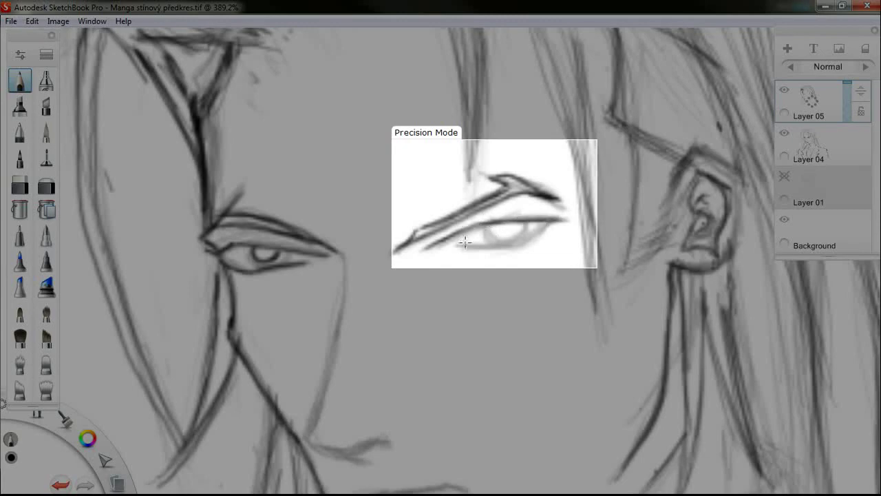
mouse_move(456, 247)
mouse_down()
mouse_move(522, 241)
mouse_move(548, 223)
mouse_up()
mouse_move(474, 230)
mouse_down()
mouse_move(501, 230)
mouse_move(493, 224)
mouse_move(505, 234)
mouse_move(491, 227)
mouse_move(481, 230)
mouse_move(502, 233)
mouse_move(485, 237)
mouse_up()
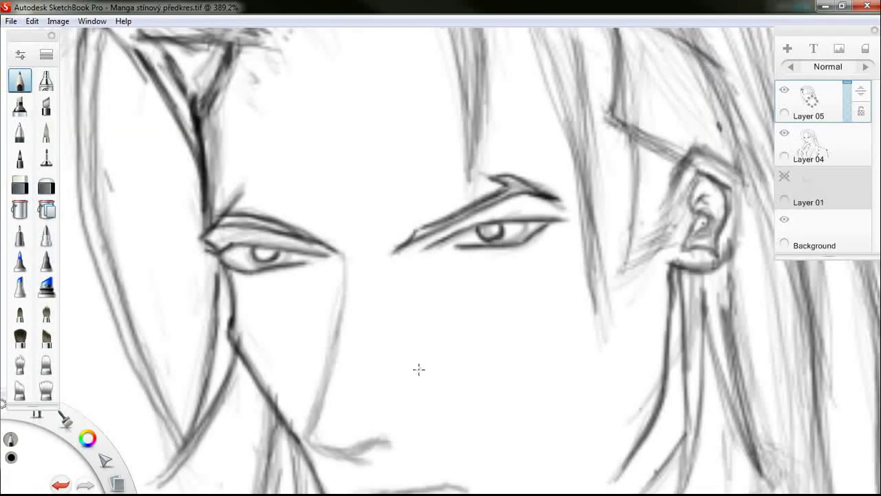
- Set the Hard Eraser's size to 5.0 and save the brush properties
scroll(412, 371, down, 5)
scroll(411, 373, up, 3)
scroll(472, 279, up, 4)
scroll(462, 271, up, 3)
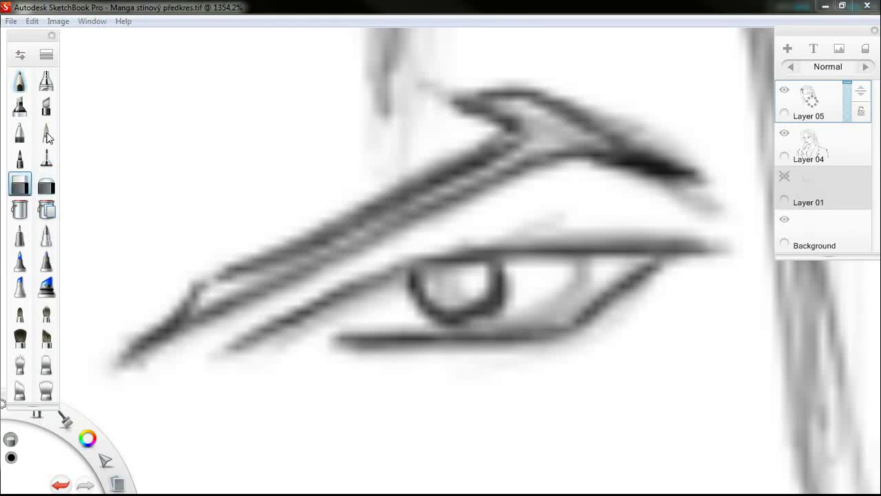
double_click(19, 186)
key(ctrl+z)
drag(49, 293, 49, 294)
click(162, 296)
click(163, 295)
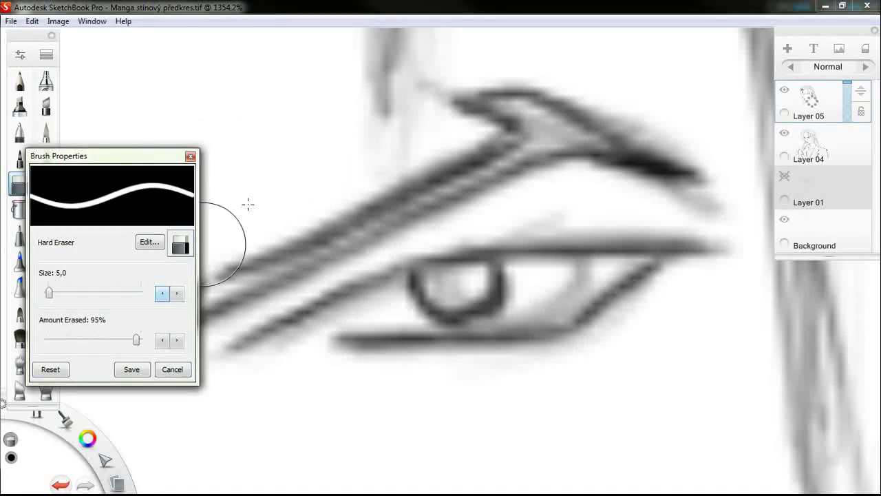
click(132, 369)
- Undo the last strokes on the right eye and redraw the iris outline with the Pencil
click(19, 81)
key(ctrl+z)
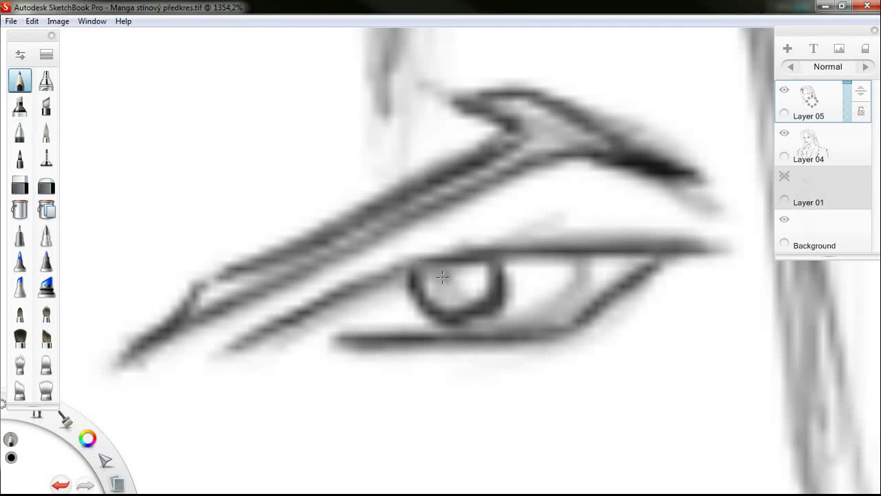
key(ctrl+z)
key(ctrl+z)
mouse_move(435, 313)
mouse_down()
mouse_move(497, 305)
mouse_move(512, 259)
mouse_up()
mouse_move(449, 322)
mouse_down()
mouse_move(507, 295)
mouse_move(512, 257)
mouse_up()
drag(512, 257, 464, 323)
- Trace the nose line from the left eye's inner corner down to the nostril, and both mouth lines
scroll(448, 335, down, 12)
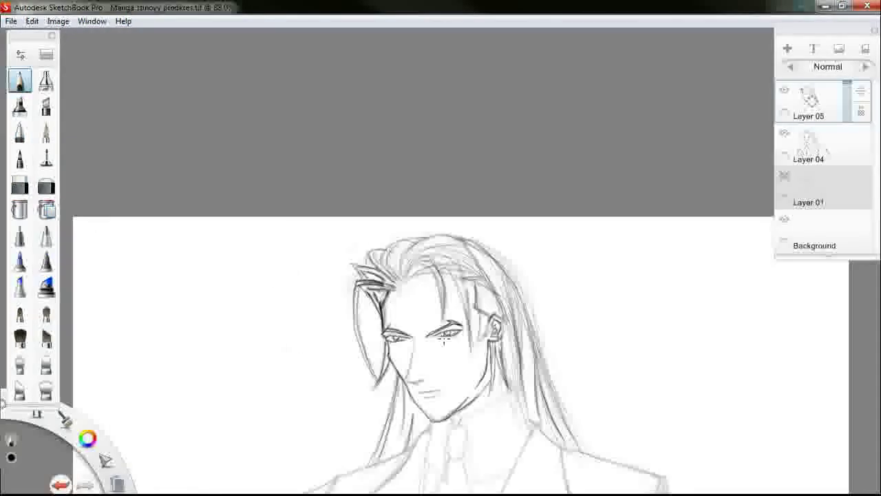
scroll(444, 337, up, 3)
scroll(434, 344, down, 2)
scroll(402, 362, up, 4)
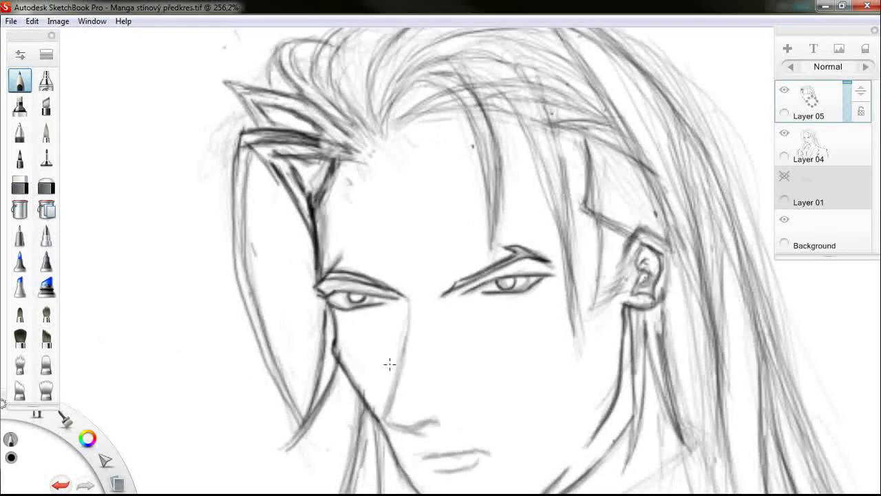
mouse_move(407, 300)
mouse_down()
mouse_move(409, 341)
mouse_move(383, 417)
mouse_move(406, 428)
mouse_up()
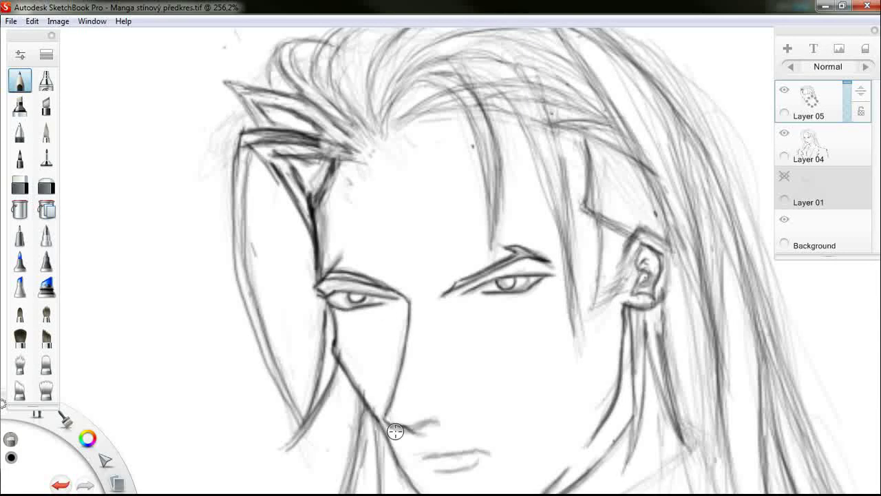
mouse_move(392, 420)
mouse_down()
mouse_move(421, 428)
mouse_move(438, 454)
mouse_move(489, 453)
mouse_up()
drag(428, 472, 472, 466)
- Check the traced lines over the whole figure by hiding Layer 04 and showing it again
scroll(525, 333, down, 5)
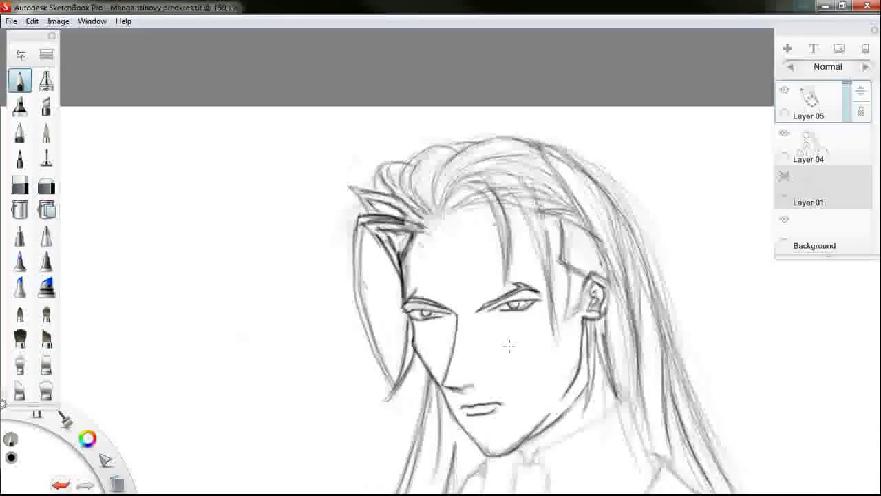
scroll(569, 409, down, 10)
scroll(562, 455, up, 8)
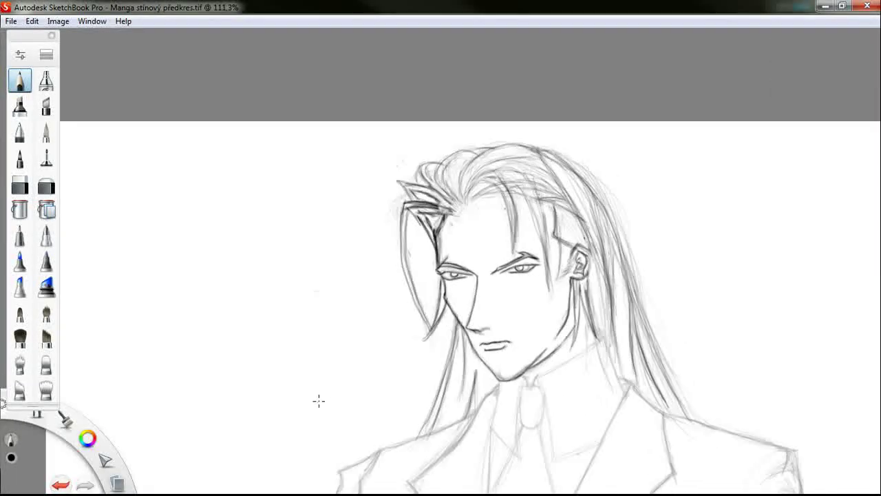
key(space)
drag(326, 335, 306, 262)
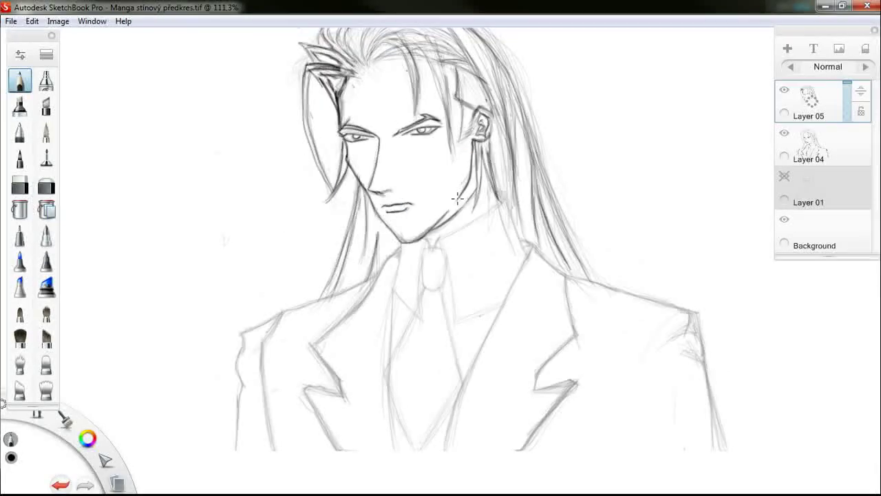
click(784, 135)
click(784, 135)
- Trace the left lapel's upper edge from the neck to its outer point, redoing the first stroke
mouse_move(514, 228)
mouse_down()
mouse_move(559, 268)
mouse_move(532, 244)
mouse_up()
mouse_move(401, 242)
mouse_down()
mouse_move(375, 282)
mouse_move(313, 343)
mouse_up()
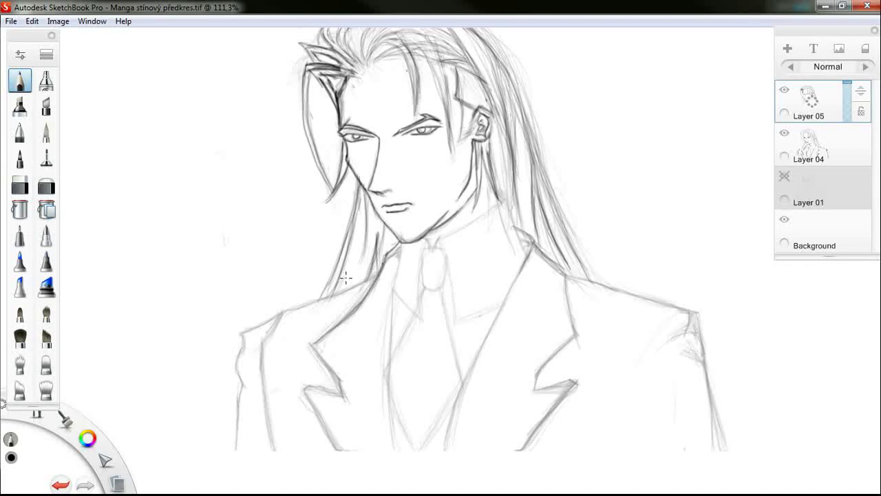
mouse_move(249, 207)
mouse_down()
mouse_move(299, 166)
mouse_move(251, 207)
mouse_up()
mouse_move(315, 344)
mouse_down()
mouse_move(397, 244)
mouse_move(370, 278)
mouse_up()
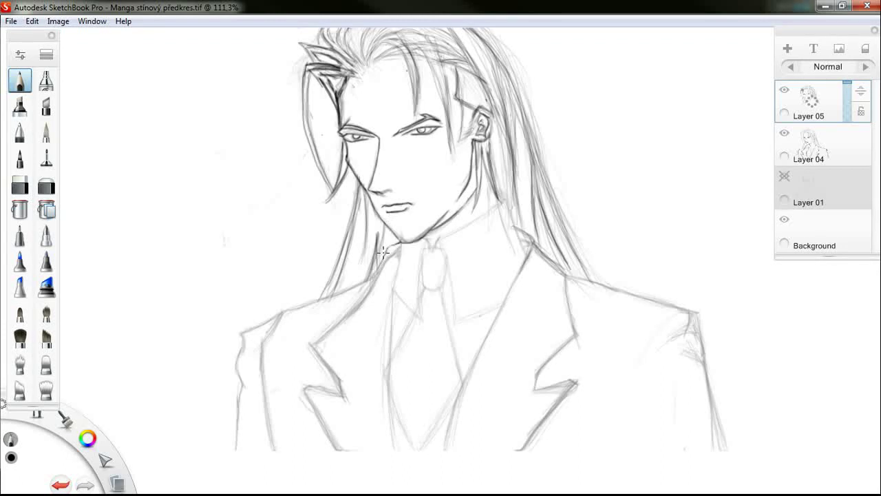
mouse_move(388, 246)
mouse_down()
mouse_move(360, 291)
mouse_move(396, 241)
mouse_move(310, 346)
mouse_up()
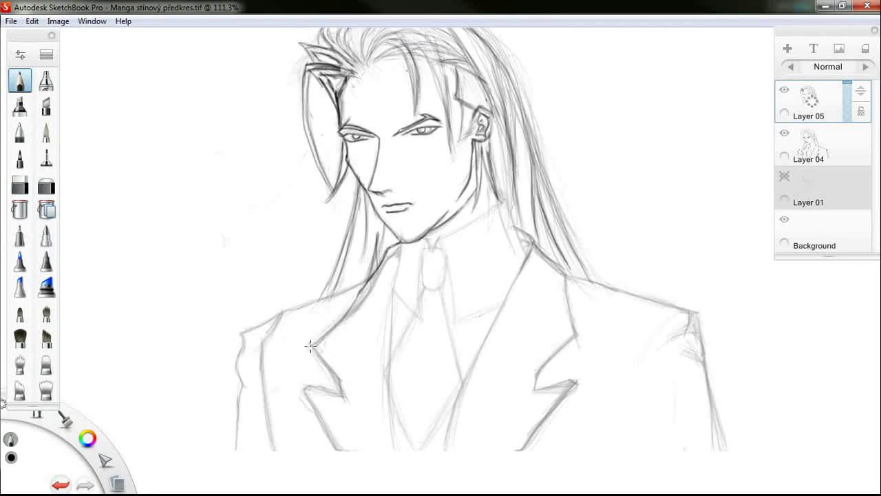
- Trace the notch of the left lapel and its lower outer edge down to the end of the sketch
mouse_move(363, 291)
mouse_down()
mouse_move(310, 350)
mouse_move(313, 342)
mouse_move(348, 392)
mouse_up()
drag(310, 343, 348, 382)
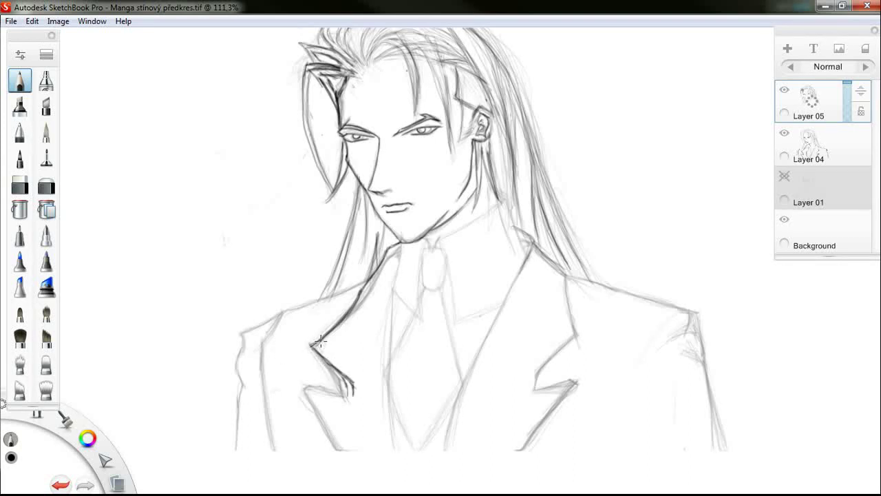
mouse_move(318, 344)
mouse_down()
mouse_move(351, 379)
mouse_move(349, 387)
mouse_move(298, 366)
mouse_move(314, 390)
mouse_move(307, 387)
mouse_move(336, 390)
mouse_move(307, 387)
mouse_move(355, 396)
mouse_up()
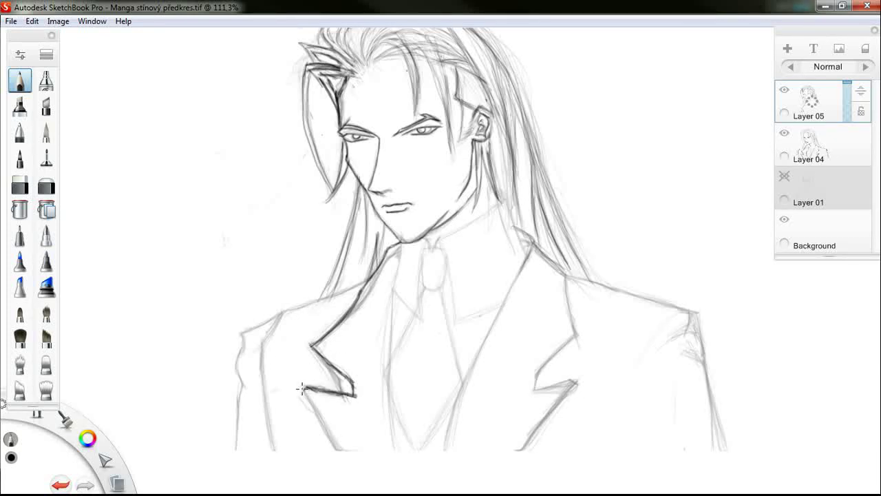
mouse_move(301, 387)
mouse_down()
mouse_move(337, 452)
mouse_move(311, 405)
mouse_up()
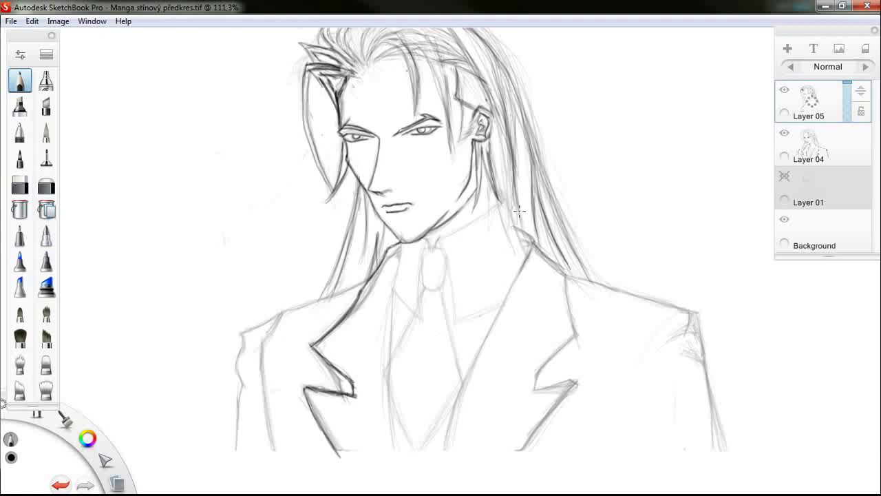
- Trace the left lapel's inner edge and the complete outline of the right lapel, including its notch
mouse_move(404, 242)
mouse_down()
mouse_move(389, 339)
mouse_move(392, 329)
mouse_move(389, 430)
mouse_move(405, 249)
mouse_move(386, 298)
mouse_up()
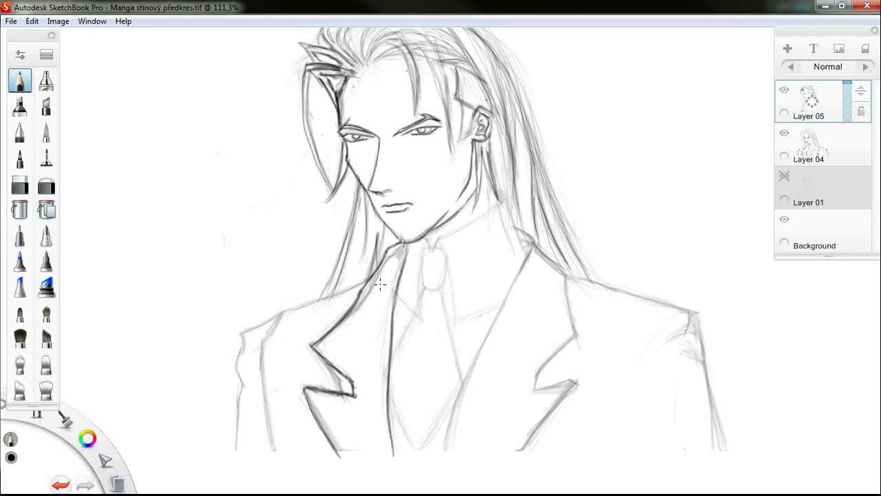
mouse_move(513, 224)
mouse_down()
mouse_move(530, 242)
mouse_move(521, 232)
mouse_move(526, 259)
mouse_move(454, 401)
mouse_move(444, 451)
mouse_move(464, 383)
mouse_up()
mouse_move(523, 238)
mouse_down()
mouse_move(561, 272)
mouse_move(574, 329)
mouse_move(568, 280)
mouse_move(581, 337)
mouse_move(532, 385)
mouse_move(579, 381)
mouse_move(517, 451)
mouse_up()
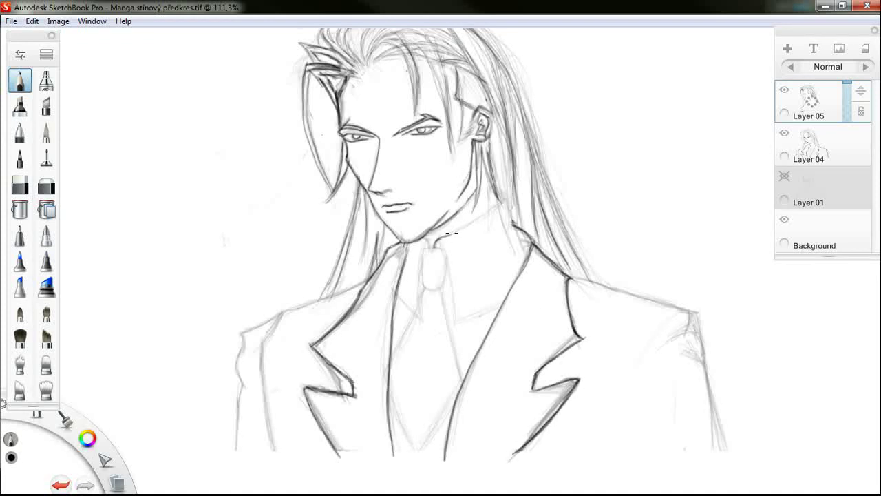
- Trace the right half of the shirt collar from under the chin around to the right lapel
drag(451, 232, 501, 199)
mouse_move(446, 239)
mouse_down()
mouse_move(452, 319)
mouse_move(507, 301)
mouse_up()
drag(504, 203, 530, 262)
drag(512, 221, 528, 264)
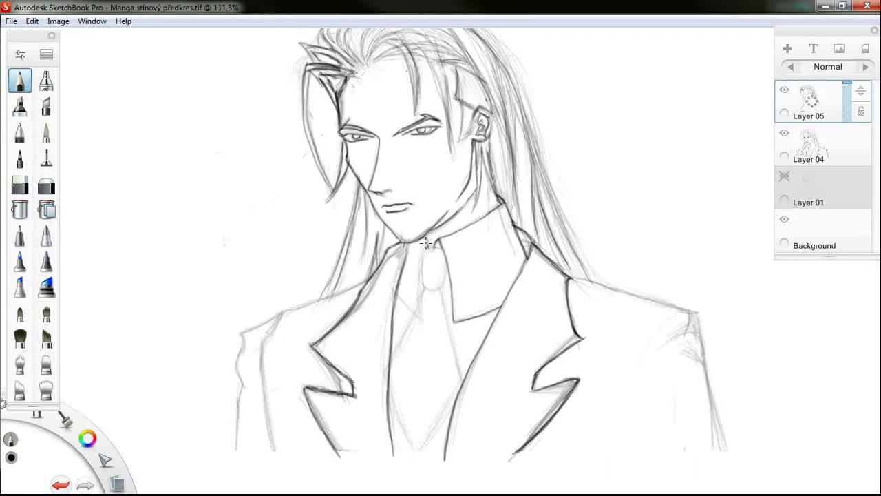
- Trace the left half of the shirt collar and the oval tie knot, redrawing the collar's lower edge once
mouse_move(426, 242)
mouse_down()
mouse_move(419, 278)
mouse_move(393, 276)
mouse_move(419, 322)
mouse_up()
drag(392, 296, 421, 325)
key(ctrl+z)
drag(397, 292, 417, 318)
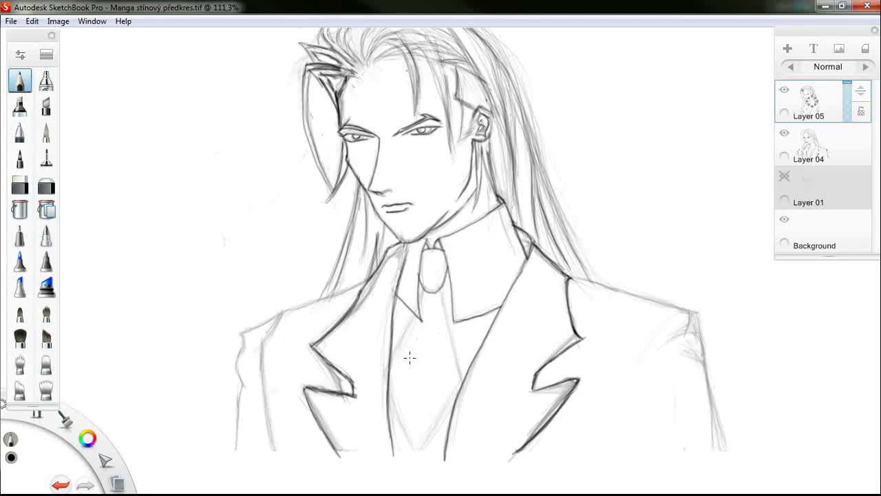
- Draw a small circle on the tie knot and trace the outline of the tie down to its point
drag(428, 281, 430, 278)
drag(387, 390, 413, 455)
mouse_move(391, 412)
mouse_down()
mouse_move(417, 462)
mouse_move(444, 416)
mouse_up()
drag(413, 457, 460, 394)
drag(439, 289, 461, 388)
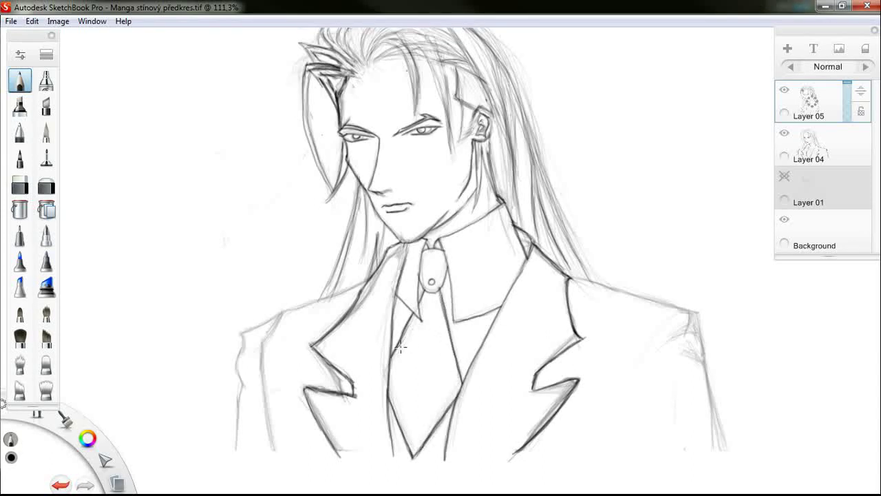
- Rough in a V-shaped band across the middle of the tie and redraw it as a clean dark line
drag(400, 344, 422, 376)
mouse_move(422, 376)
mouse_down()
mouse_move(446, 365)
mouse_move(422, 377)
mouse_up()
drag(398, 343, 423, 378)
drag(419, 434, 410, 446)
drag(424, 300, 417, 440)
mouse_move(400, 345)
mouse_down()
mouse_move(422, 377)
mouse_move(450, 347)
mouse_up()
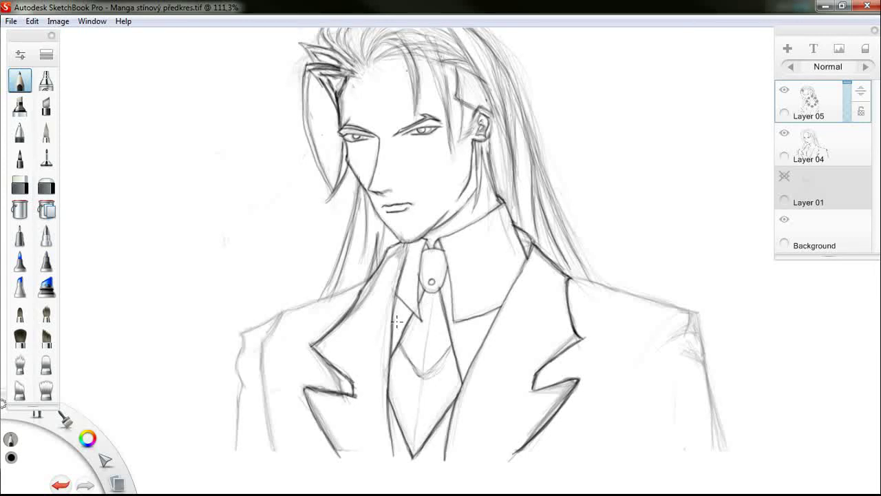
mouse_move(398, 340)
mouse_down()
mouse_move(422, 380)
mouse_move(454, 345)
mouse_move(421, 380)
mouse_up()
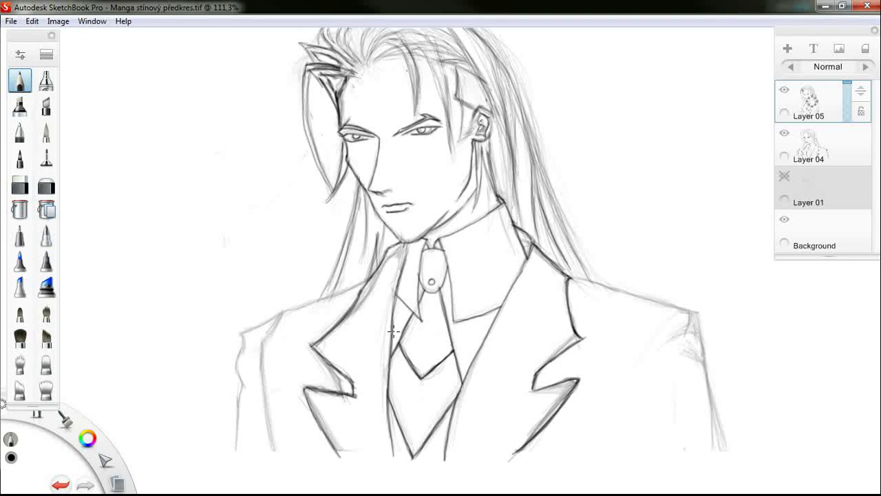
- Compare with the Layer 01 guide and draw a small oval ornament with short accent lines on the tie's lower part
click(784, 176)
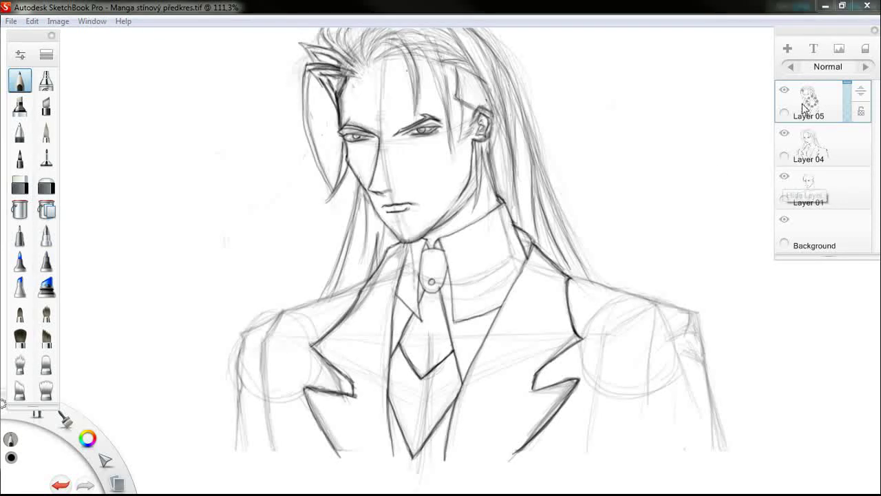
click(784, 176)
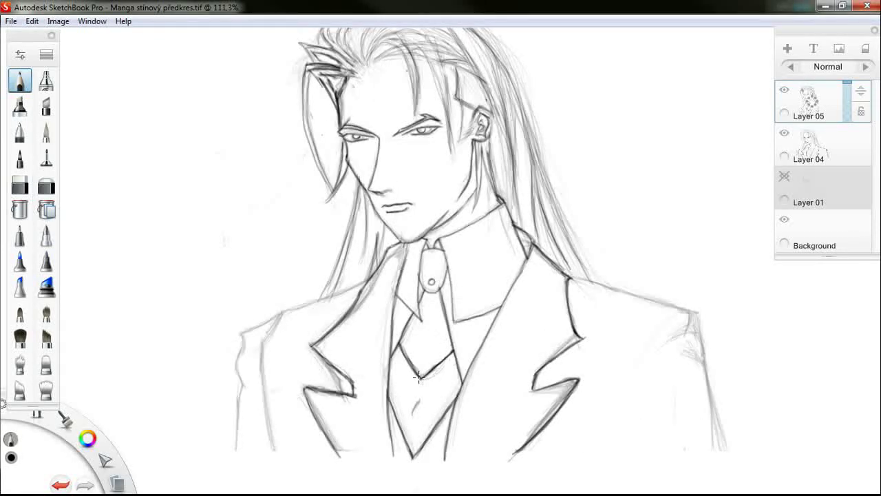
drag(421, 400, 419, 422)
mouse_move(415, 425)
mouse_down()
mouse_move(417, 406)
mouse_move(417, 424)
mouse_up()
- Add short diagonal fold lines to the shirt on both sides of the tie below the collar
mouse_move(457, 333)
mouse_down()
mouse_move(447, 344)
mouse_move(498, 313)
mouse_up()
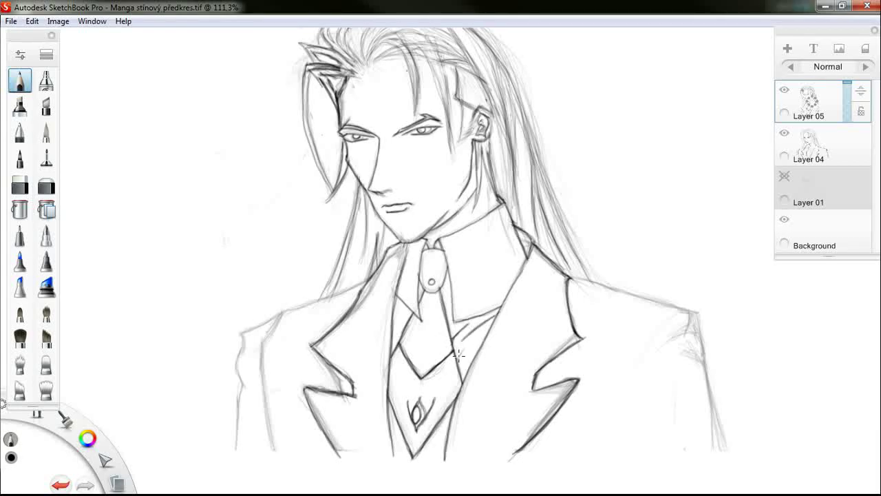
drag(458, 354, 465, 346)
drag(393, 327, 399, 343)
- Erase the upper edge of the left lapel, redraw it farther outward from the collar, and clean away leftover lines
key(e)
key(e)
key(e)
key(e)
key(e)
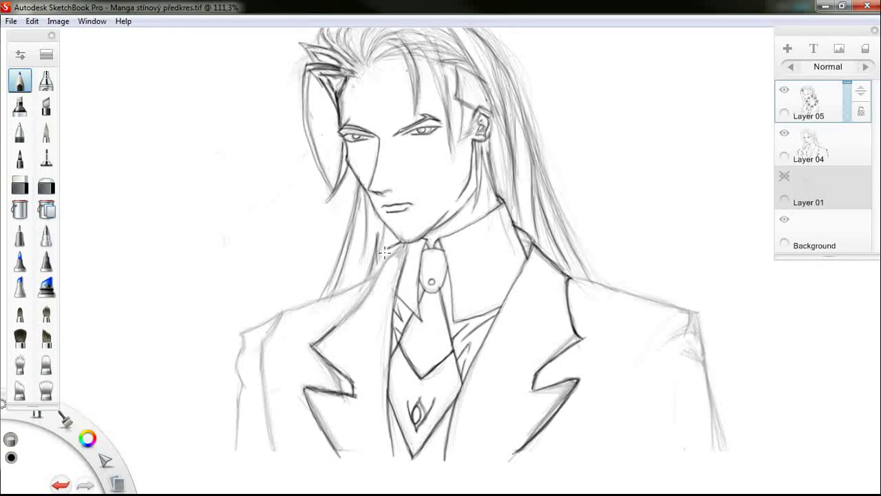
key(e)
mouse_move(389, 244)
mouse_down()
mouse_move(309, 346)
mouse_move(359, 280)
mouse_up()
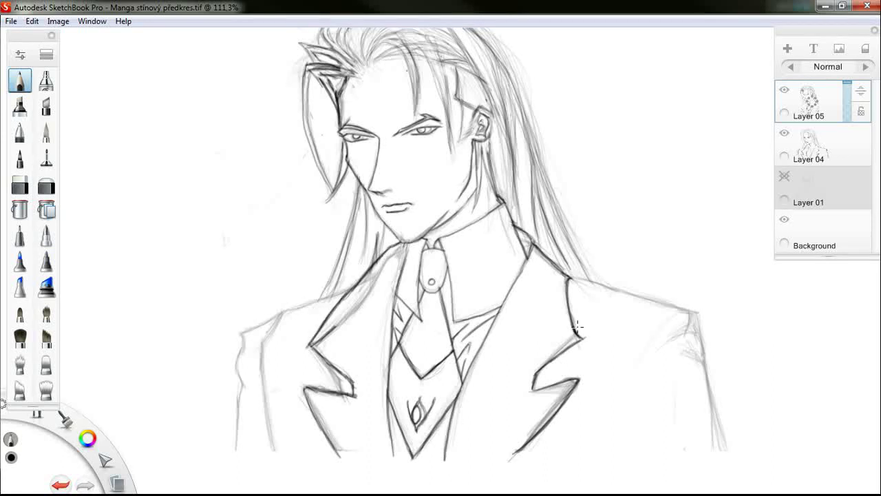
key(e)
drag(338, 331, 319, 340)
- Check the line art without Layer 04, extend the left lapel's corner outward and redraw the right lapel's outer edge
click(784, 133)
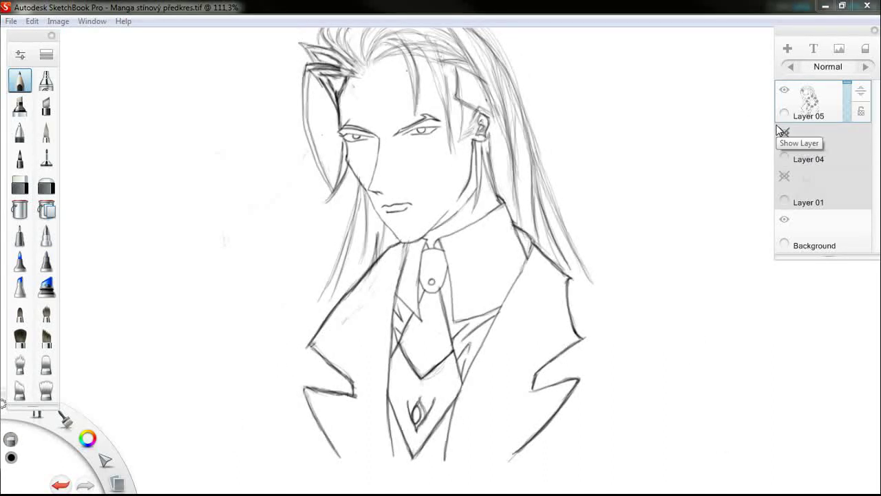
click(784, 133)
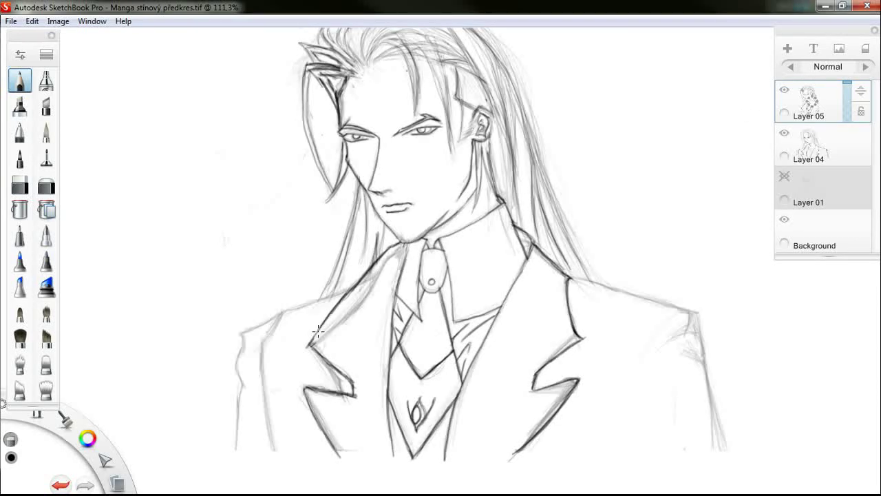
mouse_move(301, 342)
mouse_down()
mouse_move(332, 325)
mouse_move(296, 343)
mouse_move(382, 258)
mouse_move(312, 329)
mouse_up()
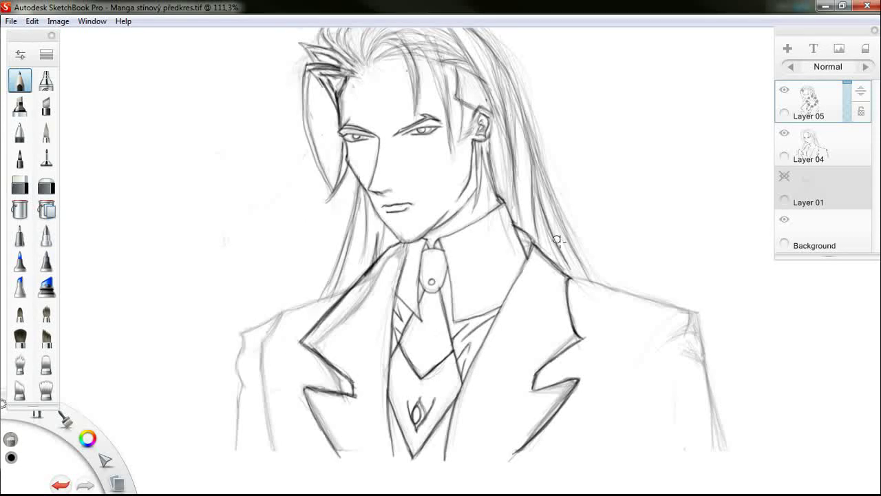
mouse_move(567, 276)
mouse_down()
mouse_move(576, 343)
mouse_move(569, 308)
mouse_move(576, 340)
mouse_up()
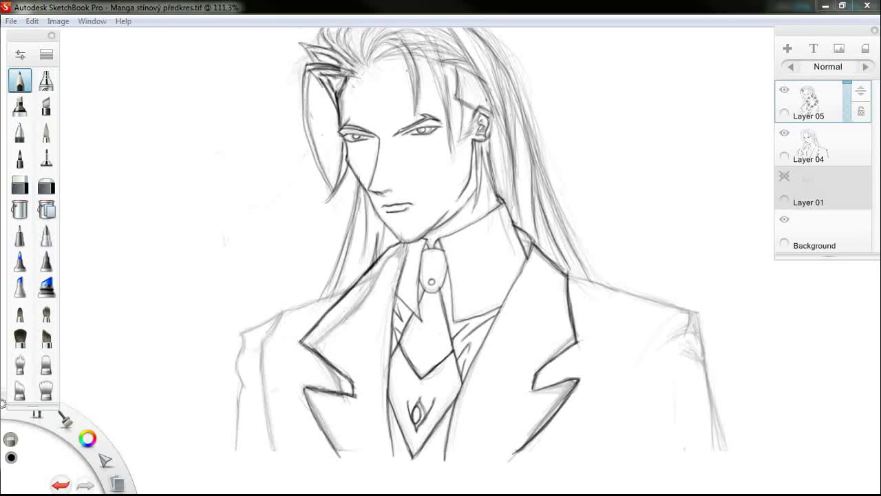
- Redraw the left lapel's long upper edge as a darker line from the collar to its corner
key(e)
drag(383, 252, 303, 336)
drag(391, 246, 300, 341)
mouse_move(352, 281)
mouse_down()
mouse_move(303, 340)
mouse_move(310, 336)
mouse_up()
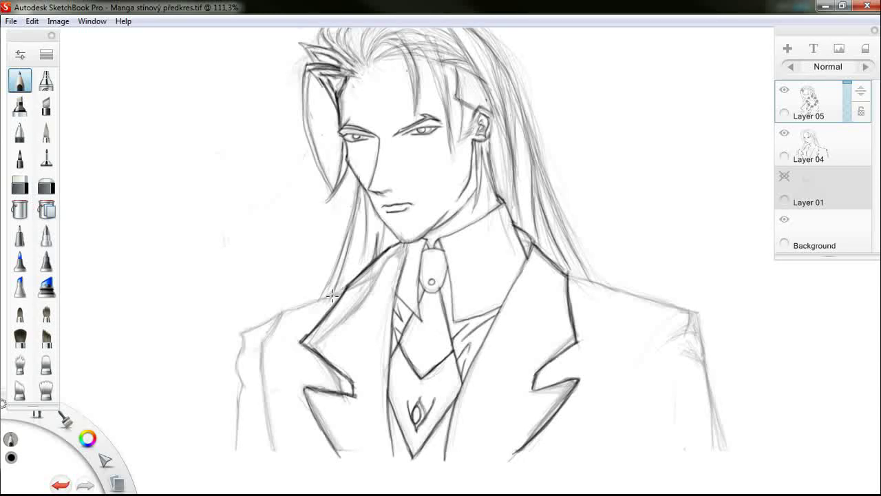
- Trace the left shoulder line, the armhole seam and the outer contour of the left sleeve
mouse_move(344, 291)
mouse_down()
mouse_move(263, 322)
mouse_move(241, 220)
mouse_move(255, 318)
mouse_move(256, 305)
mouse_move(267, 325)
mouse_move(256, 351)
mouse_up()
mouse_move(279, 312)
mouse_down()
mouse_move(259, 349)
mouse_move(266, 385)
mouse_move(266, 339)
mouse_move(269, 426)
mouse_move(264, 340)
mouse_move(280, 311)
mouse_move(299, 313)
mouse_move(281, 324)
mouse_move(340, 299)
mouse_move(281, 323)
mouse_move(346, 304)
mouse_up()
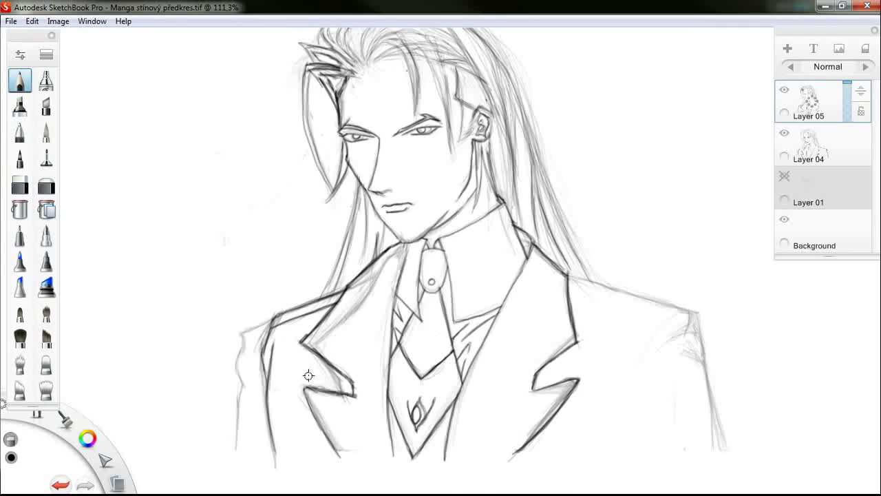
mouse_move(275, 315)
mouse_down()
mouse_move(232, 334)
mouse_move(253, 328)
mouse_move(241, 387)
mouse_move(252, 400)
mouse_move(235, 420)
mouse_move(237, 471)
mouse_up()
- Add fold lines inside the left sleeve and a line from its seam to the left lapel
mouse_move(238, 426)
mouse_down()
mouse_move(240, 383)
mouse_move(219, 378)
mouse_move(221, 354)
mouse_move(261, 353)
mouse_move(259, 319)
mouse_move(276, 381)
mouse_move(254, 355)
mouse_move(259, 378)
mouse_up()
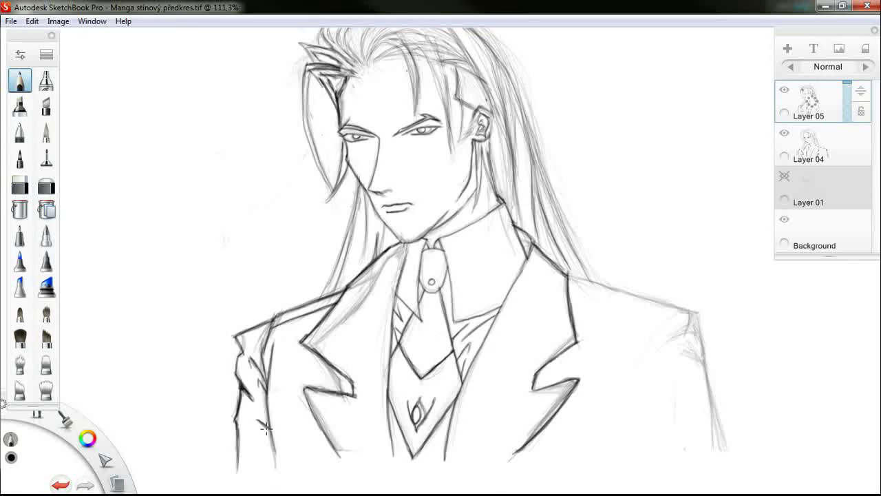
drag(265, 428, 246, 404)
drag(267, 410, 307, 396)
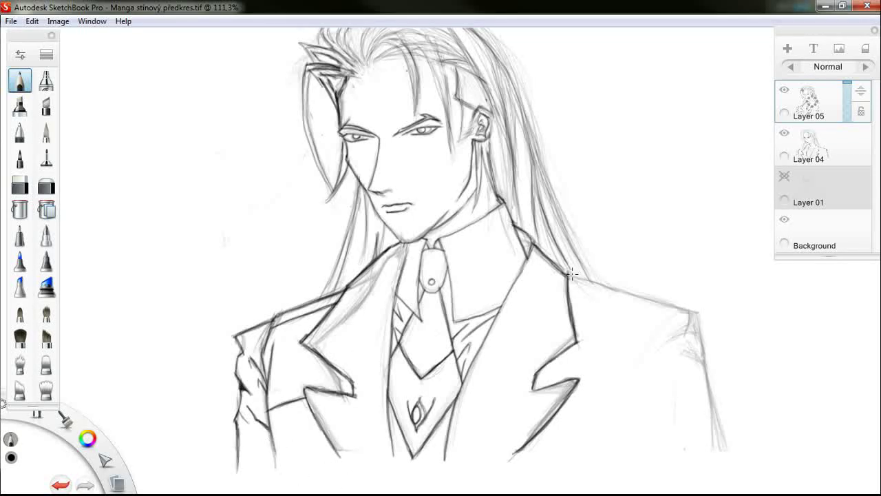
- Trace the right shoulder line, its fold, the right armhole seam and the line joining it to the lapel
mouse_move(571, 274)
mouse_down()
mouse_move(681, 308)
mouse_move(570, 277)
mouse_move(648, 299)
mouse_up()
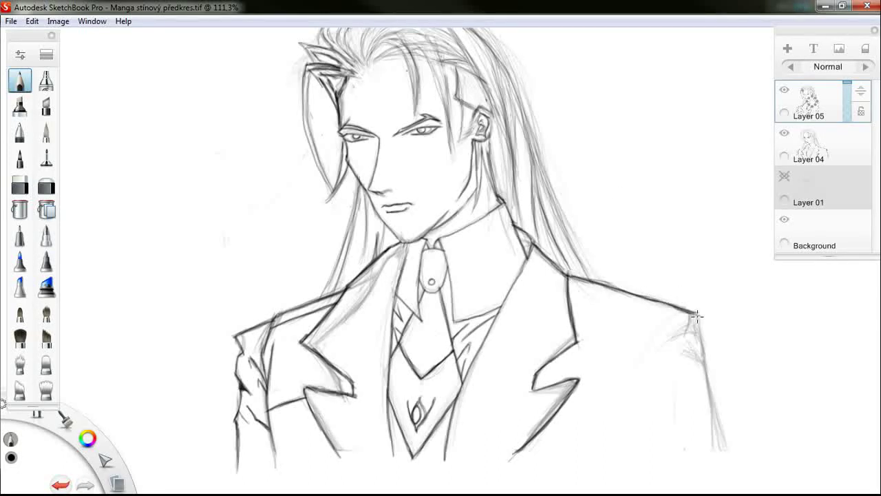
mouse_move(696, 316)
mouse_down()
mouse_move(662, 318)
mouse_move(642, 335)
mouse_move(637, 432)
mouse_up()
mouse_move(637, 349)
mouse_down()
mouse_move(629, 383)
mouse_move(608, 400)
mouse_move(579, 388)
mouse_move(628, 403)
mouse_move(646, 448)
mouse_up()
mouse_move(627, 411)
mouse_down()
mouse_move(647, 450)
mouse_move(628, 406)
mouse_move(651, 441)
mouse_up()
- With the Layer 01 guide shown, draw the right sleeve's inner edge, shoulder folds and outer contour
key(e)
click(784, 176)
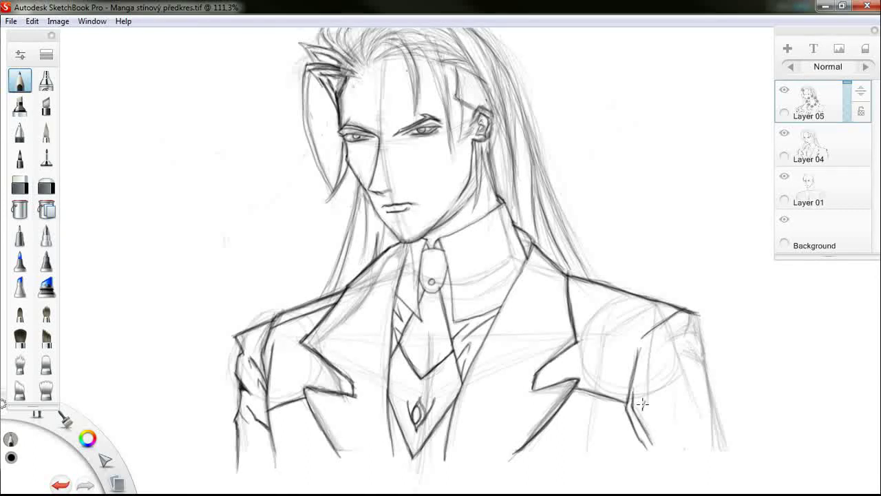
drag(641, 406, 656, 466)
drag(647, 391, 640, 412)
key(e)
key(e)
mouse_move(694, 311)
mouse_down()
mouse_move(706, 352)
mouse_move(655, 361)
mouse_move(701, 336)
mouse_move(713, 386)
mouse_up()
drag(704, 348, 741, 468)
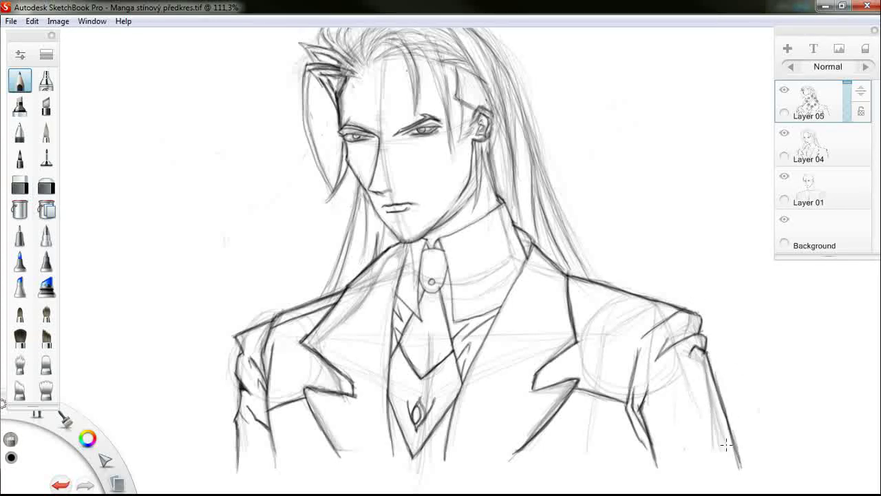
- Hide Layer 01 and Layer 04 so only the clean line art of Layer 05 is shown
click(784, 177)
click(784, 177)
click(784, 177)
click(784, 135)
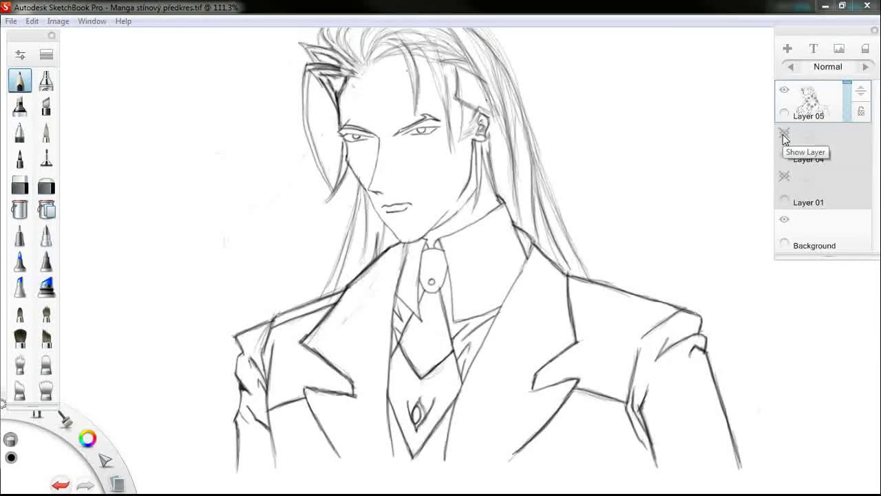
click(785, 135)
click(785, 135)
click(785, 135)
click(784, 132)
- Thin the heavy hairline strokes running from the temple strands down to the left eyebrow
scroll(317, 65, up, 5)
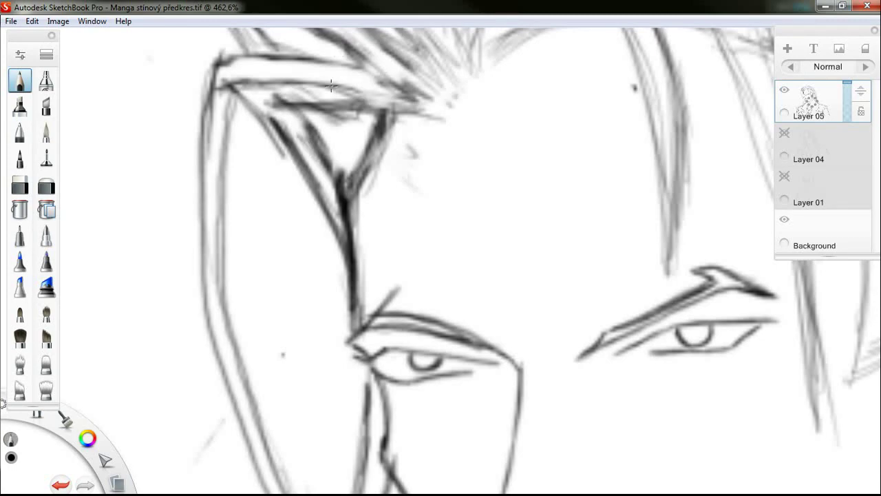
mouse_move(340, 304)
mouse_down()
mouse_move(336, 185)
mouse_move(370, 128)
mouse_up()
drag(315, 185, 354, 254)
drag(321, 147, 348, 200)
drag(321, 108, 374, 148)
drag(351, 108, 383, 115)
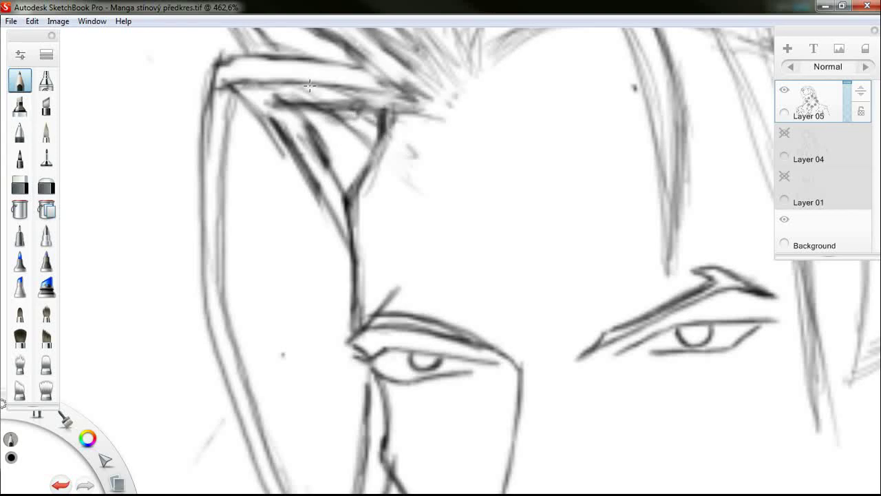
- Clean up the diagonal temple strands and the thick horizontal hair strand above them into thinner lines
drag(318, 127, 327, 156)
mouse_move(316, 153)
mouse_down()
mouse_move(281, 122)
mouse_move(279, 147)
mouse_move(318, 214)
mouse_up()
drag(257, 108, 278, 122)
drag(304, 119, 328, 167)
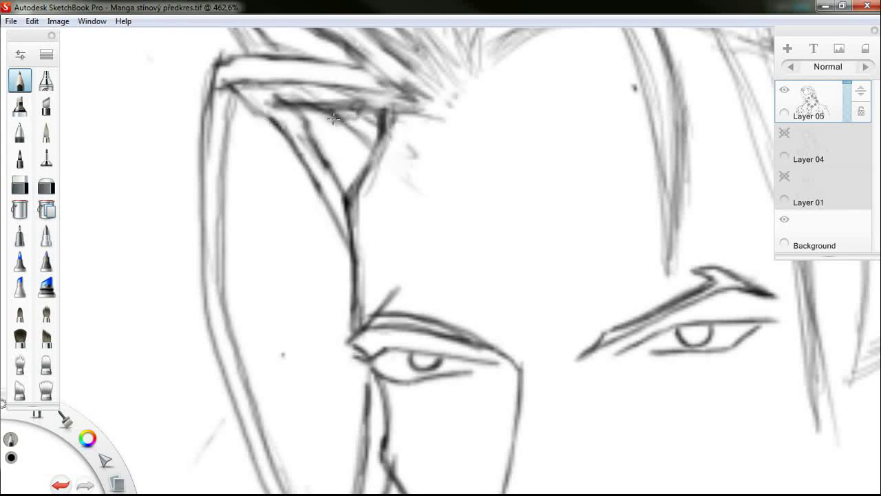
drag(283, 94, 376, 102)
drag(300, 106, 387, 110)
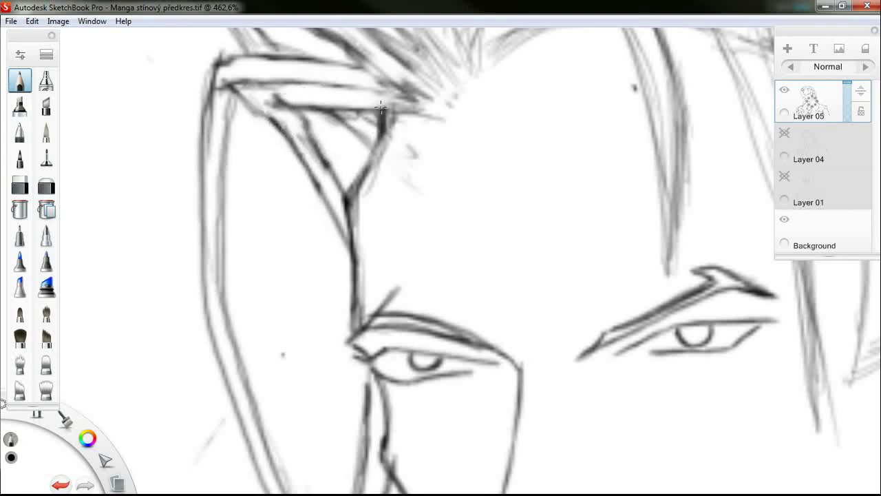
drag(330, 113, 371, 148)
scroll(545, 187, down, 8)
scroll(681, 372, up, 3)
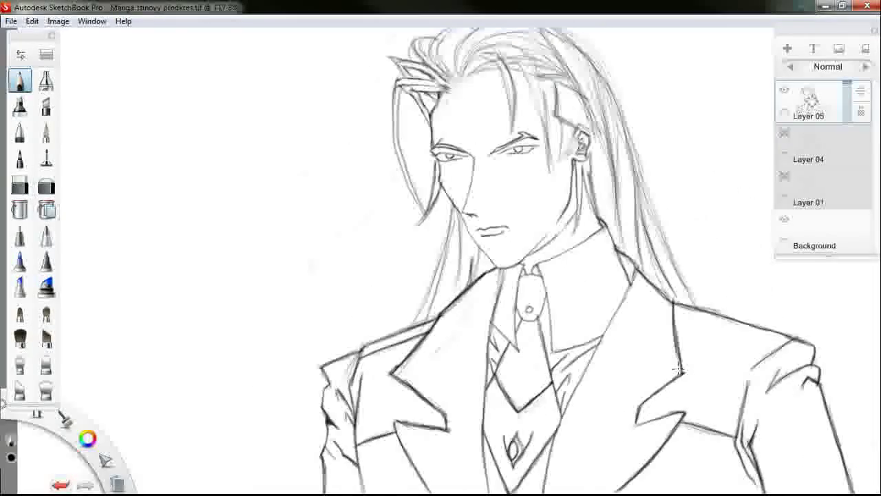
scroll(677, 368, down, 2)
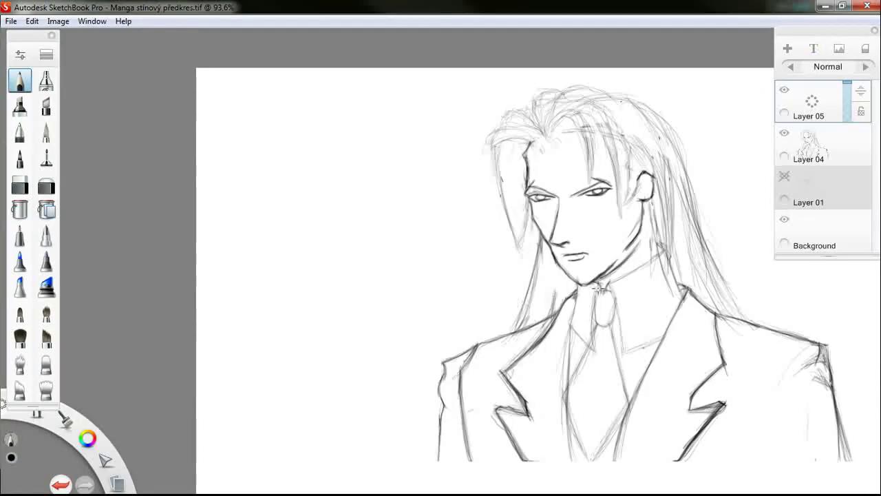
- Trace the inner edge of the left face-framing hair lock from the temple down to its pointed tip
drag(37, 414, 40, 387)
drag(570, 273, 501, 233)
mouse_move(501, 232)
mouse_down()
mouse_move(486, 257)
mouse_move(489, 251)
mouse_up()
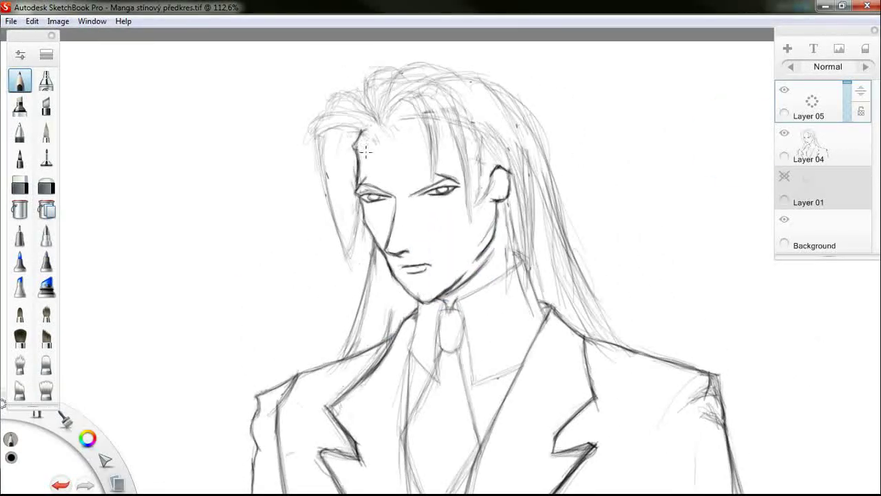
mouse_move(337, 127)
mouse_down()
mouse_move(369, 144)
mouse_move(328, 126)
mouse_move(347, 133)
mouse_move(351, 160)
mouse_up()
drag(329, 128, 356, 176)
drag(350, 253, 364, 222)
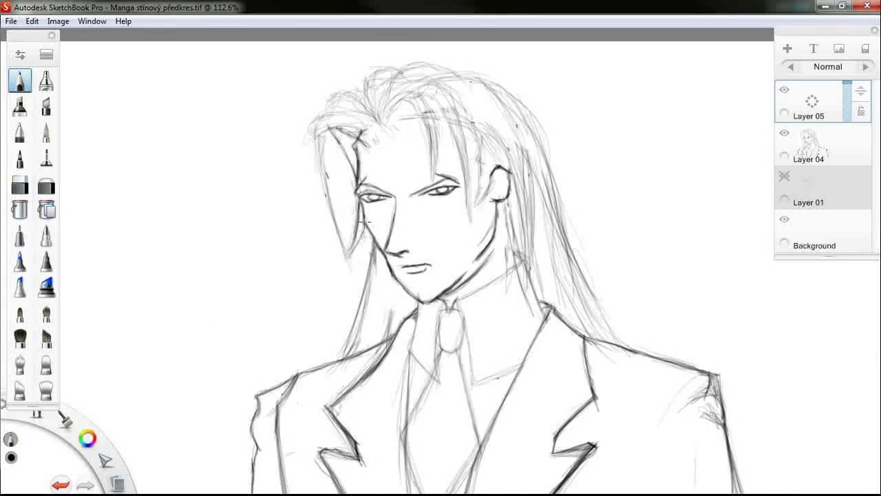
mouse_move(339, 134)
mouse_down()
mouse_move(355, 169)
mouse_move(357, 162)
mouse_up()
drag(356, 233, 338, 261)
- Lower the opacity of the Layer 04 sketch and make Layer 05 active again
click(814, 144)
drag(847, 126, 847, 152)
click(813, 102)
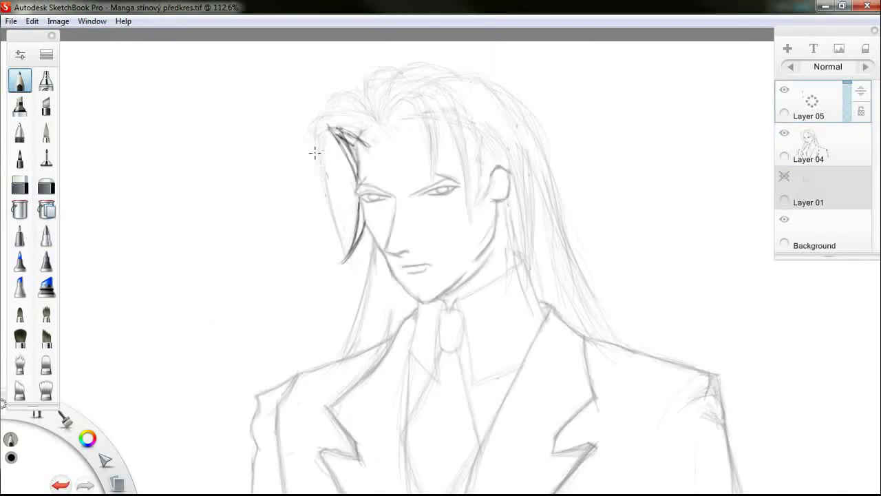
- Trace the left hair lock's outer edge, darken its inner strands at the temple and draw its top edge
mouse_move(345, 250)
mouse_down()
mouse_move(326, 130)
mouse_move(344, 255)
mouse_move(318, 180)
mouse_move(319, 118)
mouse_move(323, 175)
mouse_up()
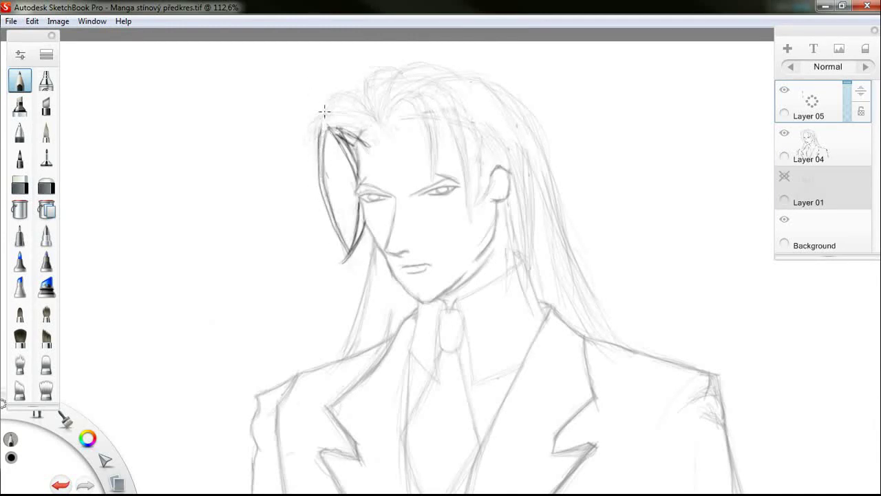
mouse_move(324, 111)
mouse_down()
mouse_move(351, 131)
mouse_move(338, 136)
mouse_move(335, 117)
mouse_move(354, 182)
mouse_up()
mouse_move(355, 150)
mouse_down()
mouse_move(347, 141)
mouse_move(356, 184)
mouse_up()
drag(334, 126, 353, 179)
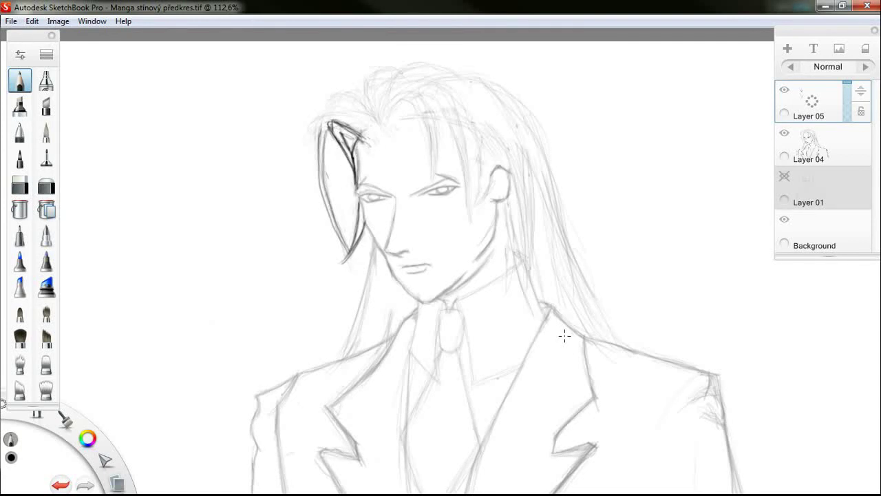
mouse_move(332, 122)
mouse_down()
mouse_move(354, 134)
mouse_move(326, 126)
mouse_move(338, 141)
mouse_up()
mouse_move(325, 128)
mouse_down()
mouse_move(368, 135)
mouse_move(362, 142)
mouse_move(360, 126)
mouse_move(359, 135)
mouse_move(323, 124)
mouse_up()
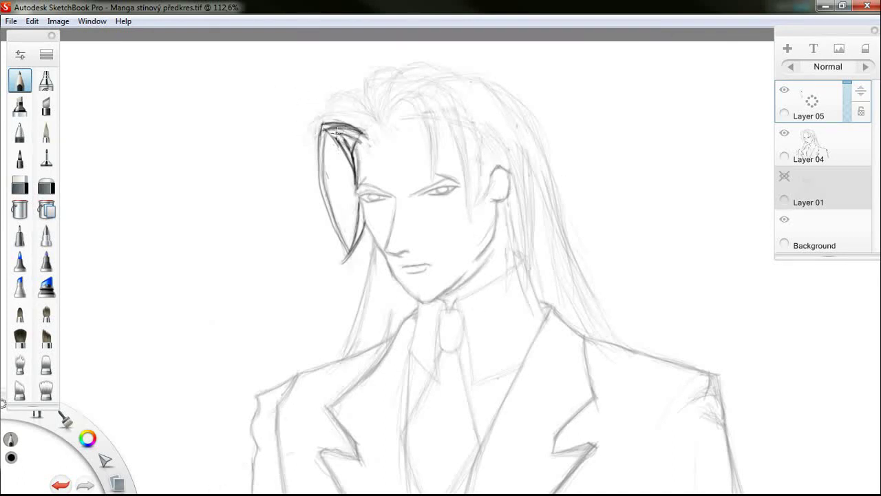
right_click(259, 266)
right_click(266, 241)
right_click(264, 240)
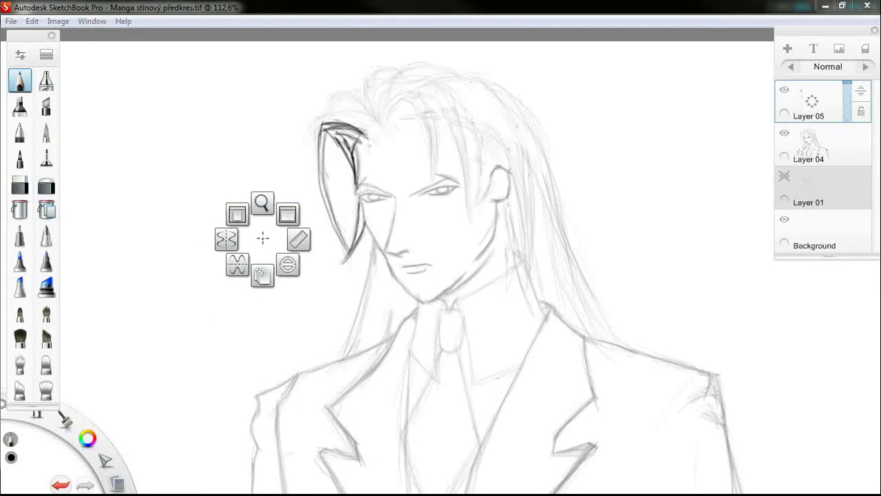
click(109, 457)
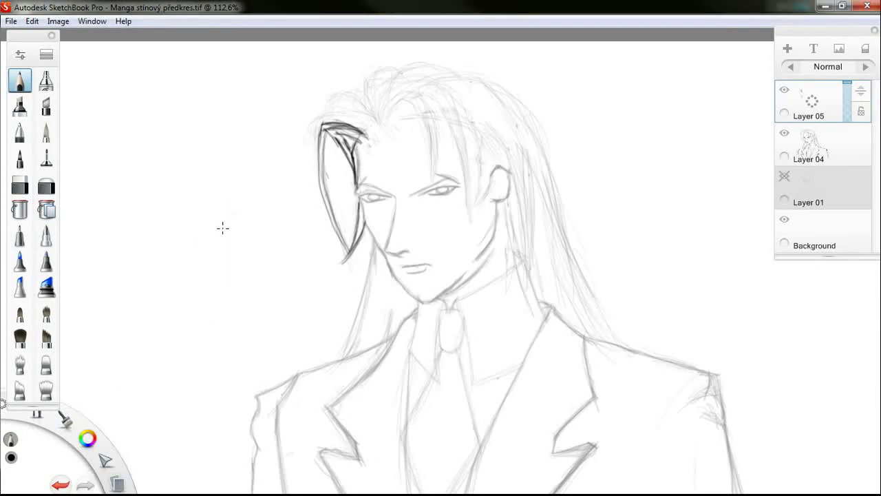
- Draw a pointed double-lined hair strand just above the top of the left hair lock
scroll(222, 228, up, 2)
scroll(419, 80, down, 3)
scroll(419, 79, up, 6)
scroll(414, 75, down, 2)
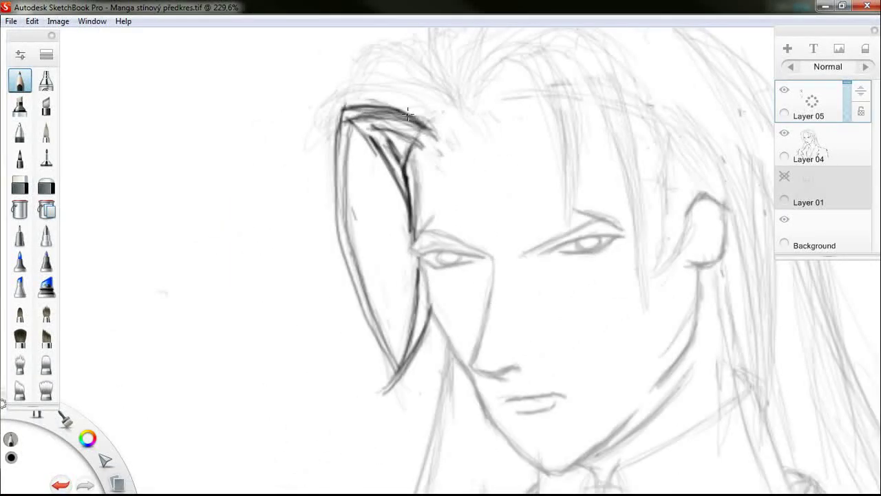
mouse_move(379, 102)
mouse_down()
mouse_move(432, 117)
mouse_move(444, 132)
mouse_move(357, 98)
mouse_move(350, 75)
mouse_move(380, 60)
mouse_move(404, 97)
mouse_move(382, 86)
mouse_up()
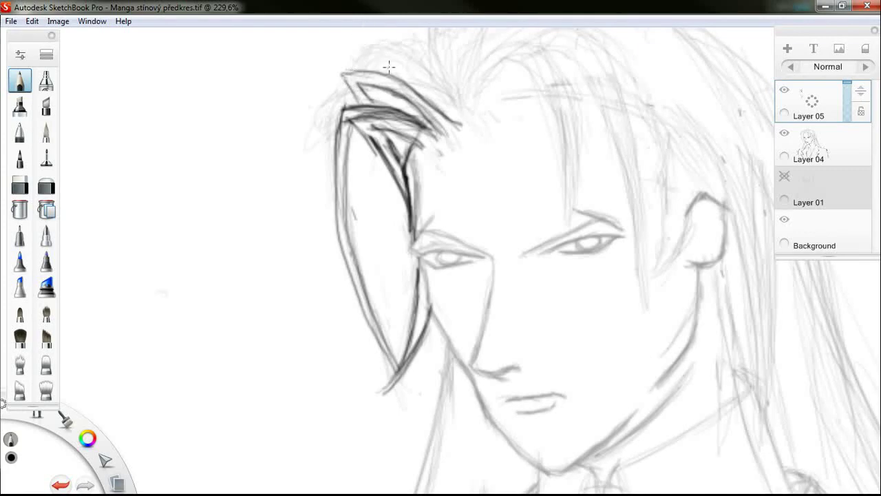
scroll(485, 112, up, 3)
scroll(448, 47, down, 8)
scroll(447, 45, up, 9)
scroll(455, 54, down, 4)
click(104, 457)
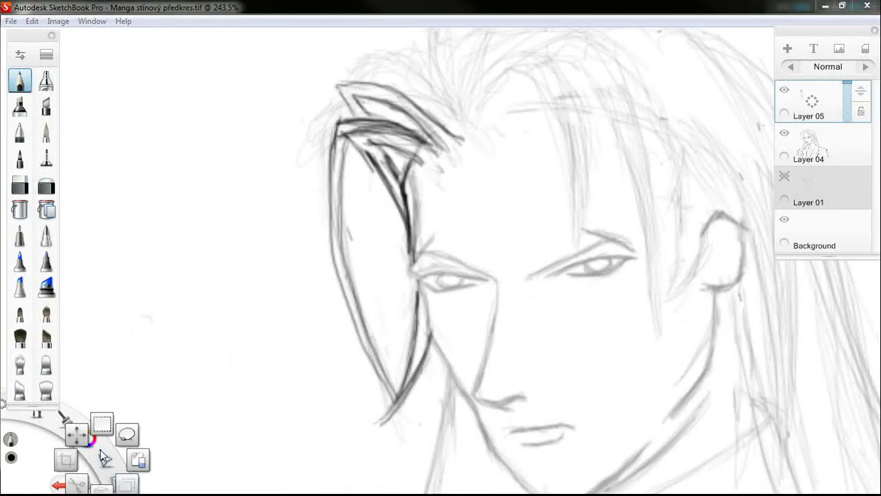
key(space)
drag(573, 94, 500, 188)
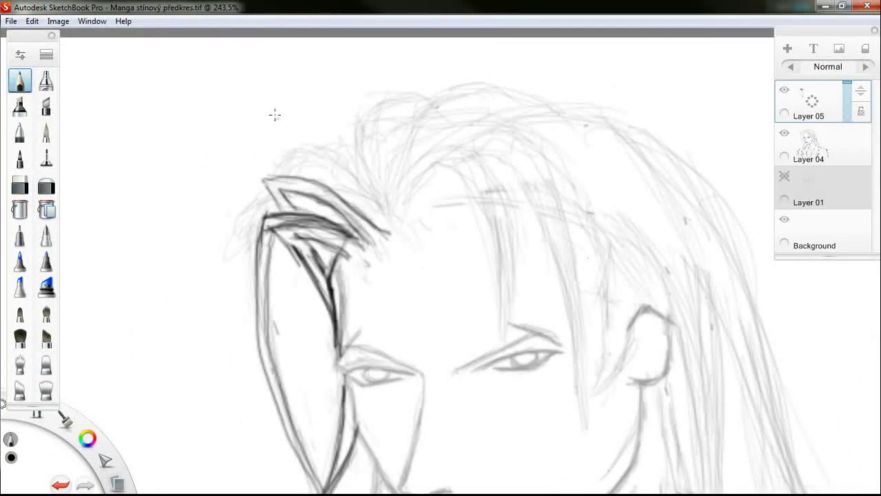
- Draw curved hair tufts above the left hair lock up to the top of the head, cleaning stray ends at the hairline
mouse_move(304, 176)
mouse_down()
mouse_move(257, 171)
mouse_move(305, 180)
mouse_move(272, 201)
mouse_move(259, 167)
mouse_move(319, 190)
mouse_move(285, 199)
mouse_move(326, 189)
mouse_move(293, 168)
mouse_move(293, 149)
mouse_move(318, 128)
mouse_move(360, 203)
mouse_move(299, 139)
mouse_move(348, 201)
mouse_move(311, 137)
mouse_move(348, 132)
mouse_move(299, 145)
mouse_move(316, 148)
mouse_move(334, 198)
mouse_up()
drag(388, 236, 388, 227)
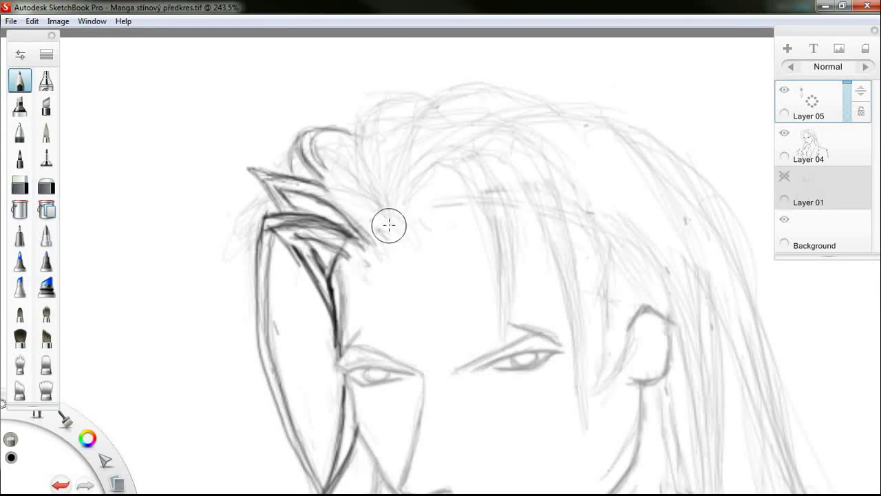
mouse_move(319, 175)
mouse_down()
mouse_move(365, 214)
mouse_move(380, 208)
mouse_move(373, 227)
mouse_move(322, 194)
mouse_move(381, 231)
mouse_up()
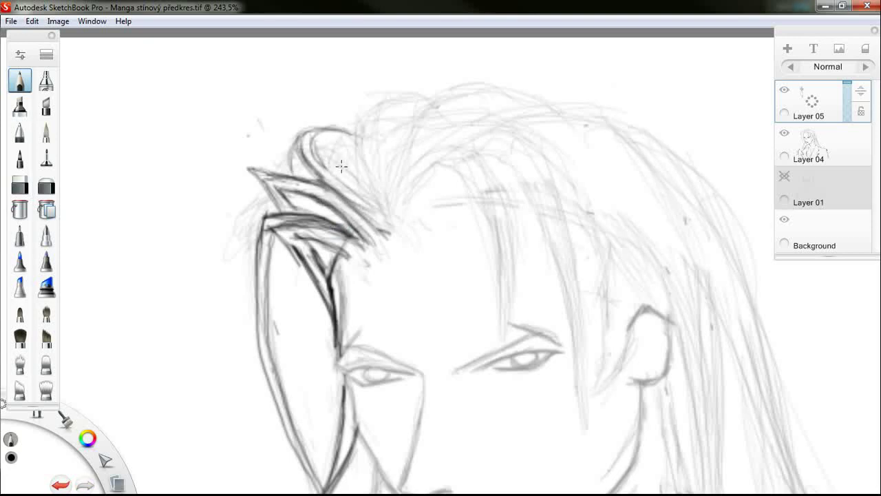
mouse_move(333, 158)
mouse_down()
mouse_move(353, 126)
mouse_move(336, 134)
mouse_move(404, 102)
mouse_move(366, 129)
mouse_move(367, 179)
mouse_up()
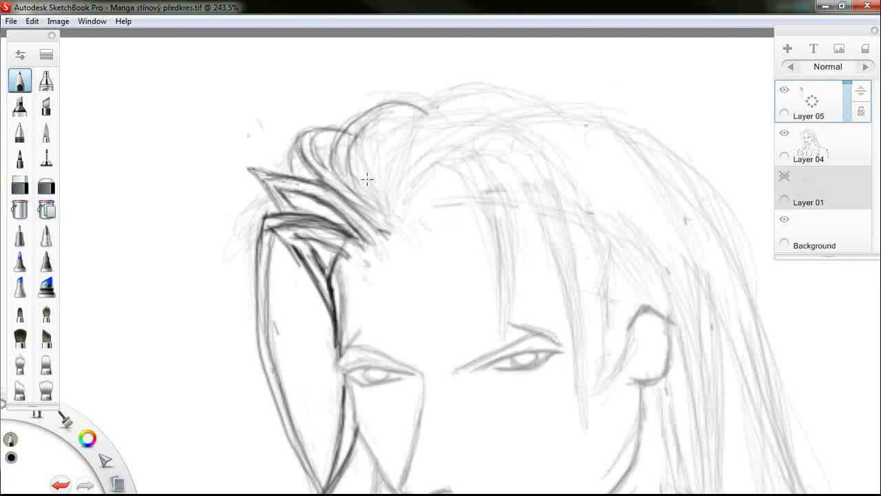
drag(410, 97, 461, 98)
mouse_move(362, 239)
mouse_down()
mouse_move(383, 219)
mouse_move(358, 233)
mouse_up()
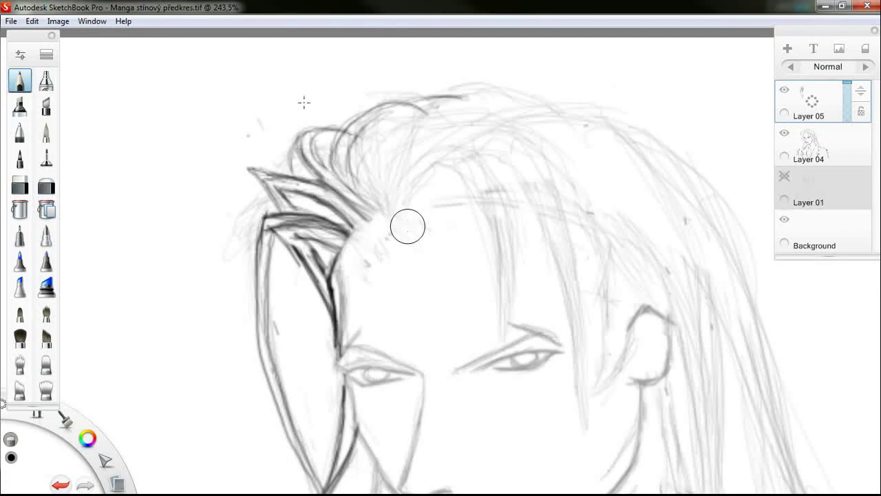
- Add strands tapering into the front hairline and trace long curves sweeping up from it over the crown
drag(294, 238, 383, 246)
mouse_move(302, 217)
mouse_down()
mouse_move(375, 235)
mouse_move(276, 219)
mouse_move(368, 235)
mouse_move(327, 220)
mouse_move(351, 208)
mouse_move(386, 222)
mouse_up()
drag(377, 186, 383, 221)
drag(389, 226, 365, 138)
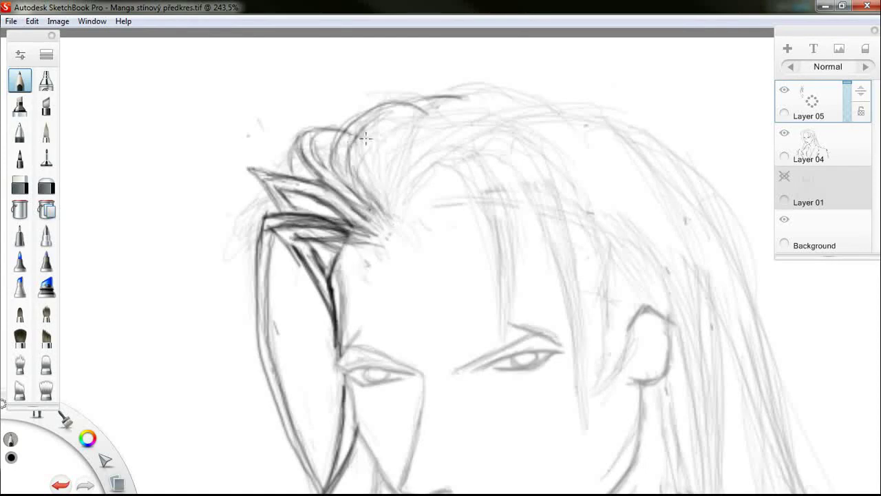
drag(396, 207, 417, 121)
drag(386, 220, 481, 96)
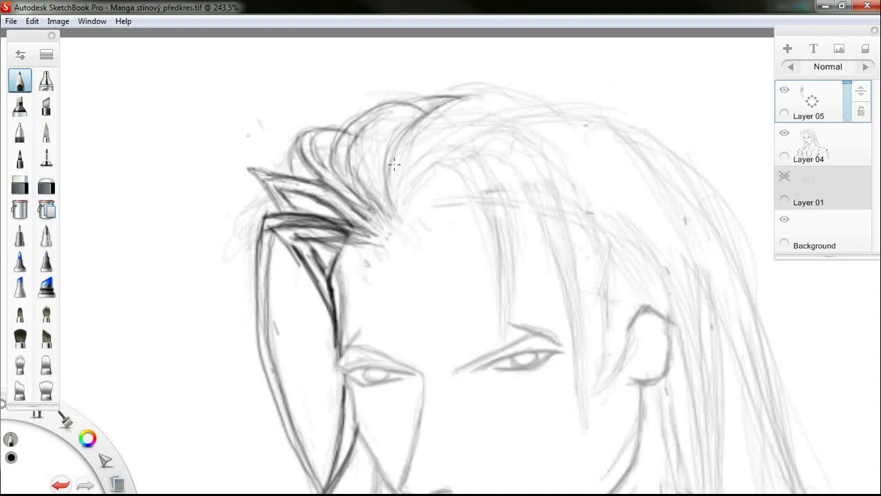
drag(399, 158, 551, 91)
- Trace the two thin strands arching from the hairline, one down to the right brow and one past the right eye's outer corner
mouse_move(431, 114)
mouse_down()
mouse_move(418, 199)
mouse_move(462, 183)
mouse_move(491, 246)
mouse_move(504, 327)
mouse_up()
mouse_move(401, 222)
mouse_down()
mouse_move(419, 173)
mouse_move(505, 329)
mouse_up()
mouse_move(457, 167)
mouse_down()
mouse_move(509, 237)
mouse_move(504, 326)
mouse_up()
mouse_move(476, 167)
mouse_down()
mouse_move(513, 286)
mouse_move(505, 321)
mouse_up()
drag(456, 157, 398, 199)
mouse_move(413, 147)
mouse_down()
mouse_move(475, 173)
mouse_move(544, 261)
mouse_move(579, 405)
mouse_move(571, 251)
mouse_move(413, 170)
mouse_up()
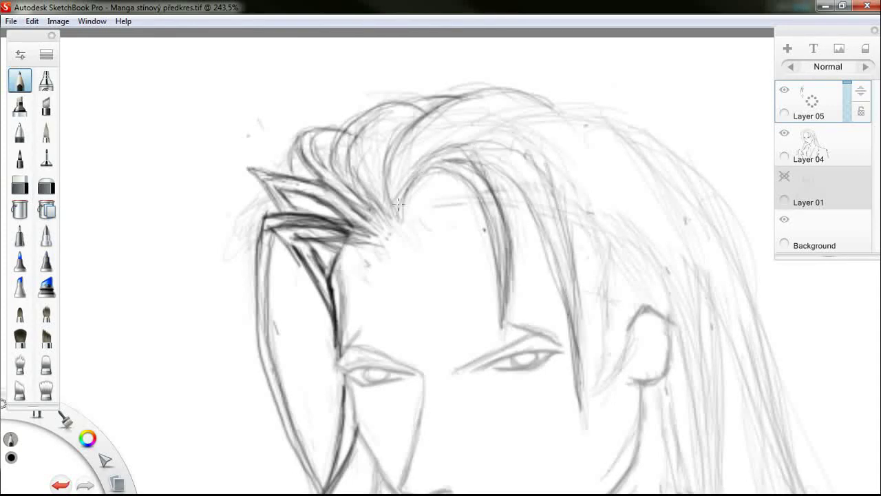
drag(400, 207, 584, 412)
mouse_move(435, 155)
mouse_down()
mouse_move(521, 137)
mouse_move(399, 207)
mouse_up()
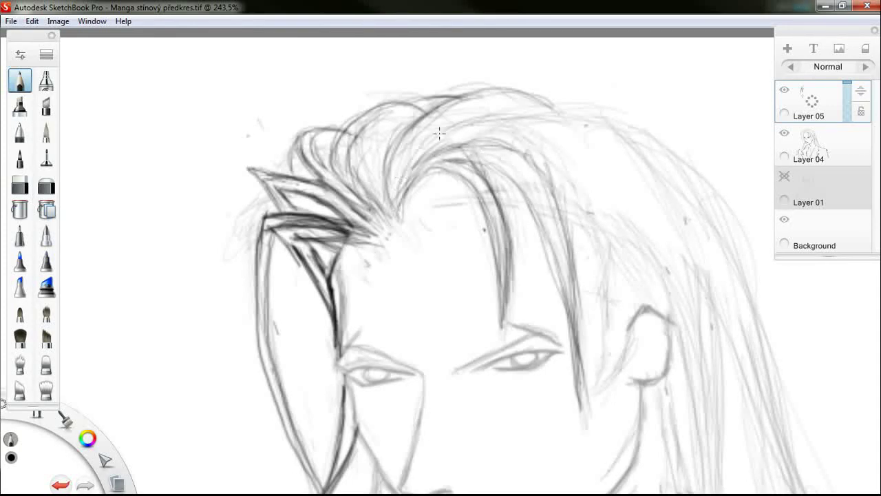
- Fill the side of the head with swept-back strands running from the hairline over the right temple toward the ear
mouse_move(406, 173)
mouse_down()
mouse_move(527, 144)
mouse_move(585, 187)
mouse_up()
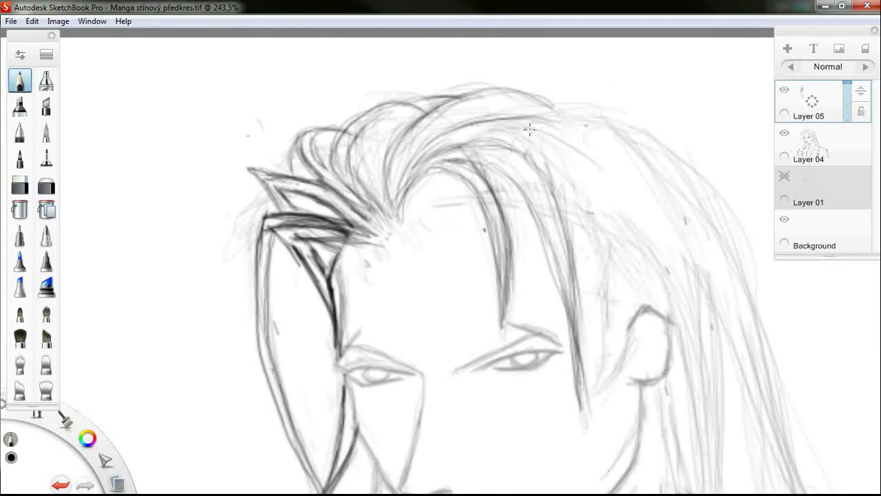
drag(537, 134, 576, 201)
mouse_move(463, 194)
mouse_down()
mouse_move(504, 216)
mouse_move(411, 209)
mouse_move(414, 219)
mouse_move(467, 173)
mouse_move(421, 207)
mouse_move(481, 218)
mouse_move(516, 201)
mouse_move(482, 187)
mouse_move(549, 202)
mouse_move(540, 209)
mouse_move(648, 257)
mouse_move(686, 329)
mouse_up()
drag(544, 205, 622, 208)
mouse_move(530, 146)
mouse_down()
mouse_move(625, 215)
mouse_move(620, 208)
mouse_up()
mouse_move(556, 206)
mouse_down()
mouse_move(626, 213)
mouse_move(692, 301)
mouse_up()
mouse_move(554, 207)
mouse_down()
mouse_move(645, 242)
mouse_move(586, 205)
mouse_move(675, 274)
mouse_up()
mouse_move(570, 216)
mouse_down()
mouse_move(674, 272)
mouse_move(661, 257)
mouse_up()
mouse_move(539, 200)
mouse_down()
mouse_move(620, 237)
mouse_move(678, 289)
mouse_up()
mouse_move(623, 241)
mouse_down()
mouse_move(577, 228)
mouse_move(603, 226)
mouse_up()
drag(684, 289, 694, 328)
drag(564, 207, 621, 211)
mouse_move(516, 183)
mouse_down()
mouse_move(619, 212)
mouse_move(613, 206)
mouse_up()
mouse_move(468, 172)
mouse_down()
mouse_move(616, 208)
mouse_move(605, 208)
mouse_up()
- Darken the diagonal hair edge running from the crown down to the top of the right ear
drag(544, 124, 637, 224)
drag(593, 167, 669, 301)
drag(484, 126, 599, 177)
mouse_move(559, 115)
mouse_down()
mouse_move(661, 269)
mouse_move(673, 318)
mouse_up()
drag(585, 155, 672, 330)
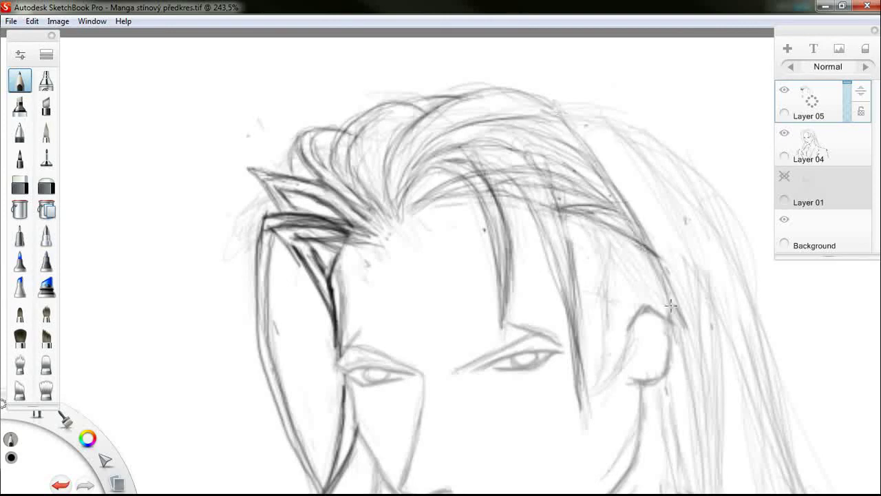
drag(602, 183, 672, 318)
drag(567, 123, 673, 327)
- Draw long strands from the crown down the back of the head behind the right ear
drag(607, 135, 696, 287)
drag(665, 218, 707, 391)
drag(630, 153, 662, 230)
mouse_move(547, 92)
mouse_down()
mouse_move(616, 115)
mouse_move(711, 242)
mouse_up()
drag(614, 113, 731, 345)
drag(644, 121, 776, 443)
- Trace the outer contour of the long hair from the top of the head down to the right shoulder
scroll(666, 302, down, 5)
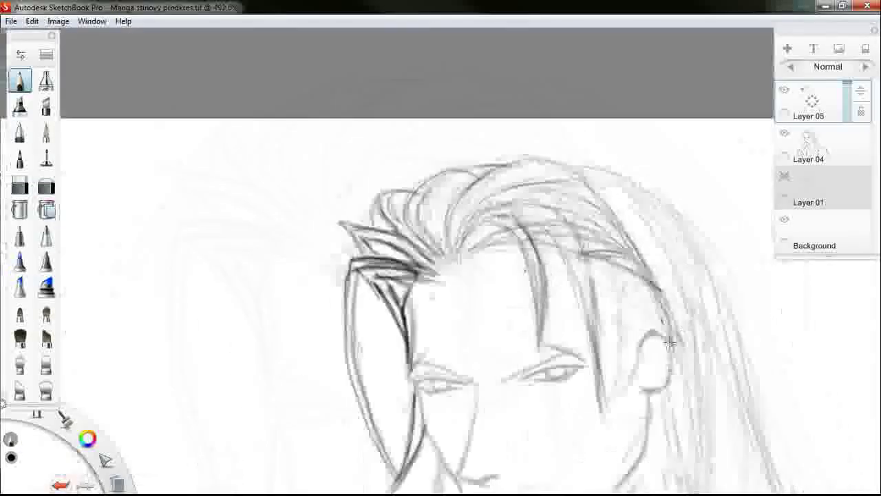
scroll(730, 415, down, 3)
scroll(739, 431, up, 4)
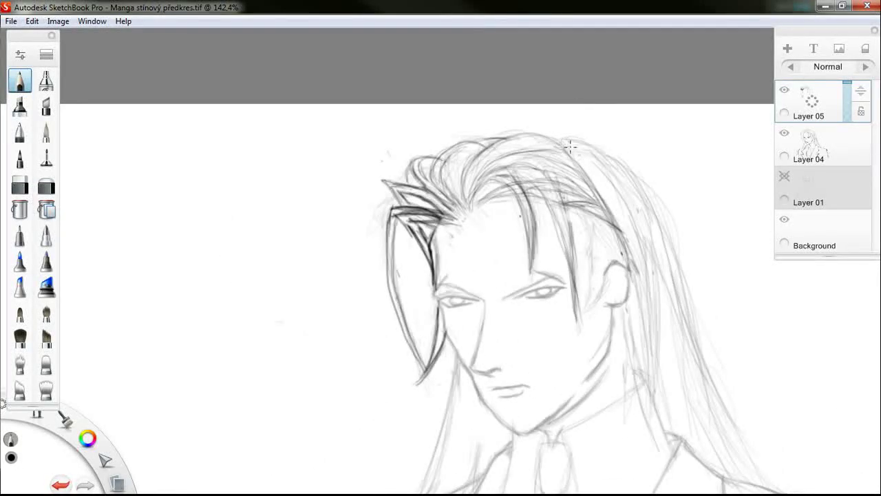
mouse_move(513, 134)
mouse_down()
mouse_move(568, 142)
mouse_move(637, 199)
mouse_move(666, 292)
mouse_move(751, 475)
mouse_up()
drag(676, 274, 721, 417)
drag(607, 168, 758, 488)
drag(583, 145, 741, 457)
drag(652, 278, 746, 464)
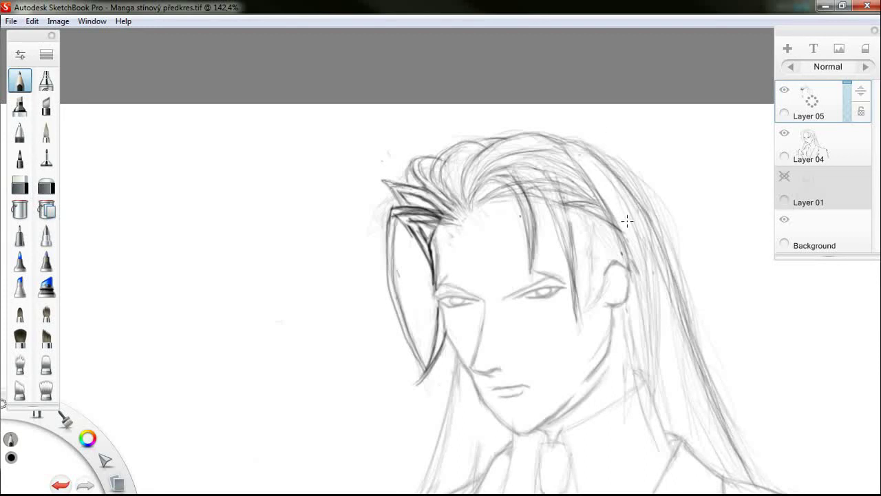
- Layer dark strands from the crown past the back of the right ear down toward the collar
drag(620, 252, 652, 339)
drag(632, 198, 654, 341)
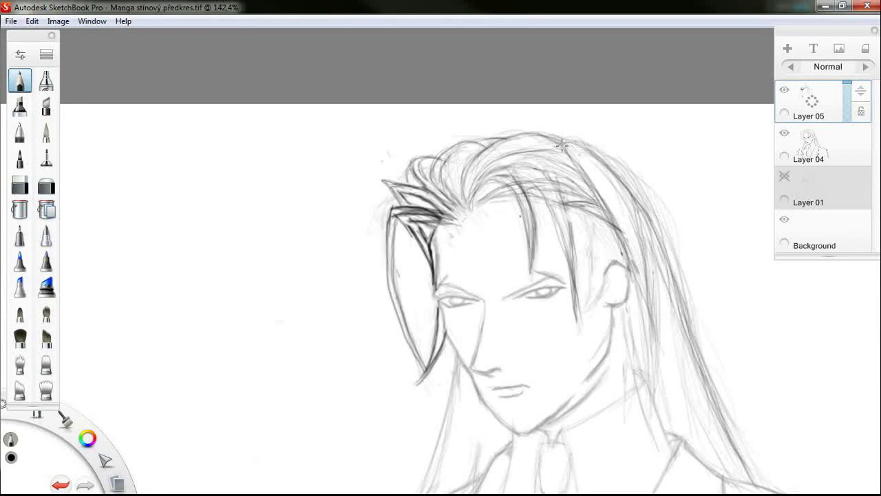
mouse_move(562, 145)
mouse_down()
mouse_move(595, 190)
mouse_move(635, 191)
mouse_up()
mouse_move(539, 131)
mouse_down()
mouse_move(585, 147)
mouse_move(644, 262)
mouse_move(662, 349)
mouse_up()
drag(654, 250, 669, 427)
drag(621, 189, 660, 351)
drag(629, 211, 659, 390)
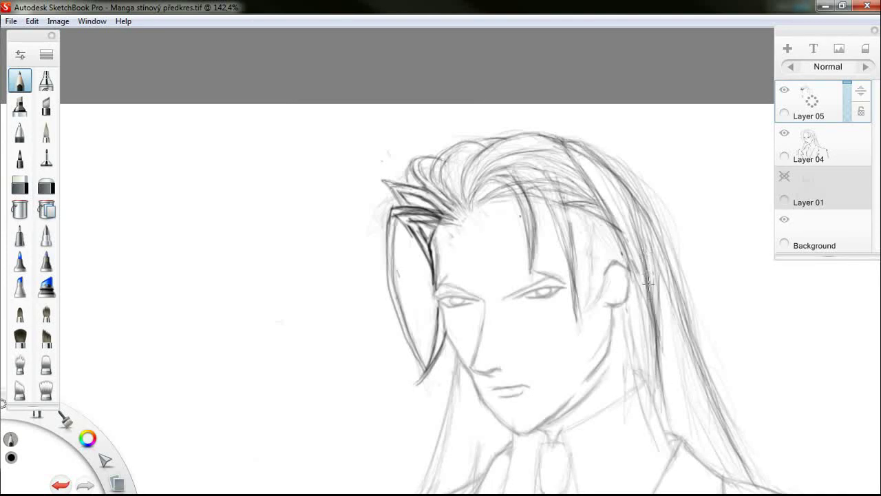
- Draw the lower ends of the long hair where they fall onto the right shoulder
mouse_move(659, 250)
mouse_down()
mouse_move(682, 333)
mouse_move(690, 429)
mouse_up()
drag(679, 321, 731, 469)
drag(683, 358, 686, 429)
drag(675, 376, 691, 447)
- Draw the hair strand hanging beside the neck below the right ear and clean up its top near the earlobe
drag(609, 219, 632, 336)
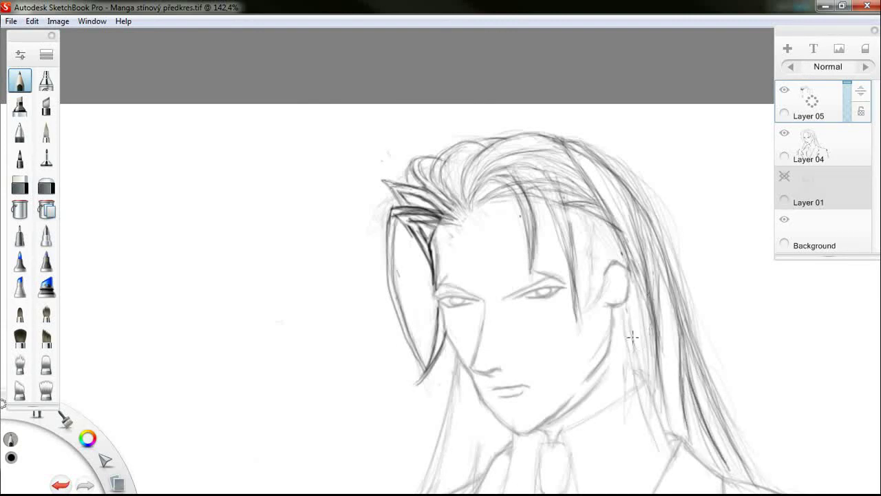
drag(624, 306, 634, 383)
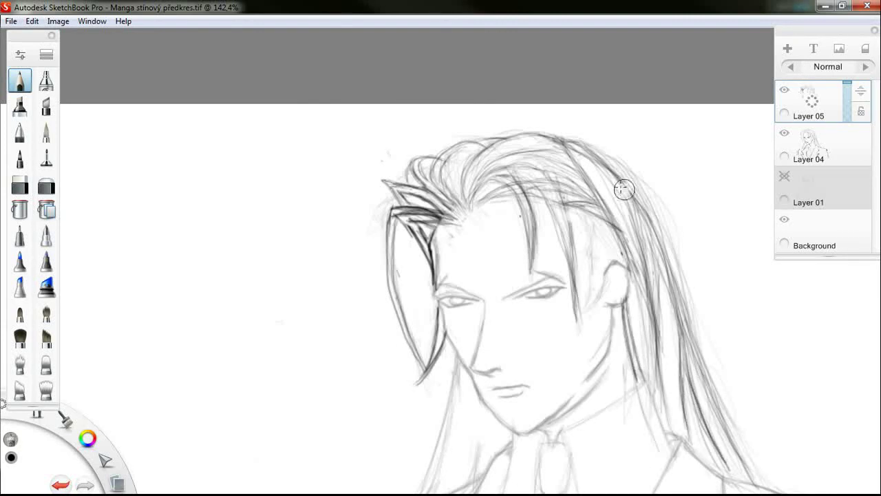
drag(636, 334, 645, 374)
drag(623, 307, 630, 358)
drag(621, 307, 623, 318)
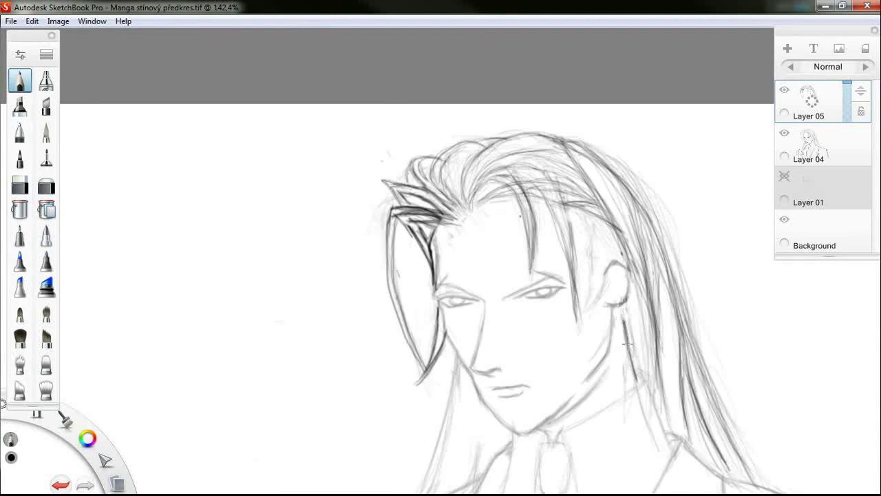
- Draw the angular sideburn edge at the right temple and trace the right ear with its inner details
drag(580, 221, 582, 251)
mouse_move(583, 214)
mouse_down()
mouse_move(583, 249)
mouse_move(612, 265)
mouse_move(583, 248)
mouse_move(609, 264)
mouse_move(593, 289)
mouse_up()
mouse_move(592, 259)
mouse_down()
mouse_move(587, 306)
mouse_move(605, 291)
mouse_up()
drag(594, 296, 607, 267)
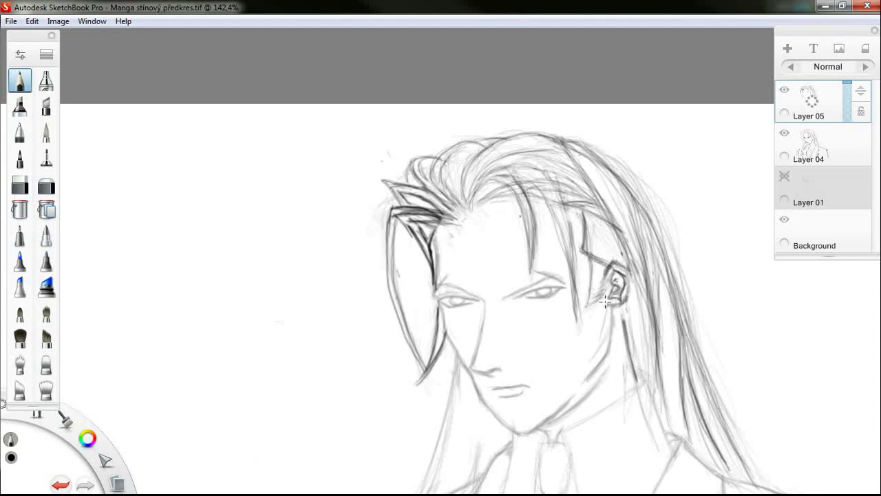
- Add pointed hair strands hanging from beneath the right earlobe along the jaw and neck
drag(621, 306, 586, 352)
drag(610, 306, 605, 390)
mouse_move(610, 311)
mouse_down()
mouse_move(607, 393)
mouse_move(635, 368)
mouse_up()
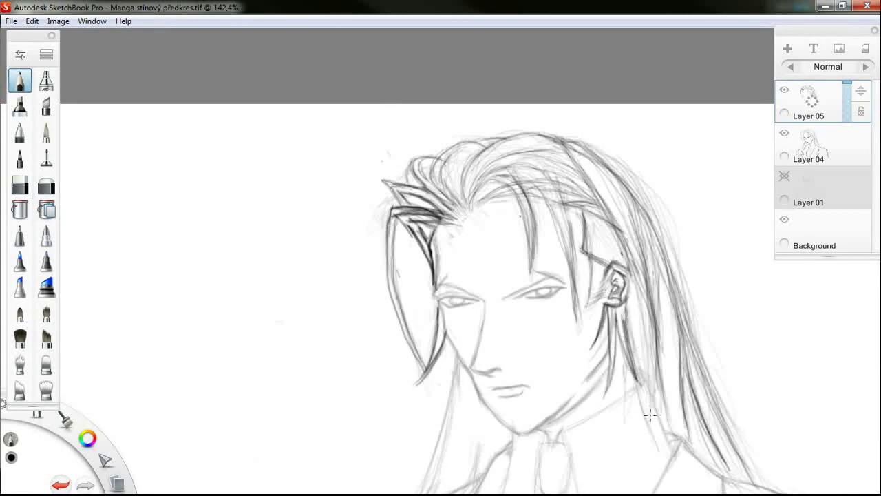
- Trace the long hair strands hanging behind the left cheek down to the left shoulder
scroll(468, 322, down, 3)
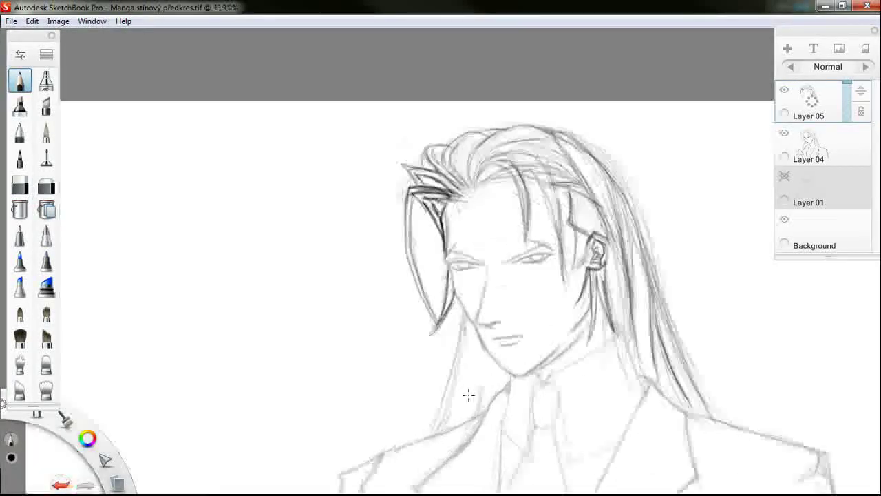
mouse_move(463, 317)
mouse_down()
mouse_move(425, 435)
mouse_move(433, 421)
mouse_move(438, 432)
mouse_up()
mouse_move(474, 322)
mouse_down()
mouse_move(466, 385)
mouse_move(475, 413)
mouse_up()
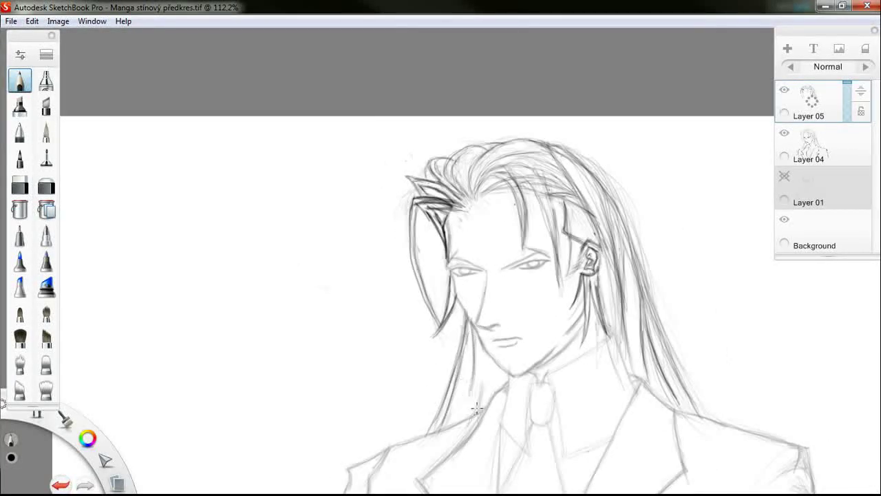
drag(491, 366, 475, 414)
- Darken the forehead edge beside the left hair lock and trace the left eyebrow
mouse_move(457, 205)
mouse_down()
mouse_move(440, 234)
mouse_move(441, 269)
mouse_up()
mouse_move(457, 205)
mouse_down()
mouse_move(436, 226)
mouse_move(440, 233)
mouse_move(464, 207)
mouse_up()
mouse_move(439, 205)
mouse_down()
mouse_move(464, 208)
mouse_move(442, 229)
mouse_move(395, 232)
mouse_move(399, 248)
mouse_up()
scroll(505, 264, up, 5)
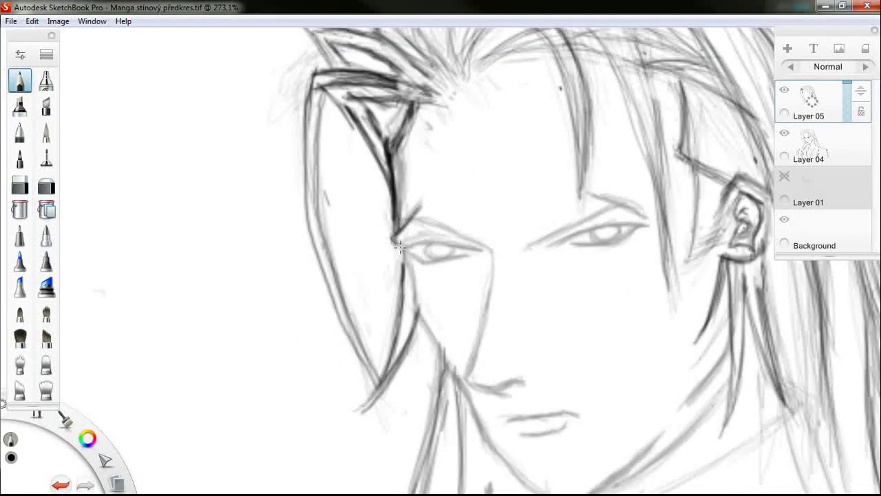
drag(411, 216, 481, 247)
mouse_move(397, 231)
mouse_down()
mouse_move(453, 231)
mouse_move(416, 224)
mouse_move(475, 243)
mouse_move(441, 223)
mouse_up()
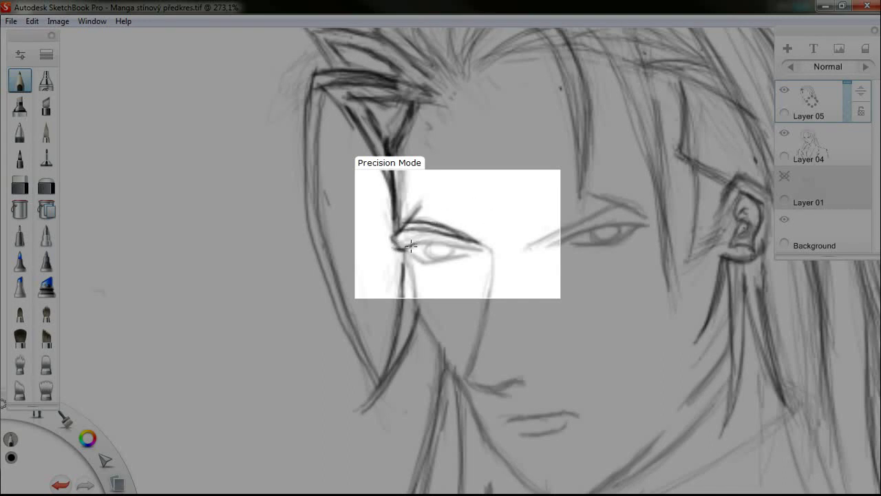
- Trace the left eye's upper lid, lower lid and iris using precision mode, and exit that mode
drag(429, 241, 445, 237)
scroll(421, 250, up, 1)
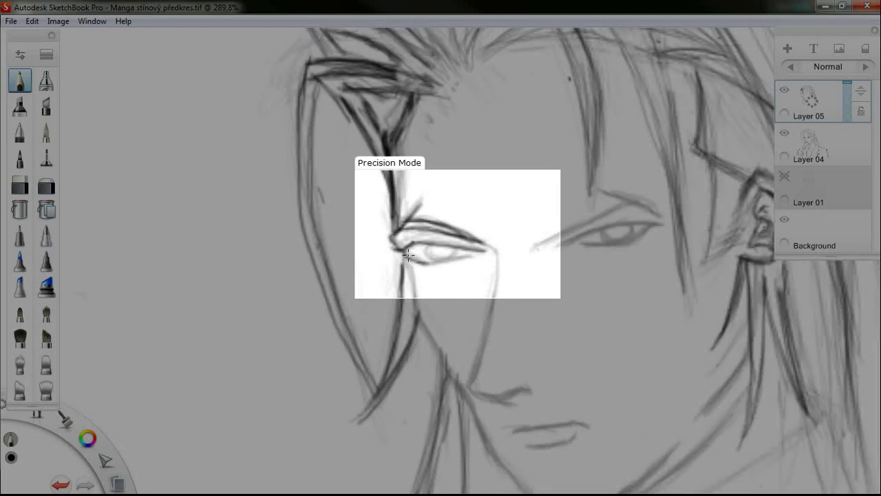
drag(427, 262, 436, 260)
drag(412, 240, 388, 248)
key(p)
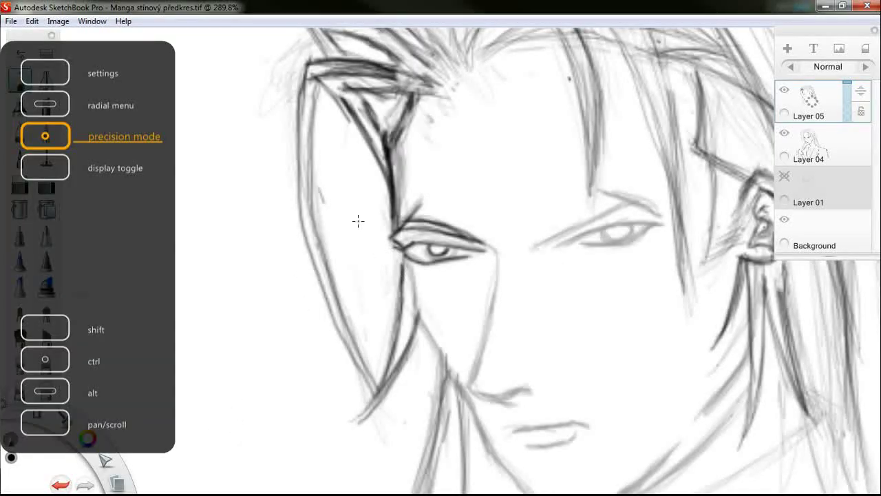
- Trace the left face contour from beside the eye over the cheekbone down to the chin
drag(402, 255, 426, 343)
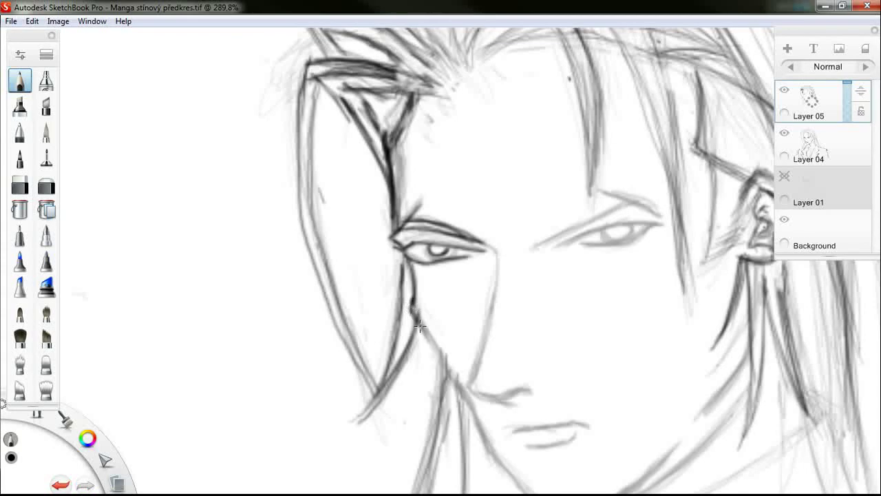
mouse_move(447, 375)
mouse_down()
mouse_move(416, 321)
mouse_move(455, 382)
mouse_up()
drag(413, 314, 523, 487)
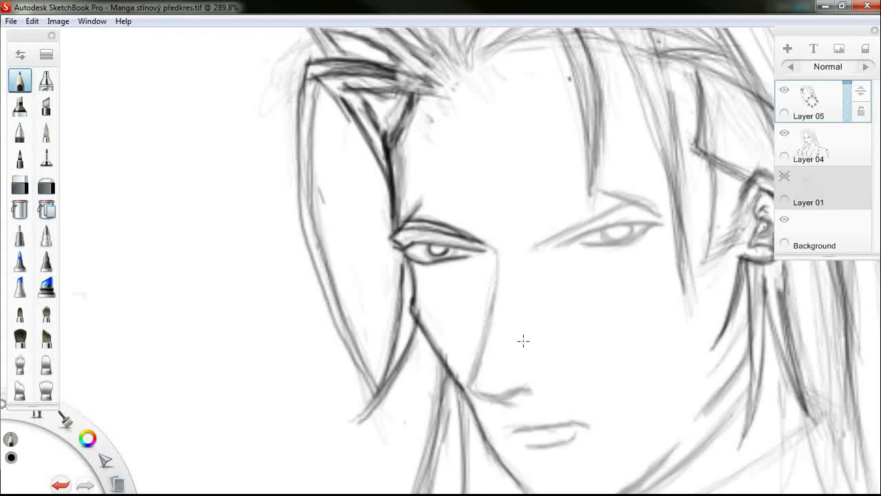
scroll(523, 341, down, 2)
scroll(549, 436, up, 2)
drag(485, 391, 568, 468)
mouse_move(528, 441)
mouse_down()
mouse_move(585, 471)
mouse_move(619, 448)
mouse_up()
drag(555, 466, 620, 442)
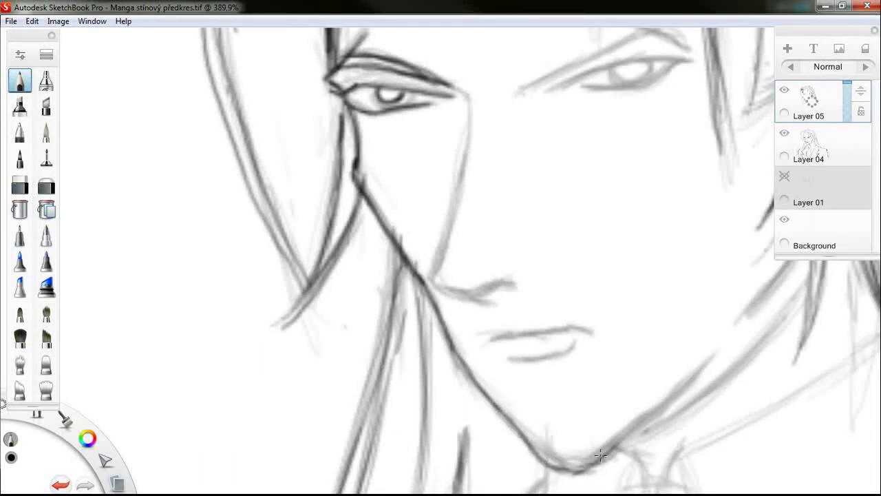
key(ctrl+z)
key(ctrl+z)
- Trace the underside of the chin and continue the line up the right side of the jaw
drag(541, 461, 621, 453)
mouse_move(571, 468)
mouse_down()
mouse_move(641, 438)
mouse_move(597, 456)
mouse_move(708, 355)
mouse_up()
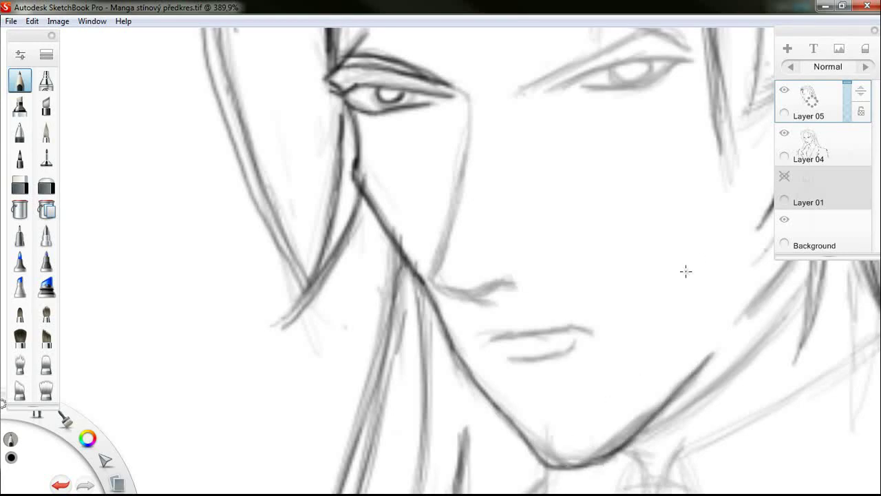
scroll(686, 269, down, 2)
scroll(763, 255, down, 4)
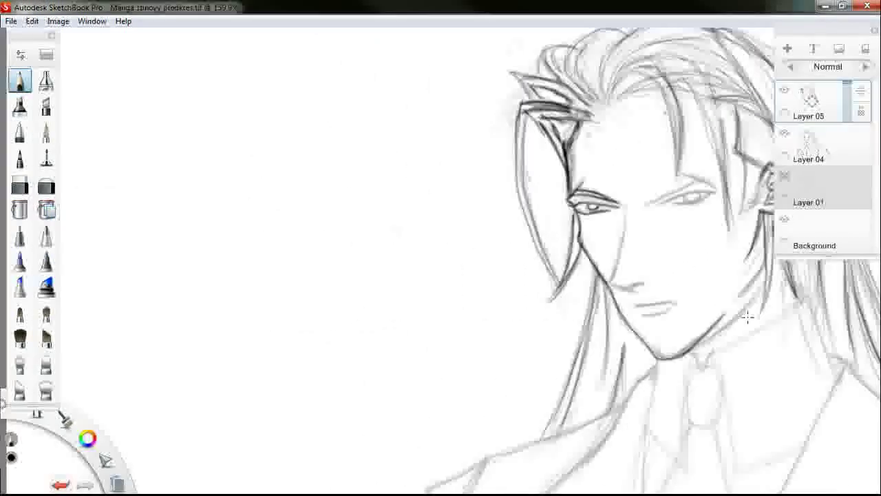
scroll(747, 314, up, 2)
scroll(812, 293, up, 2)
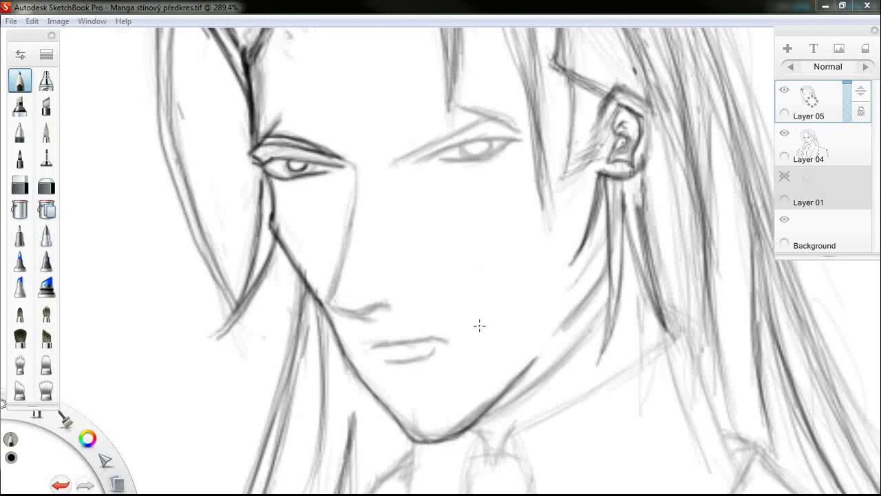
- Trace the jaw line in dark pencil from the chin up to the ear, including the inner cheek edge
mouse_move(494, 400)
mouse_down()
mouse_move(548, 372)
mouse_move(488, 406)
mouse_up()
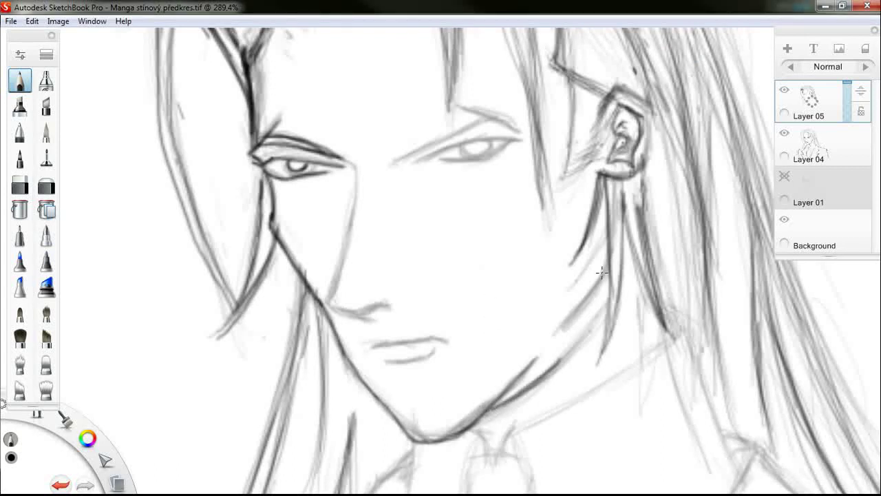
drag(607, 300, 575, 340)
drag(606, 303, 532, 378)
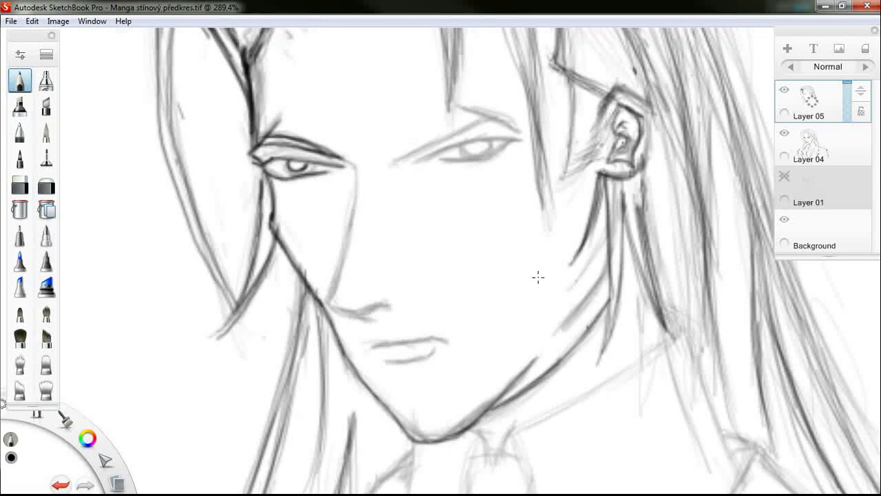
drag(594, 258, 582, 225)
mouse_move(597, 188)
mouse_down()
mouse_move(593, 266)
mouse_move(561, 331)
mouse_move(564, 322)
mouse_up()
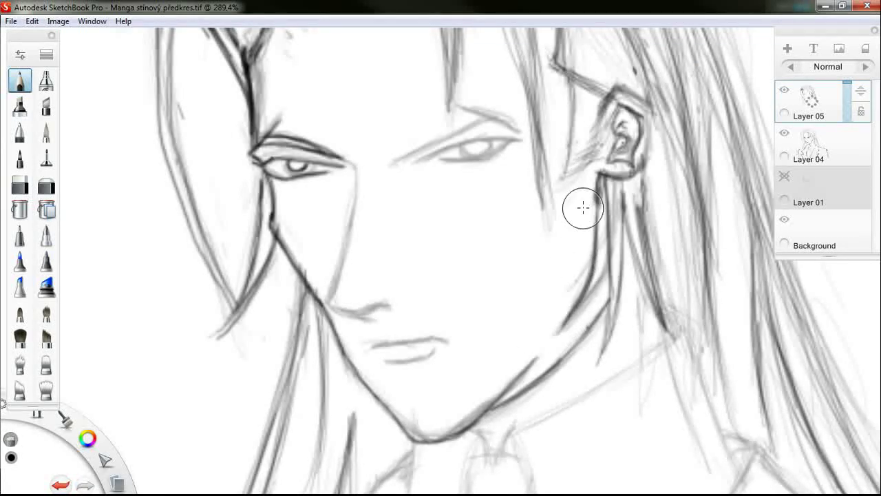
- Erase the stray sketch lines along the jaw below the ear on Layer 04 and make Layer 05 active again
drag(600, 178, 594, 227)
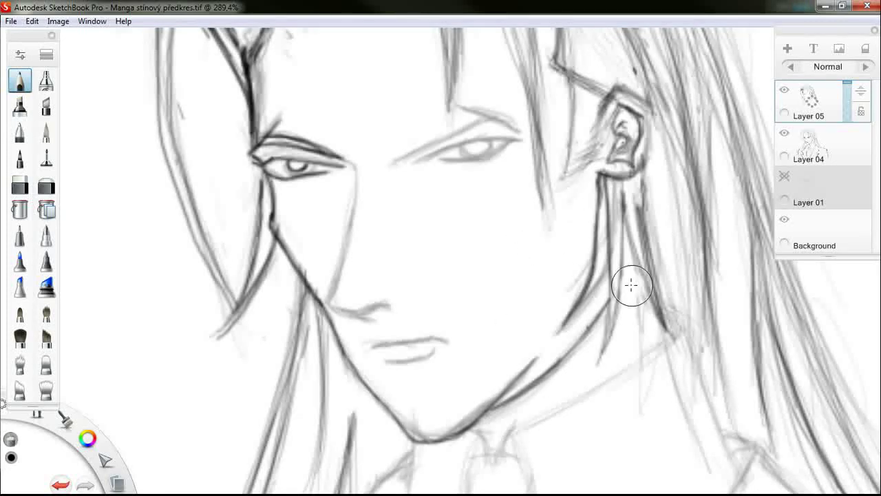
click(819, 137)
drag(596, 291, 566, 333)
click(807, 114)
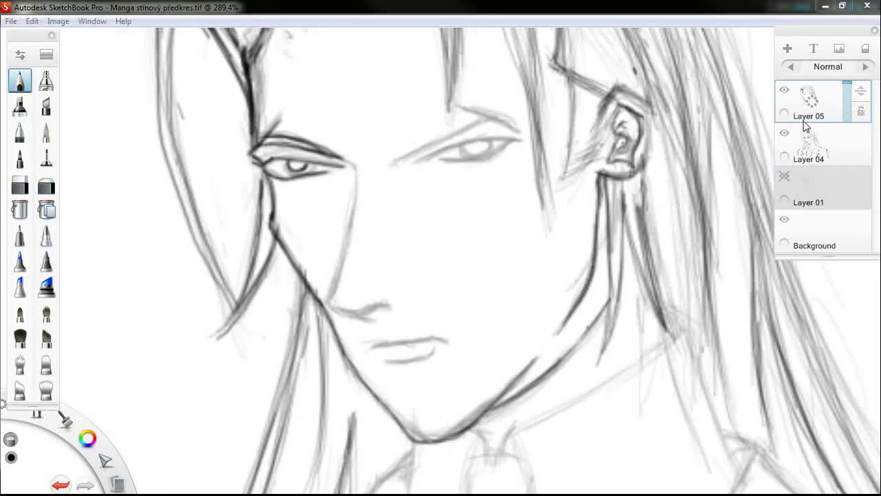
- Outline the eyebrow above the right-hand eye with dark pencil lines, including its angular peak and outer tail
scroll(519, 314, down, 5)
scroll(519, 315, up, 2)
scroll(501, 207, up, 5)
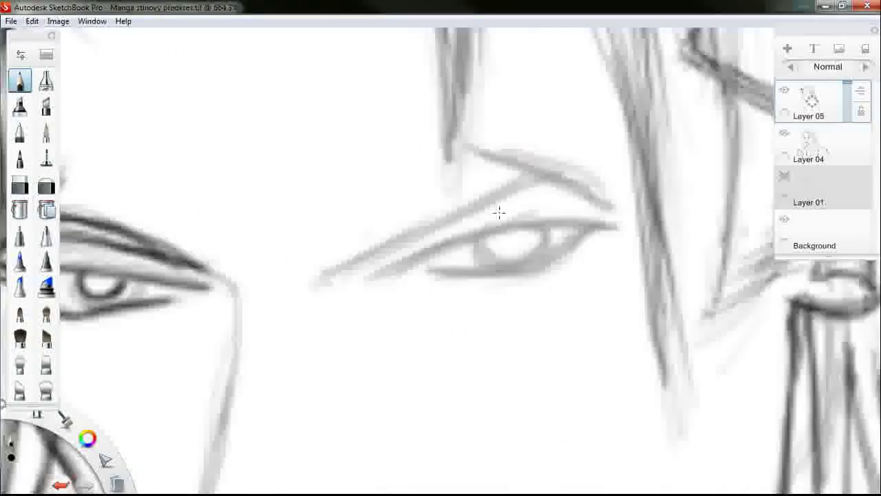
scroll(468, 204, down, 2)
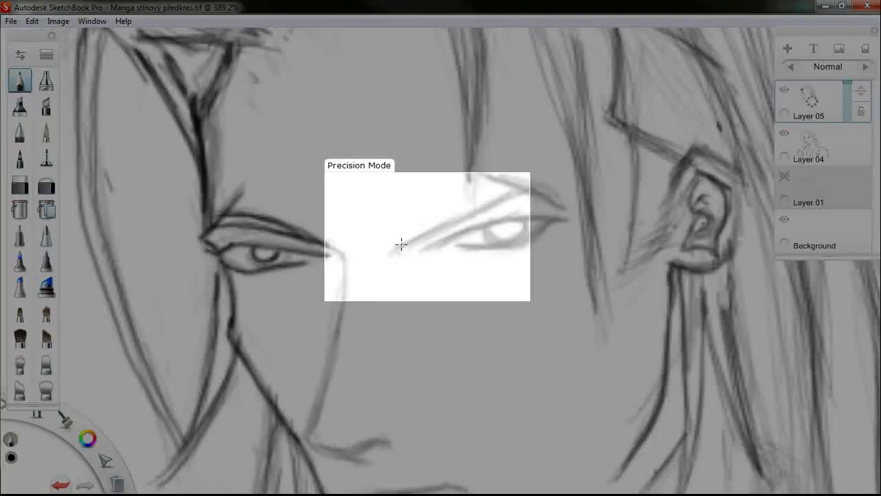
drag(393, 252, 509, 190)
drag(412, 235, 530, 190)
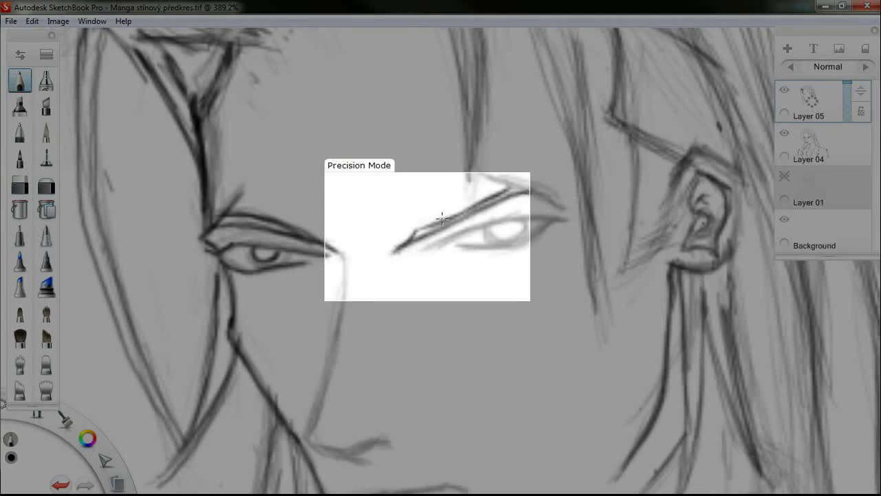
mouse_move(426, 224)
mouse_down()
mouse_move(504, 185)
mouse_move(424, 224)
mouse_move(511, 187)
mouse_move(512, 178)
mouse_move(501, 183)
mouse_move(510, 174)
mouse_move(533, 184)
mouse_move(528, 173)
mouse_move(498, 176)
mouse_move(557, 200)
mouse_up()
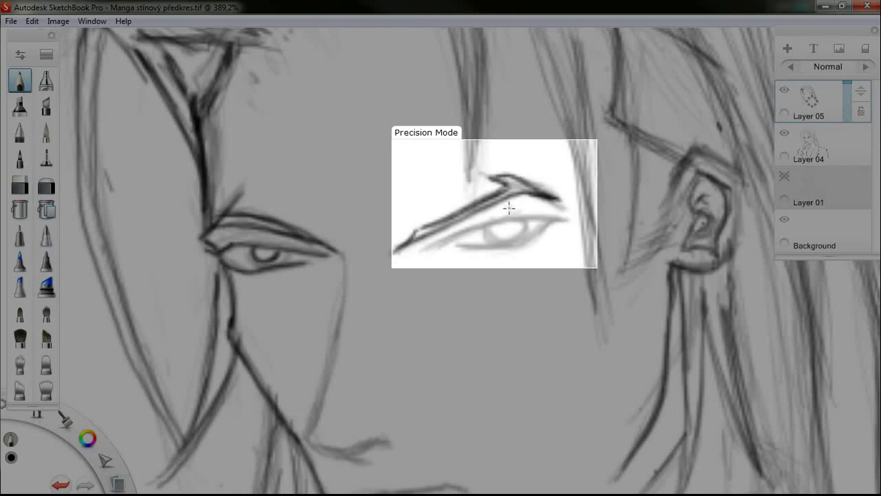
- Trace the upper and lower lids of the right-hand eye and redraw its iris
mouse_move(425, 249)
mouse_down()
mouse_move(468, 228)
mouse_move(531, 220)
mouse_move(499, 215)
mouse_move(521, 218)
mouse_up()
mouse_move(457, 246)
mouse_down()
mouse_move(530, 233)
mouse_move(520, 244)
mouse_move(515, 232)
mouse_move(473, 230)
mouse_move(501, 221)
mouse_move(475, 227)
mouse_move(496, 238)
mouse_up()
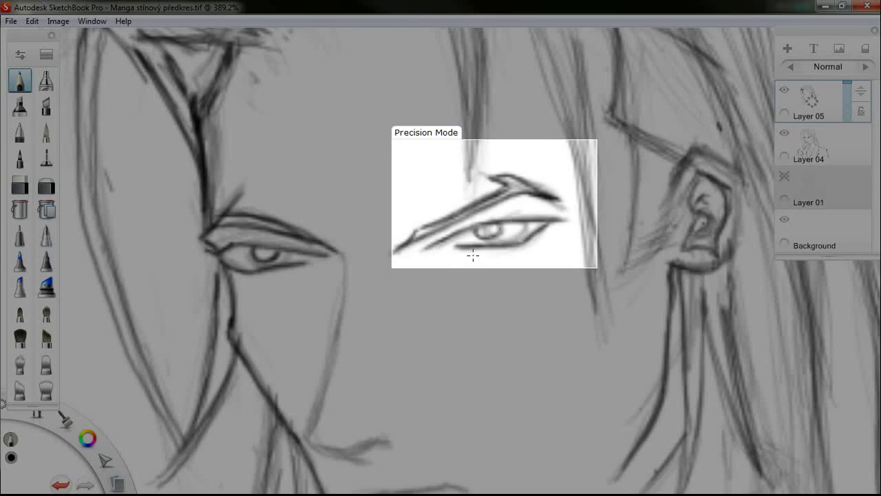
key(ctrl+z)
key(ctrl+z)
key(ctrl+z)
mouse_move(479, 226)
mouse_down()
mouse_move(500, 231)
mouse_move(482, 237)
mouse_move(497, 232)
mouse_move(490, 235)
mouse_up()
key(Escape)
- Try to erase the sketch lines inside the right-hand eye with the large soft eraser
scroll(414, 367, down, 6)
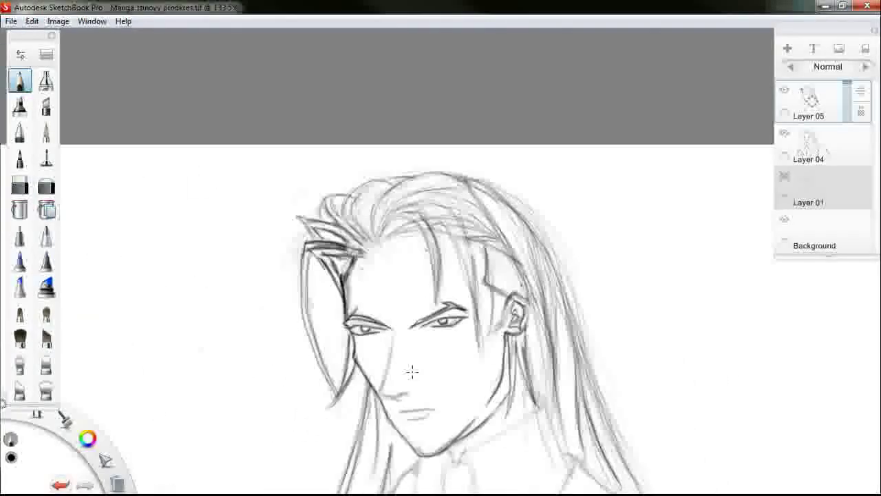
scroll(411, 372, up, 3)
scroll(465, 275, up, 3)
scroll(462, 269, up, 5)
click(505, 312)
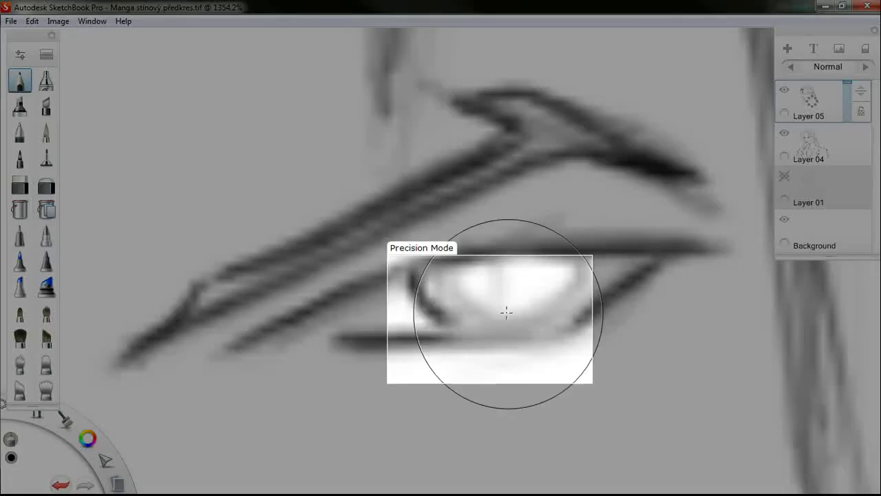
key(ctrl+z)
drag(423, 320, 403, 295)
key(ctrl+z)
- Reduce the size of the Hard Eraser slightly in its brush properties and save the setting
click(20, 186)
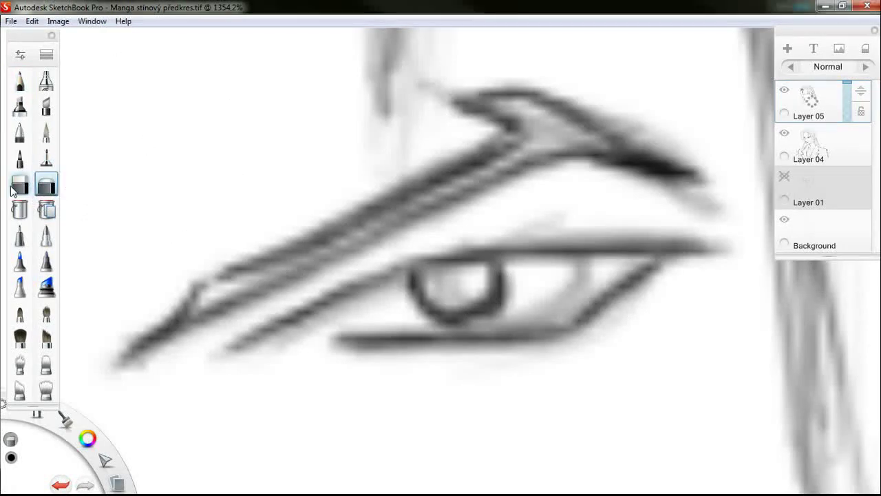
key(ctrl+b)
key(ctrl+z)
drag(49, 293, 50, 295)
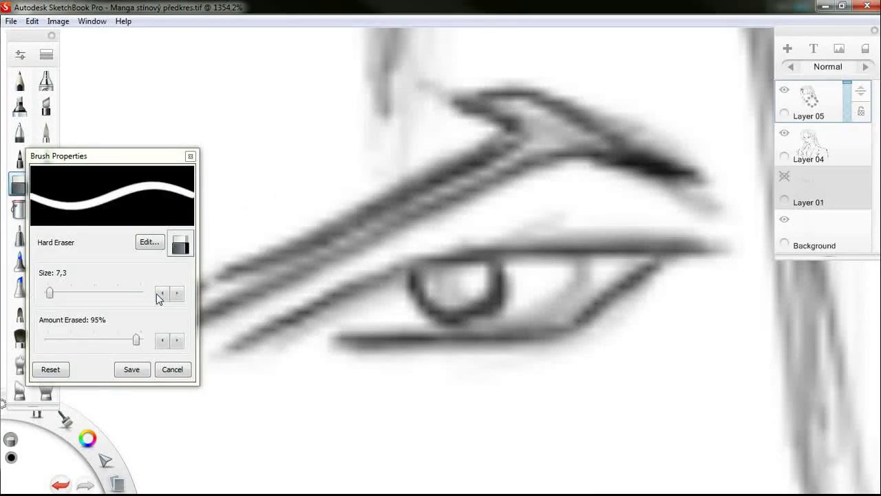
click(162, 296)
click(163, 298)
click(132, 369)
- Return to the pencil, undo the last strokes and rework the iris of the right-hand eye
click(20, 80)
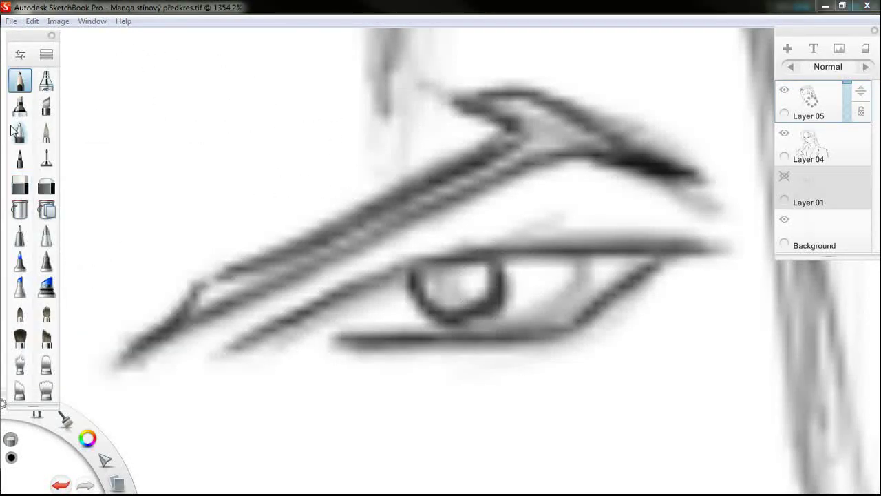
key(ctrl+z)
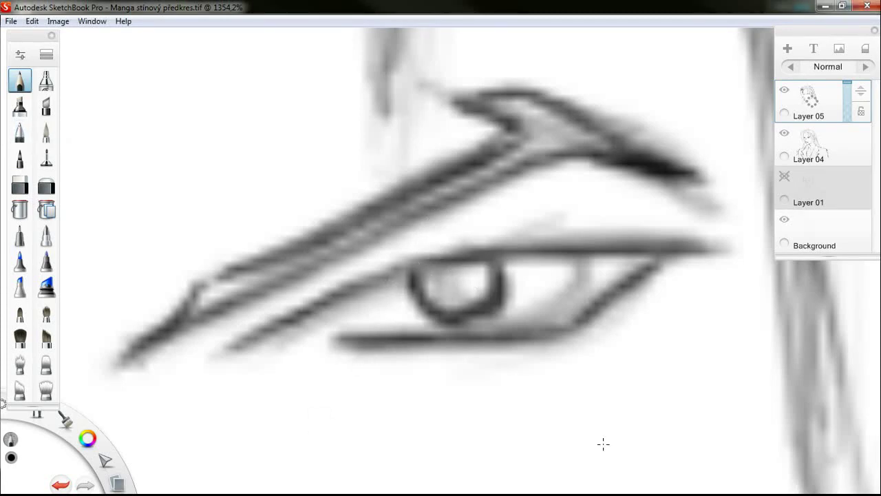
key(ctrl+z)
key(ctrl+z)
mouse_move(404, 319)
mouse_down()
mouse_move(497, 305)
mouse_move(512, 265)
mouse_up()
- Trace the nose from the inner corner of the eye to its tip, plus the two mouth lines
scroll(447, 337, down, 10)
scroll(446, 338, up, 3)
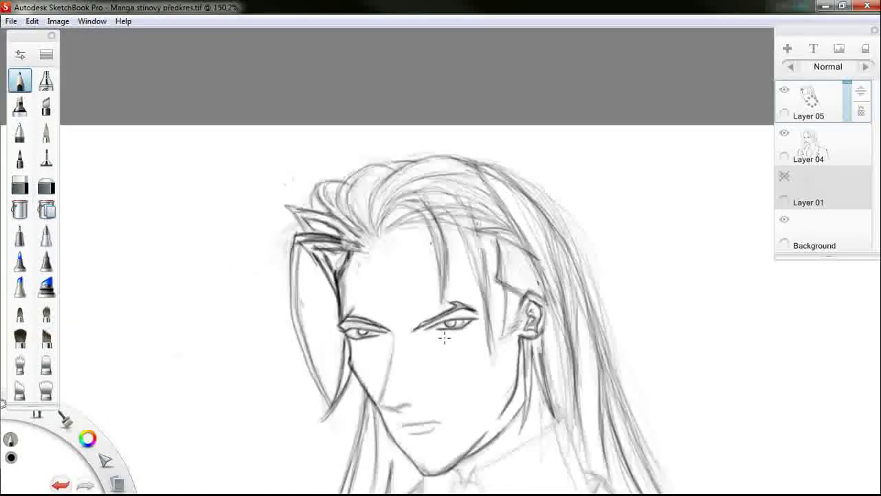
scroll(427, 341, down, 3)
scroll(412, 353, up, 5)
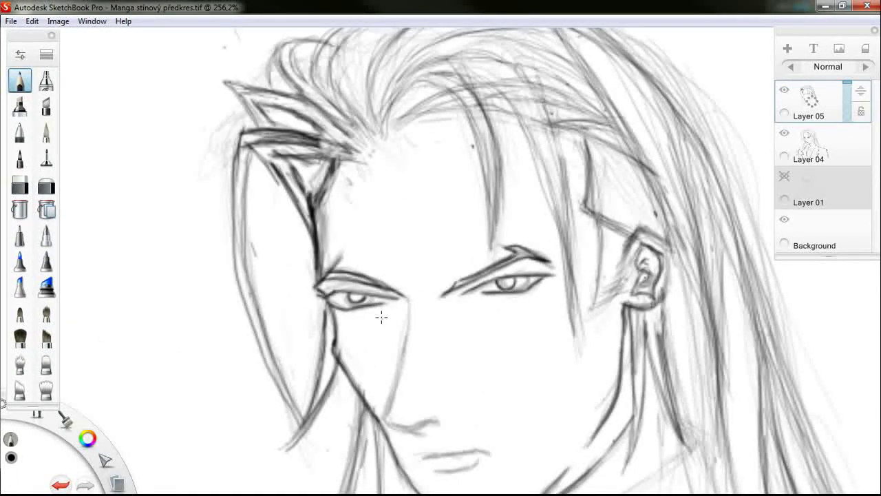
mouse_move(406, 299)
mouse_down()
mouse_move(409, 347)
mouse_move(383, 417)
mouse_move(406, 427)
mouse_up()
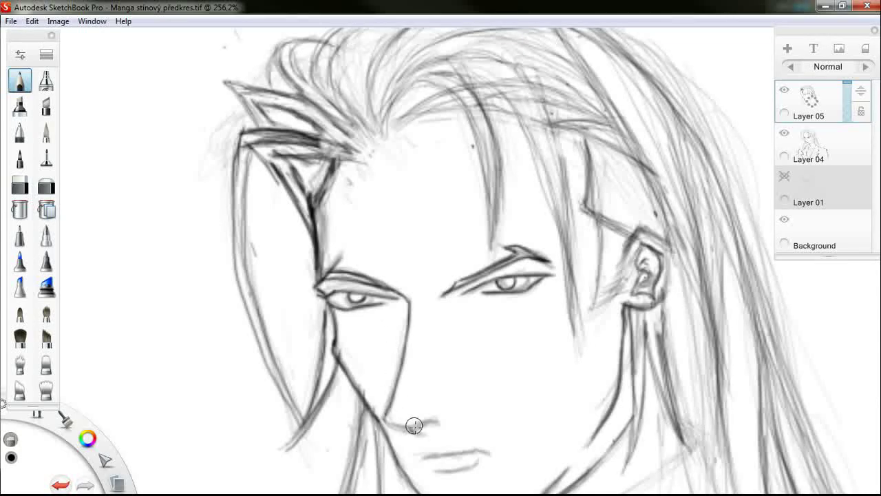
mouse_move(392, 420)
mouse_down()
mouse_move(416, 425)
mouse_move(394, 423)
mouse_move(415, 429)
mouse_move(437, 455)
mouse_move(489, 453)
mouse_up()
drag(428, 470, 472, 465)
- Trace the jacket's left collar edge from below the chin down to the outer lapel corner
scroll(523, 334, down, 3)
scroll(509, 346, down, 6)
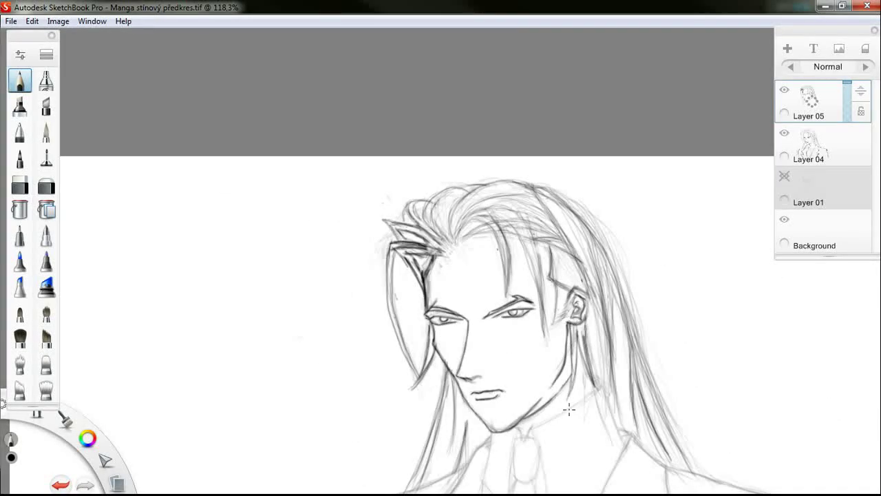
scroll(574, 460, up, 4)
key(l)
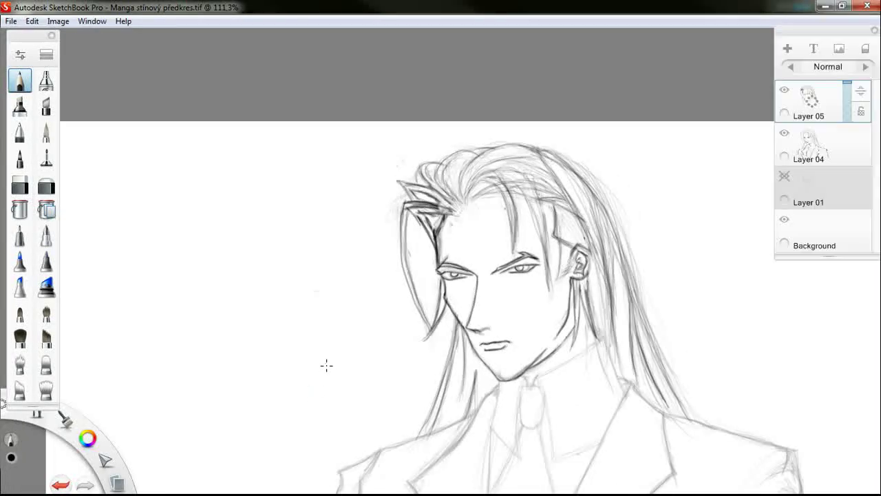
key(space)
drag(326, 333, 309, 261)
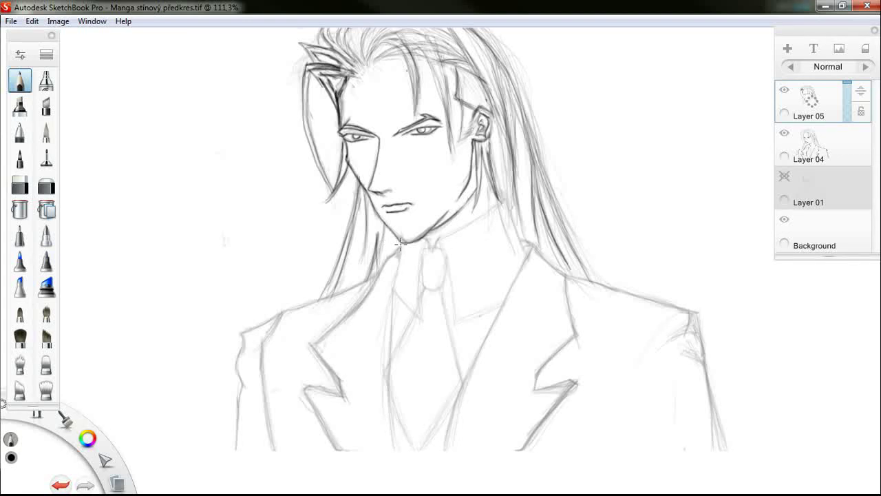
mouse_move(515, 228)
mouse_down()
mouse_move(527, 248)
mouse_move(525, 233)
mouse_move(558, 269)
mouse_move(532, 242)
mouse_up()
drag(400, 241, 373, 289)
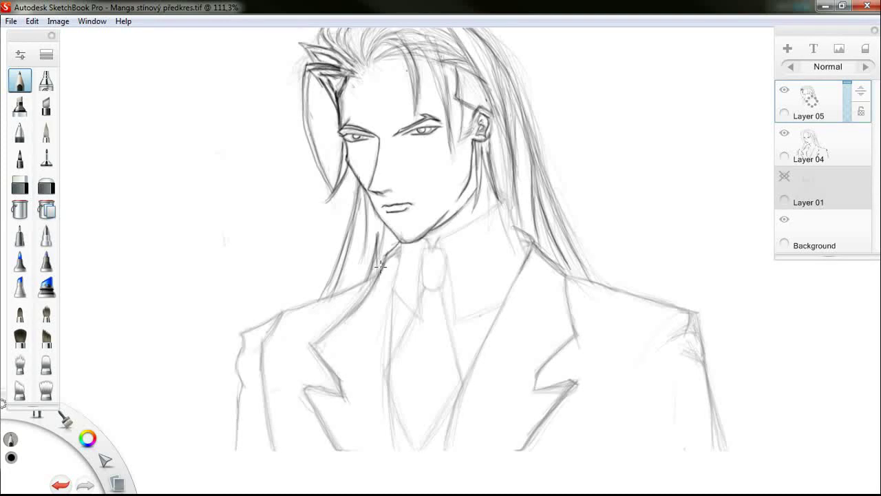
drag(388, 260, 332, 329)
drag(369, 292, 309, 348)
drag(297, 168, 252, 206)
mouse_move(321, 343)
mouse_down()
mouse_move(399, 242)
mouse_move(371, 279)
mouse_up()
mouse_move(390, 248)
mouse_down()
mouse_move(359, 292)
mouse_move(397, 243)
mouse_move(314, 345)
mouse_up()
- Trace the notch and lower edge of the left lapel and its long inner edge down from the chin
mouse_move(363, 290)
mouse_down()
mouse_move(313, 342)
mouse_move(348, 391)
mouse_up()
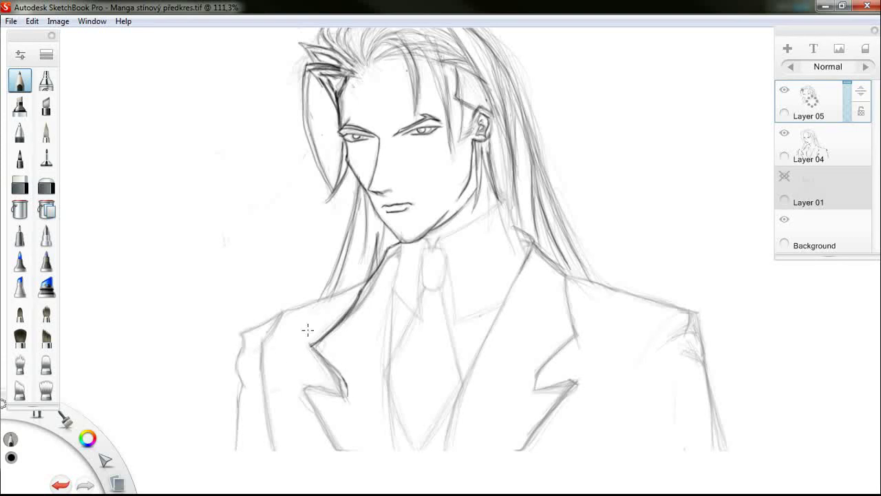
mouse_move(310, 343)
mouse_down()
mouse_move(352, 381)
mouse_move(351, 390)
mouse_move(320, 341)
mouse_move(353, 380)
mouse_move(350, 387)
mouse_move(307, 385)
mouse_move(335, 391)
mouse_move(307, 386)
mouse_move(350, 394)
mouse_move(268, 357)
mouse_move(309, 405)
mouse_up()
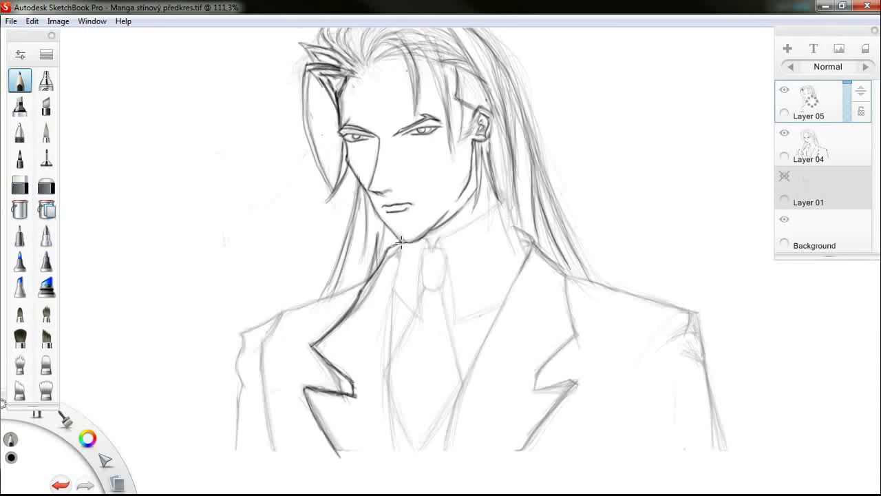
mouse_move(403, 243)
mouse_down()
mouse_move(387, 338)
mouse_move(393, 454)
mouse_up()
drag(391, 402, 386, 304)
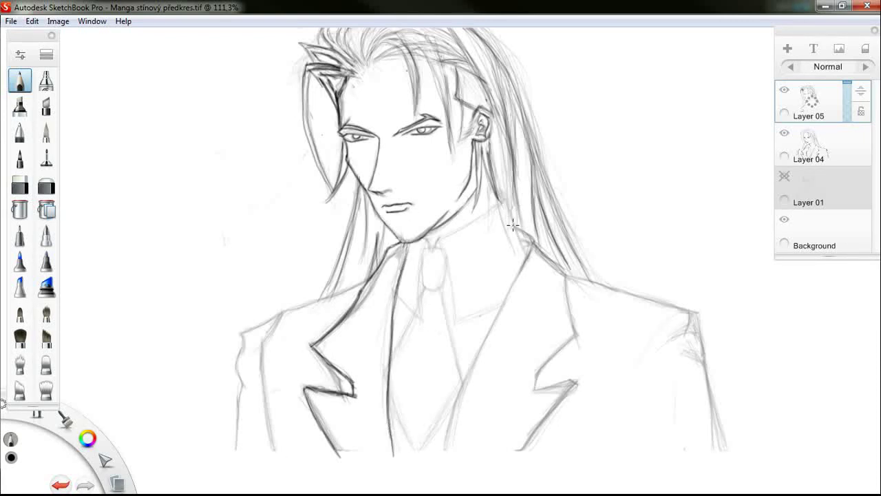
- Trace the right side of the jacket collar and the right lapel with its inner edge, notch and lower edge
mouse_move(512, 224)
mouse_down()
mouse_move(531, 243)
mouse_move(521, 231)
mouse_move(527, 260)
mouse_move(455, 402)
mouse_move(445, 450)
mouse_move(523, 237)
mouse_move(560, 271)
mouse_up()
mouse_move(533, 243)
mouse_down()
mouse_move(565, 276)
mouse_move(581, 336)
mouse_up()
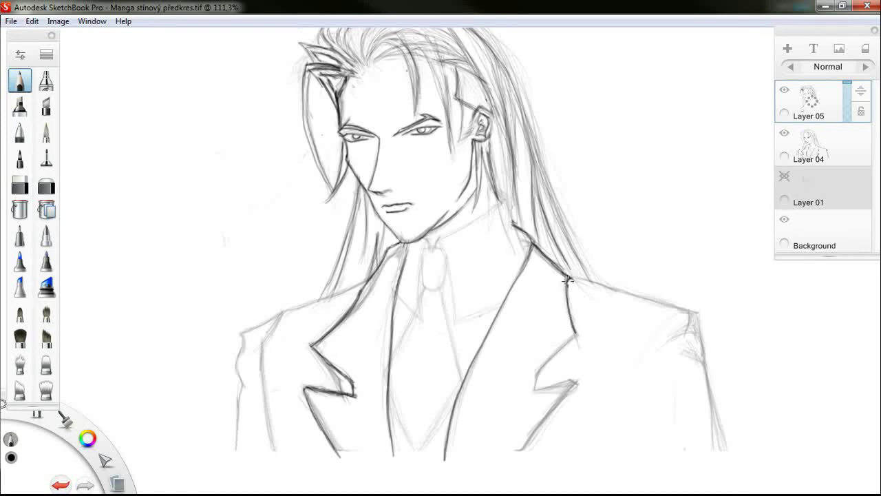
mouse_move(566, 275)
mouse_down()
mouse_move(581, 337)
mouse_move(533, 385)
mouse_move(579, 379)
mouse_move(515, 449)
mouse_up()
drag(578, 380, 517, 449)
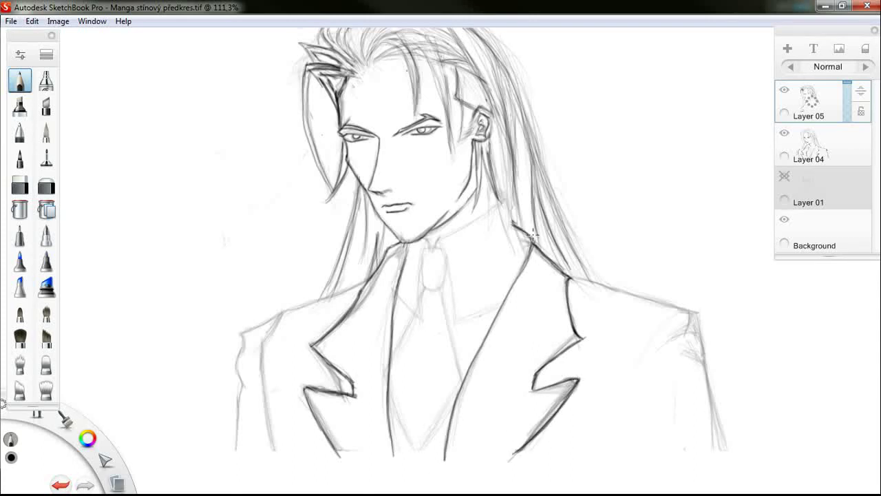
- Trace the right half of the shirt collar, from the neck opening around its pointed corner to the jacket
drag(451, 234, 502, 203)
mouse_move(437, 238)
mouse_down()
mouse_move(453, 320)
mouse_move(507, 301)
mouse_up()
drag(502, 203, 528, 260)
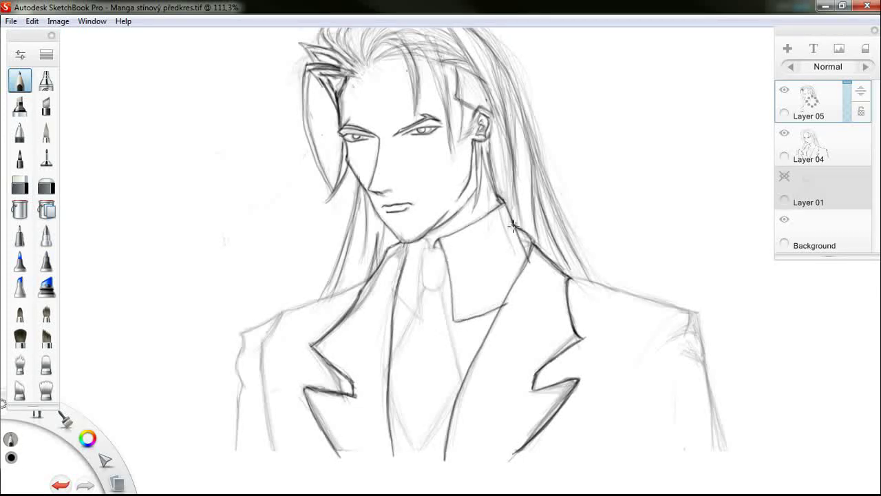
drag(514, 224, 529, 261)
- Trace the left shirt collar point and the tie knot, adding a small round button on the knot
mouse_move(426, 242)
mouse_down()
mouse_move(418, 278)
mouse_move(393, 276)
mouse_move(395, 293)
mouse_move(421, 324)
mouse_move(384, 276)
mouse_move(372, 280)
mouse_move(418, 319)
mouse_up()
key(ctrl+z)
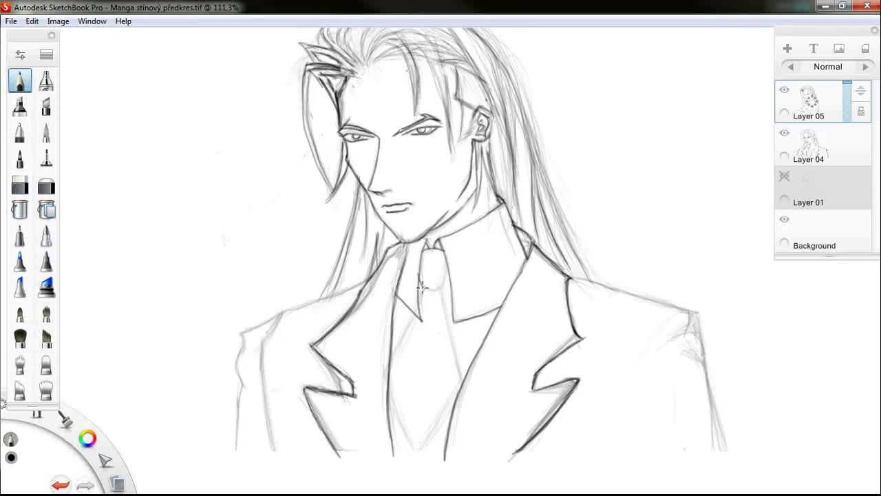
mouse_move(441, 286)
mouse_down()
mouse_move(446, 264)
mouse_move(429, 283)
mouse_up()
- Trace the outline of the tie below the knot, with both side edges and its pointed lower end
drag(418, 315, 390, 354)
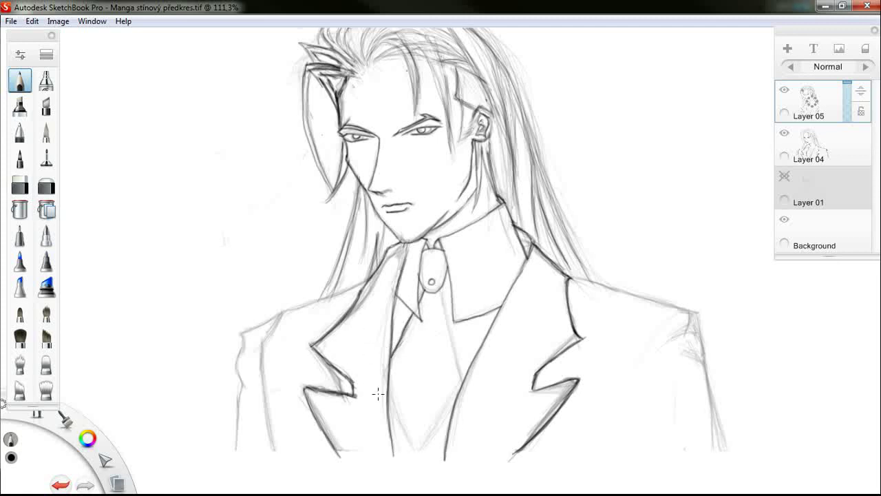
drag(389, 396, 413, 456)
mouse_move(391, 401)
mouse_down()
mouse_move(412, 457)
mouse_move(388, 402)
mouse_move(406, 444)
mouse_move(412, 382)
mouse_move(423, 447)
mouse_move(415, 453)
mouse_move(444, 417)
mouse_up()
drag(415, 455, 458, 393)
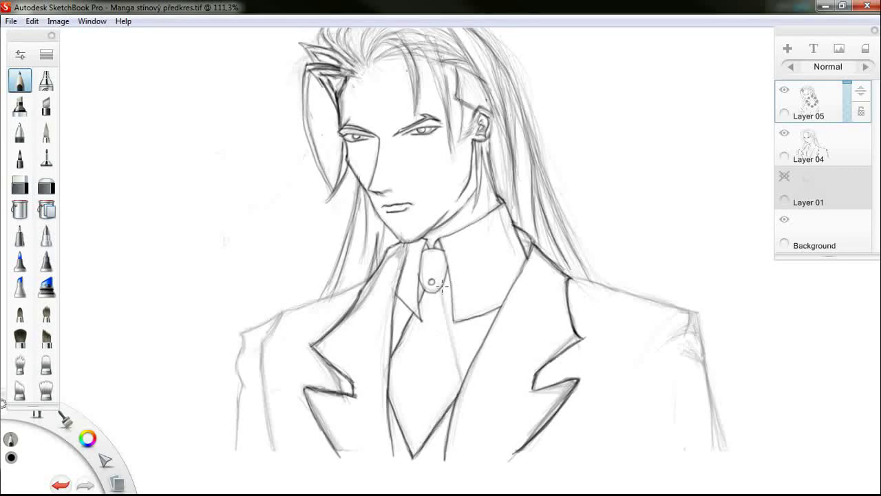
mouse_move(440, 290)
mouse_down()
mouse_move(458, 377)
mouse_move(440, 288)
mouse_move(462, 395)
mouse_up()
- Sketch light guide lines on the tie and draw a dark V-shaped line across its middle
drag(406, 358, 423, 377)
drag(423, 377, 450, 348)
mouse_move(423, 377)
mouse_down()
mouse_move(448, 349)
mouse_move(423, 377)
mouse_up()
drag(414, 439, 432, 299)
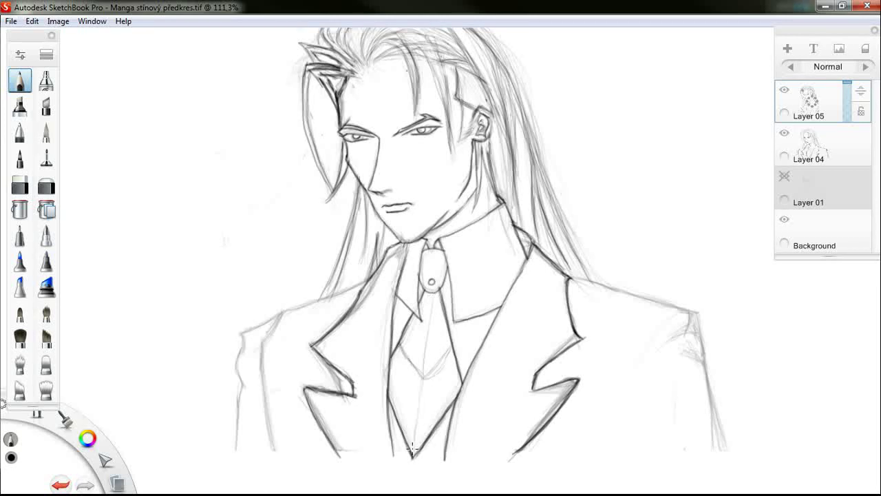
mouse_move(398, 343)
mouse_down()
mouse_move(418, 377)
mouse_move(451, 346)
mouse_up()
mouse_move(398, 341)
mouse_down()
mouse_move(422, 383)
mouse_move(454, 346)
mouse_up()
drag(421, 380, 456, 347)
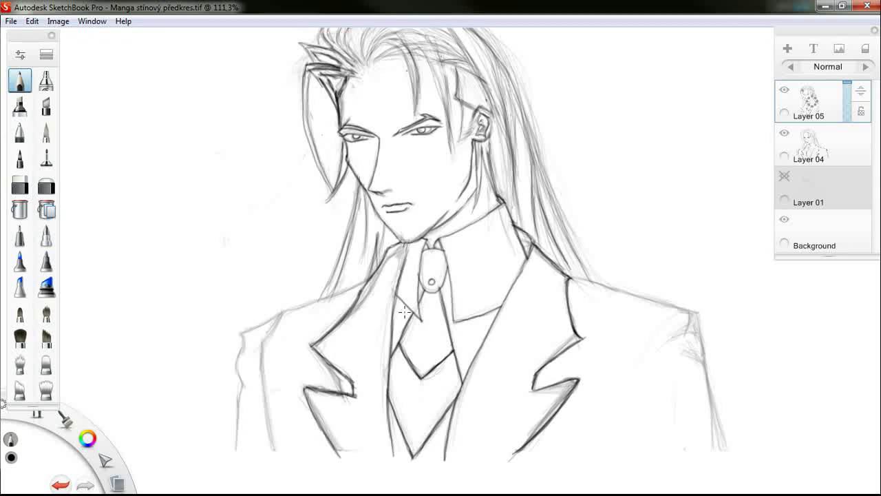
- Turn on the visibility of Layer 01 with the construction sketch
click(784, 176)
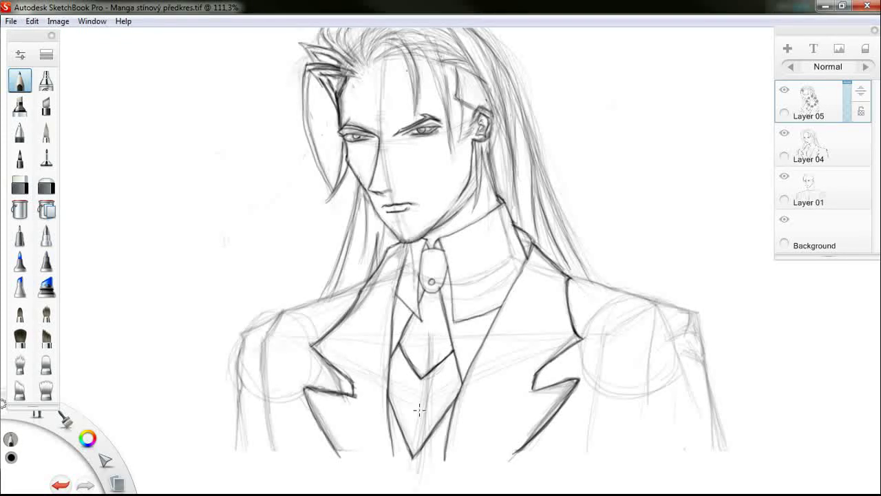
- Hide Layer 01 and draw a small oval ornament near the tie's tip and fold lines on the shirt beside the tie
click(784, 176)
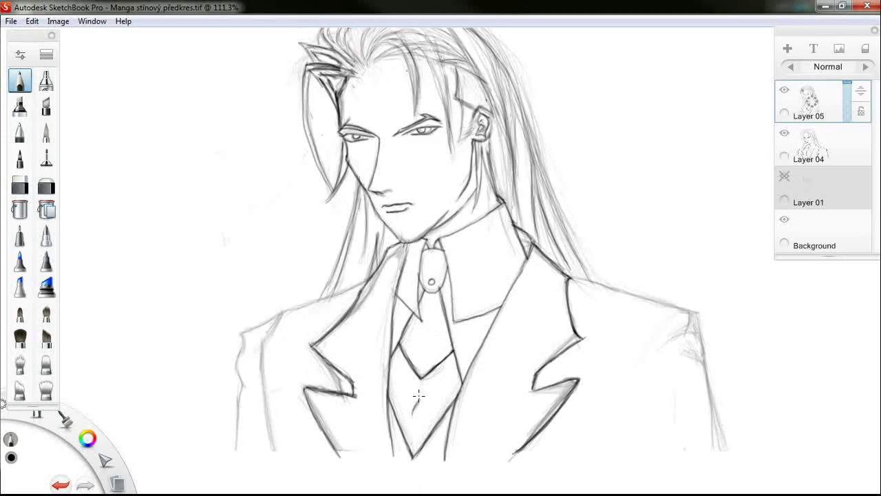
drag(421, 401, 419, 423)
mouse_move(417, 417)
mouse_down()
mouse_move(421, 410)
mouse_move(414, 424)
mouse_move(423, 422)
mouse_up()
mouse_move(457, 333)
mouse_down()
mouse_move(449, 341)
mouse_move(495, 314)
mouse_up()
drag(471, 344, 458, 361)
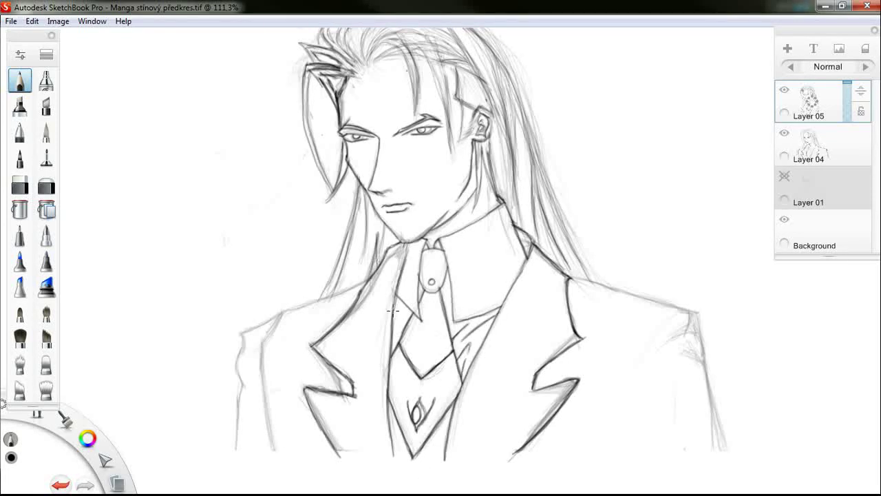
mouse_move(395, 314)
mouse_down()
mouse_move(400, 343)
mouse_move(393, 325)
mouse_up()
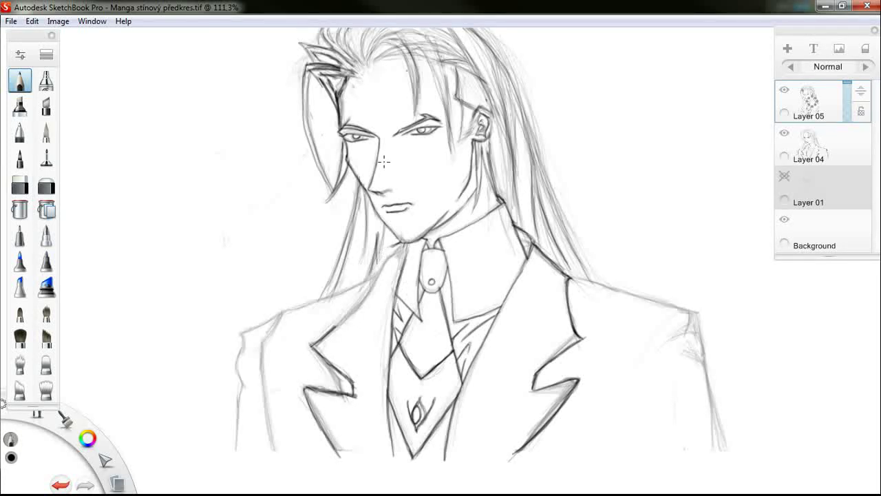
- Redraw the left lapel's upper outer edge straighter and extend its point outward, comparing with Layer 04 hidden and shown
mouse_move(389, 245)
mouse_down()
mouse_move(307, 345)
mouse_move(358, 278)
mouse_up()
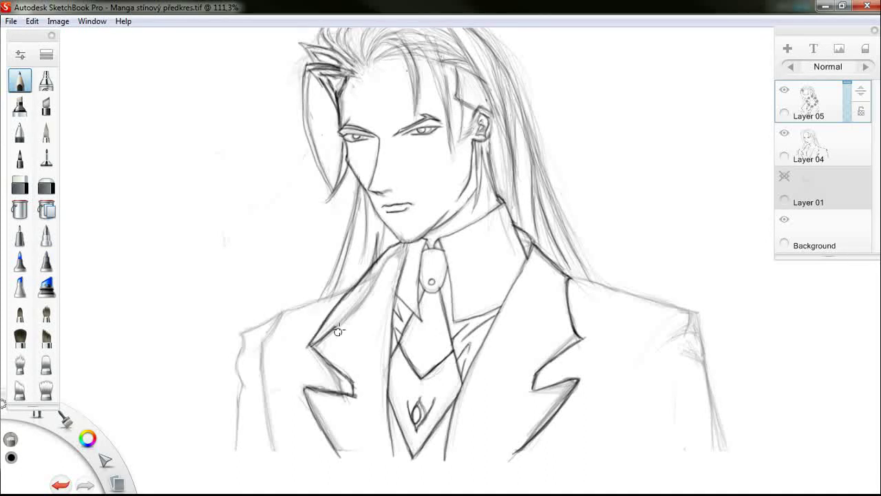
drag(338, 331, 318, 343)
click(784, 133)
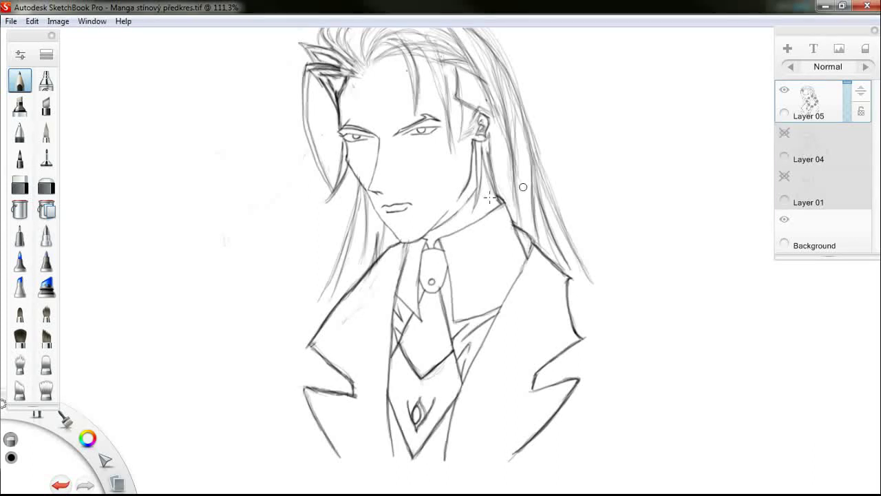
click(784, 133)
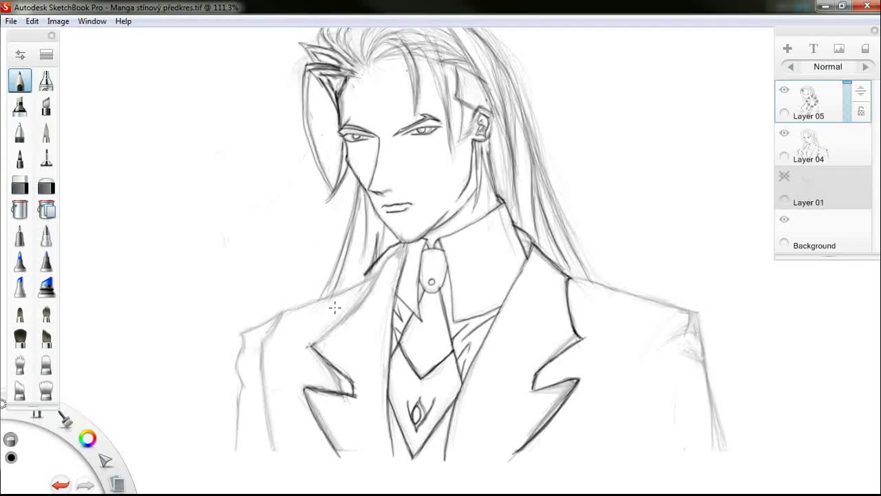
drag(302, 344, 342, 375)
mouse_move(296, 342)
mouse_down()
mouse_move(382, 256)
mouse_move(313, 327)
mouse_up()
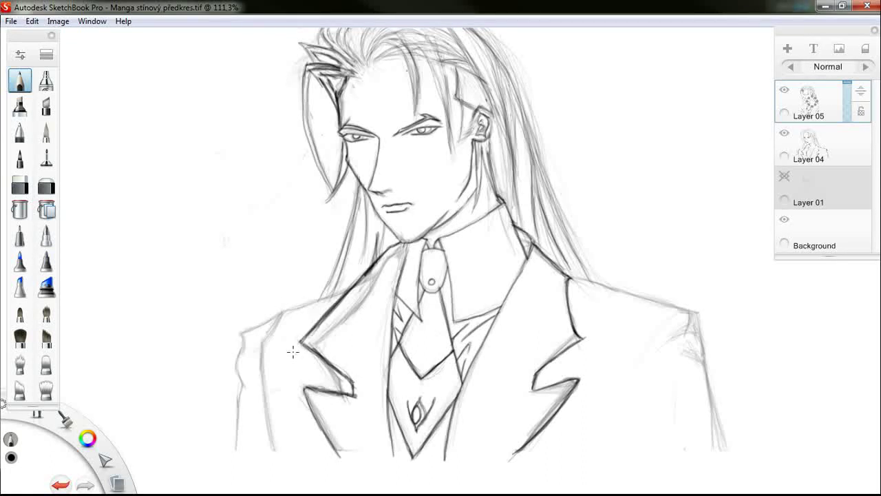
- Redraw the right lapel's outer edge from the shoulder down to its point as a straighter line
drag(569, 278, 581, 337)
drag(558, 259, 577, 341)
drag(564, 274, 580, 340)
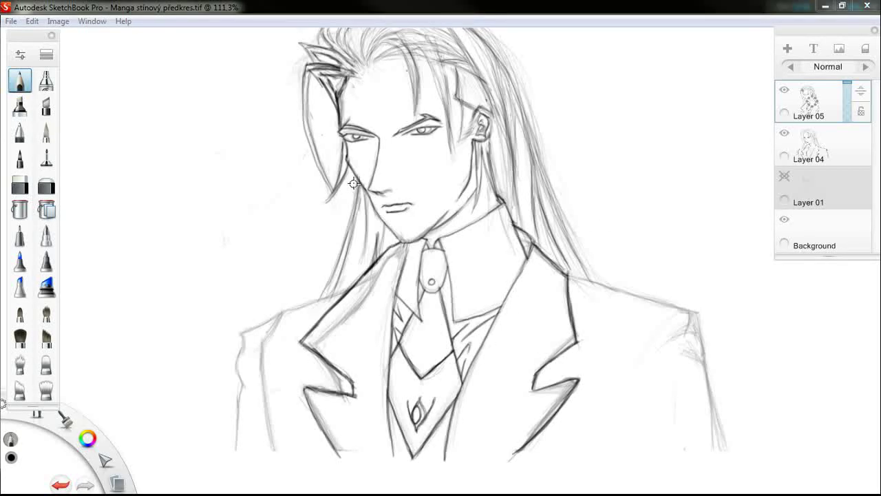
- Erase the left lapel's long outer edge and redraw it from the collar to the lapel point
key(e)
drag(385, 250, 293, 332)
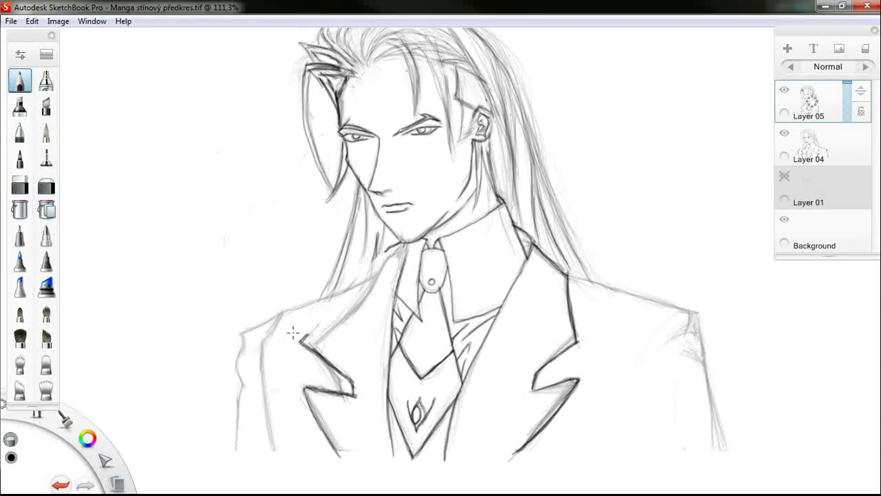
drag(390, 248, 299, 344)
mouse_move(353, 278)
mouse_down()
mouse_move(303, 345)
mouse_move(309, 336)
mouse_up()
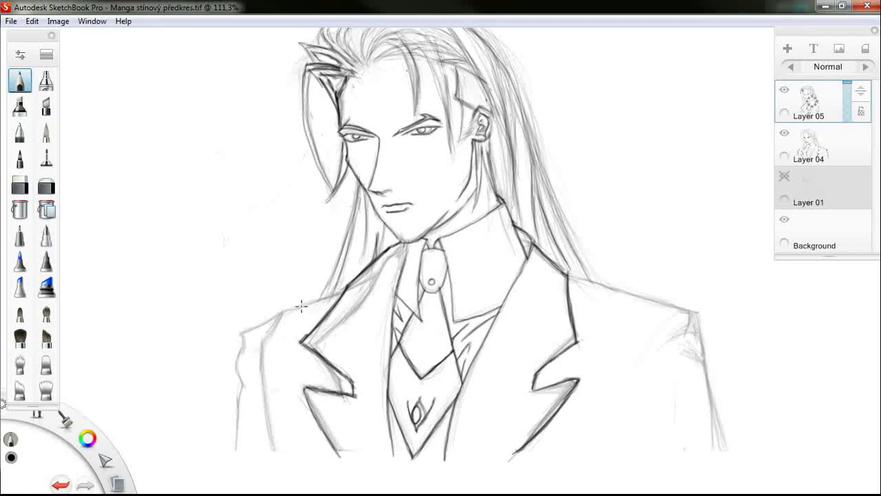
- Trace the left shoulder line, the sleeve seam and the left sleeve's outer edge with its folds
drag(348, 289, 268, 318)
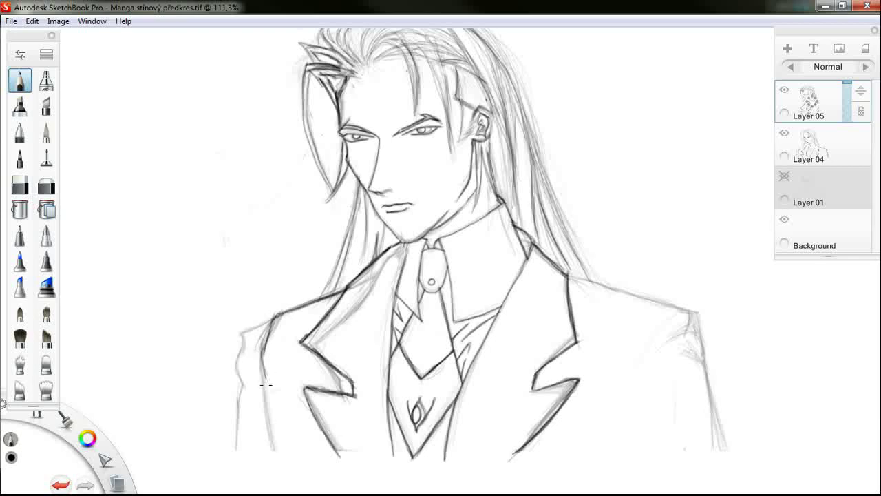
mouse_move(270, 355)
mouse_down()
mouse_move(268, 427)
mouse_move(264, 338)
mouse_up()
drag(344, 293, 279, 320)
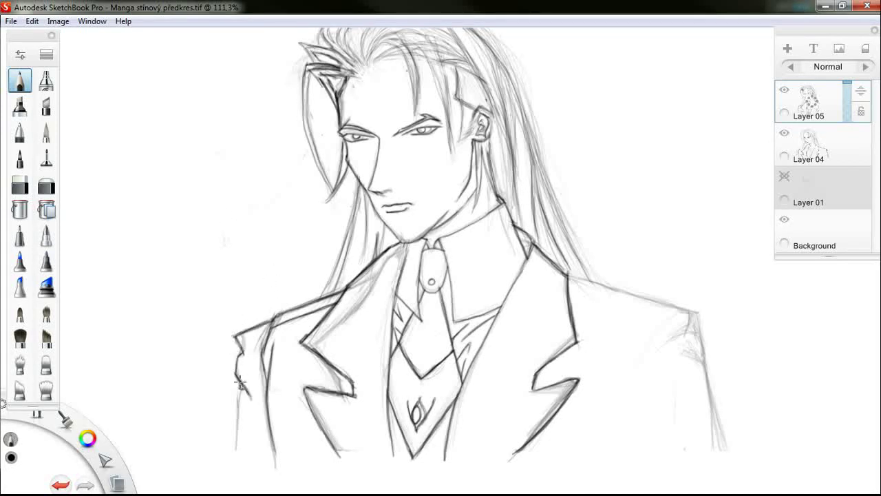
mouse_move(233, 417)
mouse_down()
mouse_move(236, 472)
mouse_move(240, 384)
mouse_up()
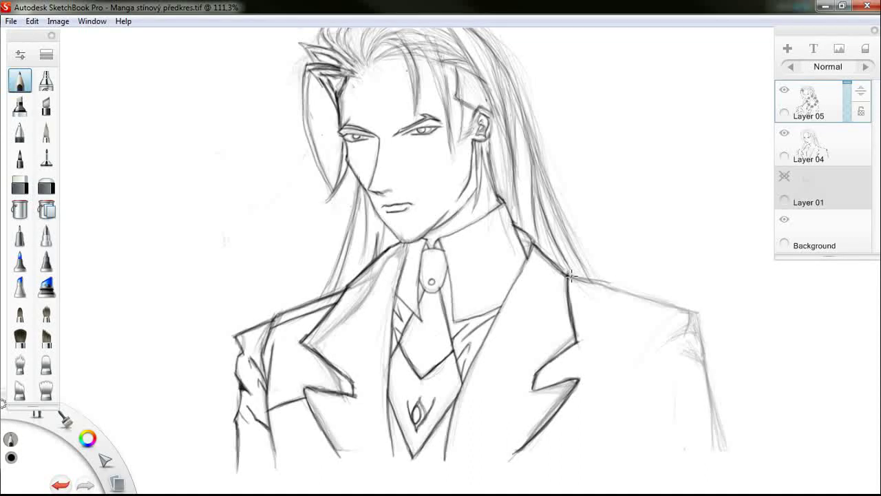
- Trace the right shoulder line, the right sleeve's seam and the chest line running from the lapel notch to the sleeve
drag(571, 276, 698, 314)
mouse_move(572, 276)
mouse_down()
mouse_move(695, 312)
mouse_move(569, 276)
mouse_move(696, 317)
mouse_move(685, 302)
mouse_move(697, 316)
mouse_move(661, 318)
mouse_move(640, 334)
mouse_up()
mouse_move(692, 310)
mouse_down()
mouse_move(635, 357)
mouse_move(629, 418)
mouse_up()
drag(639, 348, 628, 383)
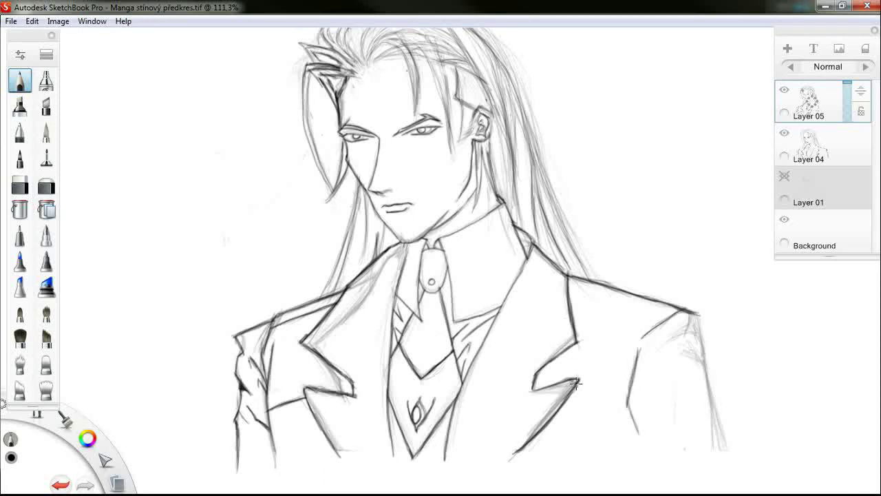
mouse_move(575, 383)
mouse_down()
mouse_move(627, 403)
mouse_move(645, 447)
mouse_up()
drag(624, 399, 647, 448)
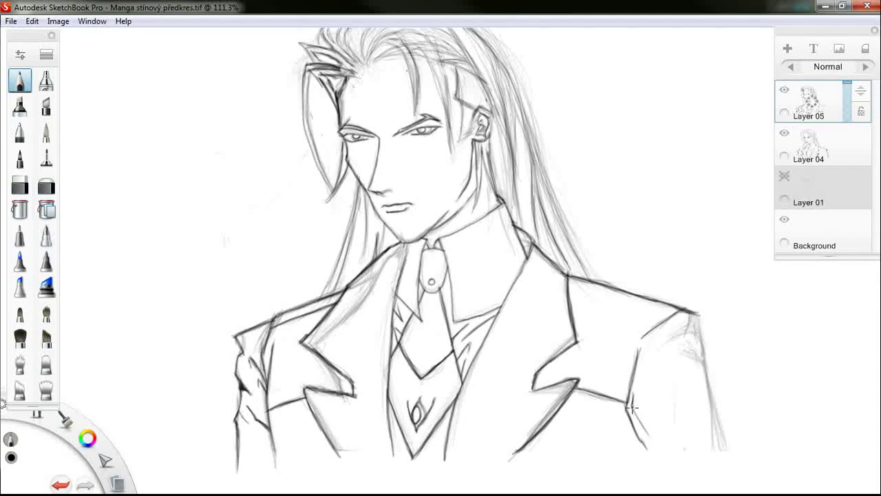
drag(631, 404, 651, 446)
- Show Layer 01 as a guide and draw the right sleeve's inner and outer edges with folds at the shoulder
click(783, 176)
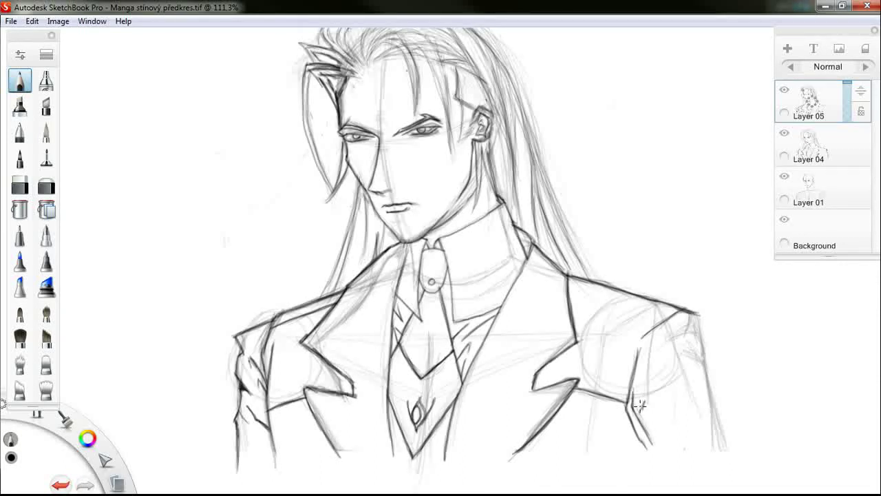
mouse_move(639, 406)
mouse_down()
mouse_move(633, 387)
mouse_move(656, 464)
mouse_up()
drag(647, 390, 642, 413)
mouse_move(697, 333)
mouse_down()
mouse_move(678, 354)
mouse_move(703, 334)
mouse_move(683, 347)
mouse_move(708, 352)
mouse_move(740, 461)
mouse_up()
drag(703, 351, 741, 466)
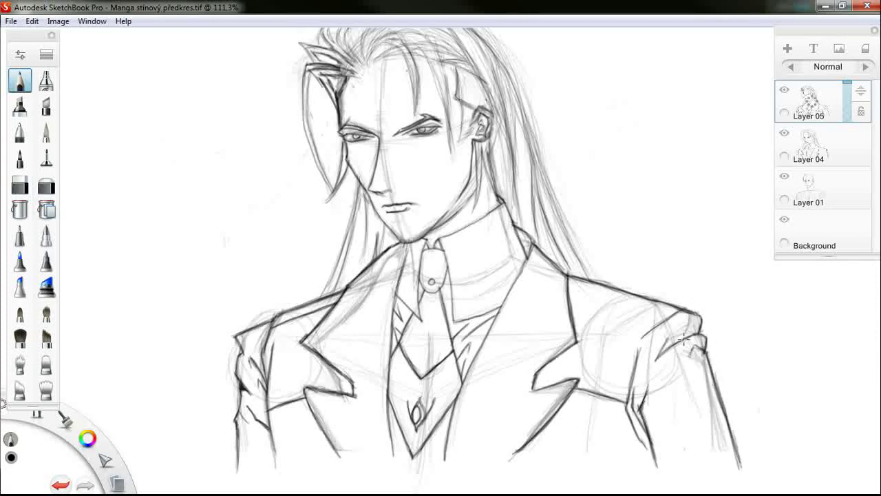
- Hide Layer 01 and Layer 04 so that only the clean line drawing on Layer 05 is displayed
click(783, 176)
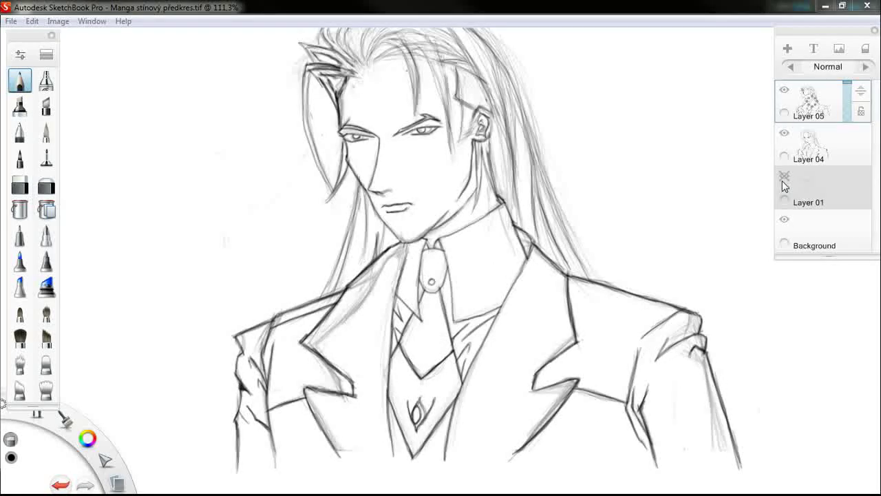
click(784, 176)
click(784, 176)
click(784, 133)
click(784, 133)
click(784, 133)
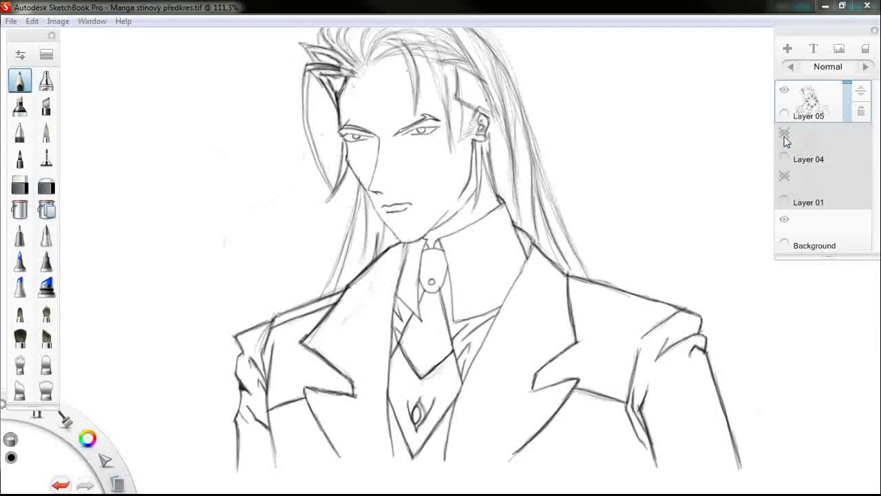
click(784, 133)
click(784, 132)
- Erase the dark shading inside the hair strands above the left eyebrow and refine their outlines into thin lines
scroll(323, 77, up, 3)
scroll(323, 78, up, 5)
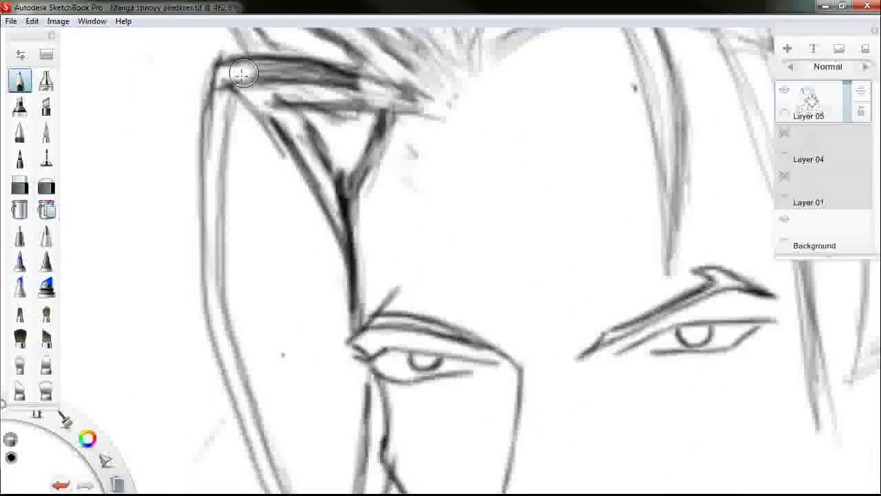
drag(331, 86, 392, 95)
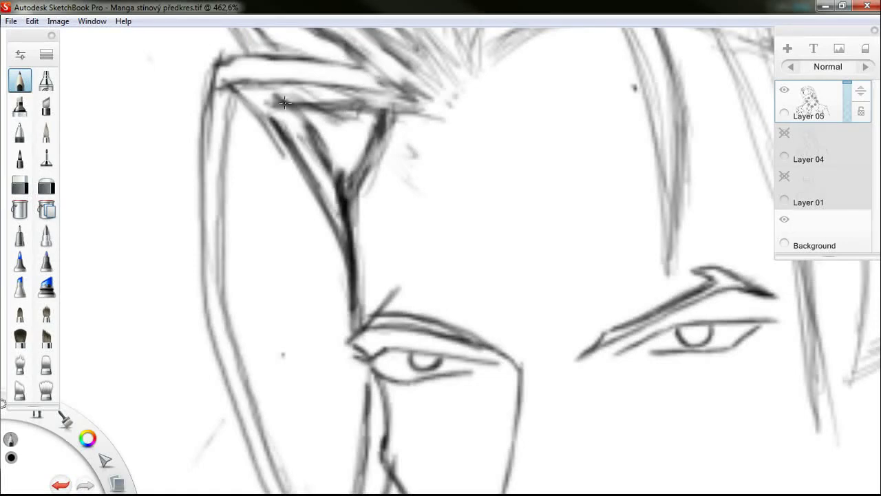
drag(282, 102, 320, 103)
drag(334, 166, 336, 177)
mouse_move(331, 257)
mouse_down()
mouse_move(337, 188)
mouse_move(366, 136)
mouse_up()
drag(317, 189, 353, 251)
mouse_move(324, 151)
mouse_down()
mouse_move(336, 176)
mouse_move(318, 142)
mouse_move(371, 110)
mouse_move(382, 116)
mouse_up()
drag(311, 122, 329, 159)
mouse_move(313, 156)
mouse_down()
mouse_move(285, 124)
mouse_move(320, 216)
mouse_up()
drag(249, 95, 278, 122)
drag(302, 120, 329, 168)
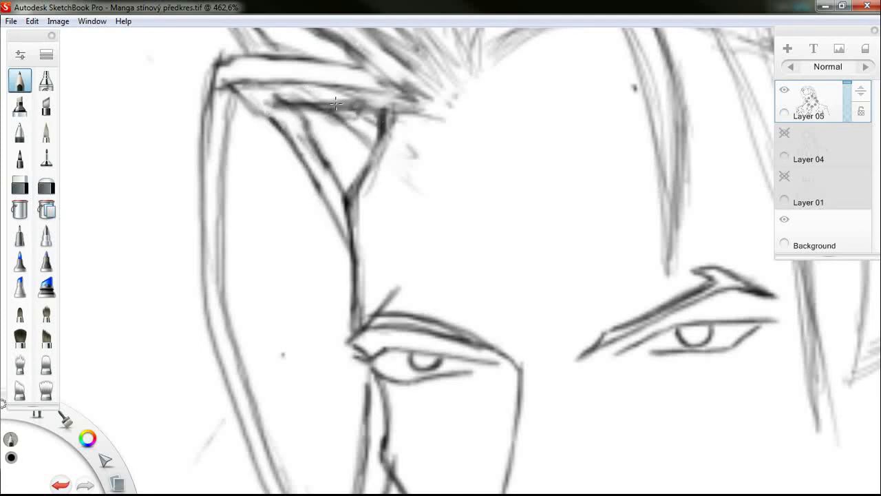
- Redraw the lower edge of the horizontal hair strand and clean up the small triangle beneath it
drag(280, 94, 376, 100)
mouse_move(300, 106)
mouse_down()
mouse_move(384, 109)
mouse_move(369, 147)
mouse_up()
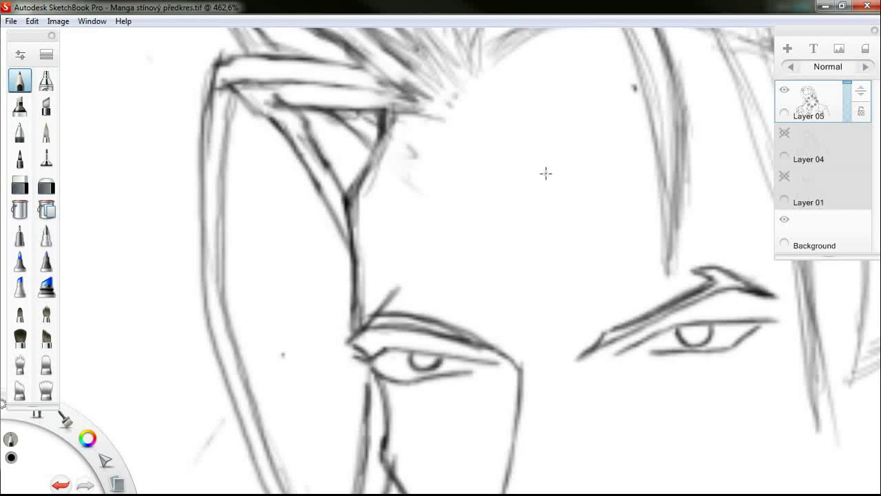
scroll(543, 176, down, 9)
scroll(675, 351, up, 2)
scroll(677, 370, down, 2)
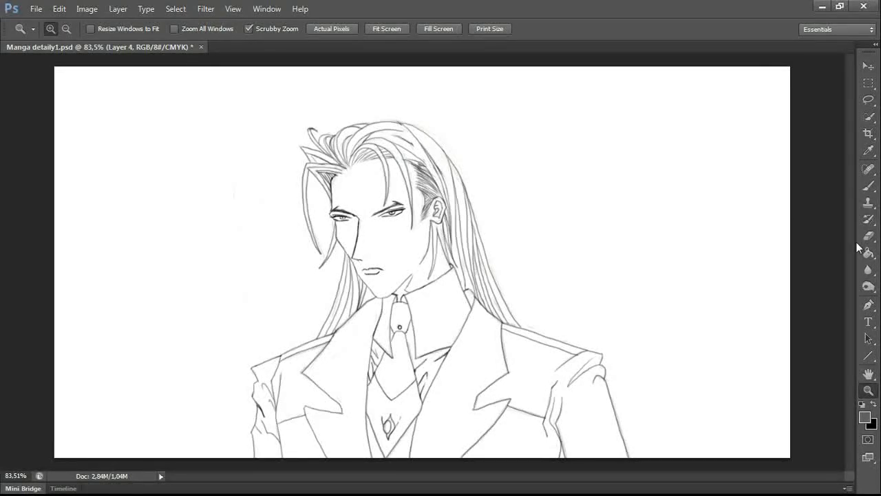
- Switch to Photoshop with Manga detaily1.psd, open the layer list and rename Layer 4 to Sako
click(860, 249)
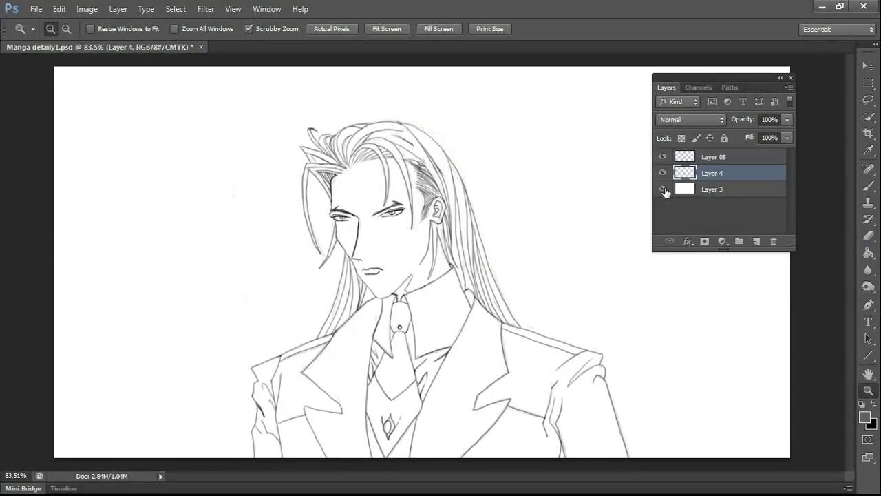
double_click(711, 172)
text(Sako)
key(Return)
- Select the areas of the jacket's right half, including the lapel and sleeve, on Layer 05 with the Magic Wand
click(868, 185)
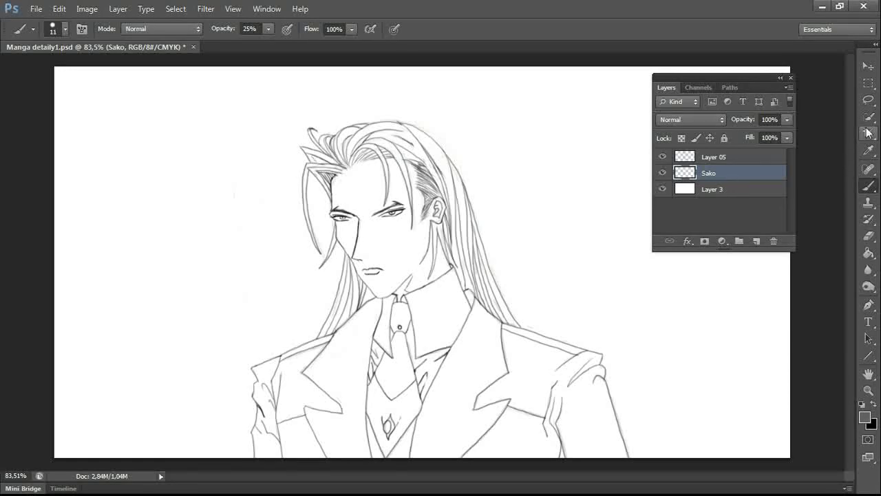
click(868, 100)
click(868, 117)
click(825, 127)
click(662, 173)
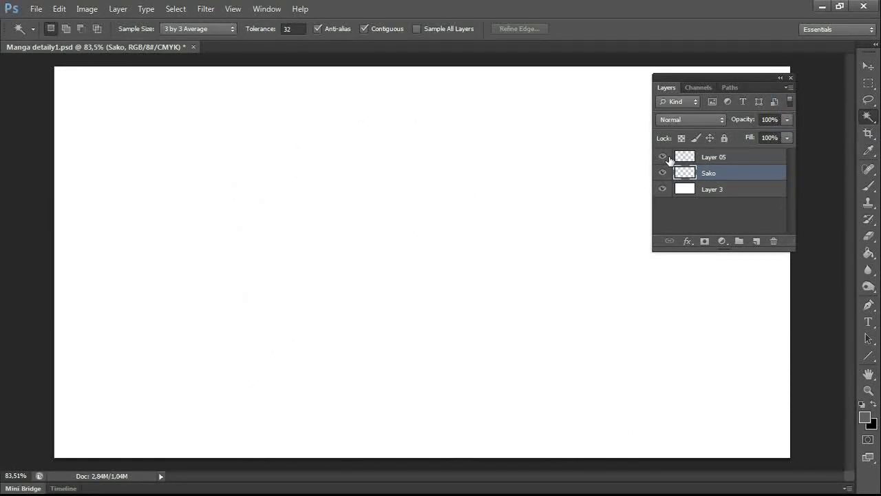
click(662, 173)
click(713, 157)
click(524, 413)
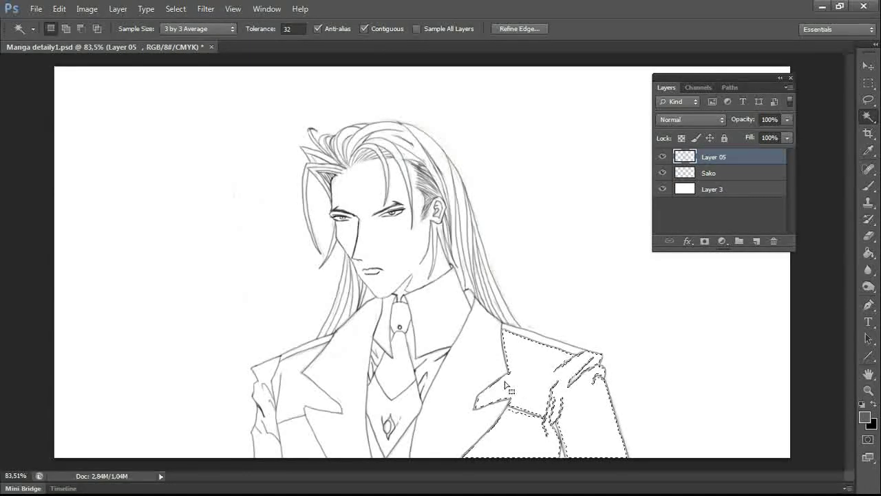
shift+click(463, 372)
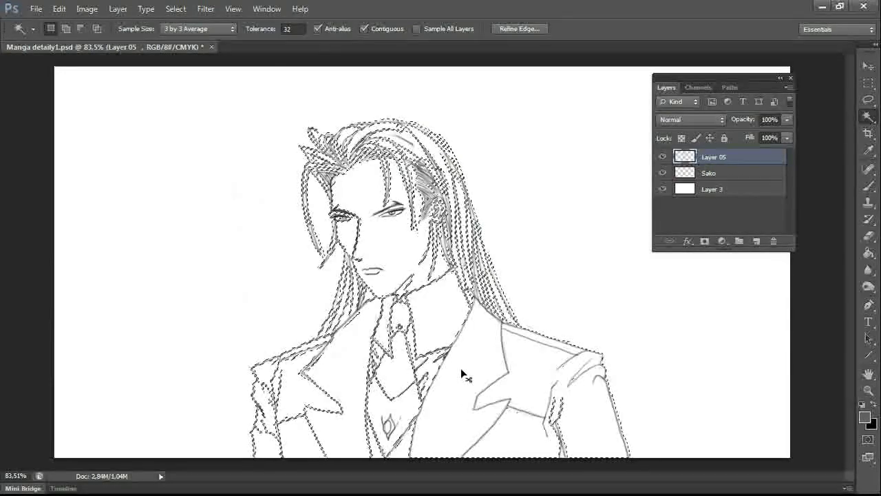
key(ctrl+z)
- Try painting the selected jacket half grey on Layer 05 with a 65 px brush at 25% opacity, and remove that paint
key(b)
right_click(517, 371)
drag(530, 356, 552, 355)
mouse_move(476, 317)
mouse_down()
mouse_move(402, 447)
mouse_move(542, 460)
mouse_move(518, 349)
mouse_up()
key(ctrl+d)
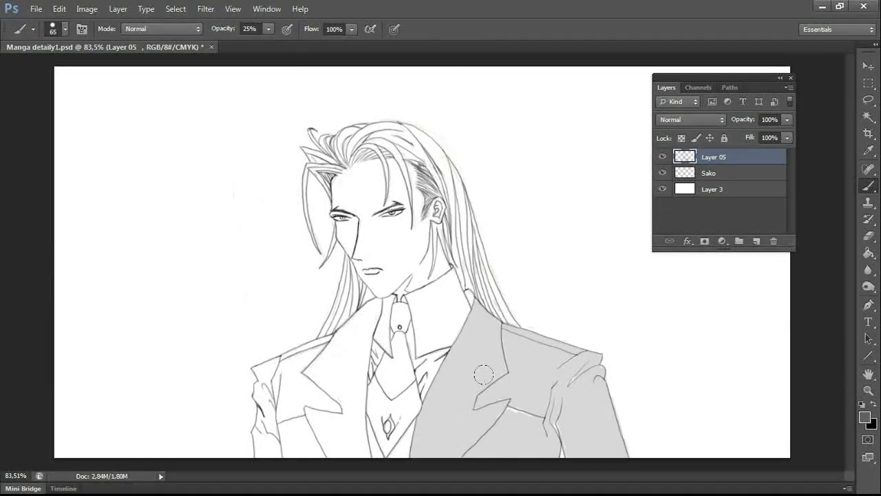
mouse_move(484, 374)
mouse_down()
mouse_move(509, 382)
mouse_move(501, 427)
mouse_up()
key(ctrl+z)
click(864, 418)
mouse_move(233, 399)
mouse_down()
mouse_move(221, 392)
mouse_move(221, 377)
mouse_up()
click(536, 248)
key(Delete)
- Paint the selected right half of the jacket dark grey on the Sako layer with the brush opacity set to 100%
click(682, 175)
mouse_move(461, 394)
mouse_down()
mouse_move(474, 338)
mouse_move(430, 422)
mouse_up()
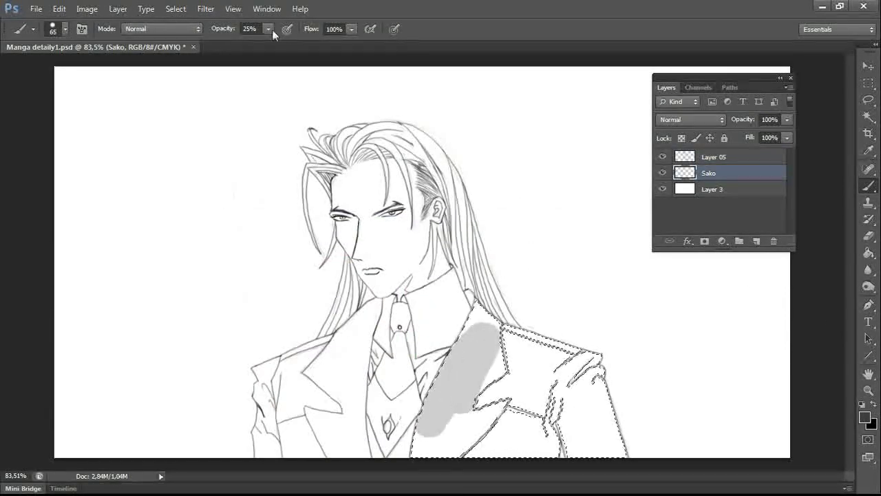
click(269, 30)
drag(269, 43, 321, 42)
drag(480, 316, 425, 438)
click(864, 417)
drag(234, 372, 229, 359)
click(537, 248)
mouse_move(479, 318)
mouse_down()
mouse_move(464, 313)
mouse_move(475, 444)
mouse_move(622, 441)
mouse_move(474, 337)
mouse_up()
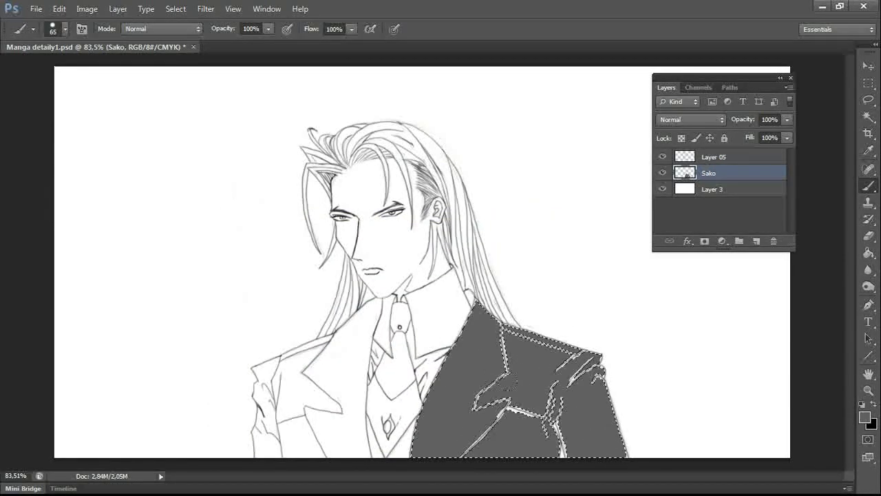
- Deselect the jacket and paint over the white gaps along its lapel, seam and sleeve fold lines
key(ctrl+d)
drag(482, 371, 496, 387)
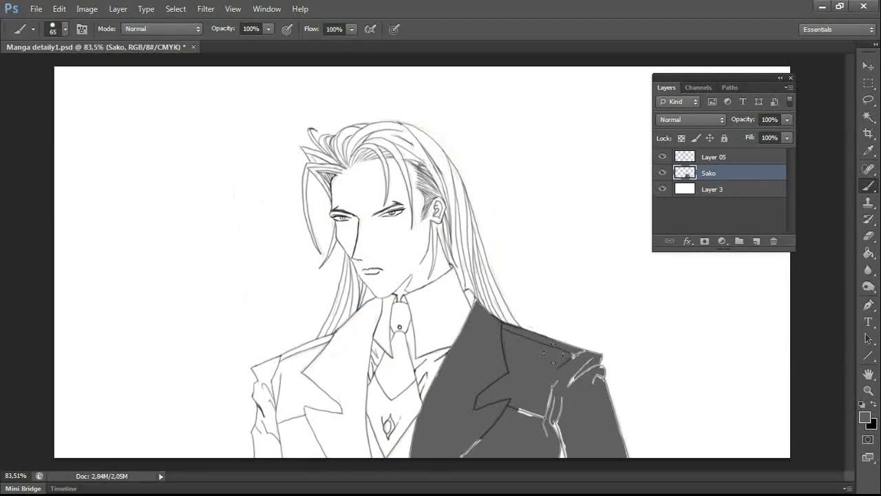
drag(554, 352, 565, 353)
mouse_move(583, 383)
mouse_down()
mouse_move(550, 433)
mouse_move(462, 450)
mouse_move(437, 371)
mouse_move(490, 307)
mouse_move(530, 325)
mouse_up()
- Erase the grey spilling past the lapel's inner edge with a smaller eraser and fill the gaps at its lower end
key(e)
right_click(508, 295)
mouse_move(492, 297)
mouse_down()
mouse_move(505, 315)
mouse_move(456, 344)
mouse_move(440, 393)
mouse_up()
key(b)
right_click(443, 324)
click(469, 357)
mouse_move(419, 451)
mouse_down()
mouse_move(428, 425)
mouse_move(418, 454)
mouse_up()
- Clean the grey fill along the right sleeve's outer edge by erasing the overspill with a 17 px eraser and repainting gaps
key(e)
mouse_move(635, 448)
mouse_down()
mouse_move(610, 365)
mouse_move(579, 340)
mouse_move(571, 351)
mouse_move(624, 420)
mouse_move(625, 461)
mouse_up()
key(b)
key(e)
drag(613, 381, 619, 400)
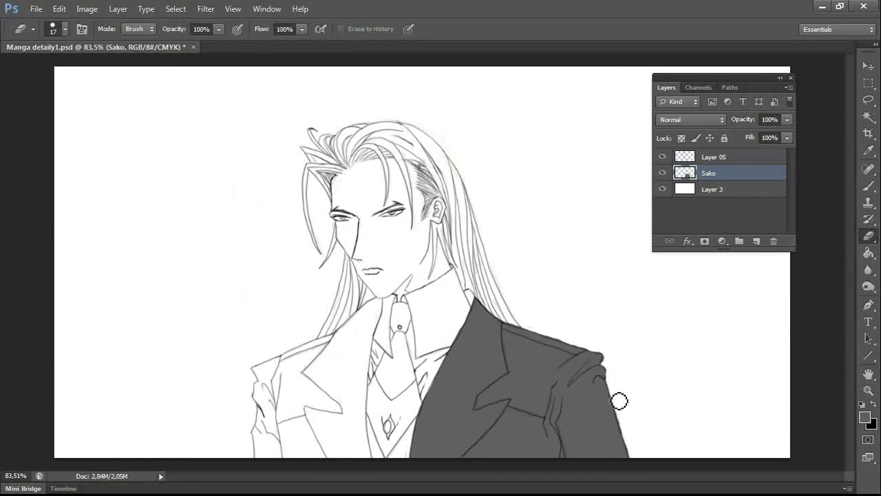
key(b)
drag(624, 448, 625, 457)
key(e)
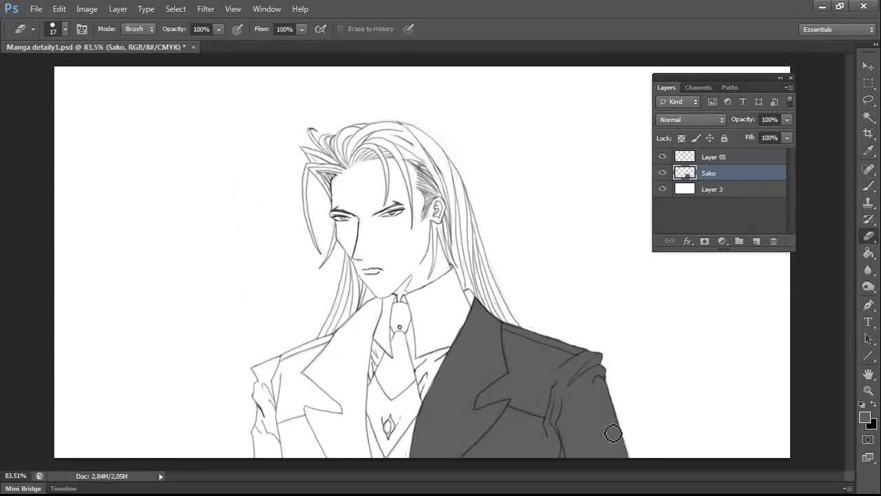
- Fill the small back-collar piece beside the neck, above the right lapel, with dark grey on the Sako layer
key(b)
key(e)
drag(472, 301, 465, 310)
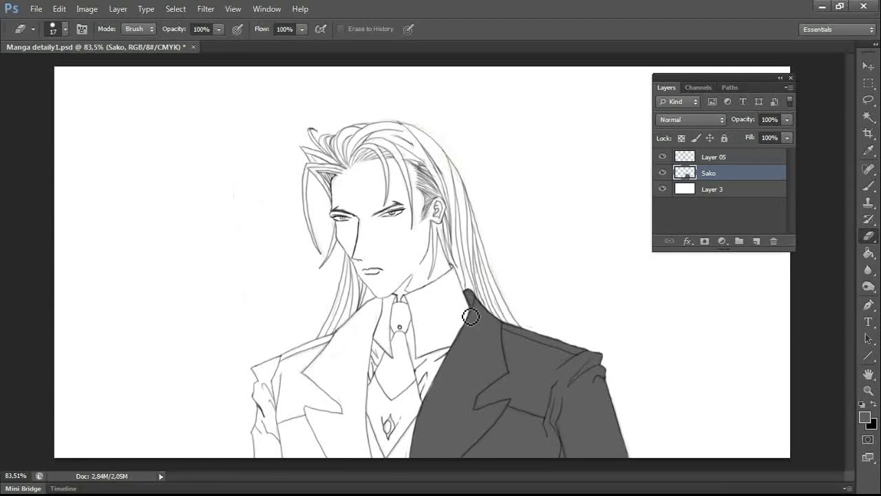
- Roughly paint the left lapel and front of the jacket dark grey on the Sako layer
key(b)
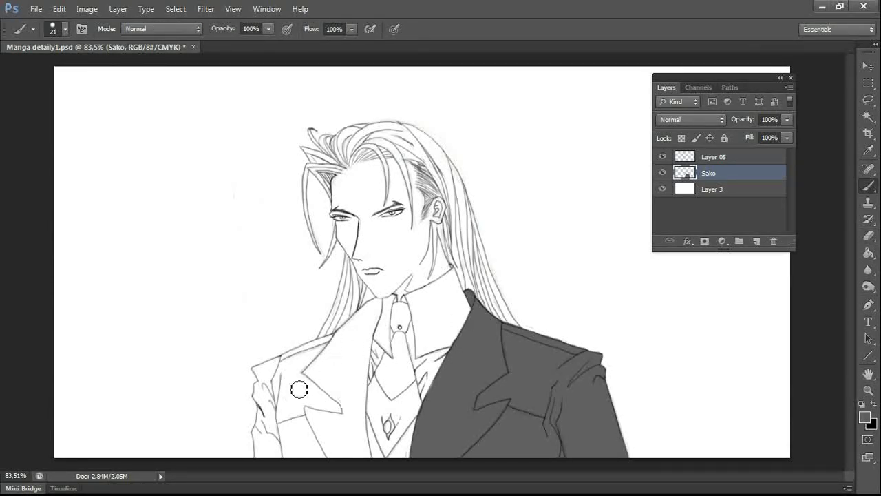
mouse_move(299, 388)
mouse_down()
mouse_move(303, 413)
mouse_move(346, 441)
mouse_move(341, 334)
mouse_up()
drag(303, 413, 330, 457)
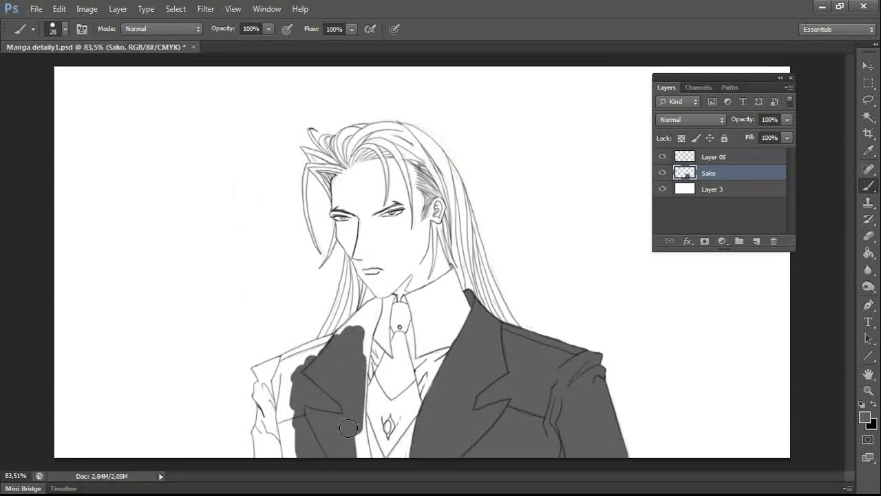
drag(345, 420, 365, 440)
- Select the left lapel, shoulder, sleeve and front areas of the jacket on Layer 05 with the Magic Wand
click(774, 157)
key(w)
click(336, 365)
shift+click(303, 352)
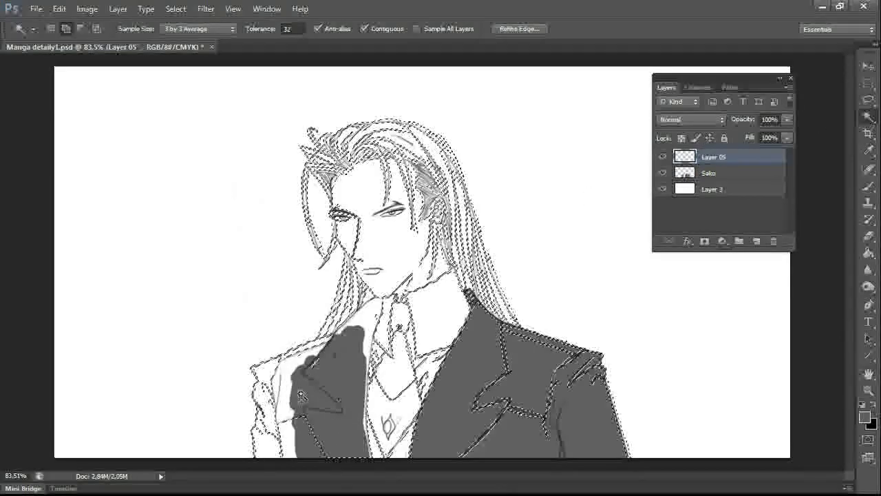
key(ctrl+z)
shift+click(301, 355)
shift+click(270, 392)
shift+click(289, 432)
- Paint the selected left half of the jacket dark grey on the Sako layer, then deselect it
click(729, 174)
key(b)
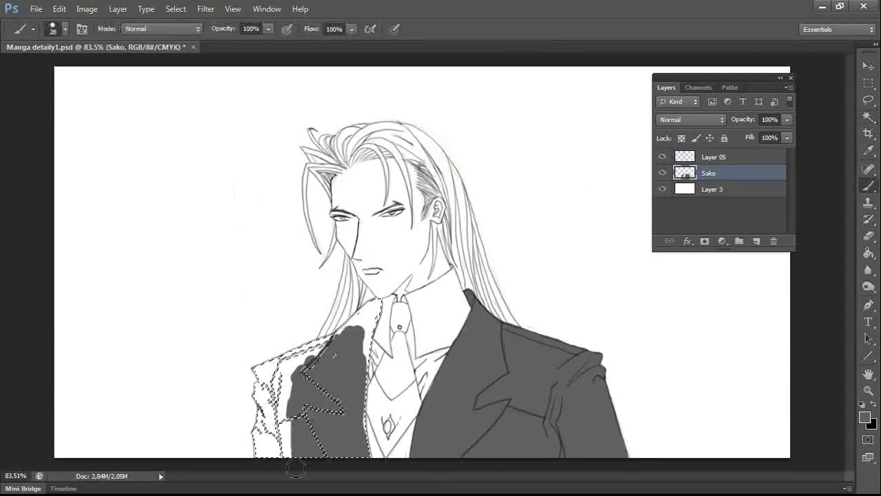
right_click(318, 413)
drag(342, 329, 356, 329)
mouse_move(292, 427)
mouse_down()
mouse_move(265, 363)
mouse_move(318, 340)
mouse_up()
mouse_move(297, 387)
mouse_down()
mouse_move(336, 413)
mouse_move(289, 423)
mouse_move(296, 366)
mouse_move(393, 319)
mouse_up()
key(ctrl+d)
- Fill the white gaps along the left lapel's inner edge down to the hem with a 5 px brush
key(z)
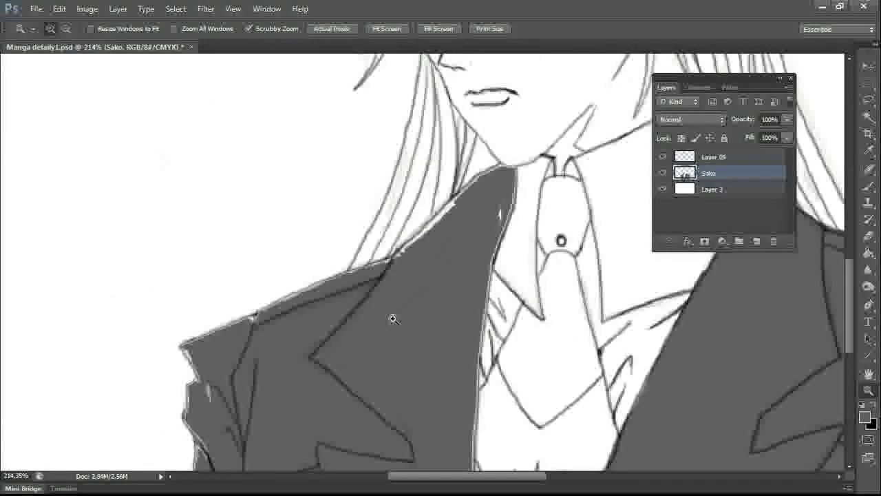
key(b)
right_click(429, 318)
drag(467, 329, 455, 329)
drag(501, 209, 503, 227)
right_click(482, 260)
mouse_move(509, 277)
mouse_down()
mouse_move(479, 360)
mouse_move(490, 314)
mouse_move(480, 438)
mouse_up()
drag(848, 273, 849, 330)
drag(470, 169, 489, 332)
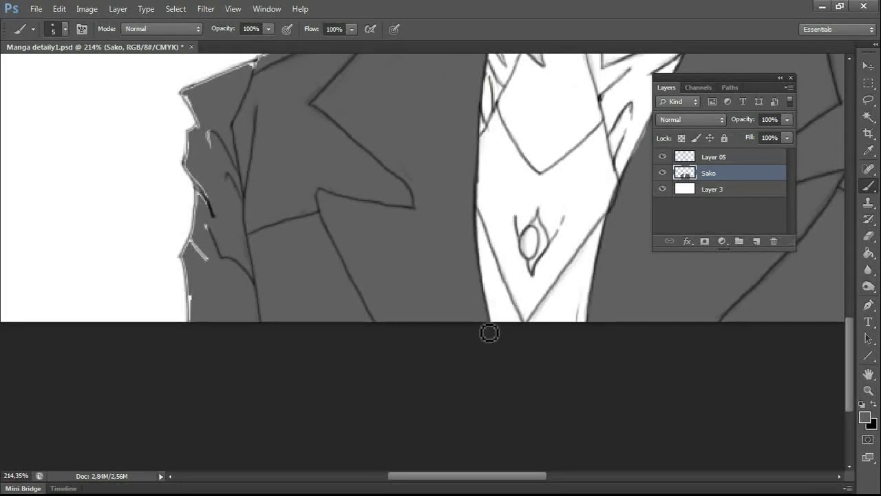
- Paint over the remaining white gaps along the left sleeve's outline and fold lines in dark grey
scroll(488, 333, up, 3)
mouse_move(399, 204)
mouse_down()
mouse_move(505, 120)
mouse_move(517, 155)
mouse_move(238, 276)
mouse_move(199, 311)
mouse_move(227, 367)
mouse_move(194, 340)
mouse_move(202, 440)
mouse_move(222, 397)
mouse_up()
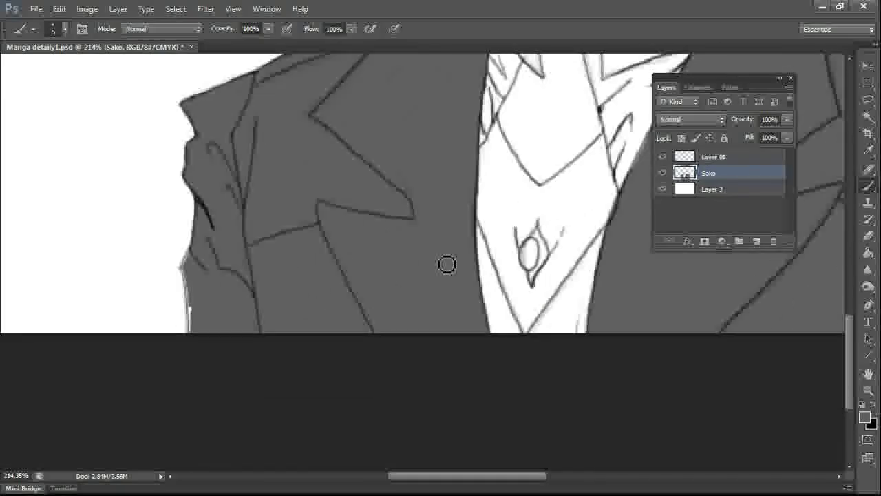
mouse_move(446, 261)
mouse_down()
mouse_move(186, 271)
mouse_move(197, 298)
mouse_up()
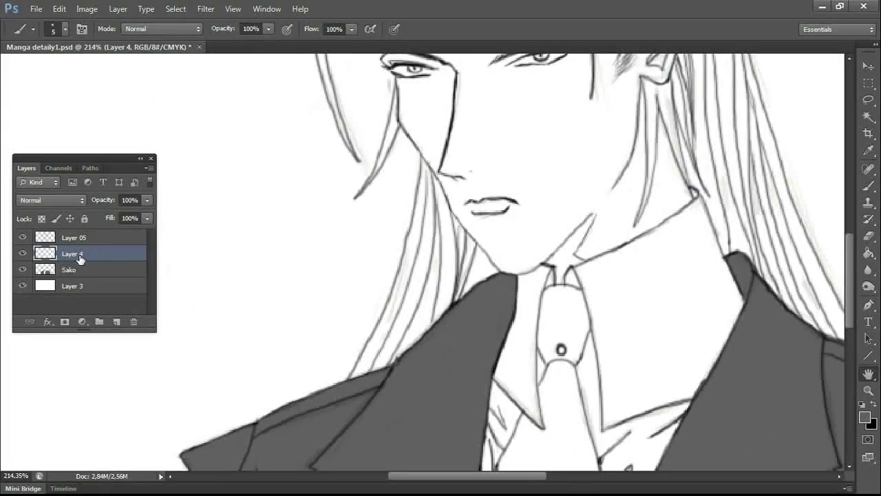
- Rename the new empty layer above Sako as kravata
key(h)
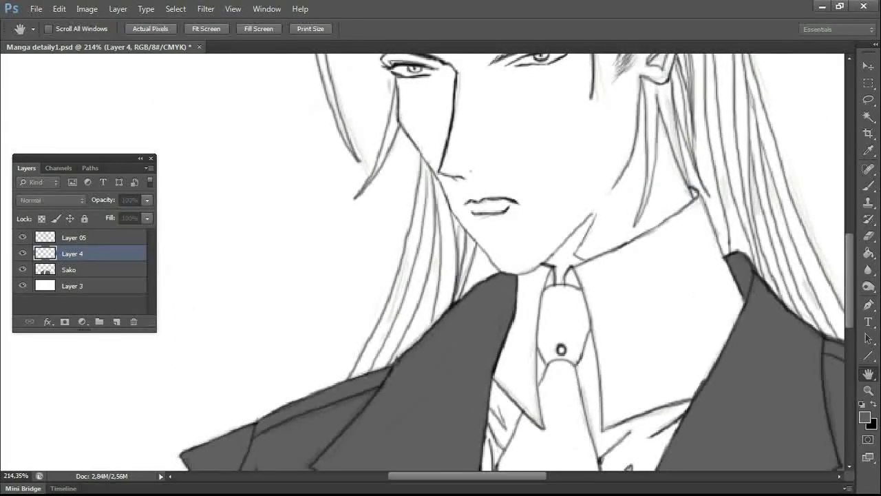
key(b)
double_click(72, 253)
text(kravata)
key(Return)
- Choose a mid grey foreground colour and move the kravata layer below Sako
scroll(852, 276, down, 3)
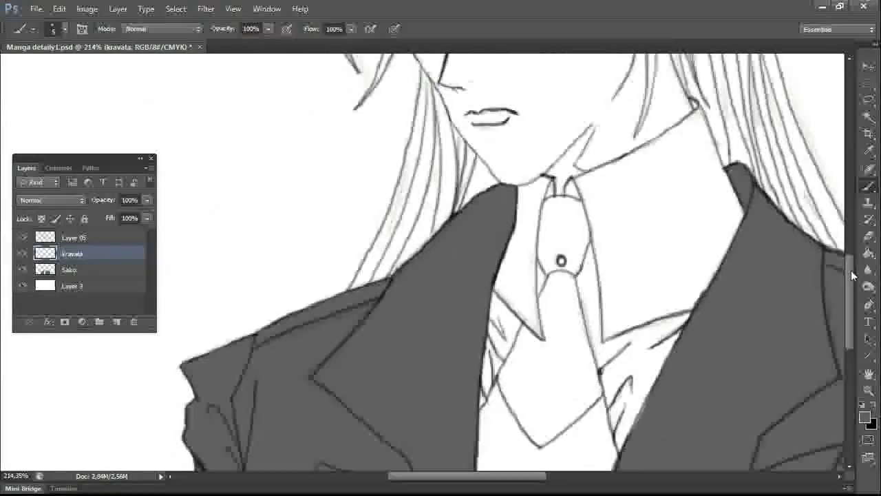
drag(852, 276, 852, 330)
click(865, 416)
drag(235, 344, 226, 317)
click(536, 249)
drag(89, 253, 88, 279)
- Paint the tie and the waistcoat mid grey on the kravata layer, ending with a 13 px brush around the knot
right_click(516, 254)
drag(533, 292, 548, 291)
drag(582, 224, 575, 194)
mouse_move(506, 254)
mouse_down()
mouse_move(500, 171)
mouse_move(529, 169)
mouse_up()
scroll(529, 169, up, 4)
right_click(539, 285)
drag(567, 319, 560, 319)
mouse_move(495, 335)
mouse_down()
mouse_move(499, 323)
mouse_move(596, 344)
mouse_move(567, 210)
mouse_move(545, 263)
mouse_move(578, 145)
mouse_move(554, 133)
mouse_move(545, 196)
mouse_move(592, 138)
mouse_up()
- Erase the grey spilling past the tie knot and upper tie edges with a 17 px and a 3 px eraser
key(e)
key(b)
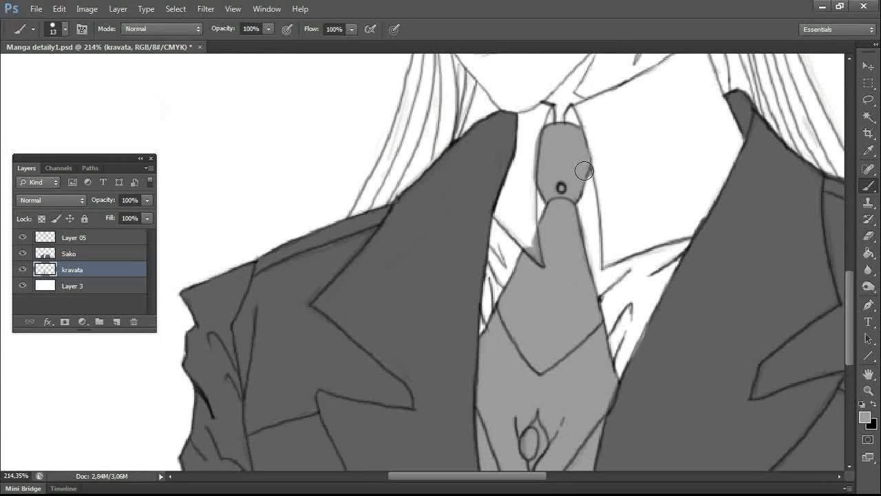
key(e)
mouse_move(584, 169)
mouse_down()
mouse_move(587, 152)
mouse_move(576, 188)
mouse_up()
key(b)
key(e)
key(b)
key(e)
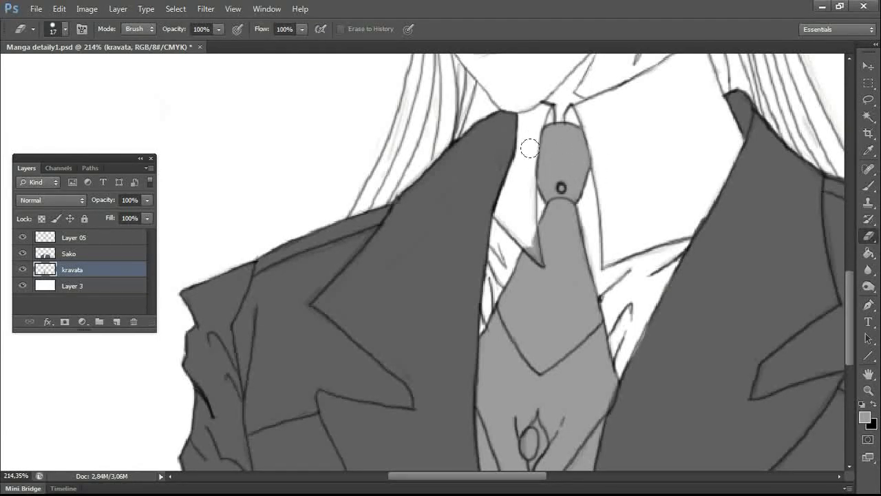
key(b)
key(e)
right_click(527, 241)
drag(538, 229, 528, 230)
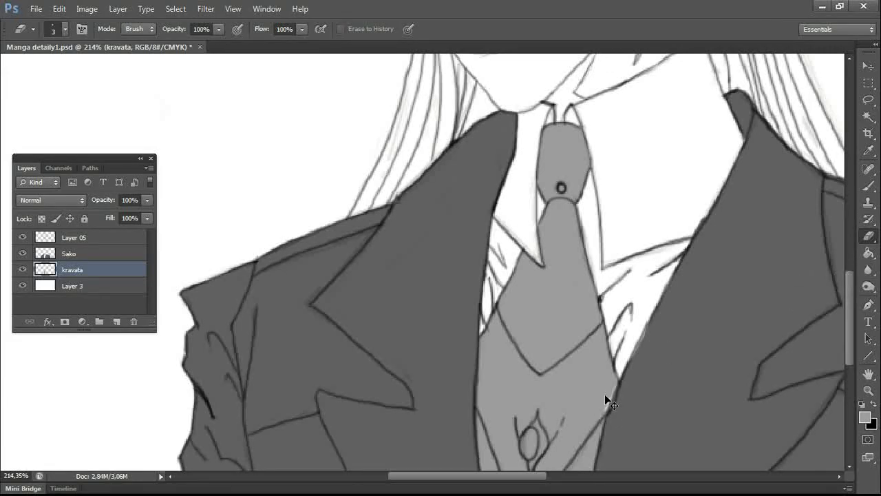
- Fit the drawing on screen and rename the new empty layer above Sako as stiny
click(105, 253)
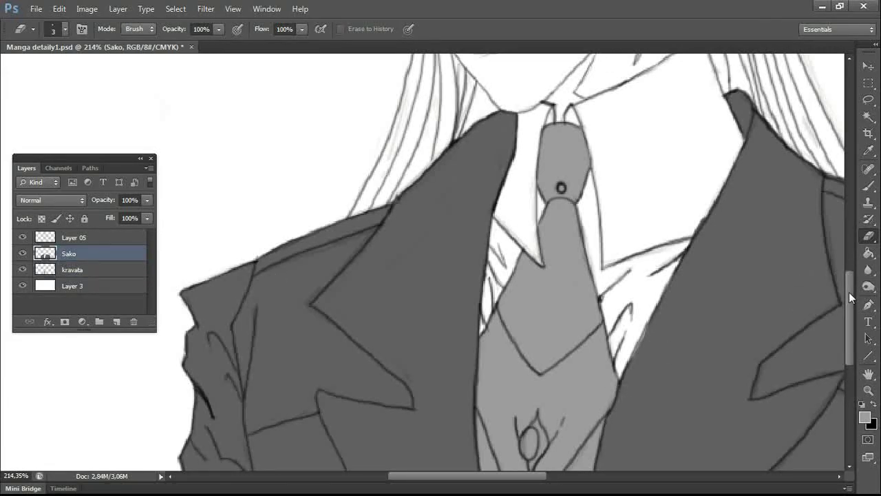
key(ctrl+0)
key(z)
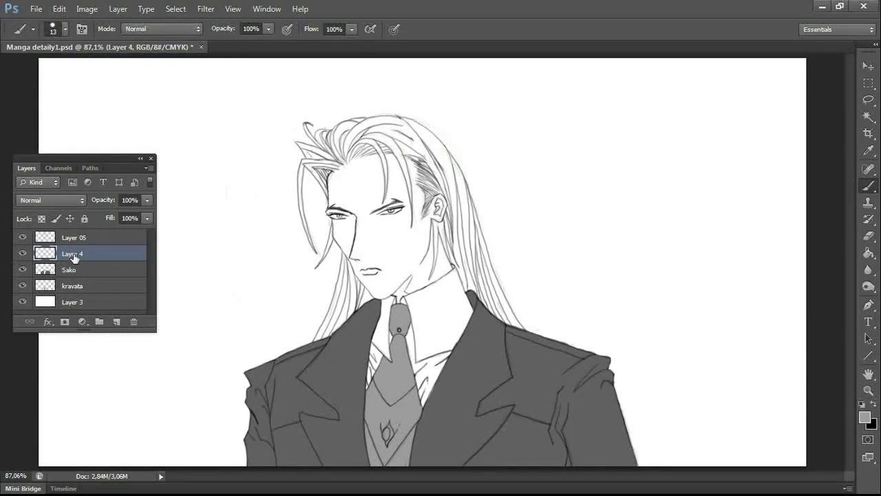
double_click(74, 255)
text(stíny)
key(Return)
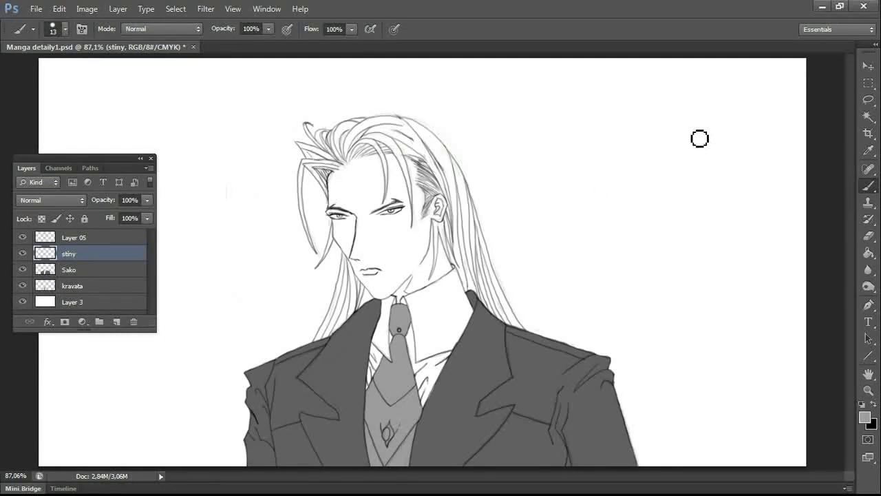
click(718, 84)
drag(693, 103, 719, 83)
key(ctrl+z)
- Draw a grey circle with rays in the empty area beside the head on the stiny layer to mark the light source
mouse_move(149, 83)
mouse_down()
mouse_move(209, 112)
mouse_move(138, 88)
mouse_up()
drag(213, 91, 378, 84)
drag(241, 155, 294, 174)
drag(201, 221, 232, 265)
drag(108, 158, 663, 86)
drag(107, 219, 140, 397)
drag(612, 88, 610, 93)
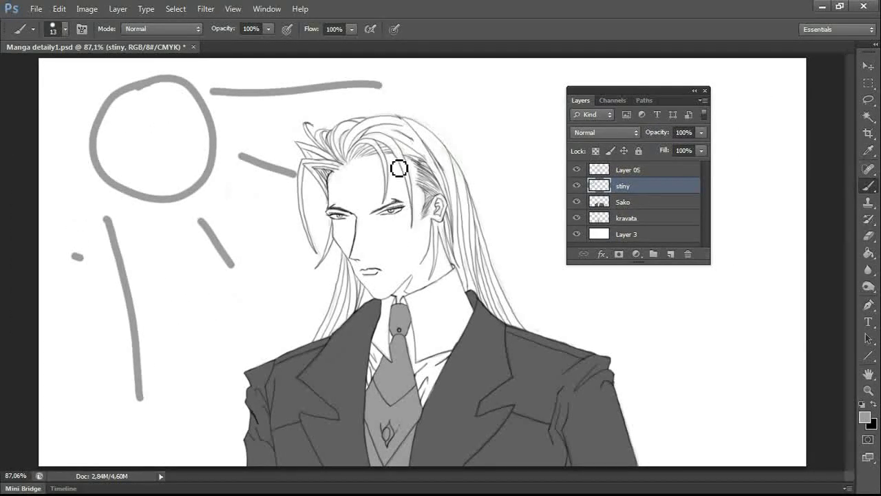
- Choose a very light grey and shade the forehead under the hairline, the temple and the hair behind the neck
right_click(394, 201)
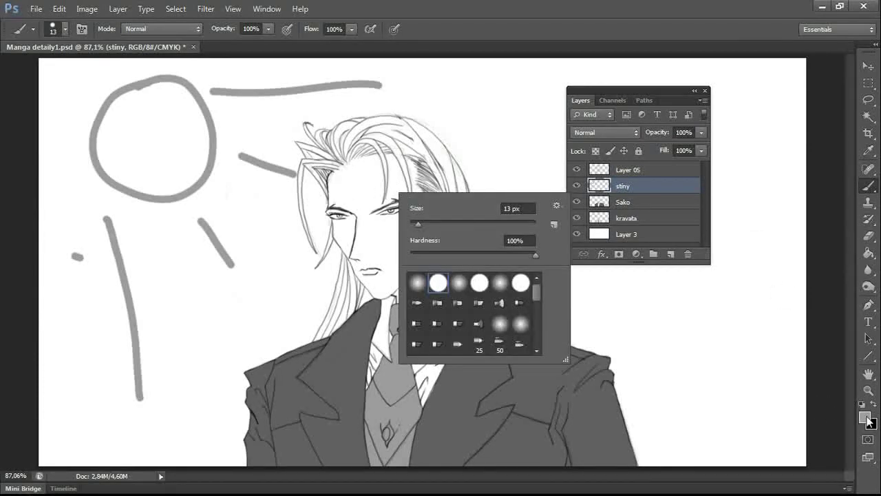
click(867, 420)
click(233, 269)
click(536, 250)
mouse_move(337, 192)
mouse_down()
mouse_move(385, 163)
mouse_move(342, 190)
mouse_up()
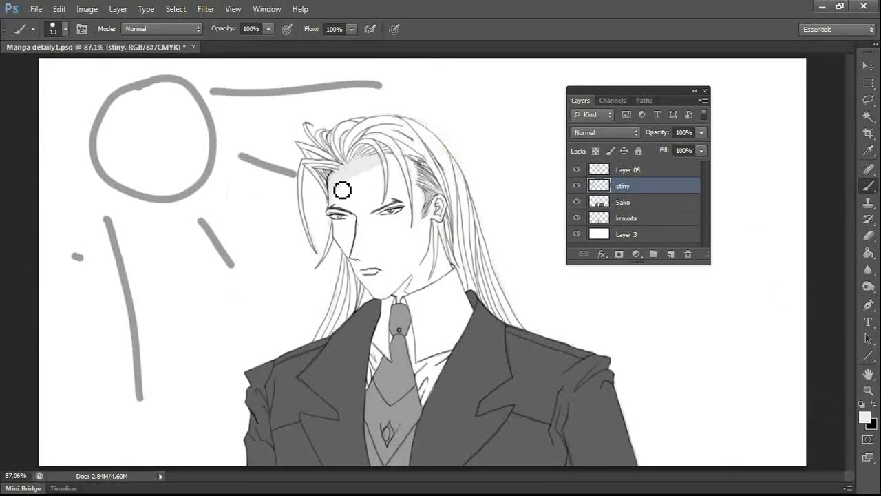
mouse_move(394, 163)
mouse_down()
mouse_move(419, 166)
mouse_move(430, 200)
mouse_up()
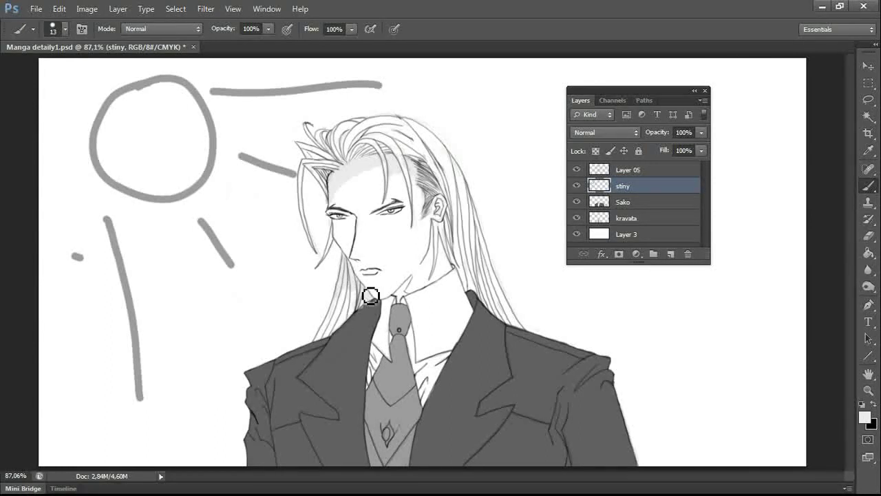
key(e)
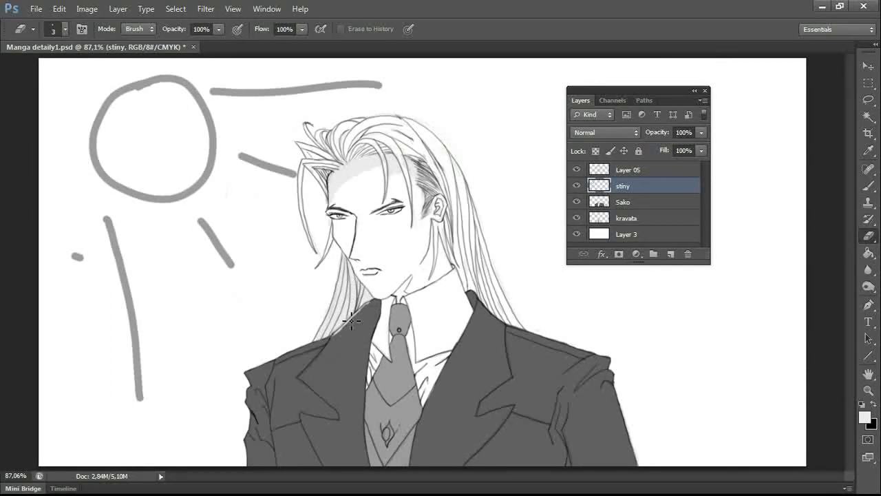
key(b)
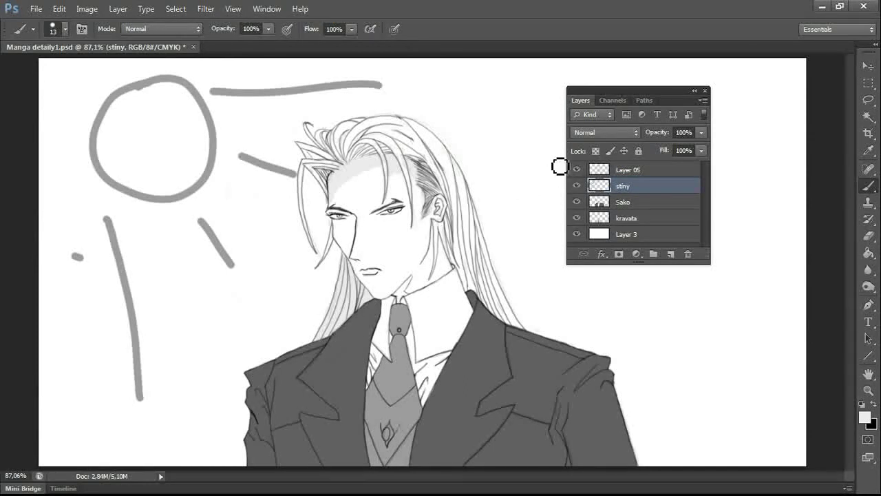
- Shade the shirt beside the tie in light grey and move the stiny layer below kravata
drag(382, 365, 375, 407)
key(ctrl+bracketleft)
key(ctrl+bracketleft)
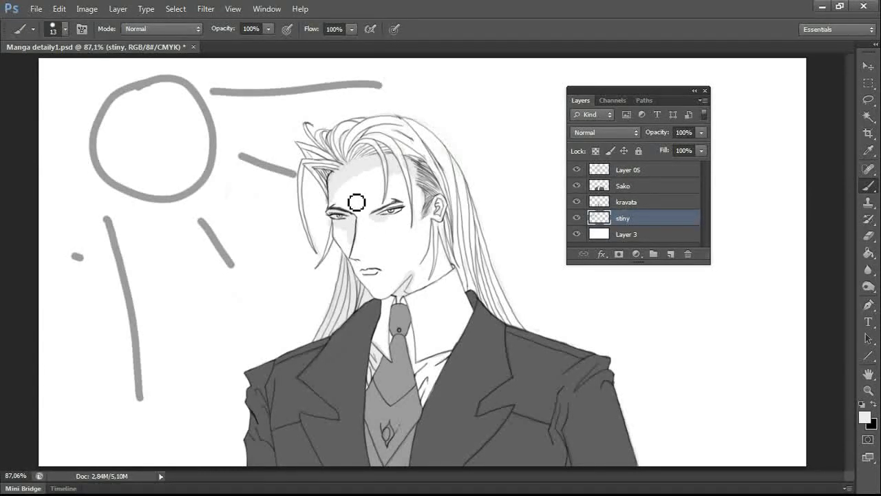
- Trim the light grey shadows under the left eye, on the forehead and at the temple with a 15 px eraser
key(z)
drag(358, 220, 405, 234)
key(e)
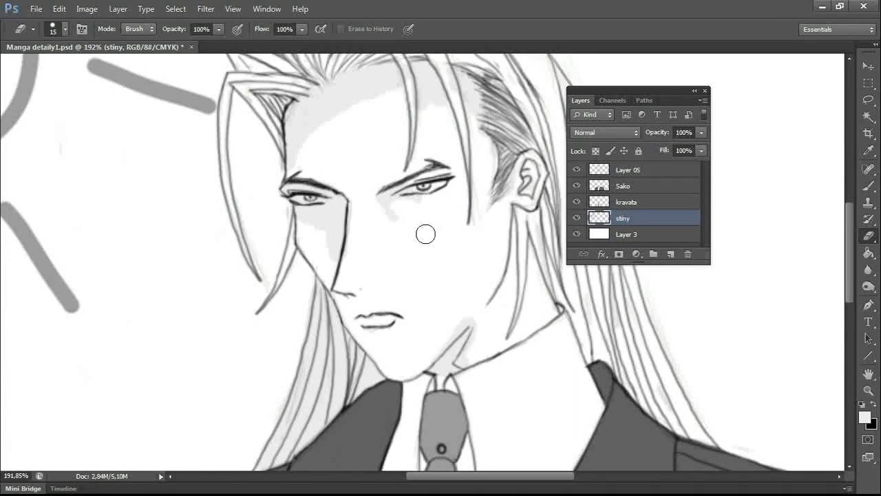
mouse_move(296, 194)
mouse_down()
mouse_move(299, 221)
mouse_move(329, 213)
mouse_move(329, 252)
mouse_up()
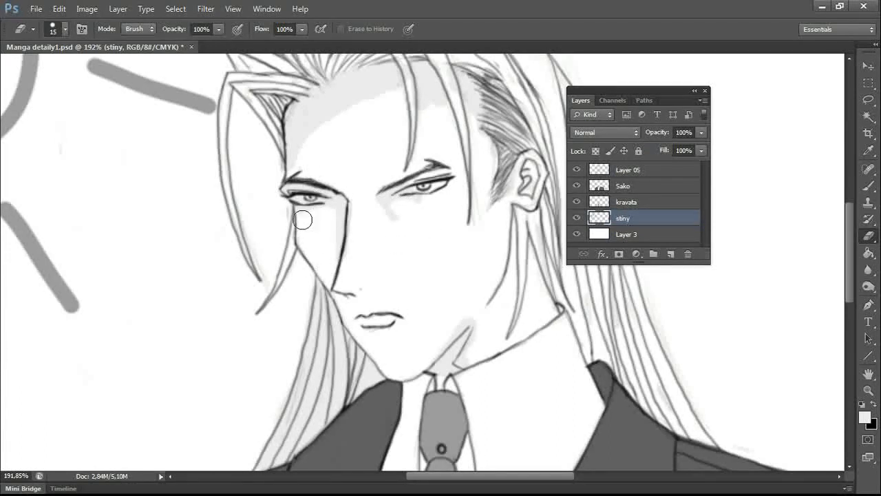
mouse_move(310, 161)
mouse_down()
mouse_move(296, 141)
mouse_move(390, 98)
mouse_move(298, 136)
mouse_up()
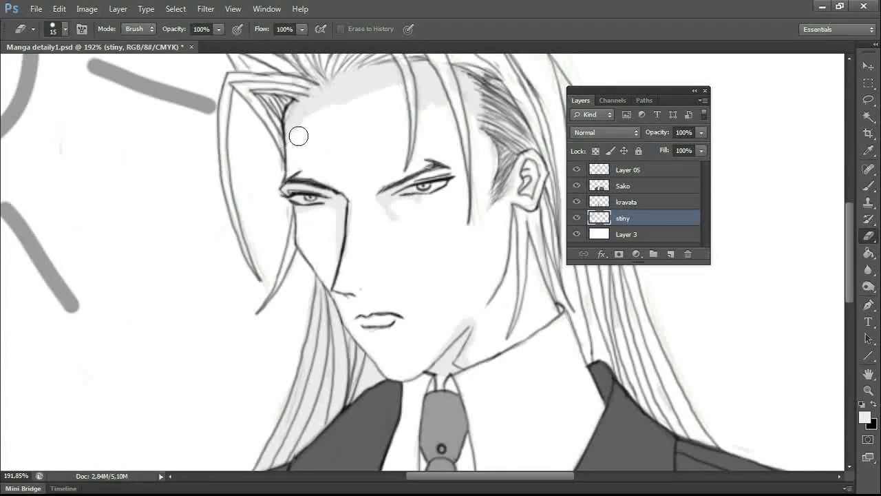
drag(422, 93, 424, 83)
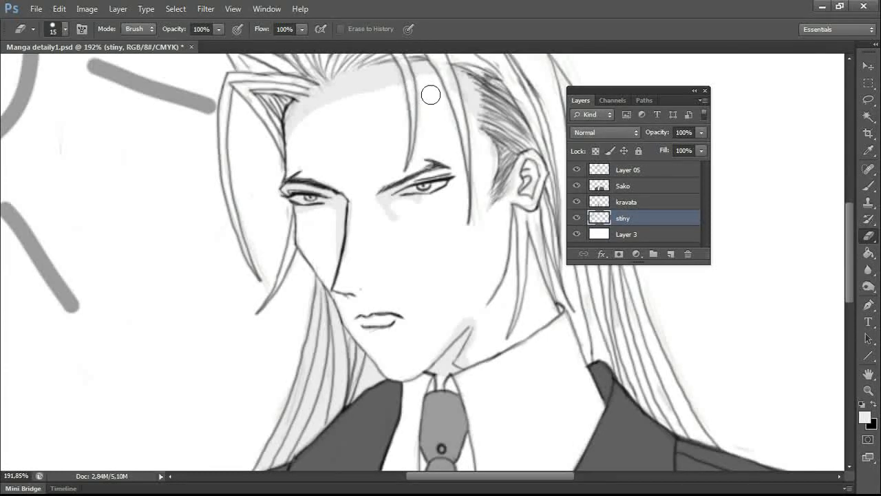
drag(471, 111, 458, 89)
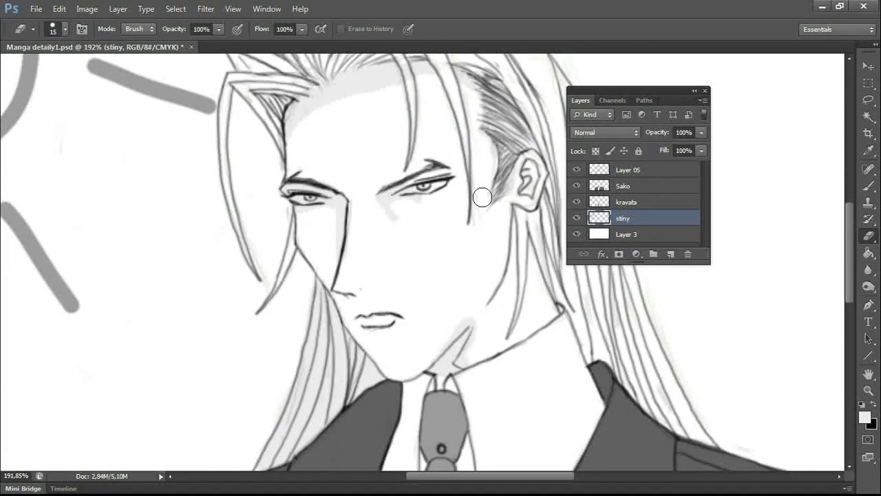
- Add a light grey shadow to the neck behind the jaw, under the hair strands
mouse_move(552, 291)
mouse_down()
mouse_move(556, 315)
mouse_move(530, 245)
mouse_move(526, 337)
mouse_move(524, 327)
mouse_move(517, 339)
mouse_move(515, 225)
mouse_move(498, 299)
mouse_move(484, 298)
mouse_move(497, 274)
mouse_move(525, 280)
mouse_move(521, 239)
mouse_move(510, 294)
mouse_move(514, 273)
mouse_move(491, 308)
mouse_move(506, 234)
mouse_move(488, 351)
mouse_move(528, 306)
mouse_move(523, 324)
mouse_move(496, 342)
mouse_up()
scroll(812, 196, up, 3)
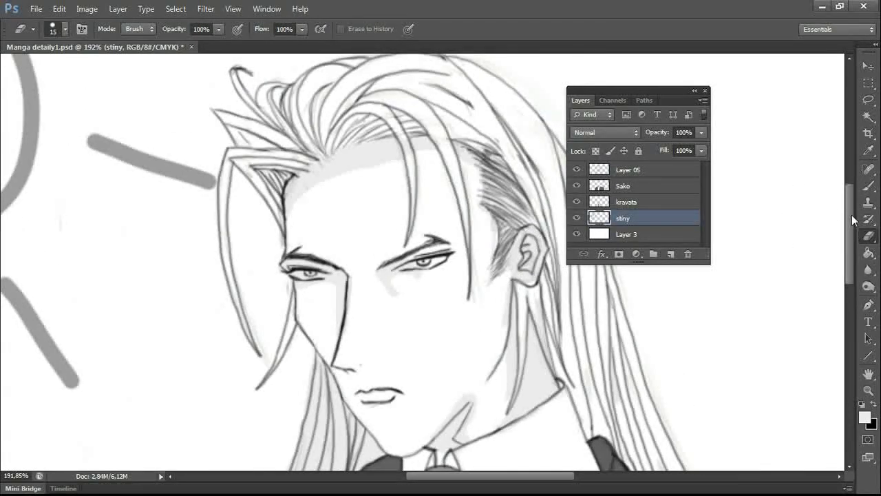
mouse_move(850, 220)
mouse_down()
mouse_move(847, 275)
mouse_move(847, 257)
mouse_up()
- Shade the shirt collar along the right lapel in light grey and thin the shadow's edge with a 15 px eraser
key(b)
mouse_move(573, 374)
mouse_down()
mouse_move(596, 344)
mouse_move(564, 392)
mouse_up()
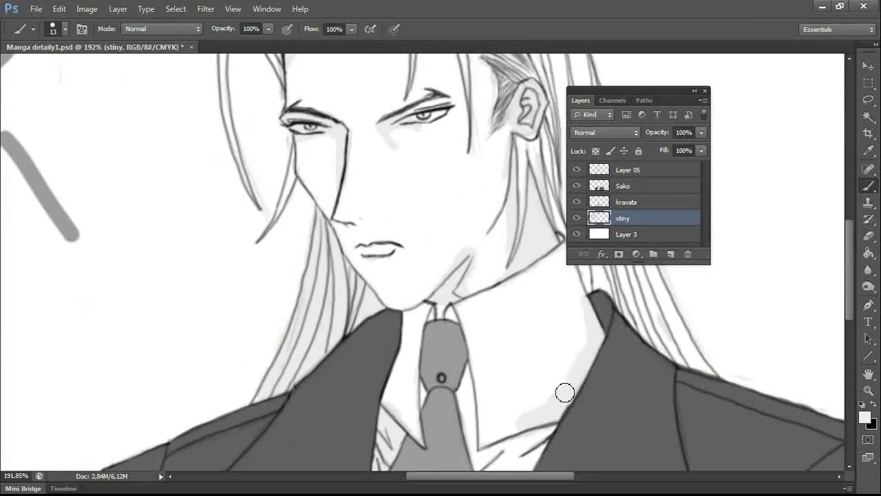
key(e)
mouse_move(581, 305)
mouse_down()
mouse_move(566, 377)
mouse_move(527, 420)
mouse_up()
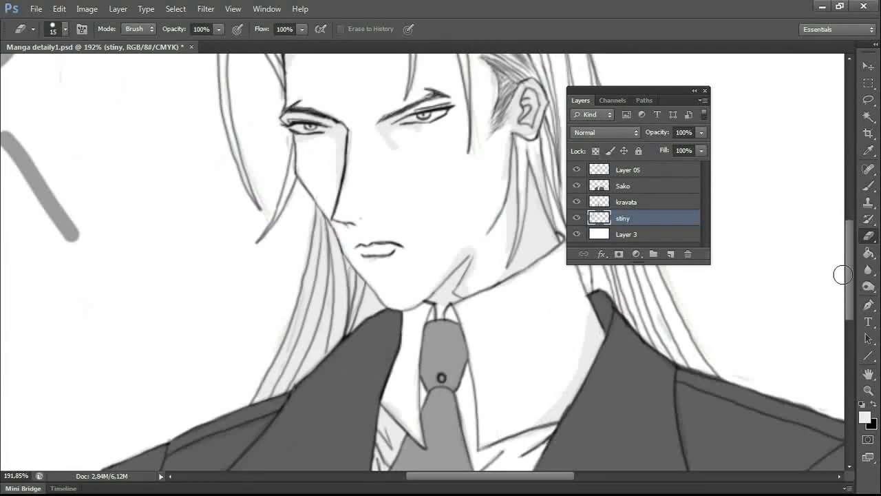
scroll(843, 274, down, 5)
key(b)
key(e)
scroll(850, 332, down, 5)
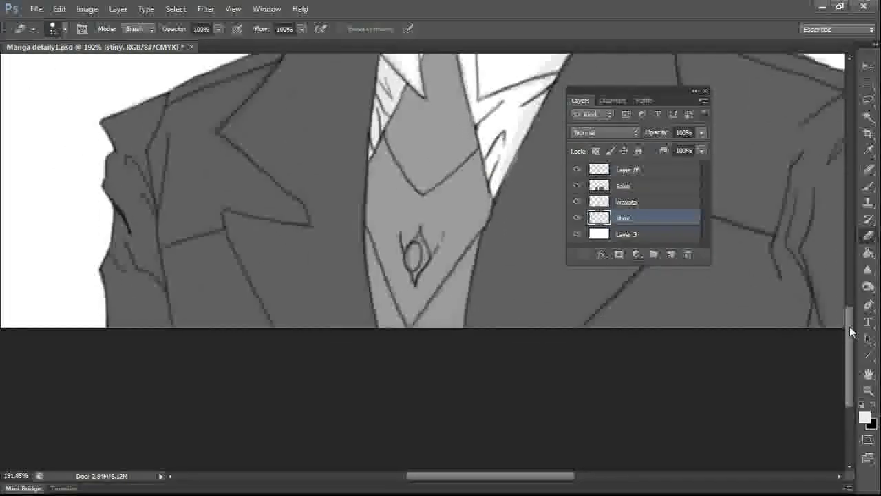
drag(850, 328, 851, 282)
key(z)
drag(613, 359, 583, 360)
click(640, 202)
drag(850, 275, 850, 267)
click(657, 186)
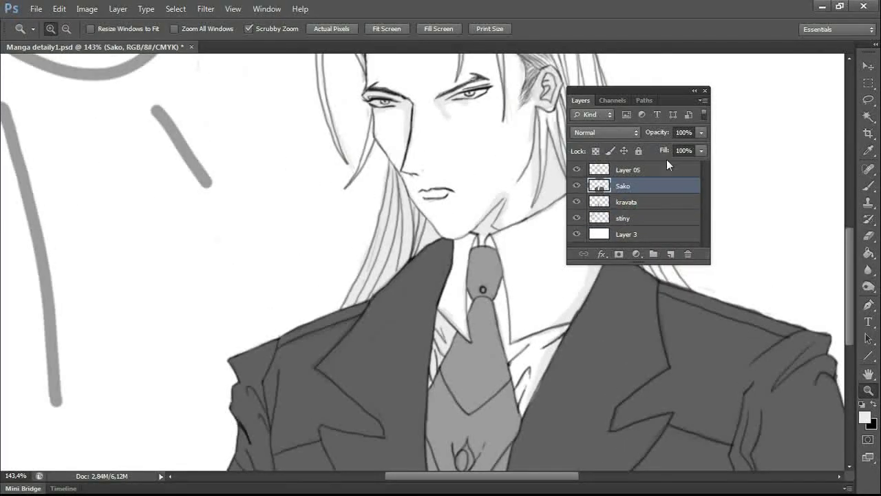
scroll(851, 256, up, 3)
key(b)
key(alt+bracketleft)
key(alt+bracketleft)
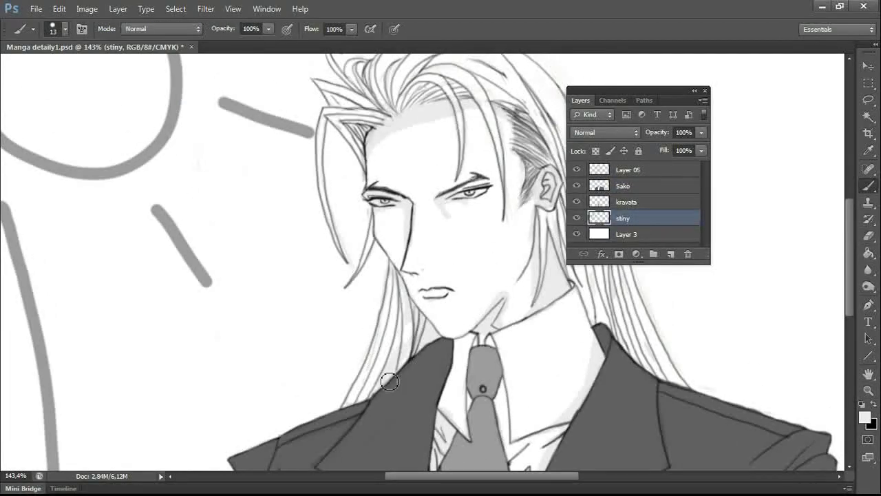
- Soften the light grey shadows on the stiny layer with a Gaussian Blur of 3.9 pixels radius
key(e)
key(b)
key(e)
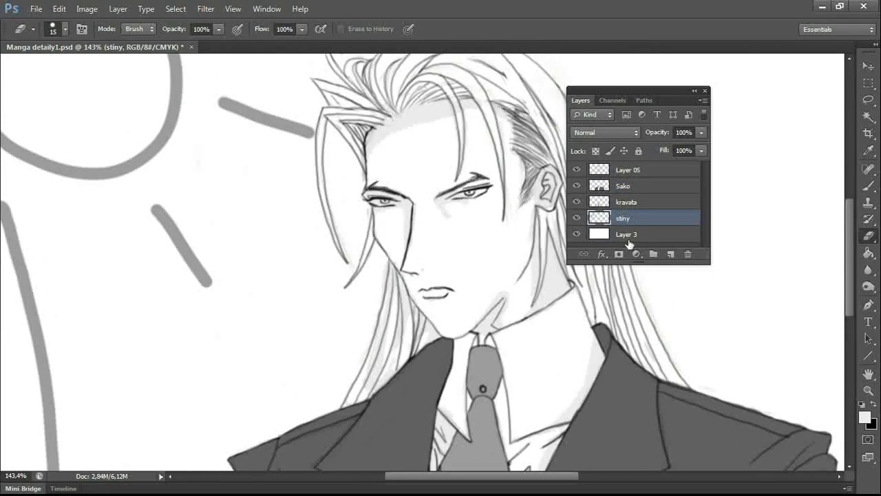
scroll(419, 191, up, 2)
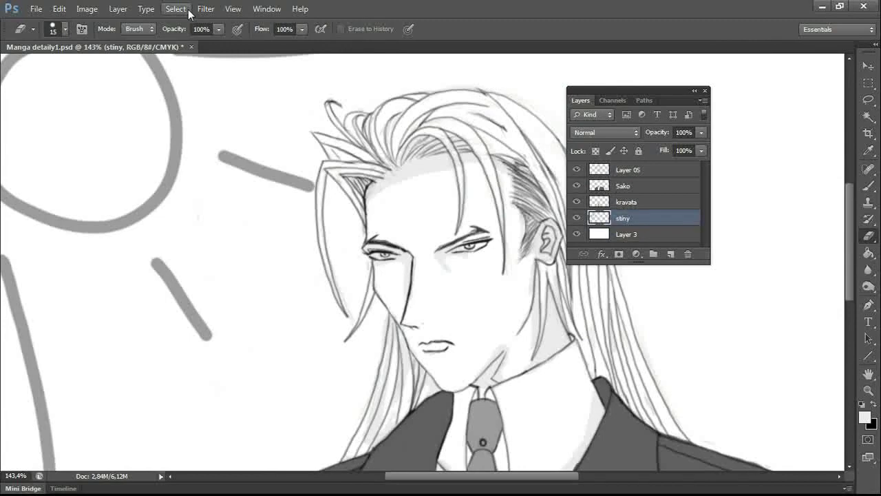
click(206, 9)
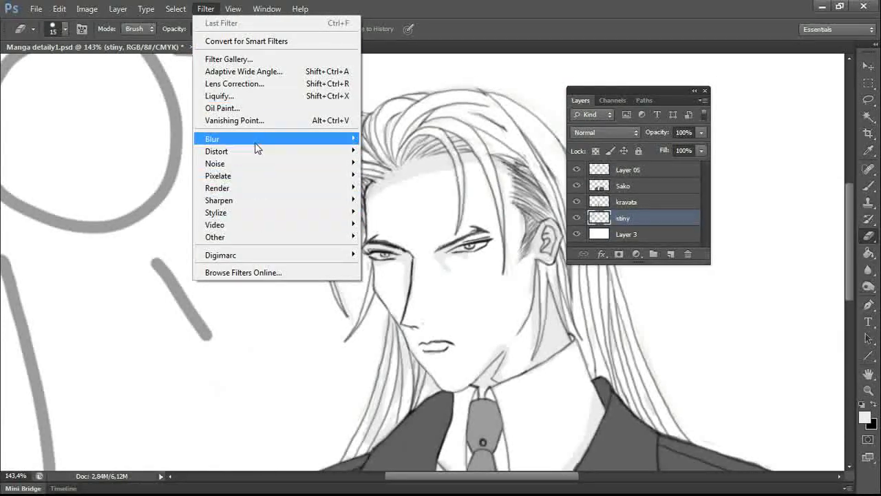
mouse_move(255, 143)
click(403, 231)
drag(441, 88, 747, 112)
mouse_move(679, 306)
mouse_down()
mouse_move(705, 305)
mouse_move(671, 309)
mouse_move(681, 305)
mouse_up()
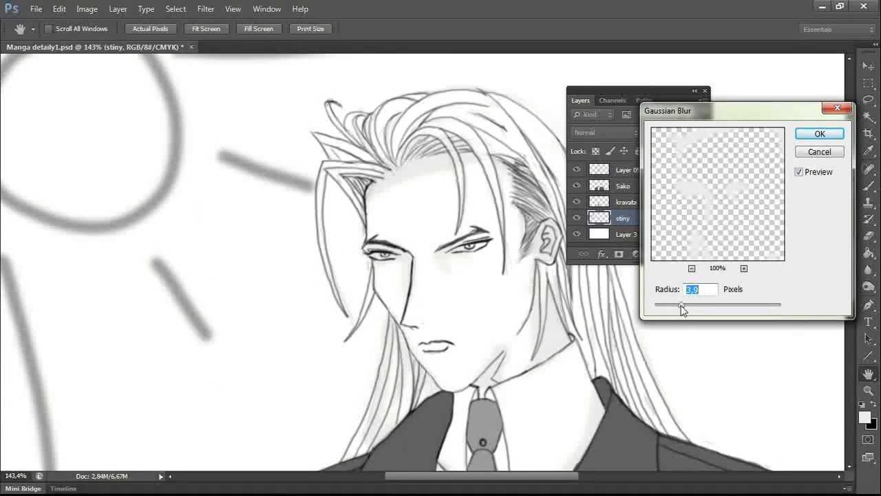
click(818, 135)
- Set the eraser to 43% opacity with 100% flow, move the layer list off the hair, and save the document
key(e)
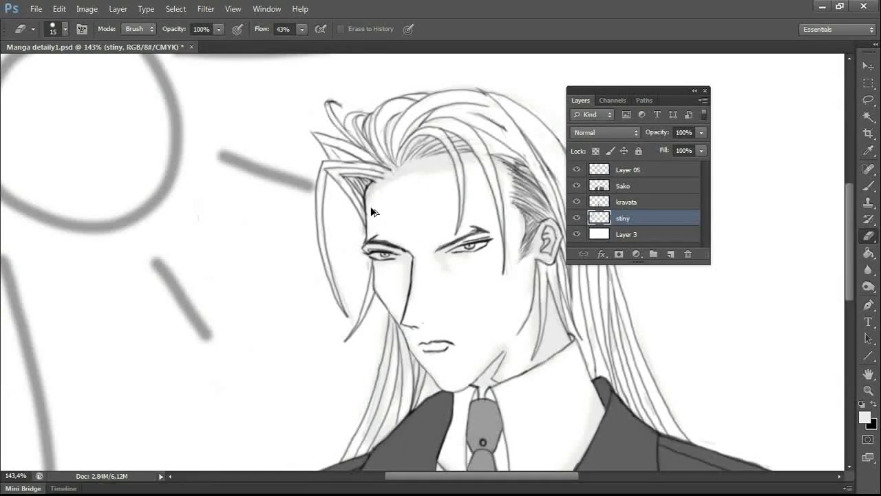
key(shift+0)
key(4)
key(3)
drag(630, 90, 718, 80)
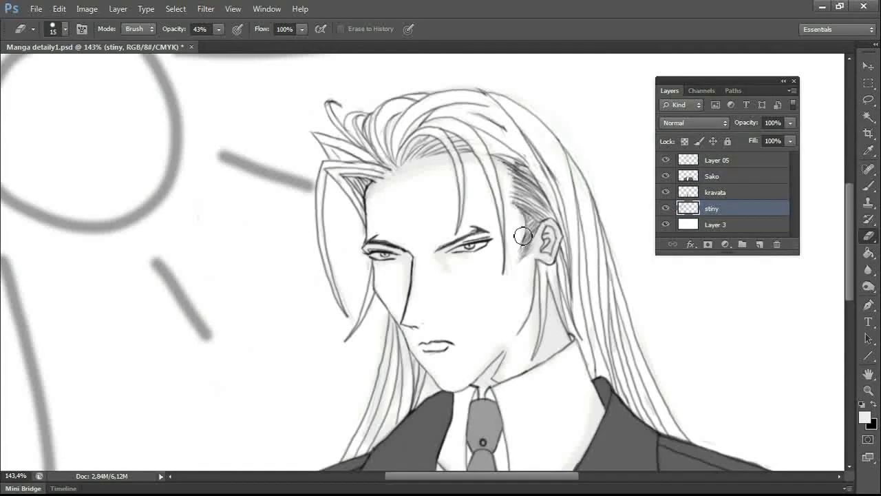
scroll(407, 365, down, 5)
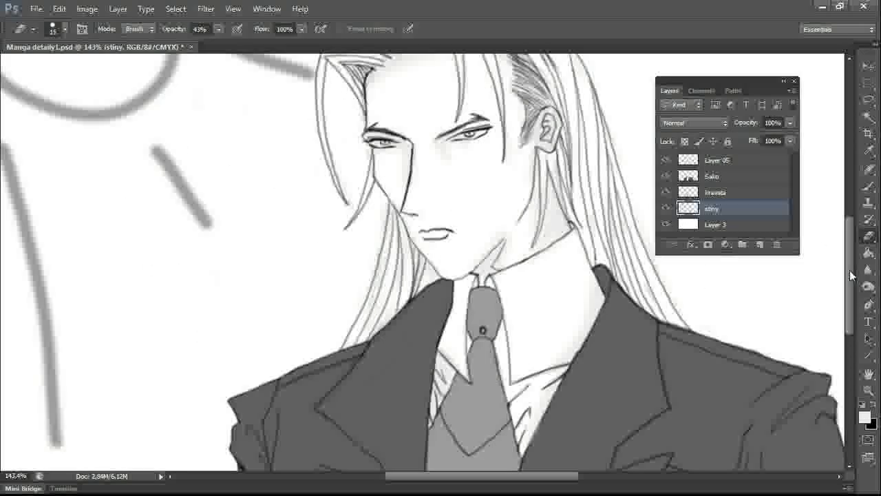
scroll(444, 265, up, 2)
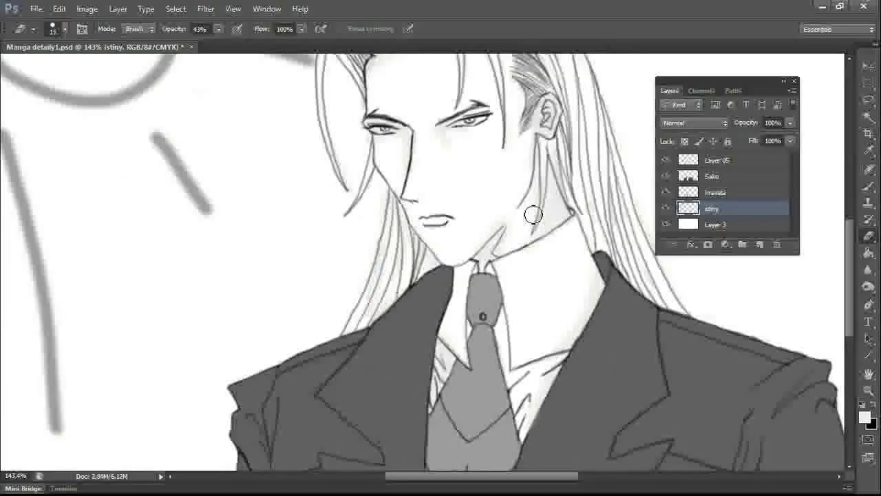
mouse_move(850, 251)
mouse_down()
mouse_move(863, 212)
mouse_move(863, 241)
mouse_up()
click(666, 198)
click(666, 197)
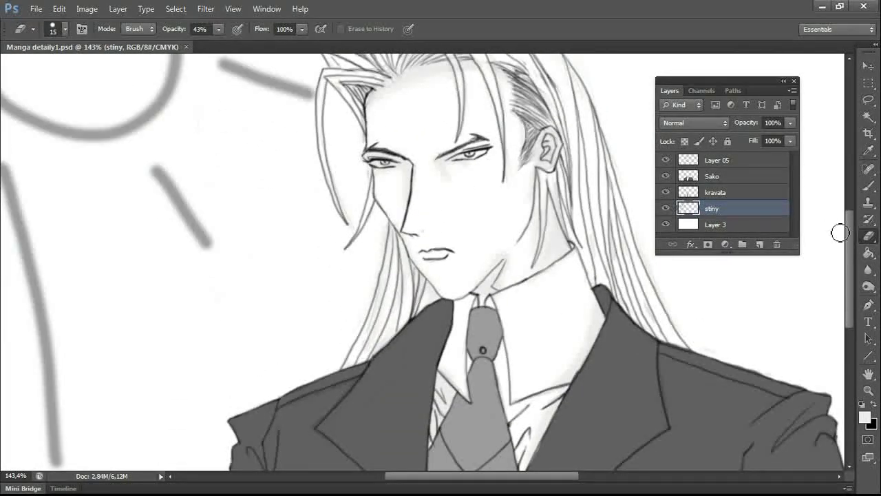
key(space)
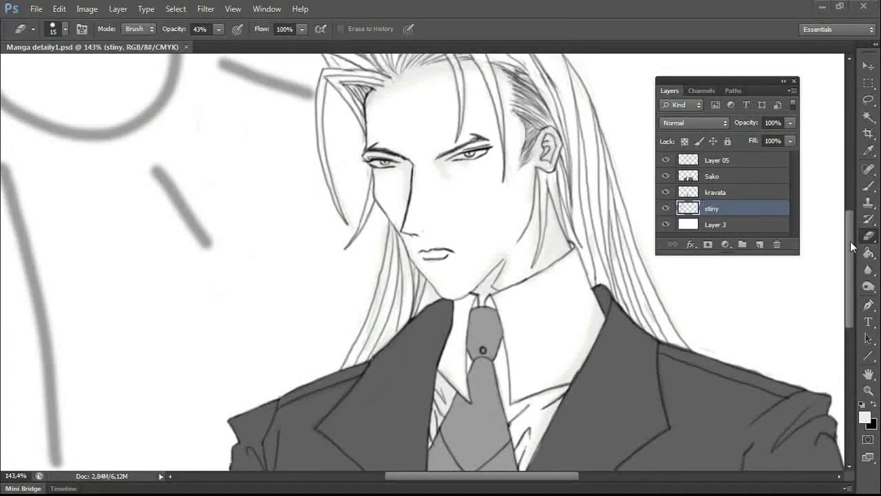
- Try darkening the tie's right side on the kravata layer with the Burn tool at 10% exposure
click(788, 192)
key(o)
scroll(798, 263, down, 5)
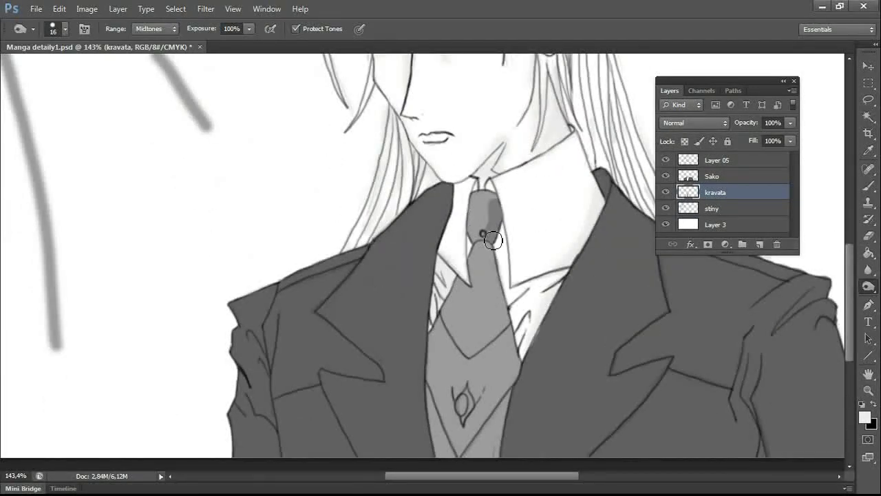
key(alt+bracketleft)
key(2)
key(5)
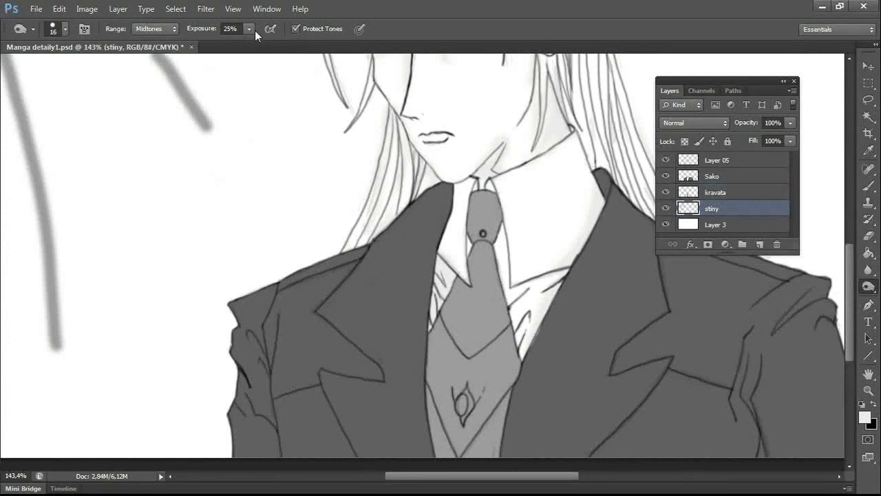
click(710, 193)
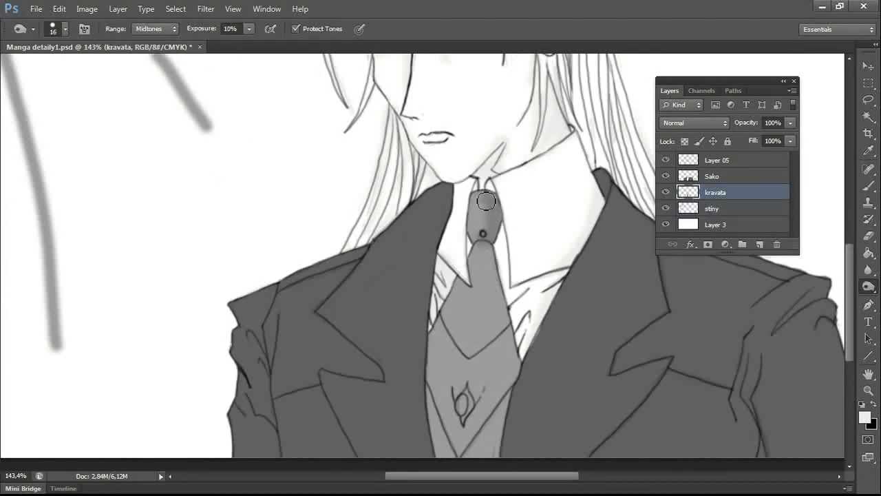
mouse_move(469, 193)
mouse_down()
mouse_move(504, 312)
mouse_move(491, 328)
mouse_move(497, 288)
mouse_move(488, 340)
mouse_up()
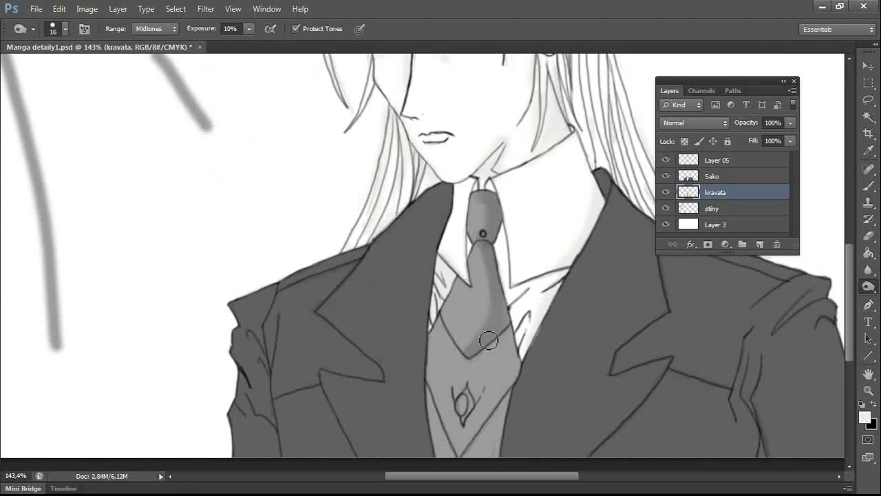
key(ctrl+z)
- Try shading the tie's right side on kravata with a slightly darker grey based on the tie colour, erasing the overflow
key(b)
click(712, 207)
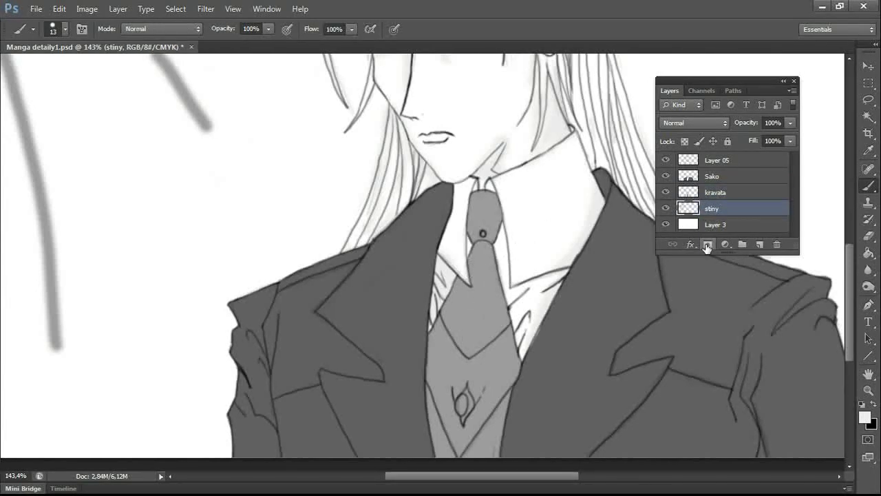
click(869, 150)
click(485, 309)
click(865, 417)
click(536, 250)
click(714, 192)
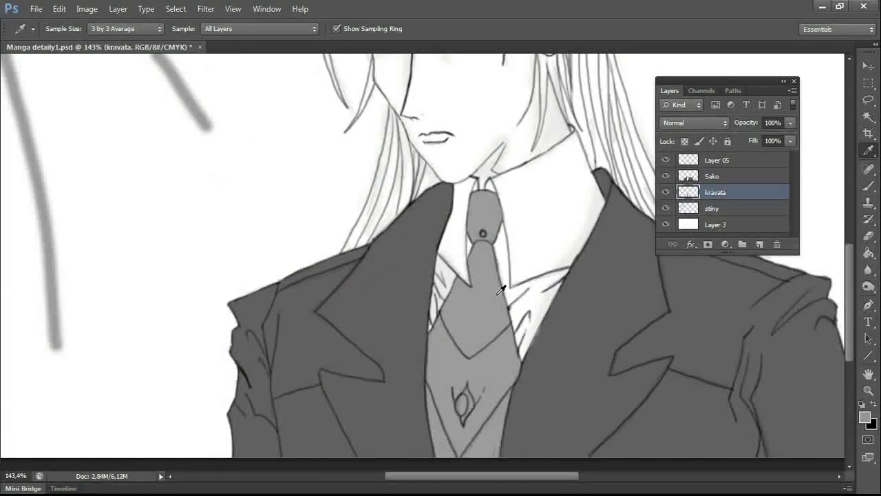
key(b)
drag(464, 357, 504, 325)
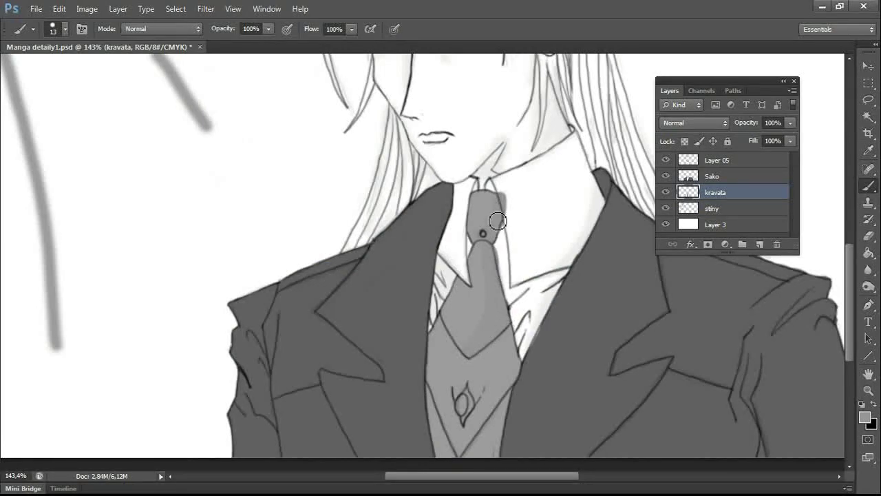
key(e)
drag(501, 284, 517, 331)
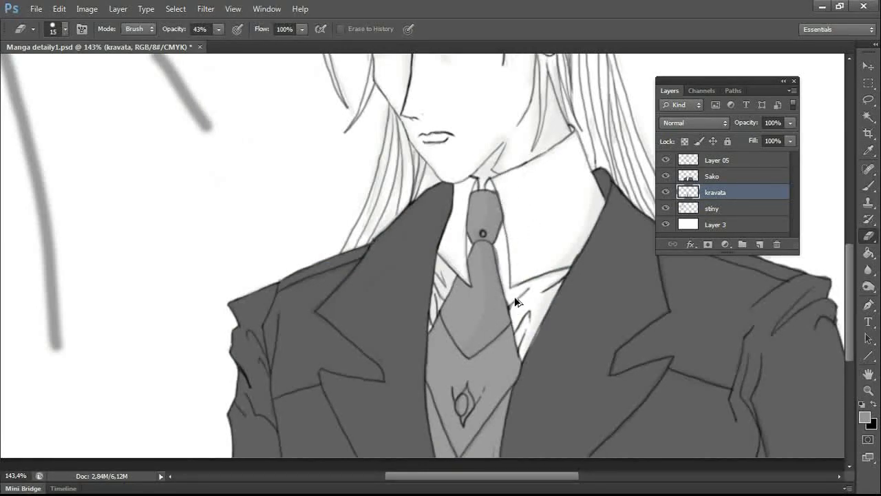
- Try another grey for the shadow down the tie on kravata, and undo the tie shading strokes
click(688, 208)
click(688, 192)
key(b)
click(864, 417)
click(486, 206)
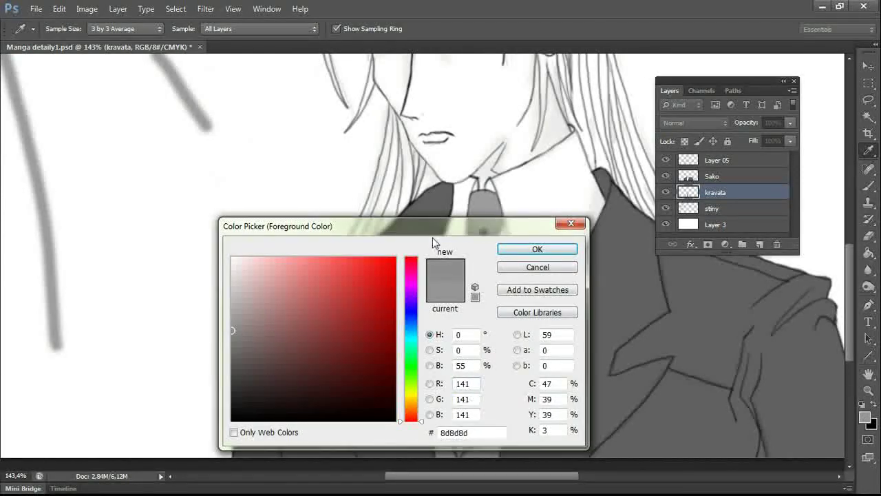
key(Return)
key(b)
mouse_move(496, 255)
mouse_down()
mouse_move(496, 344)
mouse_move(505, 327)
mouse_move(490, 344)
mouse_move(497, 277)
mouse_move(505, 330)
mouse_up()
key(ctrl+alt+z)
key(ctrl+alt+z)
key(ctrl+alt+z)
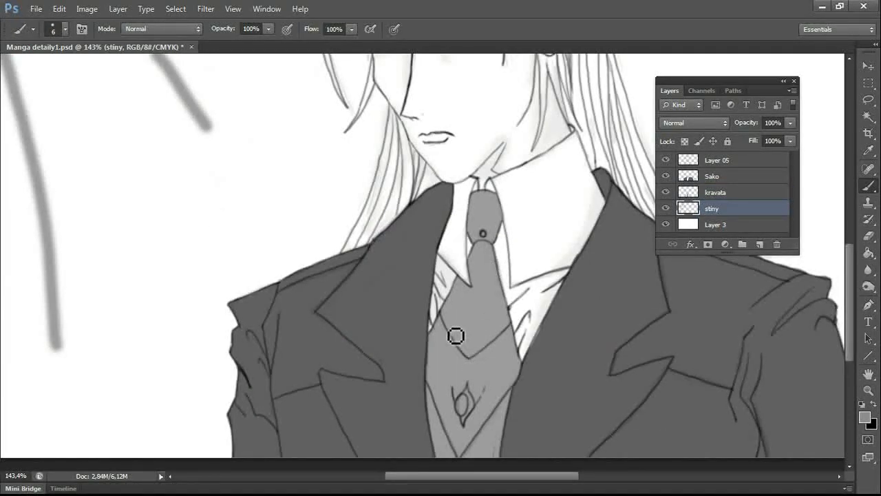
- Shade the tie's upper section and the knot's right side on kravata with a 6 px darker grey brush, erasing the overflow
click(688, 193)
click(865, 417)
key(Return)
drag(457, 343, 483, 345)
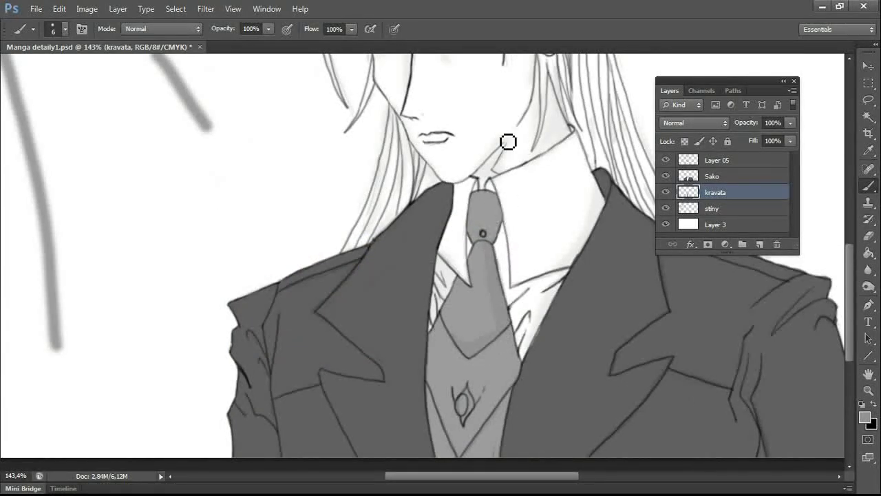
drag(503, 196, 499, 239)
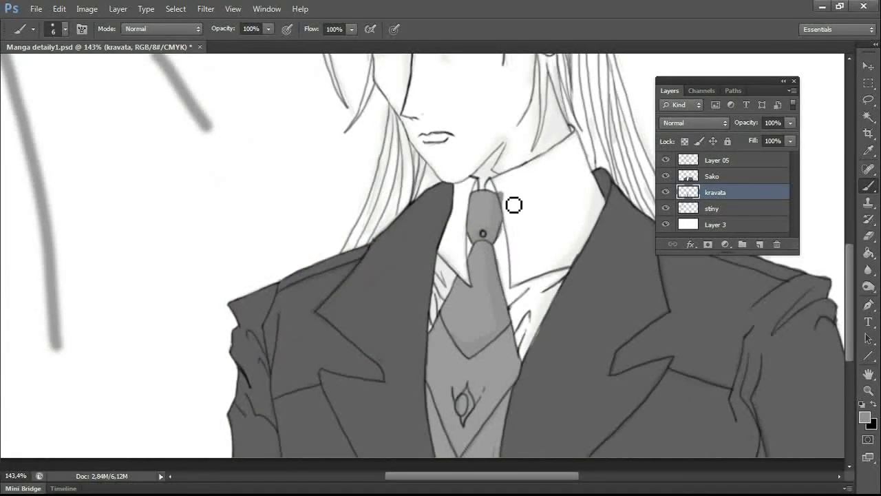
key(e)
- Deepen the shadow along the tie's right edge in a darker grey and clean up the overflow with the eraser
scroll(582, 256, down, 3)
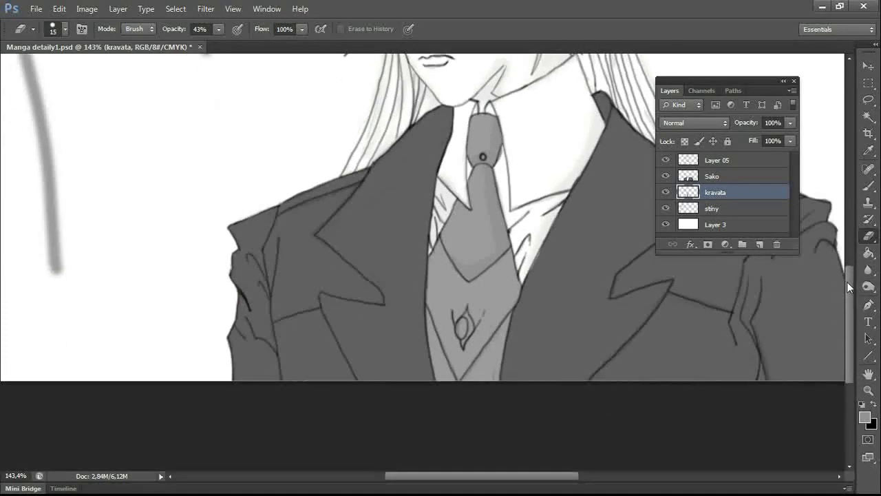
key(b)
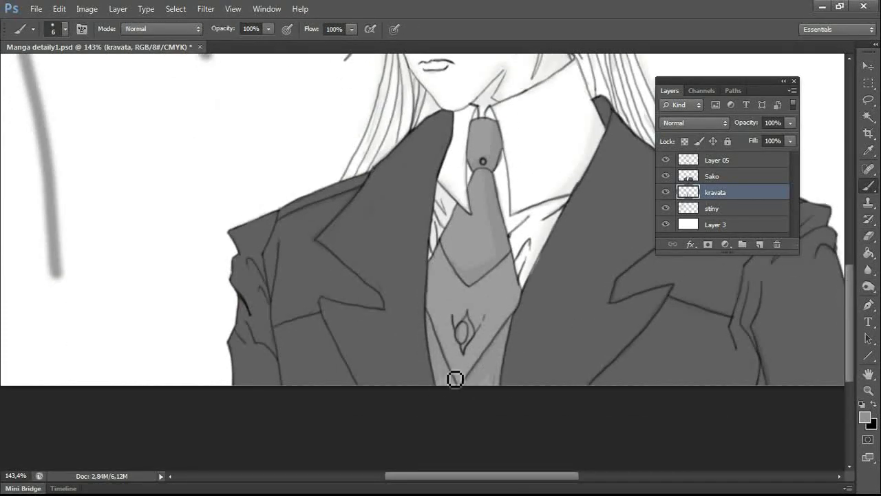
click(865, 417)
click(230, 330)
click(537, 250)
mouse_move(488, 282)
mouse_down()
mouse_move(510, 263)
mouse_move(497, 175)
mouse_up()
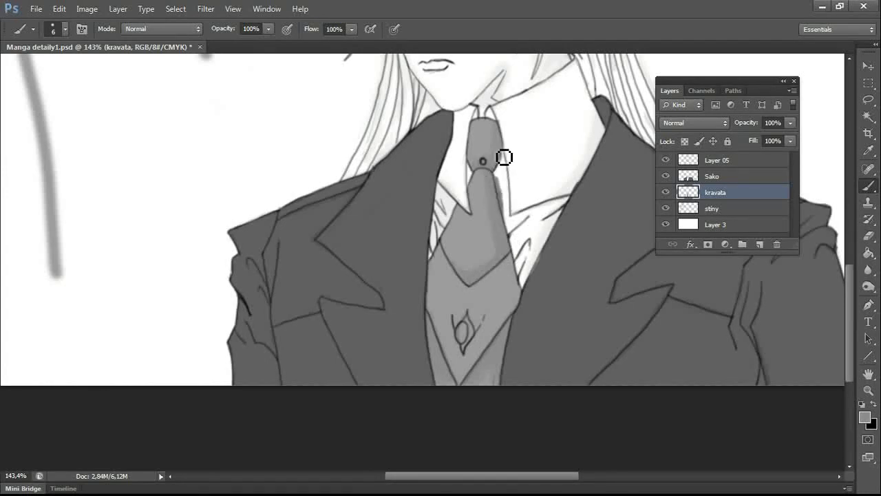
key(e)
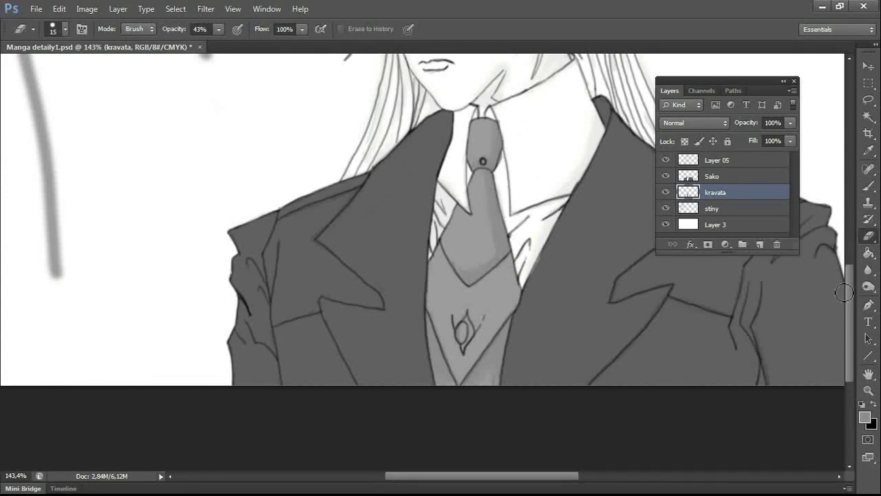
- Shade the shirt collar between the left lapel and the tie on the stiny layer in a slightly darker light grey
drag(848, 288, 857, 252)
click(719, 209)
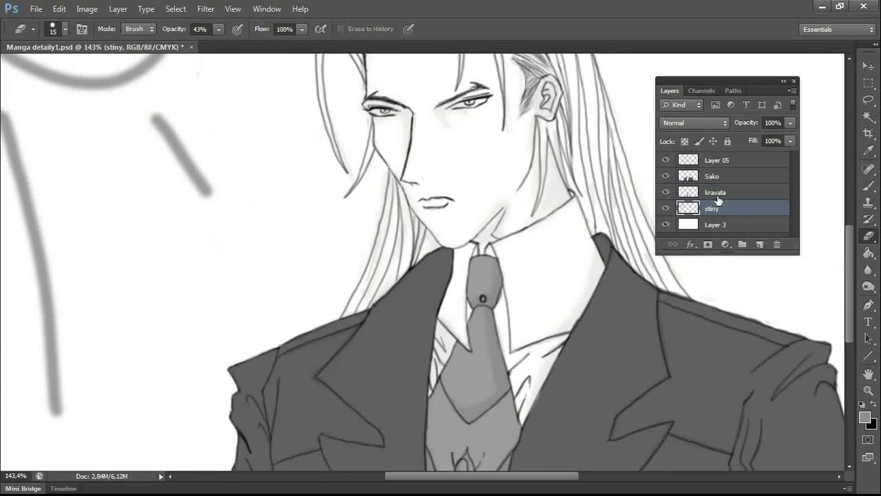
click(868, 151)
click(535, 175)
click(868, 186)
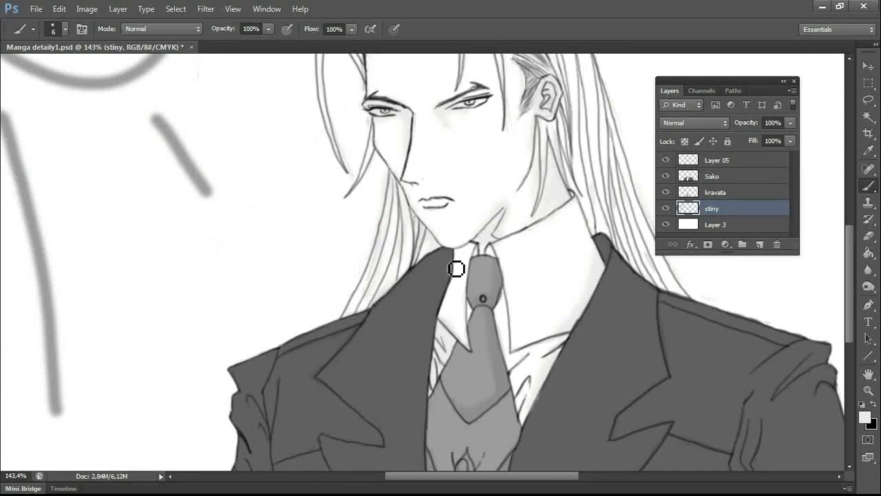
mouse_move(478, 254)
mouse_down()
mouse_move(461, 268)
mouse_move(457, 292)
mouse_move(462, 275)
mouse_move(455, 325)
mouse_move(472, 259)
mouse_move(460, 296)
mouse_move(457, 335)
mouse_up()
click(865, 417)
click(232, 273)
click(537, 250)
scroll(851, 258, up, 1)
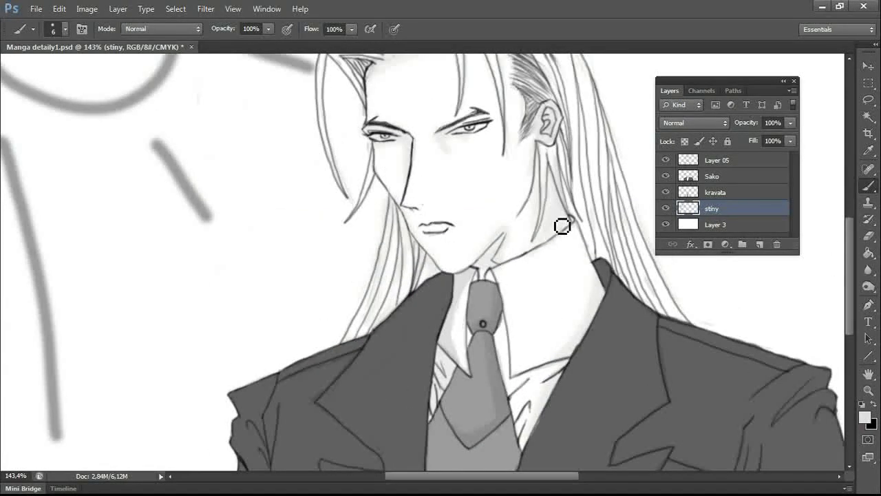
key(e)
- Paint a light grey shadow along the chin and lower jaw on a new layer above stiny and trim its edges
key(b)
key(ctrl+shift+alt+n)
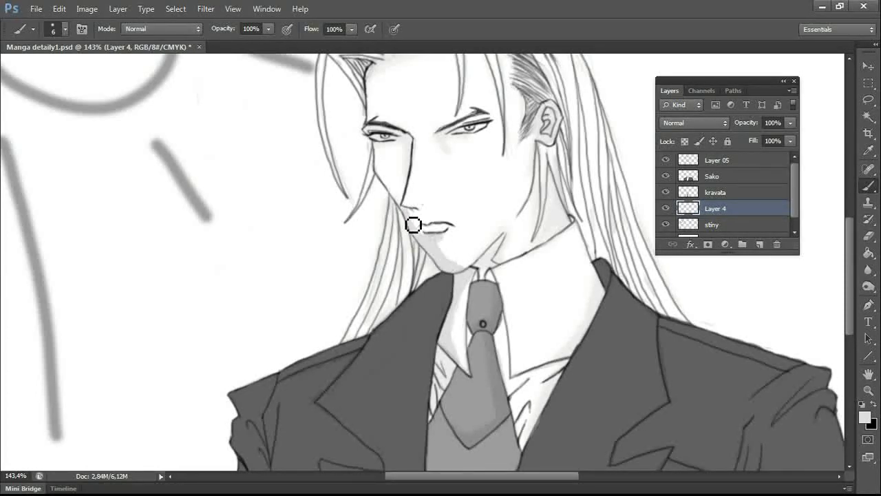
key(e)
- Soften the chin shadow with a Gaussian Blur and merge its layer down into stiny
click(205, 8)
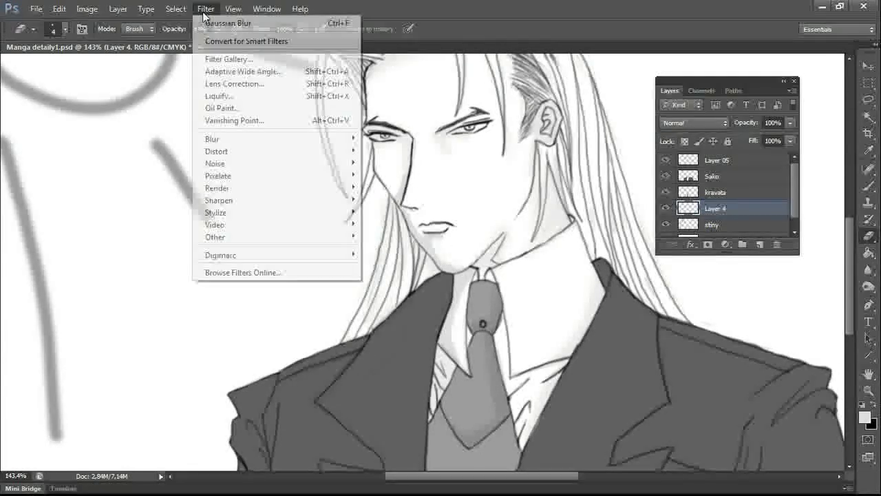
mouse_move(236, 138)
click(403, 220)
click(806, 136)
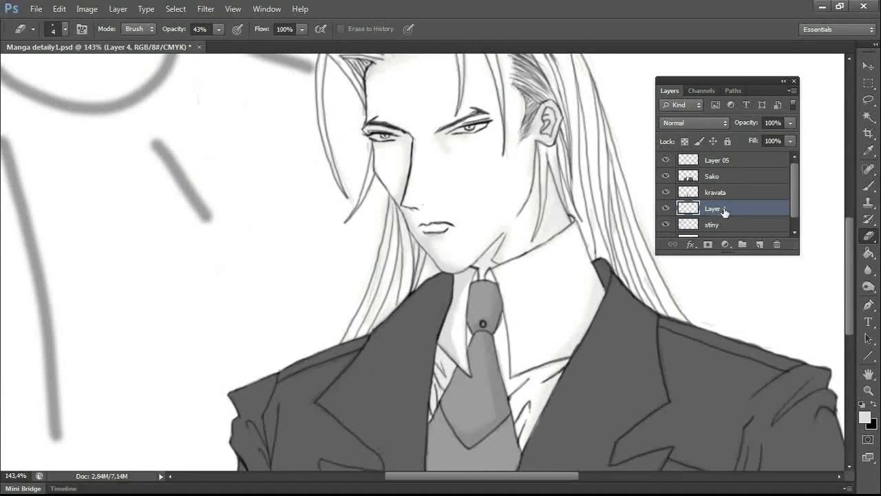
right_click(720, 208)
click(764, 338)
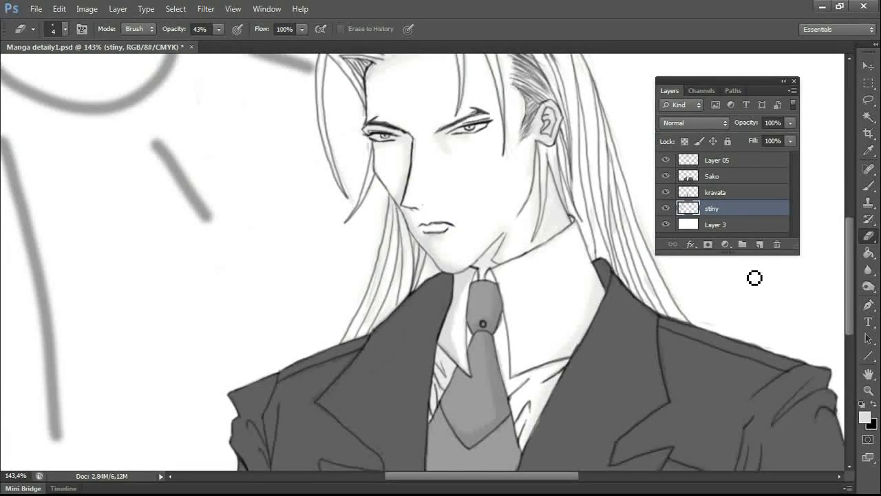
- Add a light grey shadow along the right jawline above the collar on a new layer and trim it with the eraser
click(757, 245)
key(b)
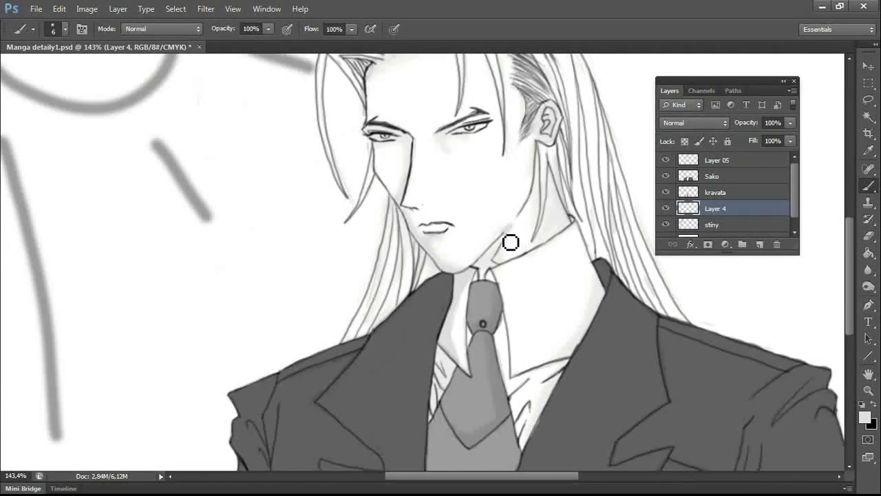
key(e)
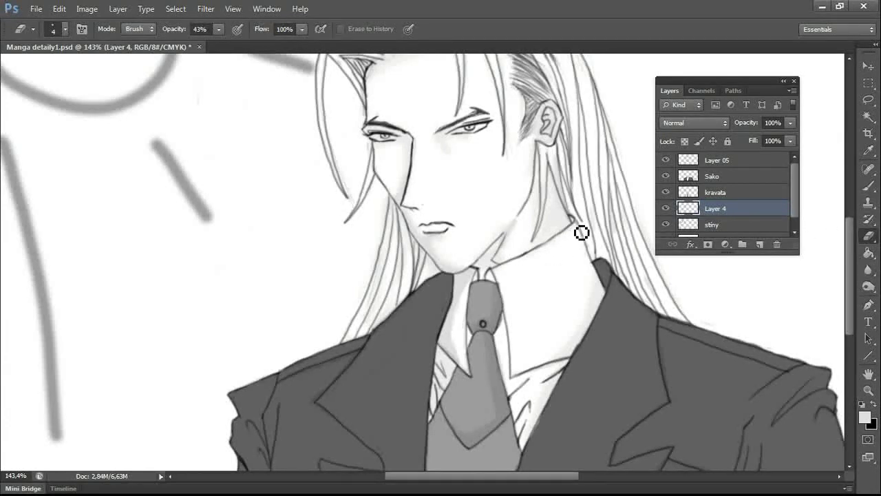
- Erase the grey from the oval tie pin on the kravata layer so only white remains inside its outline
key(alt+bracketleft)
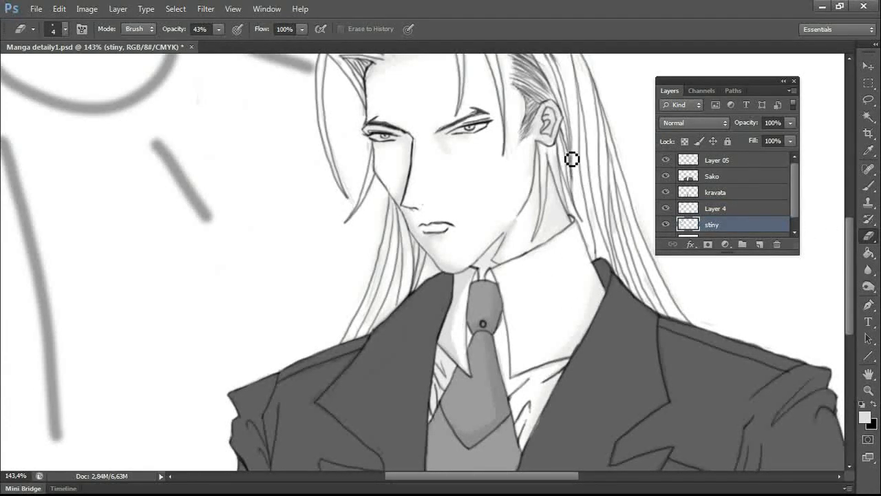
scroll(546, 179, up, 3)
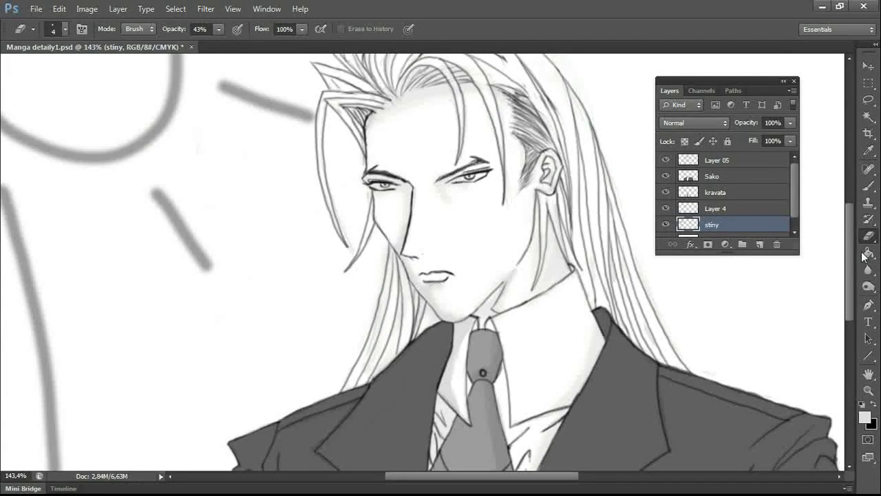
scroll(862, 252, up, 3)
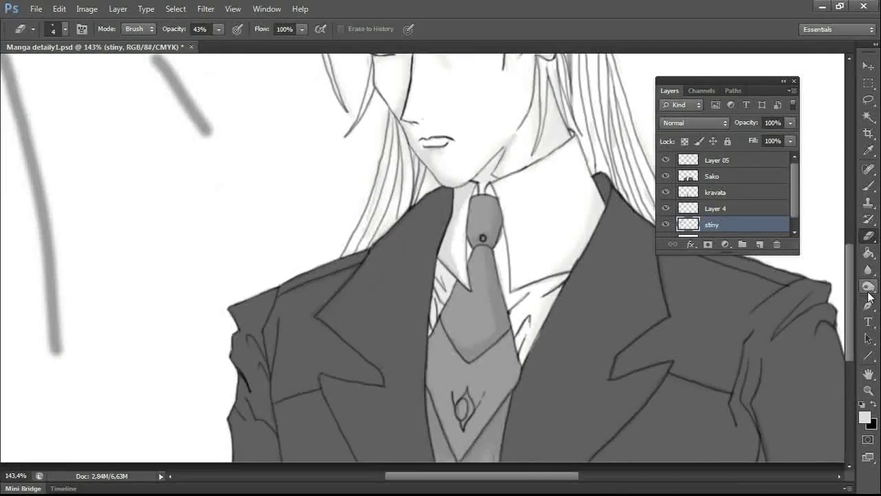
scroll(812, 248, down, 2)
click(714, 193)
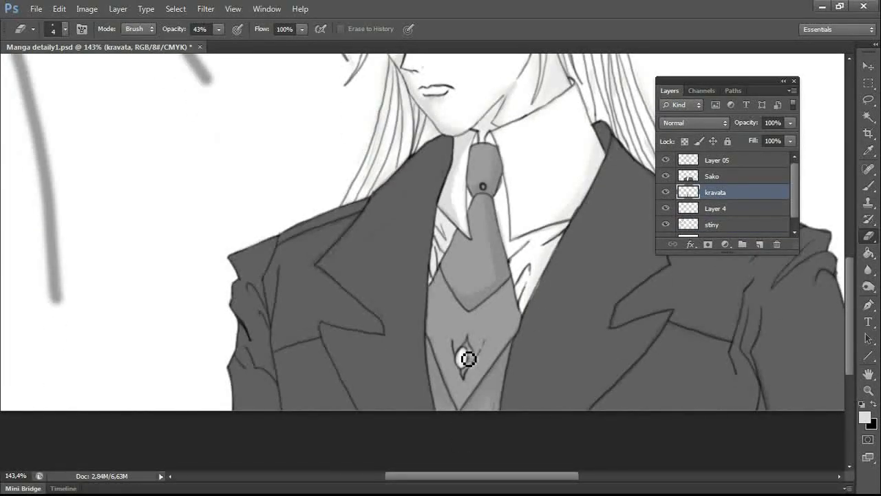
key(o)
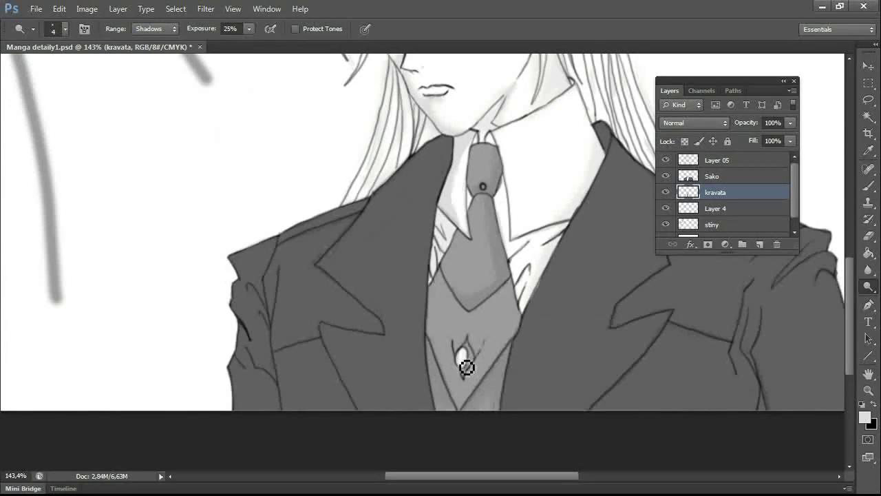
key(shift+alt+h)
scroll(849, 241, up, 3)
- Add a new layer above Sako, check individual layers by toggling their visibility, and delete Layer 4
key(alt+bracketright)
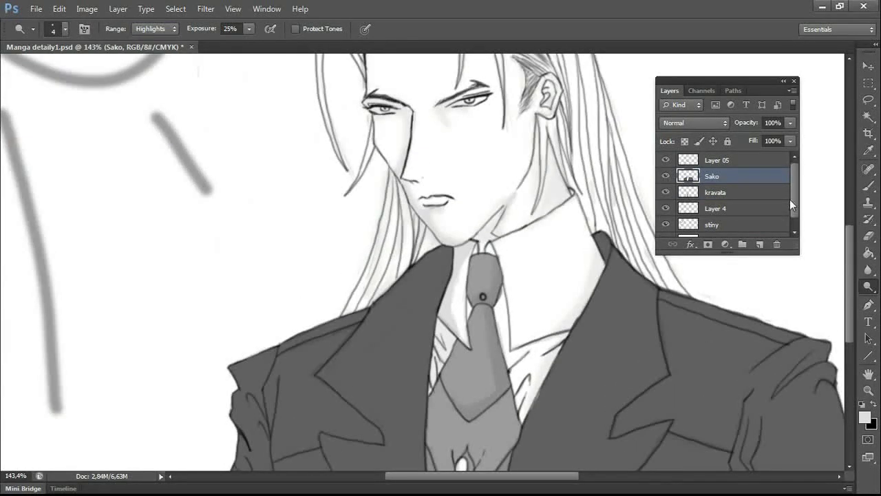
click(760, 245)
click(666, 160)
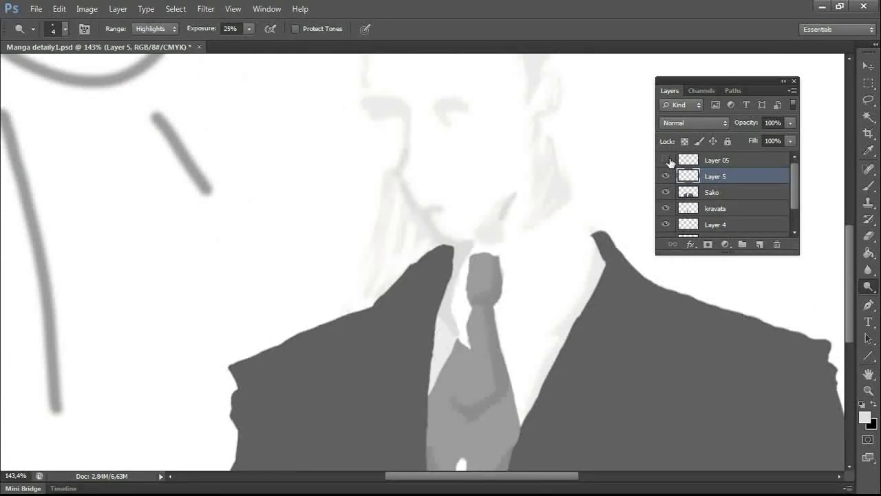
click(666, 160)
click(667, 208)
click(665, 177)
click(665, 176)
click(666, 193)
click(666, 192)
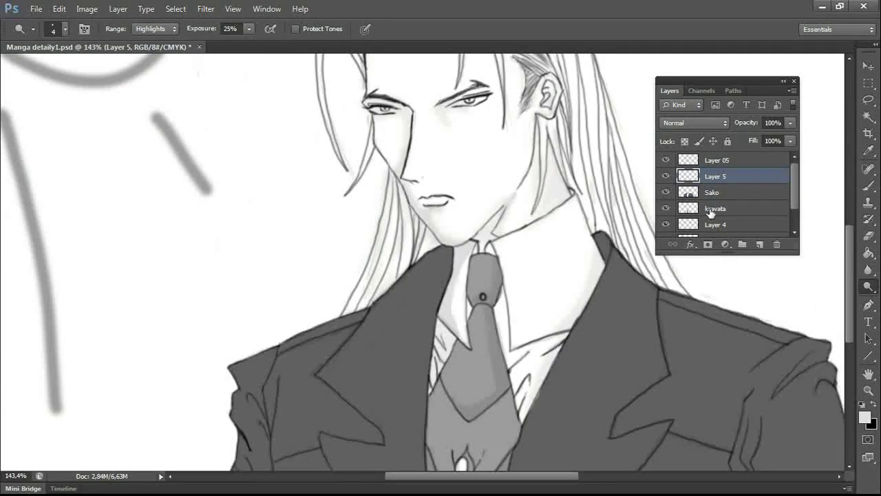
click(711, 210)
scroll(747, 214, down, 2)
click(723, 198)
key(Delete)
- Add another new layer directly above Sako and set the brush colour to a darker shade of the sampled jacket grey
mouse_move(796, 187)
mouse_down()
mouse_move(799, 179)
mouse_move(796, 196)
mouse_up()
click(666, 193)
click(666, 192)
click(715, 192)
click(760, 245)
click(868, 150)
click(814, 354)
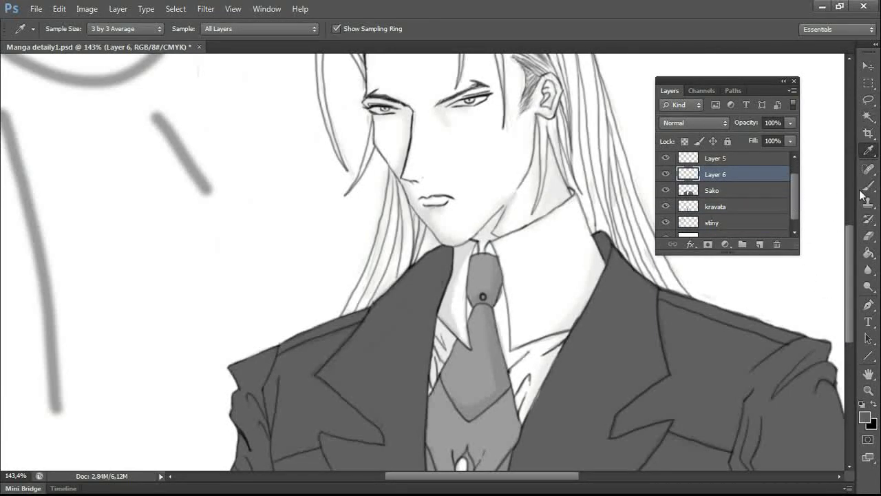
click(868, 186)
click(865, 417)
click(231, 365)
click(538, 248)
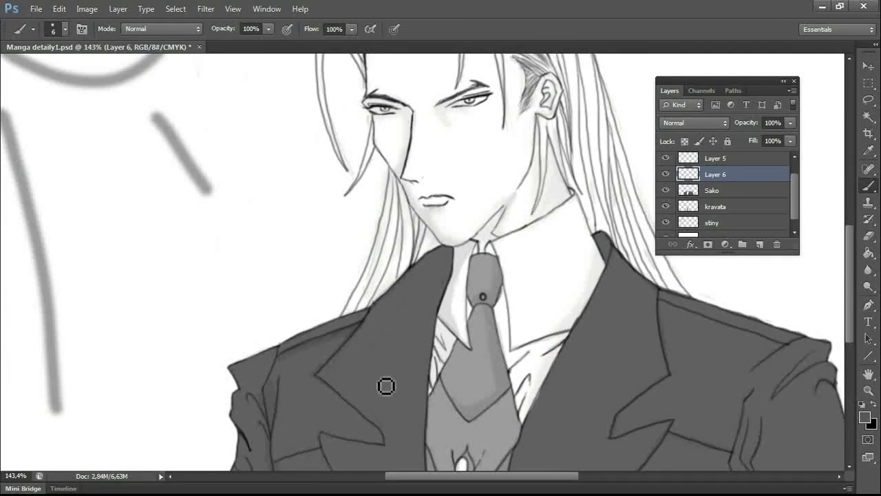
- Shade the jacket's left lapel in darker grey with a size 31 brush on Layer 6 and erase the spill around the neck
right_click(391, 352)
drag(402, 352, 414, 353)
mouse_move(361, 380)
mouse_down()
mouse_move(410, 278)
mouse_move(416, 379)
mouse_move(393, 424)
mouse_move(331, 450)
mouse_up()
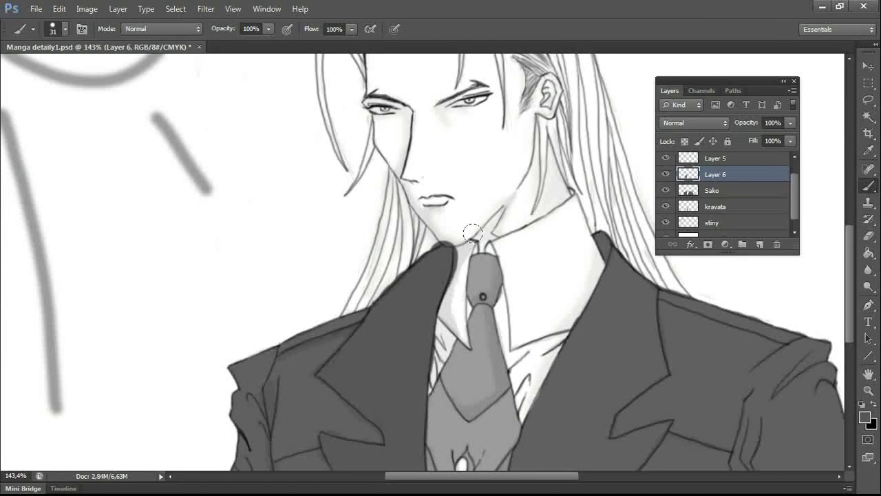
key(e)
drag(472, 238, 465, 269)
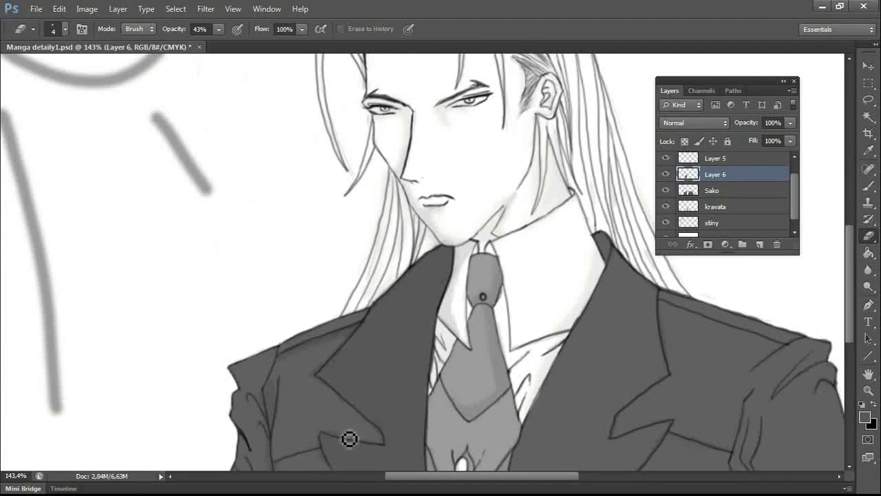
- Paint darker grey shadows into the folds of the left sleeve with a size 5 brush
key(b)
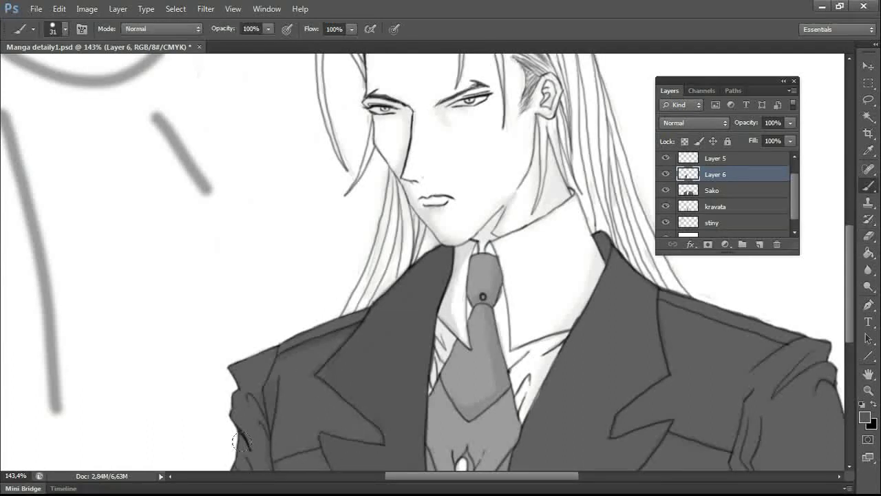
right_click(253, 456)
drag(247, 447, 246, 473)
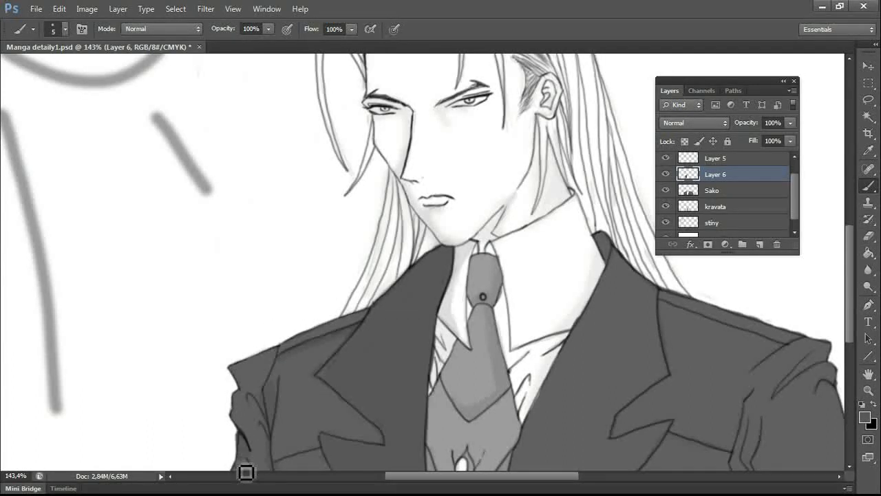
- Paint darker grey shadows beside the right lapel and along the right shoulder, trimming the spill above the shoulder line
right_click(670, 395)
click(692, 397)
drag(661, 391, 640, 403)
key(e)
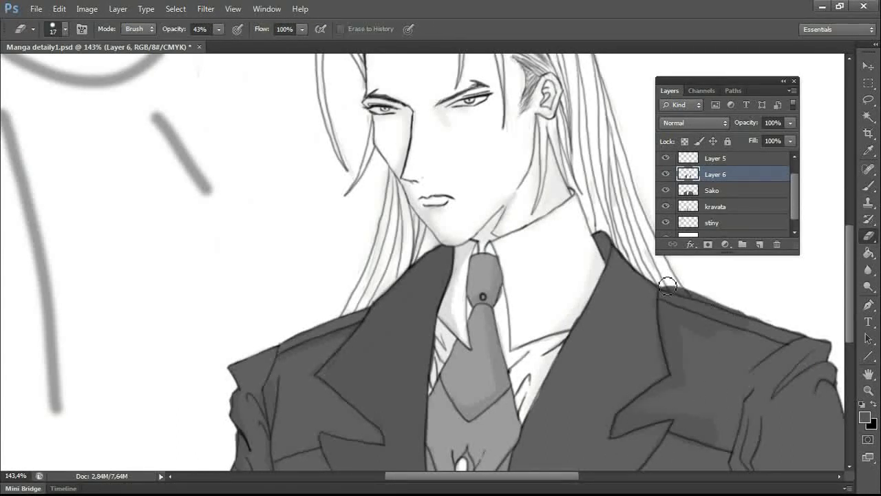
key(b)
- Shade the jacket's lower right front and right sleeve in darker grey with a size 24 brush and erase the overpainted sleeve edge
scroll(826, 413, down, 3)
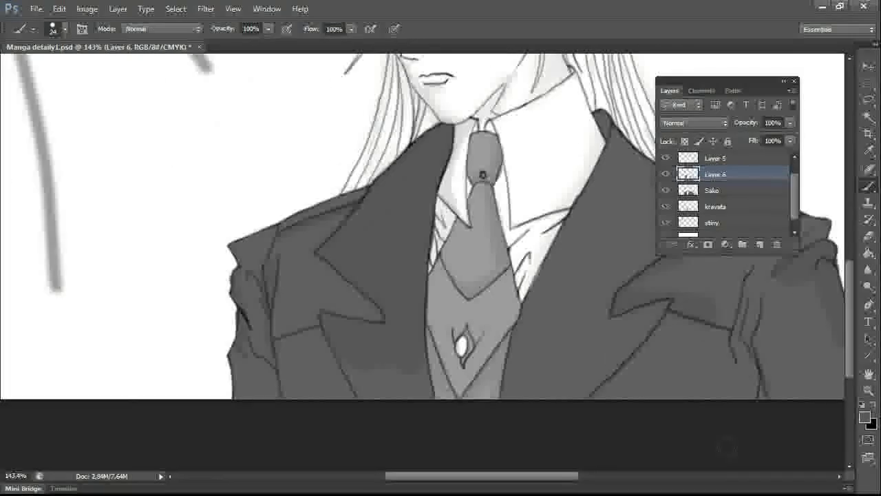
scroll(688, 357, right, 3)
drag(574, 351, 464, 375)
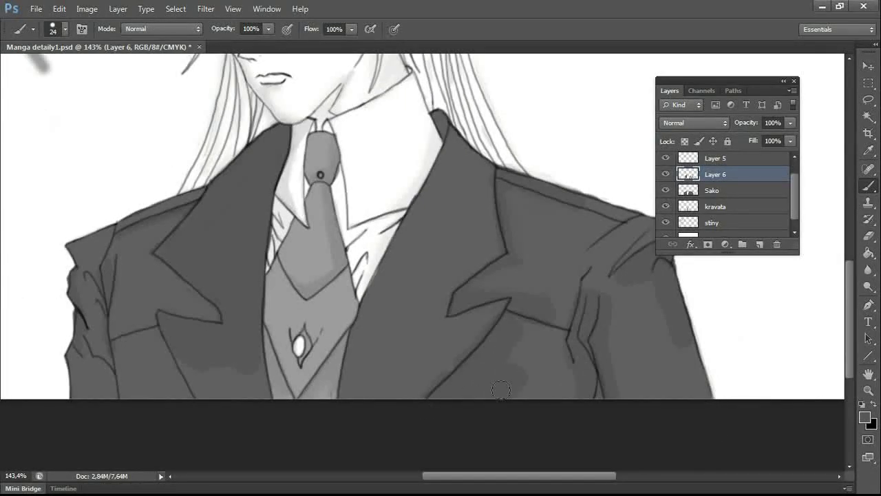
scroll(606, 220, right, 3)
key(e)
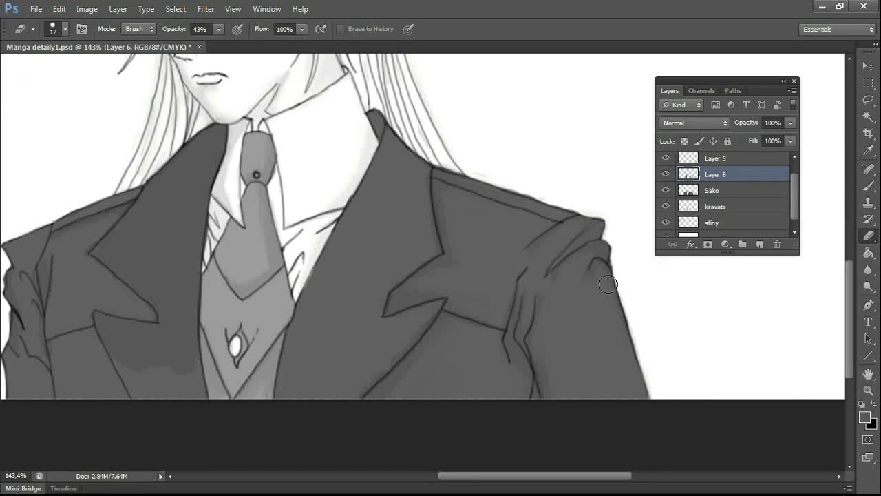
- Soften the jacket shadows on Layer 6 with a Gaussian Blur of 0.6 pixels radius
drag(497, 477, 462, 483)
key(z)
mouse_move(472, 388)
mouse_down()
mouse_move(447, 395)
mouse_move(472, 390)
mouse_move(454, 391)
mouse_up()
key(b)
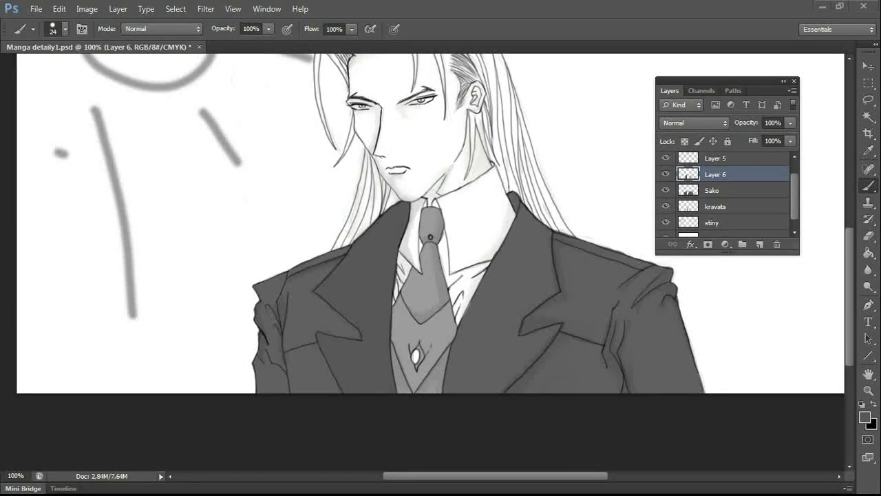
click(205, 9)
mouse_move(289, 142)
click(399, 230)
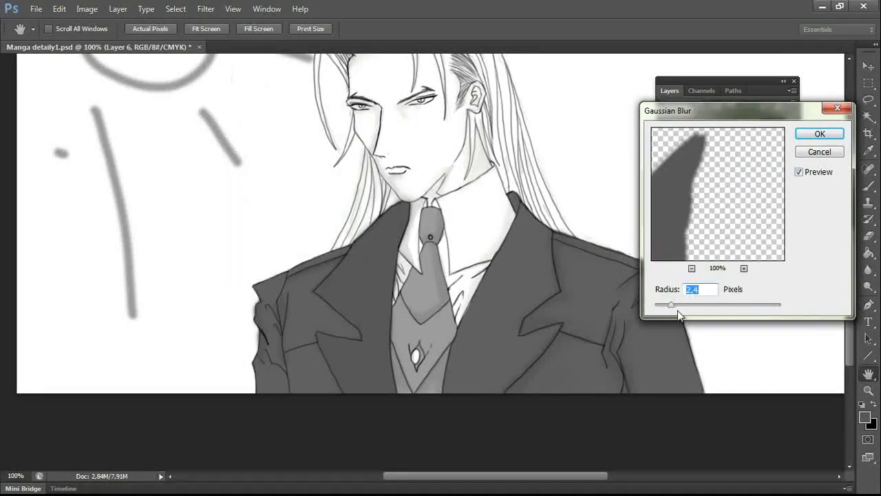
mouse_move(666, 305)
mouse_down()
mouse_move(685, 308)
mouse_move(662, 311)
mouse_up()
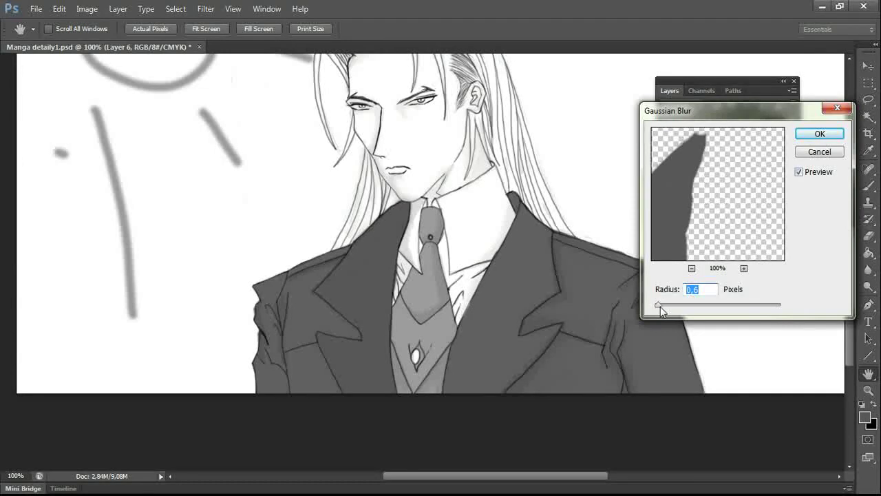
click(743, 268)
click(691, 267)
click(692, 267)
click(819, 134)
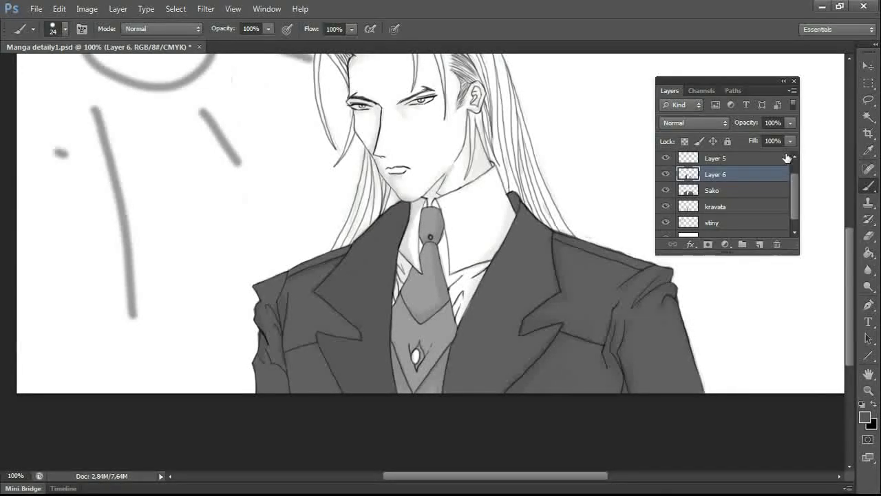
- Compare the jacket with and without its shadows by toggling the shading layer's visibility
drag(851, 272, 848, 241)
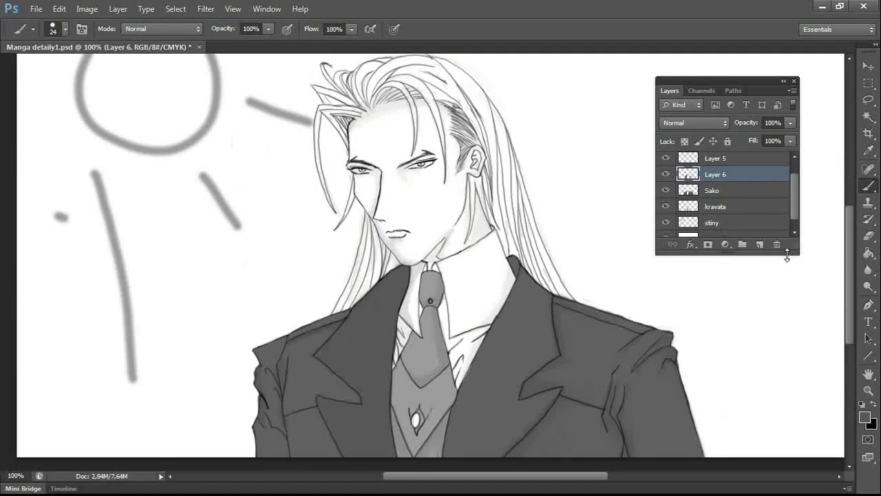
click(666, 175)
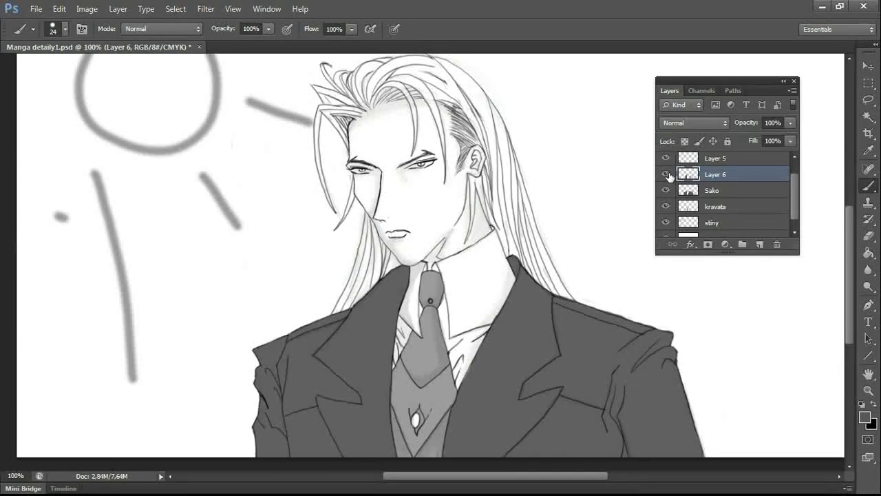
click(667, 175)
drag(795, 179, 794, 163)
click(666, 191)
click(666, 192)
- Collapse Layer 5, Layer 6, Sako and kravata down into the stiny layer
click(710, 177)
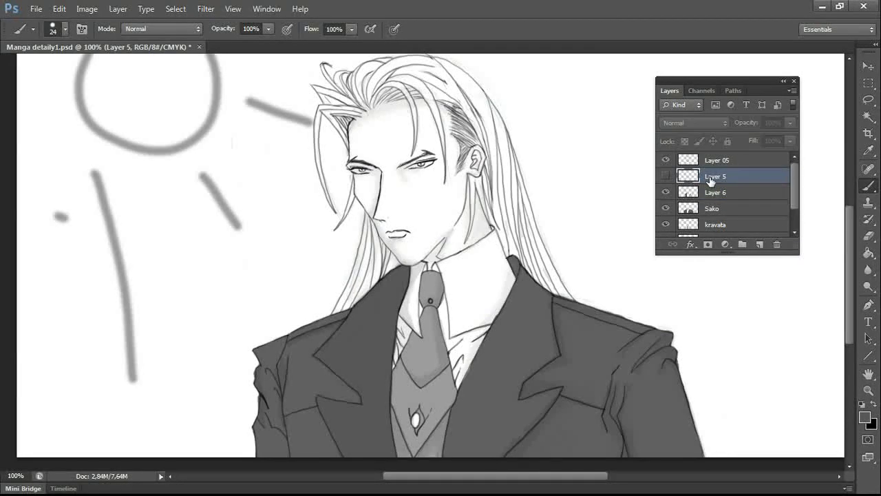
right_click(711, 178)
click(684, 182)
right_click(710, 178)
click(754, 339)
right_click(709, 177)
click(754, 339)
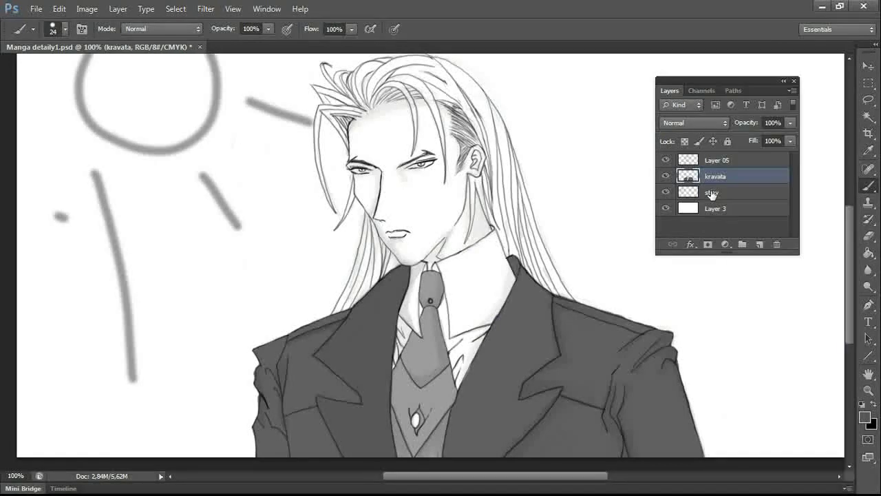
right_click(709, 176)
click(755, 339)
right_click(705, 177)
key(Escape)
- Erase the grey sun sketch and its ray strokes beside the figure from the stiny layer
key(e)
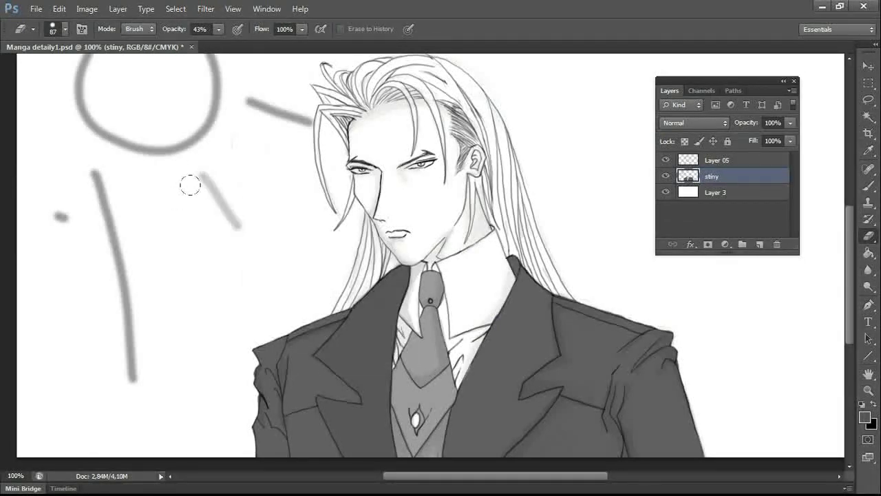
drag(201, 173, 240, 227)
drag(95, 171, 133, 380)
click(62, 217)
drag(852, 249, 852, 214)
drag(303, 222, 228, 184)
mouse_move(228, 184)
mouse_down()
mouse_move(369, 105)
mouse_move(202, 131)
mouse_move(209, 186)
mouse_up()
- Compare the line art and the merged shading by toggling the visibility of Layer 05 and stiny
drag(853, 234, 851, 284)
click(666, 160)
click(666, 160)
click(666, 176)
click(666, 177)
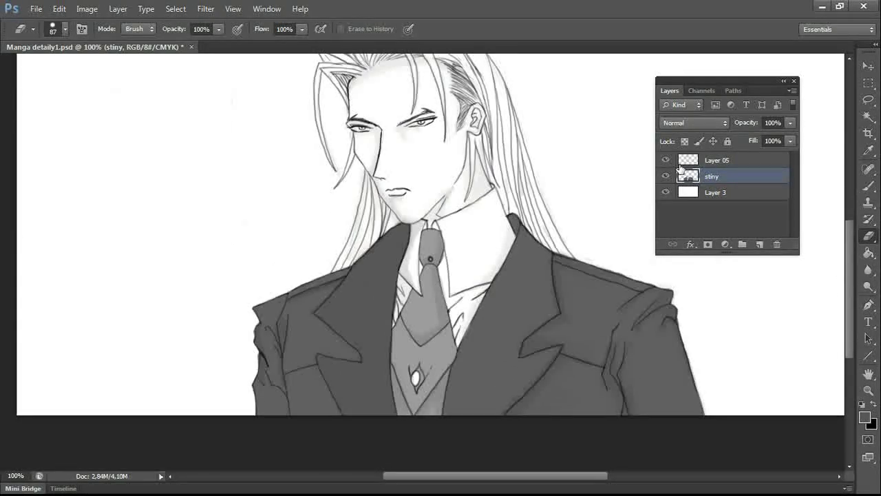
drag(848, 233, 851, 215)
- Add a new layer on top, hide Layer 05 and stiny, and fill the new layer with black
click(743, 160)
click(759, 244)
drag(665, 176, 666, 192)
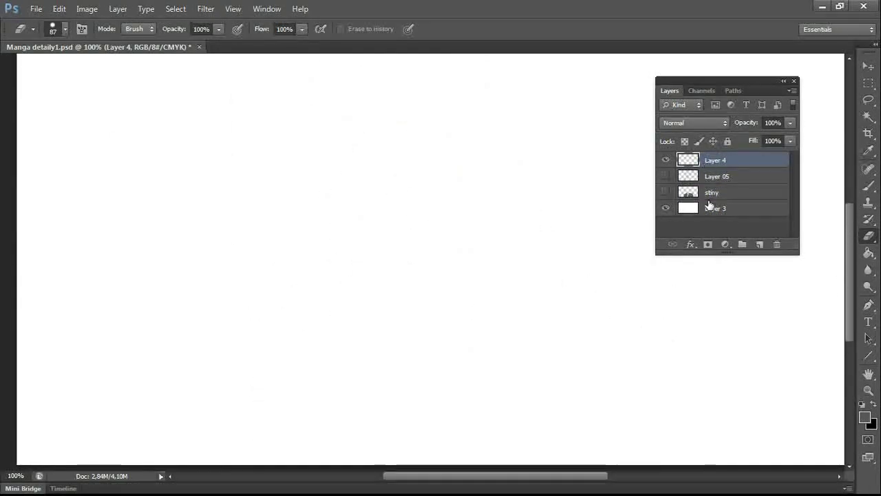
drag(849, 224, 854, 210)
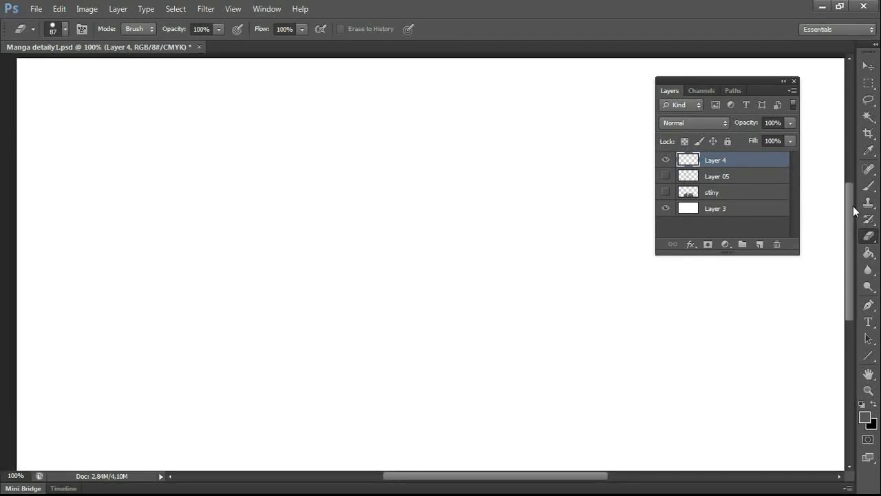
click(868, 253)
click(865, 417)
drag(267, 369, 268, 427)
click(537, 250)
click(420, 305)
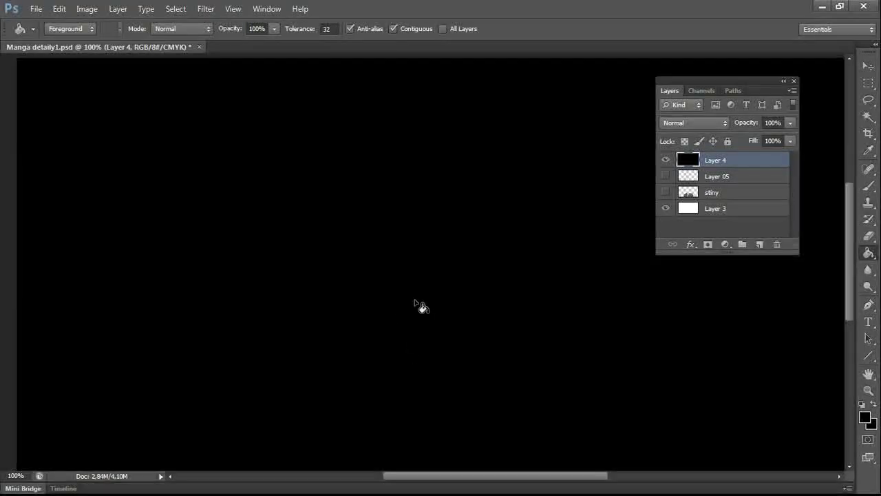
drag(849, 240, 850, 227)
click(868, 186)
drag(716, 178, 716, 154)
mouse_move(713, 193)
mouse_down()
mouse_move(714, 170)
mouse_move(714, 196)
mouse_up()
click(666, 192)
click(666, 192)
click(666, 192)
click(665, 192)
click(665, 175)
click(665, 160)
drag(714, 161, 713, 183)
click(666, 159)
click(666, 160)
click(712, 161)
- Set the foreground colour to white and choose a size 60 bristle brush for painting
click(863, 417)
click(226, 243)
click(536, 249)
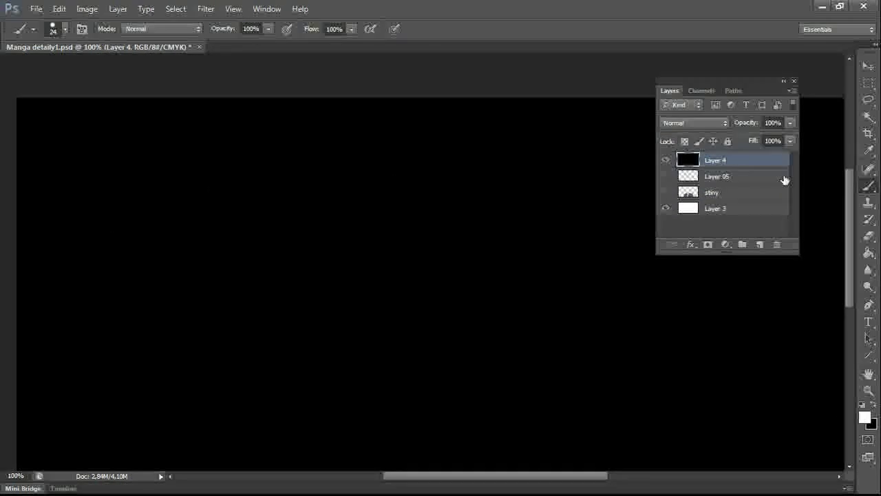
drag(422, 95, 394, 134)
key(ctrl+z)
right_click(342, 196)
drag(416, 215, 437, 218)
click(449, 313)
click(358, 172)
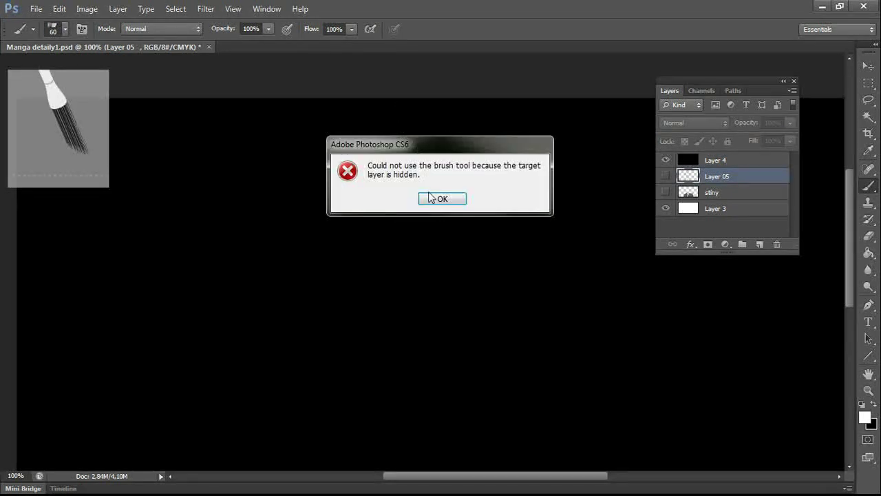
click(440, 198)
- Try painting a winding white stripe down the black Layer 4, then undo the strokes
click(715, 160)
mouse_move(354, 97)
mouse_down()
mouse_move(309, 452)
mouse_move(237, 490)
mouse_up()
scroll(281, 337, down, 3)
drag(215, 320, 184, 408)
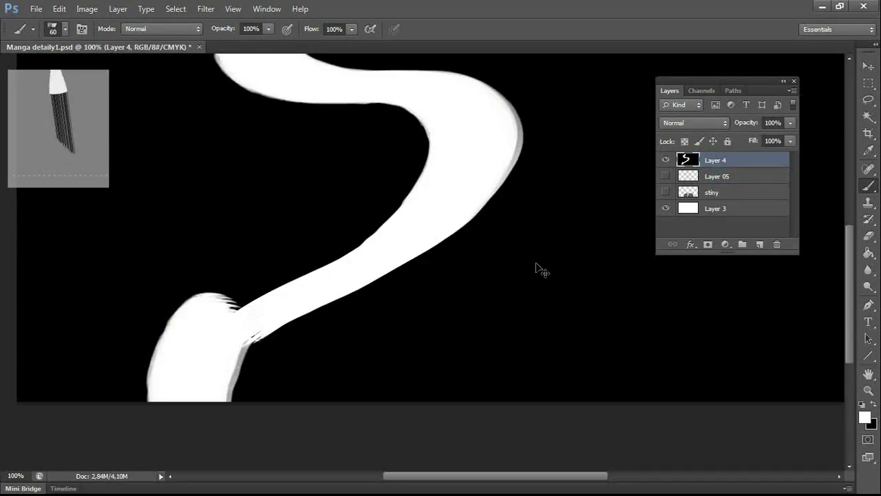
key(ctrl+alt+z)
key(ctrl+alt+z)
- Paint one winding white stripe from the upper to the lower edge of the black Layer 4
key(z)
drag(543, 265, 505, 255)
click(715, 160)
key(b)
drag(364, 144, 310, 380)
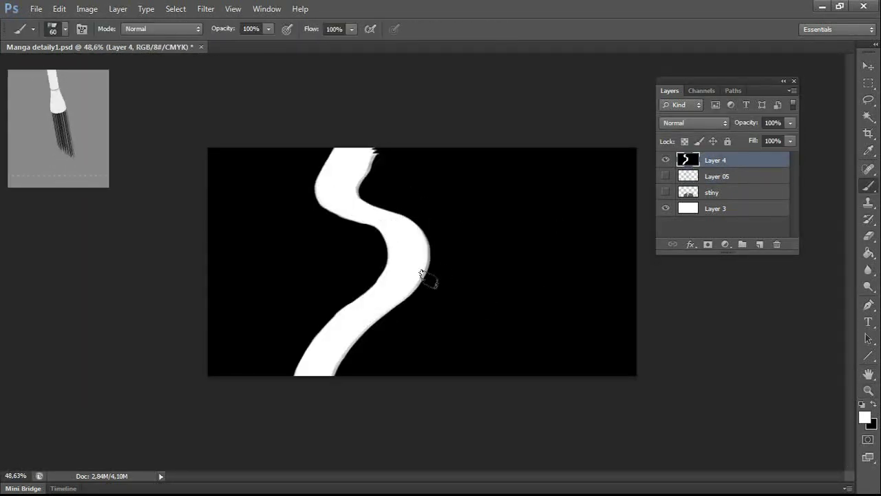
- Try adding branching white stripes beside the first one on Layer 4, then undo all the white strokes
drag(428, 281, 621, 380)
drag(446, 301, 412, 313)
drag(428, 228, 637, 252)
key(ctrl+alt+z)
key(ctrl+alt+z)
key(ctrl+alt+z)
key(ctrl+alt+z)
- Set the brush size to 20 px and try thinner white stripes on Layer 4, then undo them
right_click(352, 221)
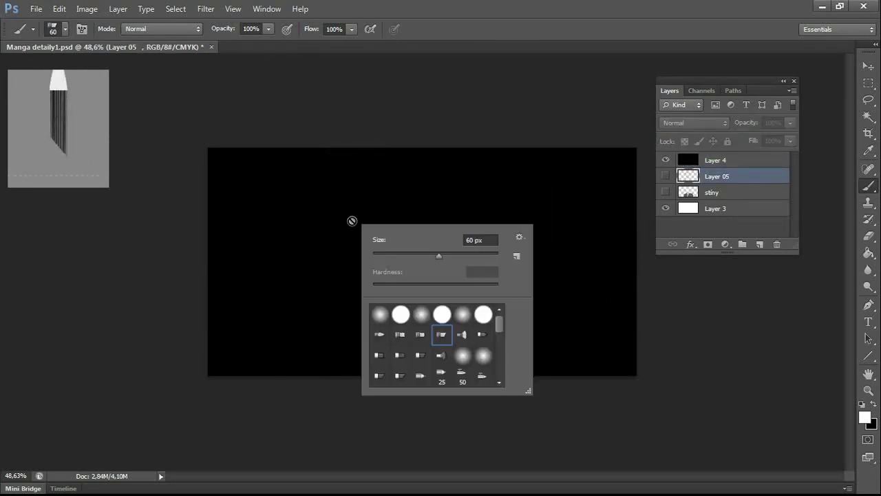
key(Return)
click(716, 160)
drag(406, 148, 293, 375)
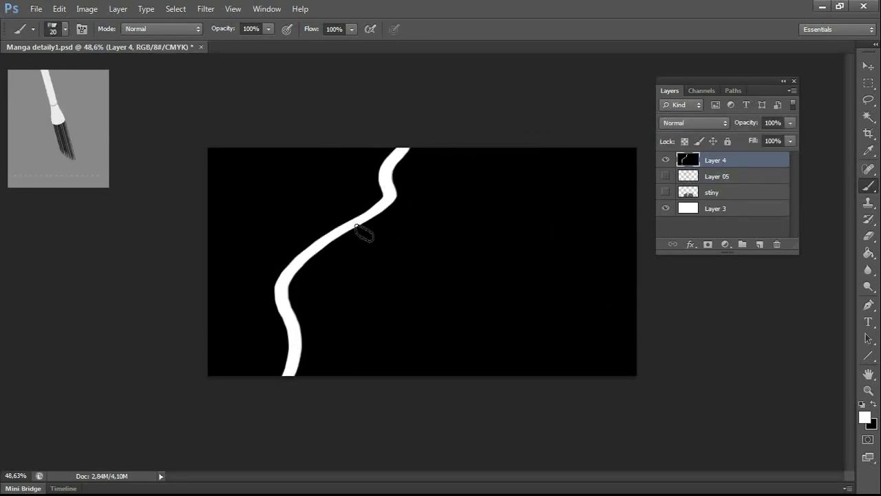
drag(353, 222, 494, 377)
key(ctrl+alt+z)
key(ctrl+alt+z)
- Try another thin winding white stripe with a side branch, then undo both strokes
mouse_move(426, 153)
mouse_down()
mouse_move(331, 295)
mouse_move(313, 376)
mouse_up()
drag(410, 185, 494, 227)
key(ctrl+alt+z)
key(ctrl+alt+z)
key(ctrl+alt+z)
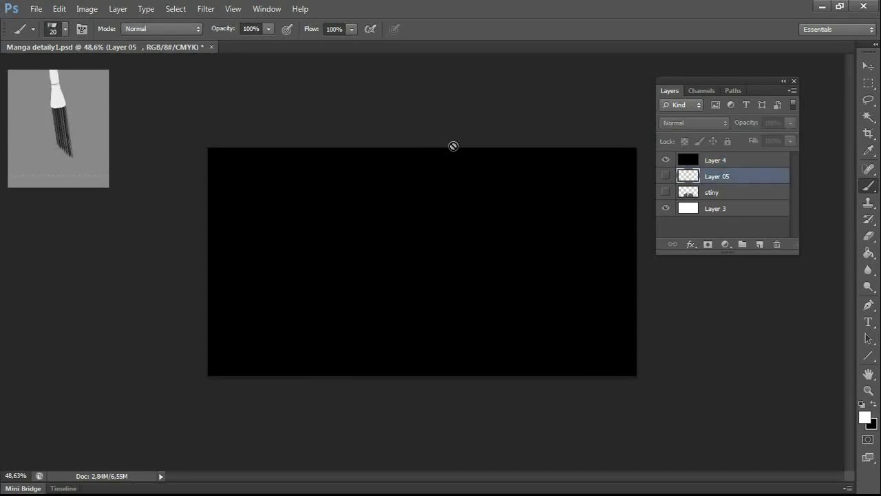
- Paint a winding white stripe down the middle of Layer 4 with two branches running to the lower edge
click(731, 162)
mouse_move(441, 146)
mouse_down()
mouse_move(403, 329)
mouse_move(326, 377)
mouse_up()
mouse_move(449, 166)
mouse_down()
mouse_move(523, 227)
mouse_move(615, 366)
mouse_up()
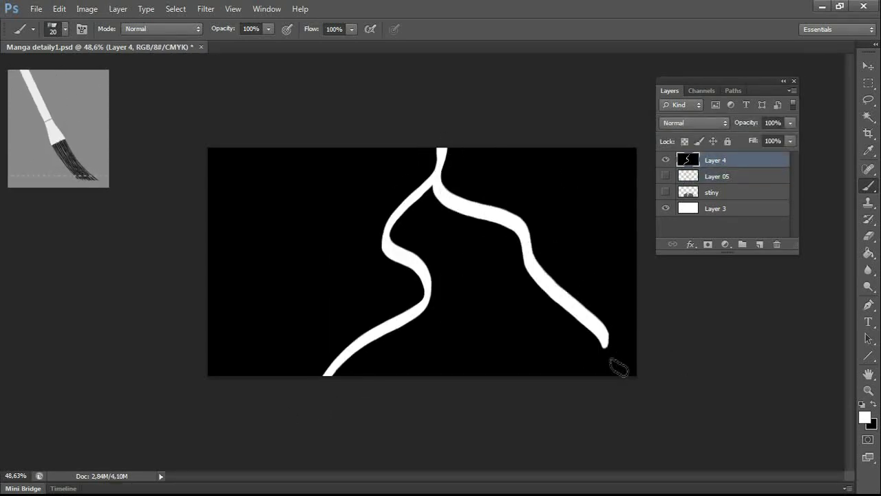
drag(494, 222, 471, 333)
drag(279, 190, 403, 325)
key(ctrl+z)
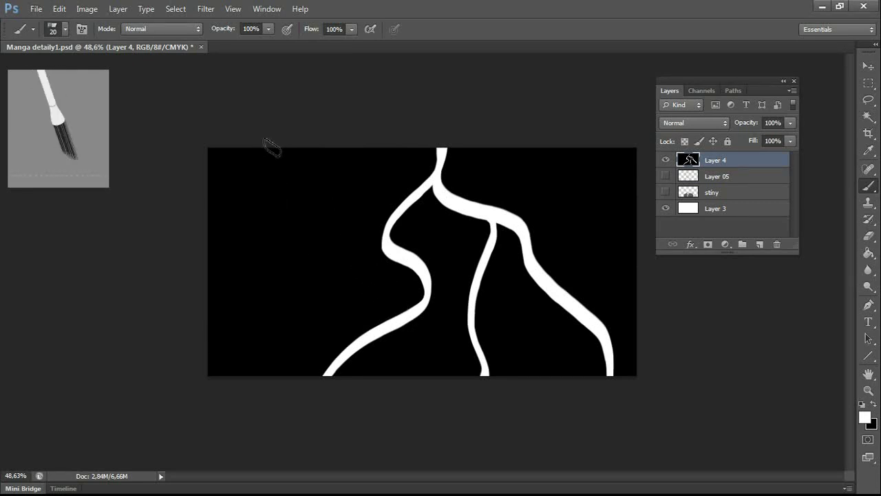
- Add more crossing white stripes over the rest of Layer 4, undoing the unwanted strokes
drag(270, 145, 434, 377)
drag(311, 257, 245, 377)
drag(573, 151, 550, 386)
drag(352, 142, 463, 299)
key(ctrl+z)
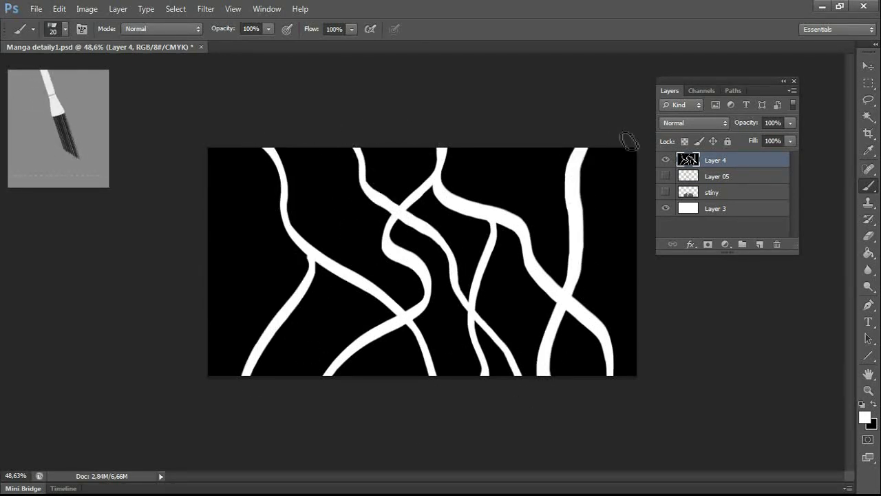
mouse_move(510, 142)
mouse_down()
mouse_move(268, 265)
mouse_move(205, 318)
mouse_up()
key(ctrl+z)
- Apply a Gaussian Blur with a radius of 1,6 pixels to the white stripes
click(206, 9)
mouse_move(289, 139)
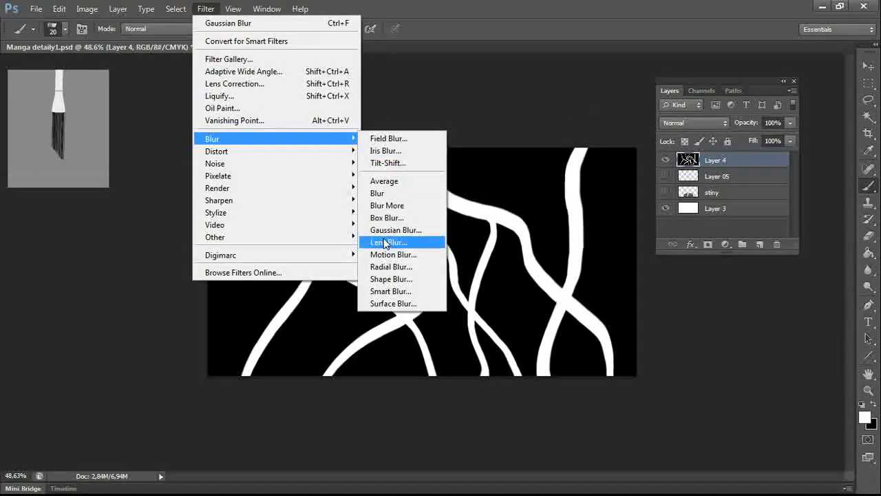
click(393, 230)
mouse_move(677, 305)
mouse_down()
mouse_move(698, 307)
mouse_move(666, 309)
mouse_up()
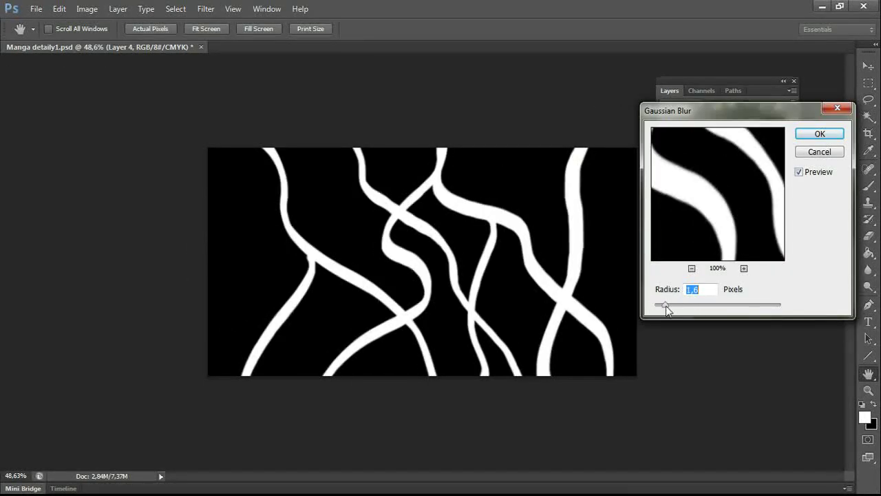
key(Return)
- Apply the Chrome sketch effect from the Filter Gallery to Layer 4
click(206, 9)
mouse_move(272, 206)
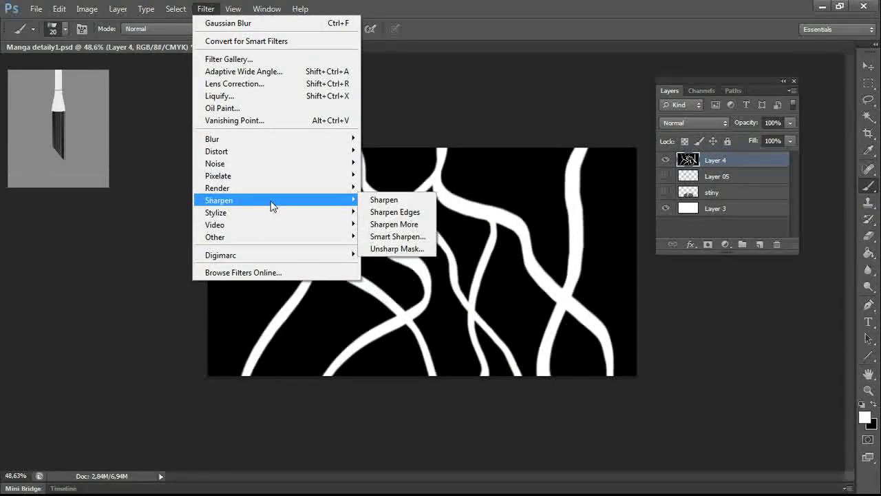
click(275, 59)
click(551, 147)
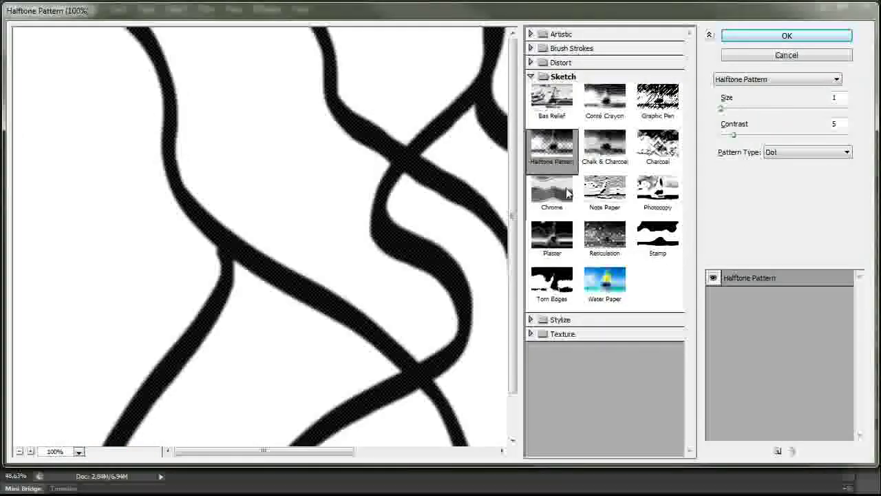
click(657, 145)
click(551, 187)
click(769, 37)
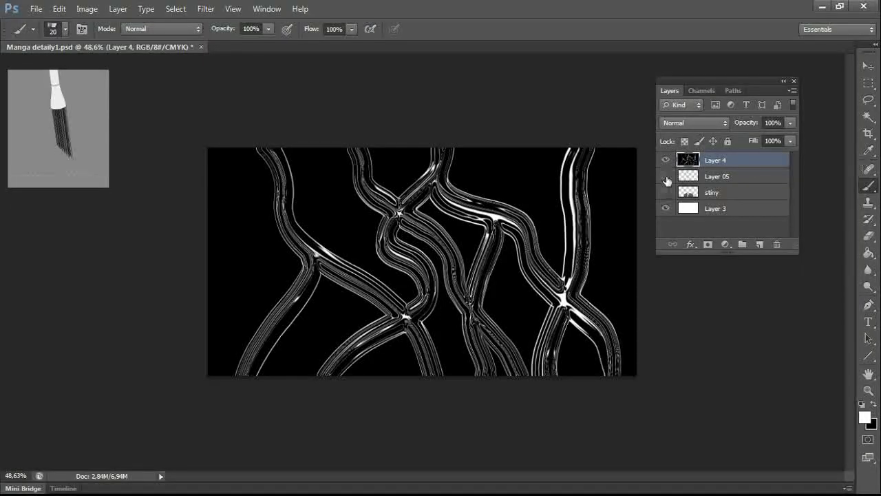
- Move the chrome-effect layer directly above Layer 3 and show Layer 05 and stiny again
click(666, 160)
click(666, 161)
drag(695, 162, 729, 206)
click(665, 176)
click(665, 160)
drag(763, 140, 679, 193)
click(674, 193)
- Delete the chrome-effect layer and add a new empty layer above Layer 05
right_click(719, 193)
click(737, 104)
click(719, 160)
click(760, 245)
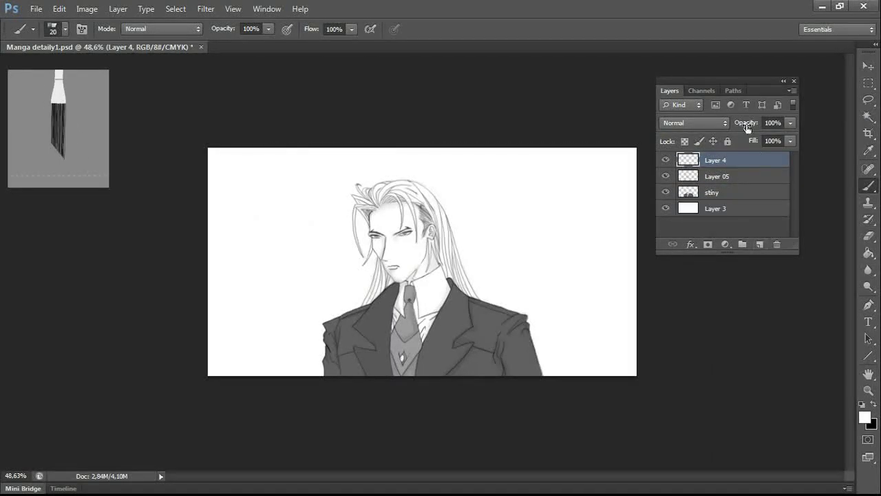
- Set the foreground colour to black and paint five winding stripes across the man on Layer 4
click(864, 418)
click(238, 418)
click(534, 250)
mouse_move(548, 144)
mouse_down()
mouse_move(596, 297)
mouse_move(639, 350)
mouse_up()
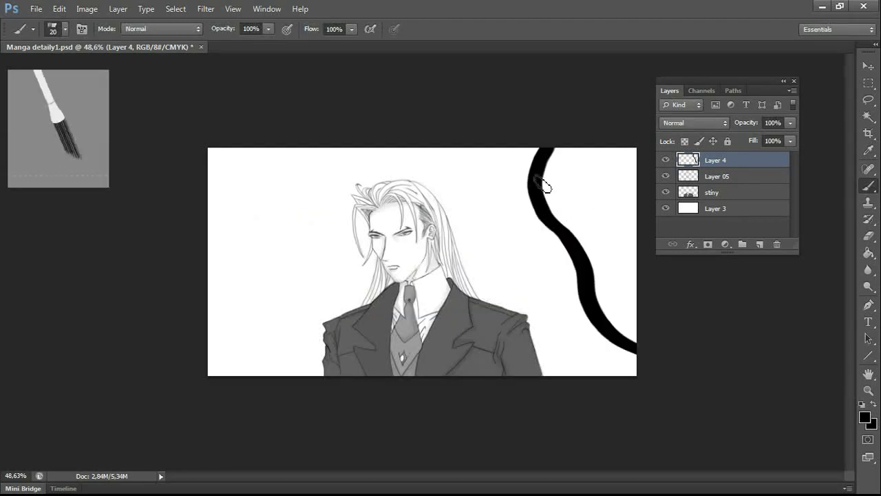
drag(536, 179, 206, 363)
drag(358, 149, 372, 375)
drag(444, 149, 209, 267)
drag(268, 148, 564, 375)
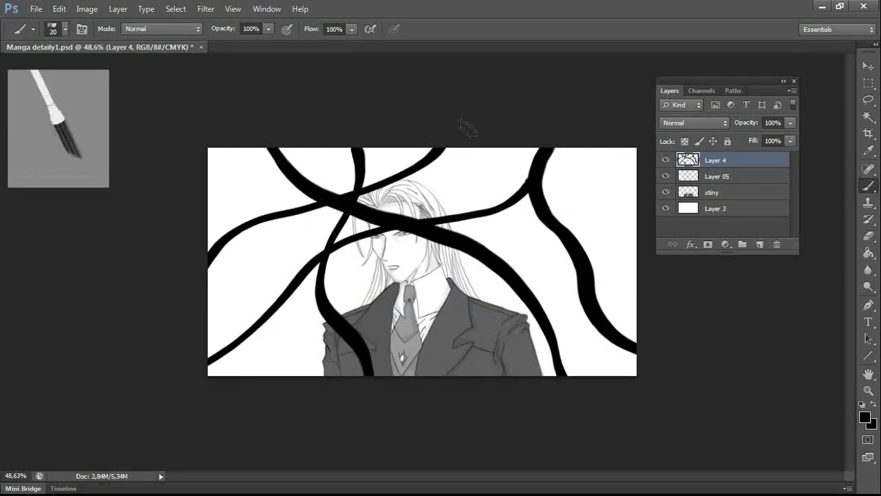
- Add four more crossing black stripes on the right and across the lower part of the picture
drag(475, 148, 633, 310)
key(ctrl+z)
drag(475, 148, 636, 239)
drag(609, 147, 406, 376)
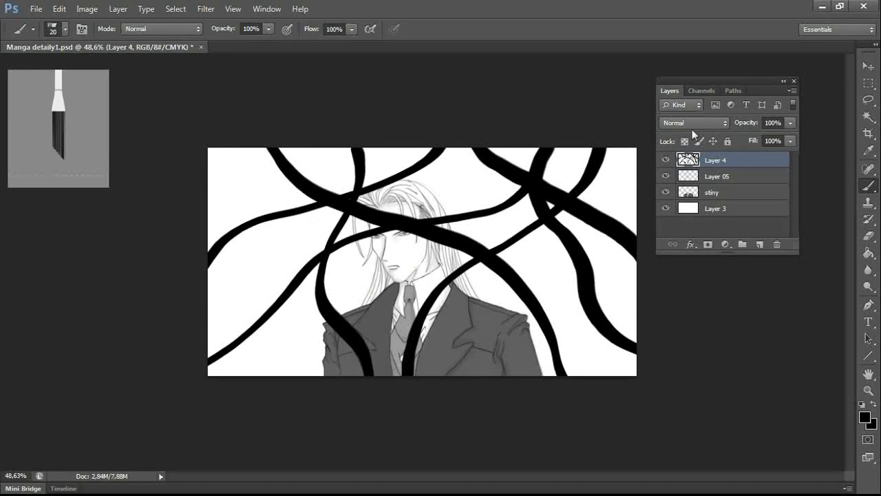
drag(206, 290, 472, 377)
mouse_move(270, 377)
mouse_down()
mouse_move(639, 293)
mouse_move(697, 307)
mouse_move(686, 310)
mouse_up()
- Apply a Gaussian Blur with a radius of 4,3 pixels to the black stripes
click(205, 9)
mouse_move(320, 136)
click(395, 230)
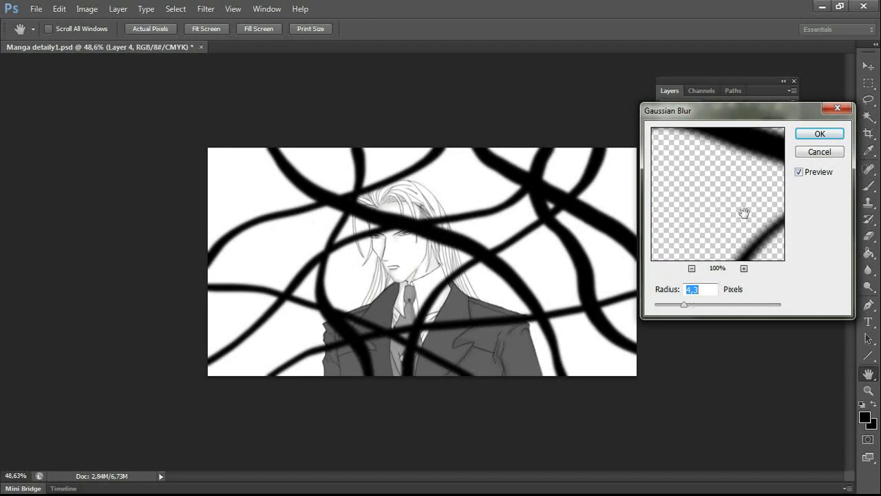
click(819, 134)
- Move the blurred stripes behind the man by placing Layer 4 between stiny and Layer 3
drag(722, 161, 721, 216)
click(720, 191)
click(695, 124)
click(673, 238)
click(714, 209)
click(705, 125)
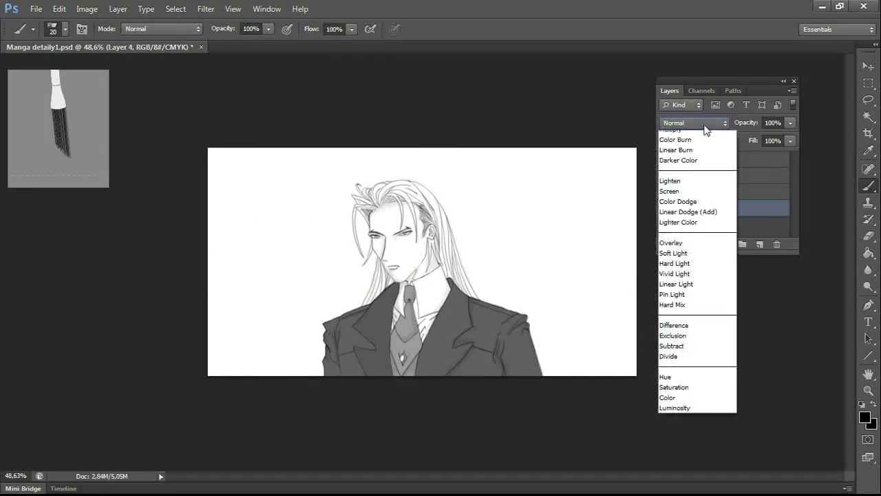
key(Escape)
key(v)
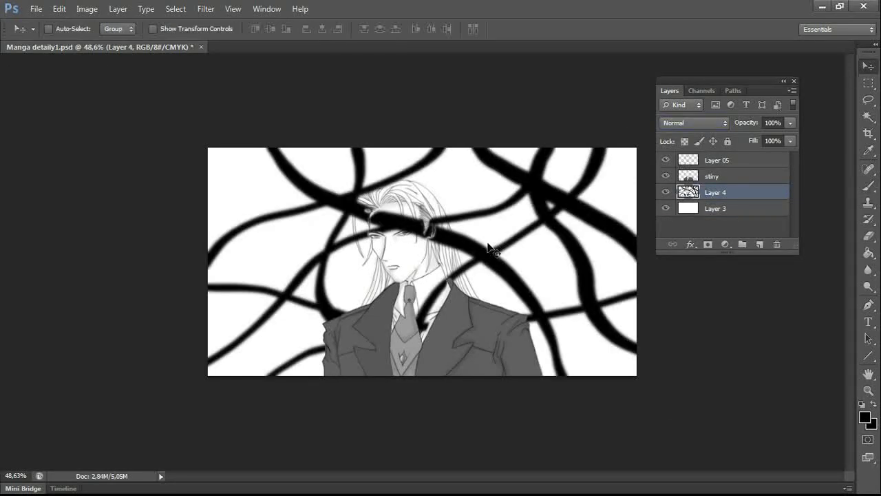
drag(486, 249, 492, 257)
- Delete the blurred stripes layer and add a new empty layer above Layer 3 for brush painting
right_click(716, 192)
click(743, 92)
click(759, 245)
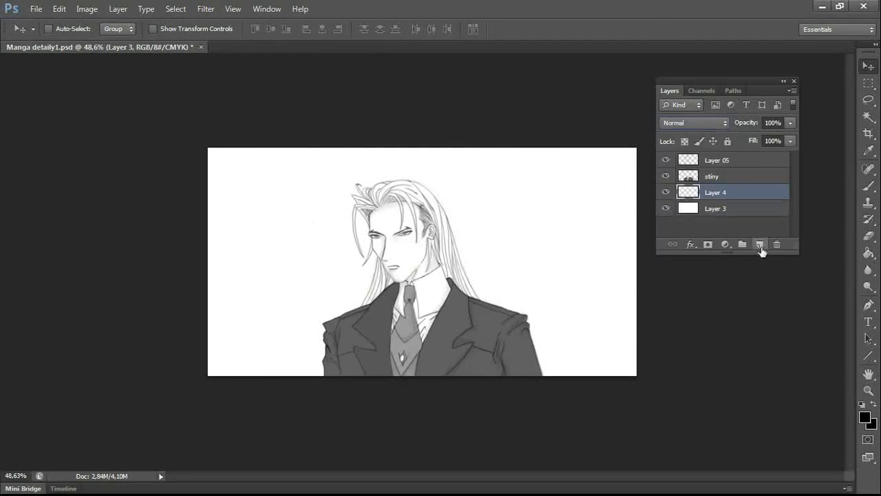
key(b)
click(665, 160)
click(665, 160)
click(864, 417)
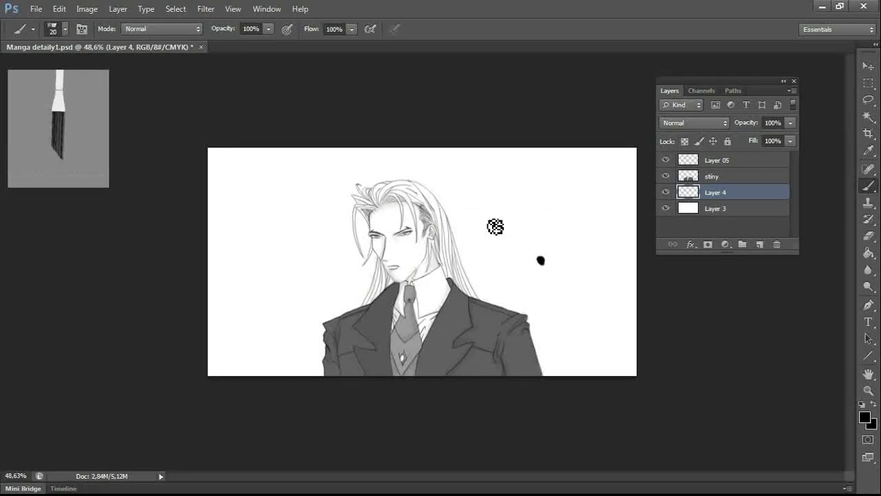
- Try a size 20 fan bristle brush on Layer 4, then discard the test strokes
right_click(496, 226)
double_click(590, 351)
drag(513, 206, 609, 169)
key(ctrl+z)
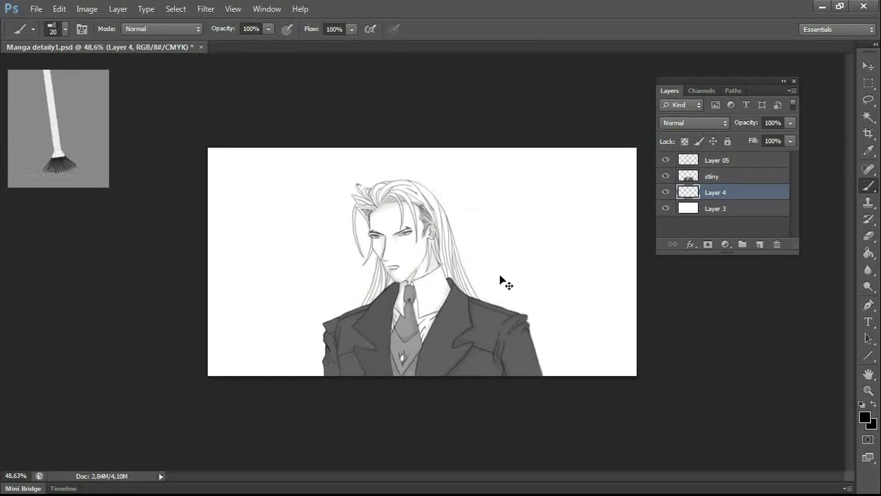
mouse_move(291, 380)
mouse_down()
mouse_move(295, 220)
mouse_move(516, 226)
mouse_move(547, 236)
mouse_move(609, 186)
mouse_move(550, 335)
mouse_up()
key(Delete)
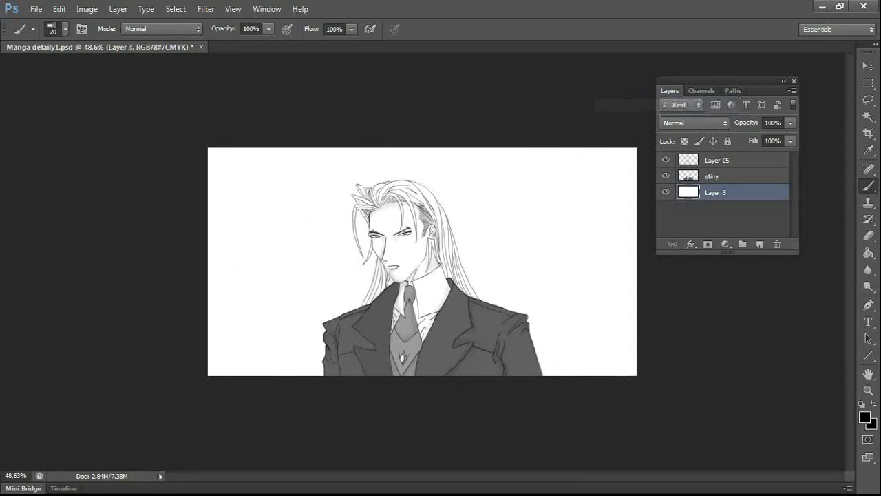
key(ctrl+z)
click(666, 193)
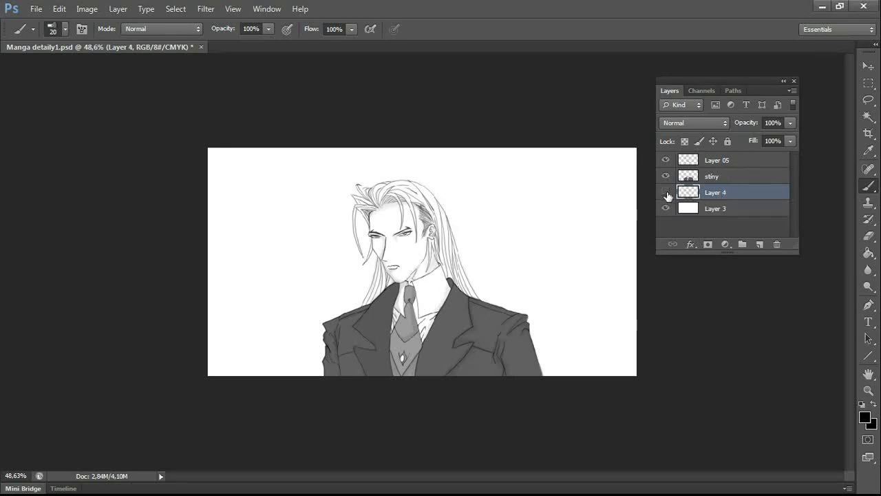
- Choose the size 36 bristle brush, test one stroke beside the man, and undo it
right_click(595, 221)
drag(731, 319, 730, 338)
click(696, 341)
mouse_move(532, 197)
mouse_down()
mouse_move(585, 279)
mouse_move(587, 187)
mouse_up()
key(ctrl+z)
- Try painting wavy and zigzag black strokes to the right of the man, then undo them
right_click(600, 232)
scroll(735, 351, up, 5)
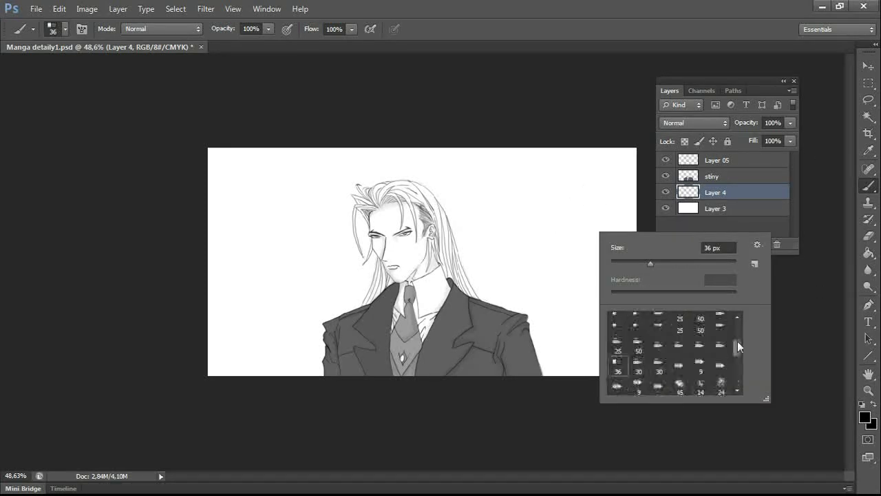
mouse_move(520, 246)
mouse_down()
mouse_move(540, 224)
mouse_move(606, 367)
mouse_up()
drag(542, 280, 575, 375)
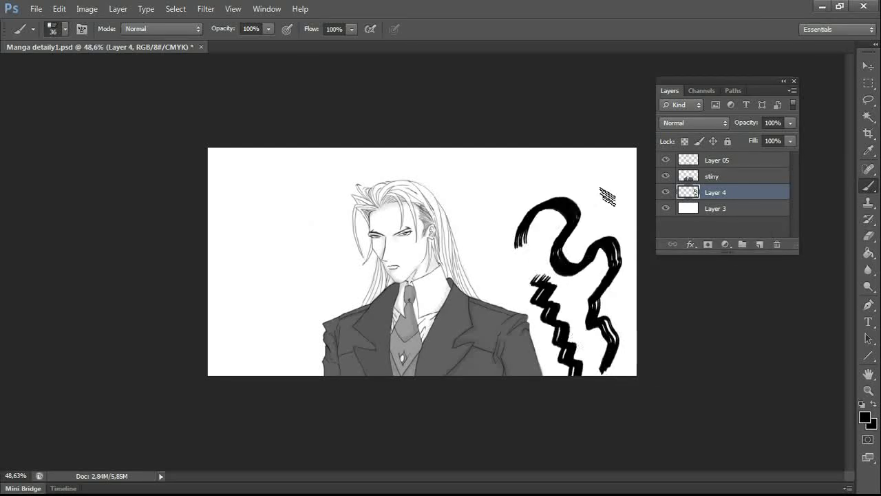
drag(602, 189, 615, 256)
key(ctrl+z)
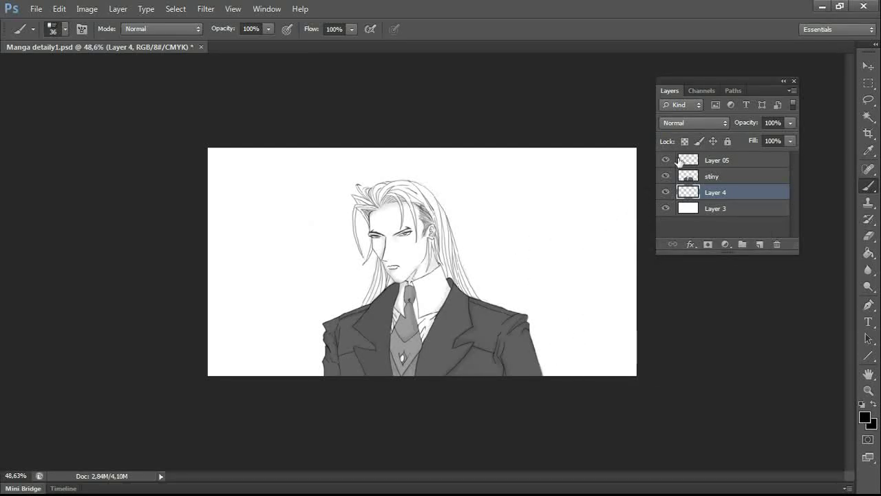
- Merge Layer 05 down into stiny, and merge the result down into Layer 4
click(666, 193)
click(666, 193)
click(666, 176)
click(666, 177)
right_click(712, 162)
click(757, 338)
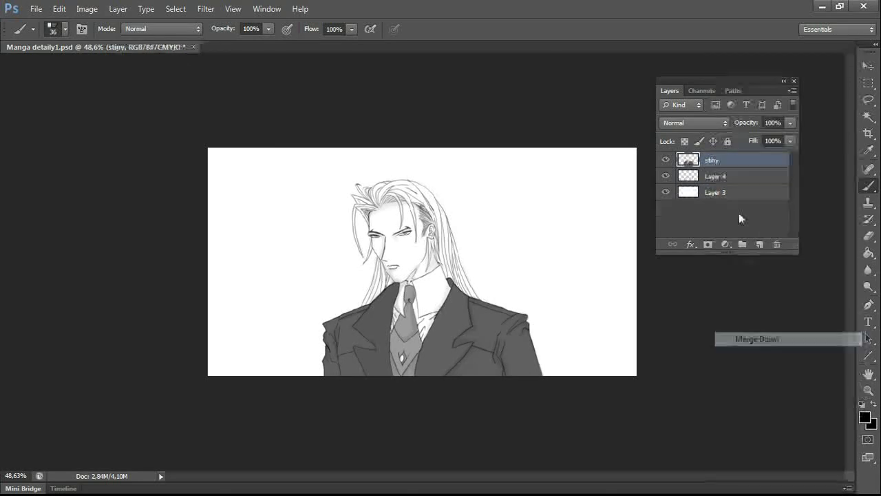
right_click(715, 162)
click(757, 337)
click(666, 175)
click(666, 175)
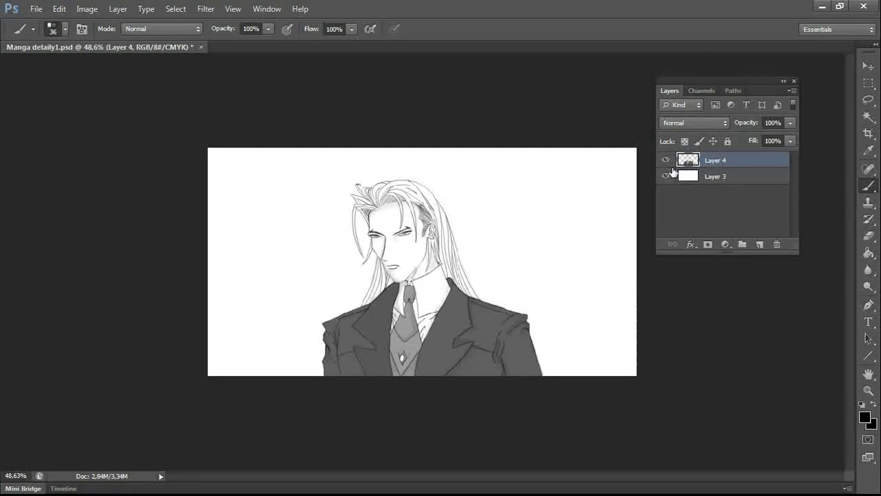
- Try selecting the empty area around the man on Layer 4 with the Magic Wand, then deselect it
key(w)
click(610, 250)
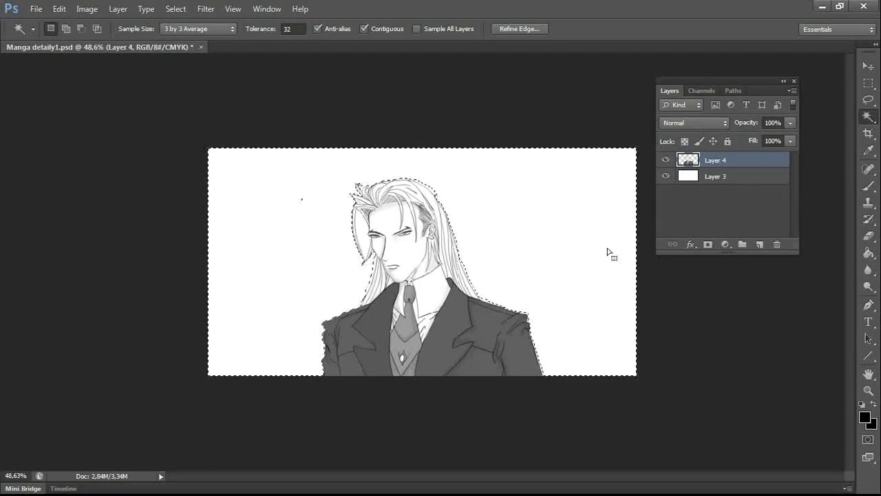
key(ctrl+d)
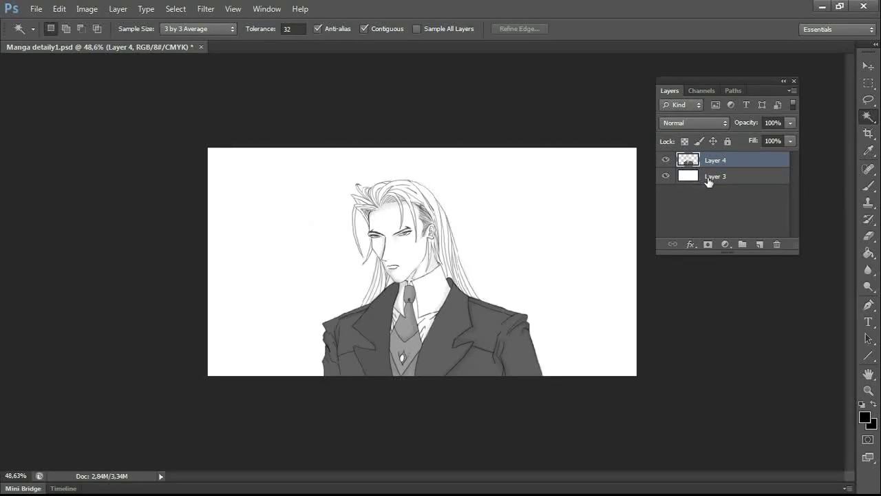
- Select the whole white area of Layer 3 with the Magic Wand and return to Layer 4 with the Lasso
click(708, 178)
click(596, 232)
click(704, 163)
key(l)
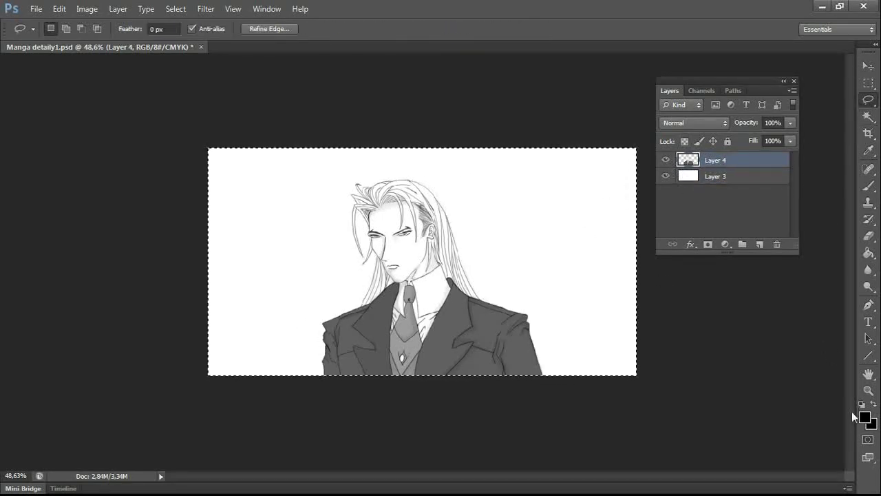
- Set both the foreground and background colours to white
click(864, 417)
drag(250, 266, 229, 254)
click(537, 249)
click(873, 425)
click(230, 256)
click(528, 252)
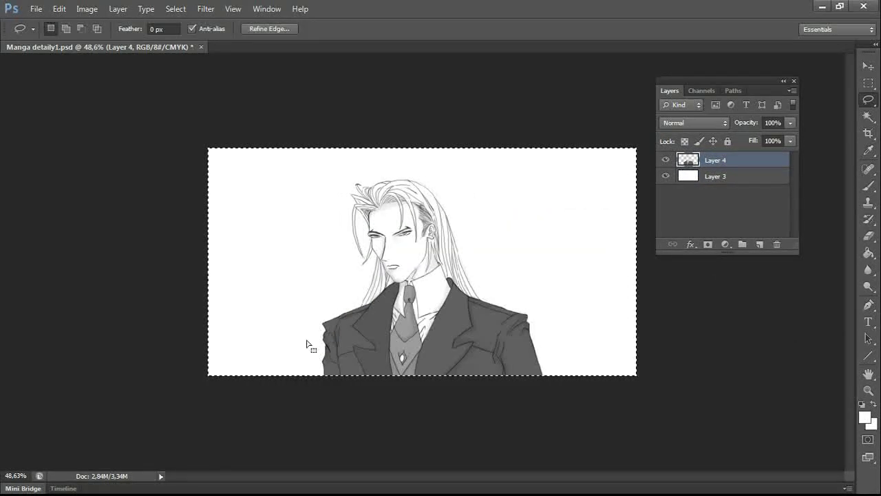
- Lasso the man on Layer 4 and nudge the selected part slightly with the Move tool, then deselect
click(709, 177)
click(701, 160)
mouse_move(313, 379)
mouse_down()
mouse_move(557, 338)
mouse_move(550, 377)
mouse_up()
key(v)
mouse_move(488, 280)
mouse_down()
mouse_move(511, 283)
mouse_move(454, 302)
mouse_up()
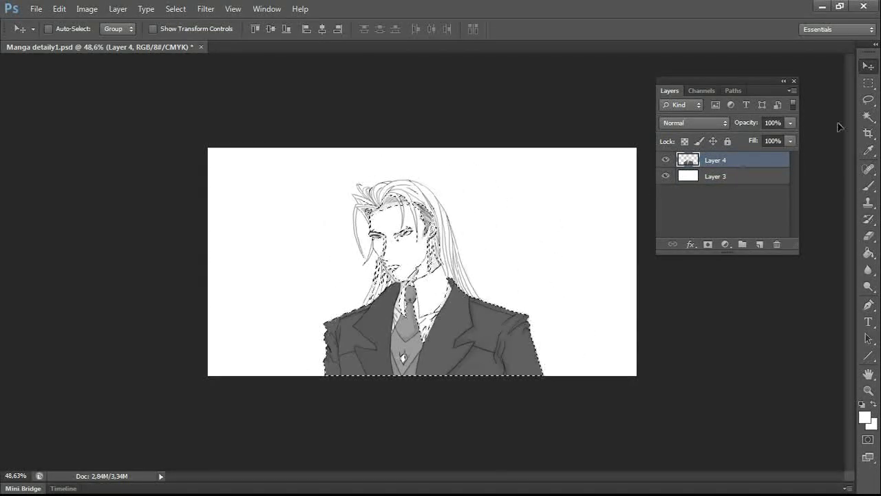
key(m)
key(ctrl+d)
click(870, 101)
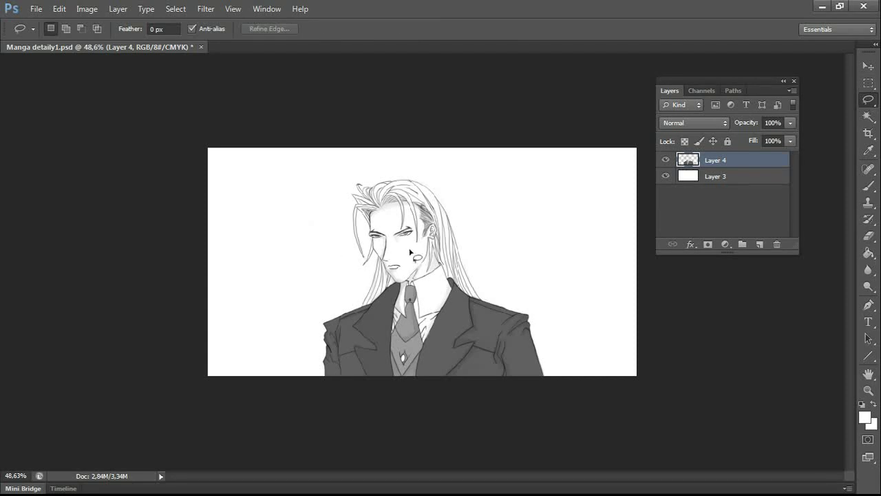
- Activate Layer 3, check it by toggling its visibility, and choose a round 36 px brush tip
click(709, 177)
click(666, 177)
click(666, 177)
key(b)
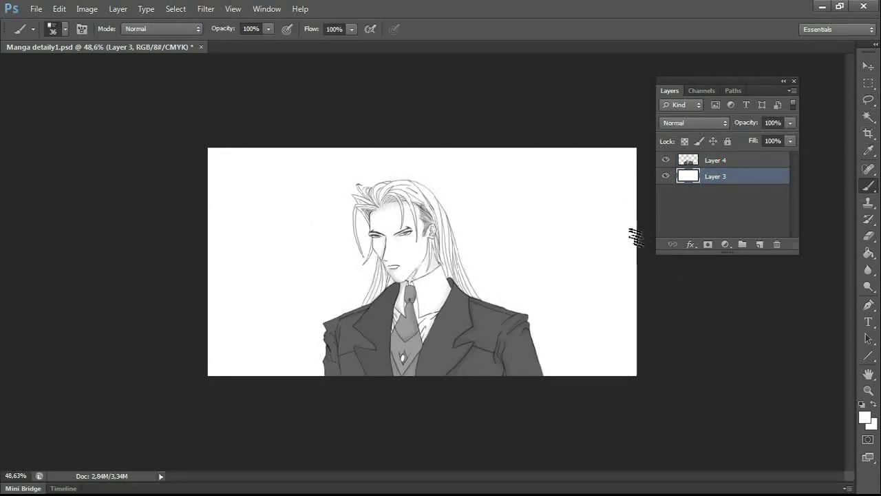
right_click(506, 228)
click(573, 324)
click(553, 192)
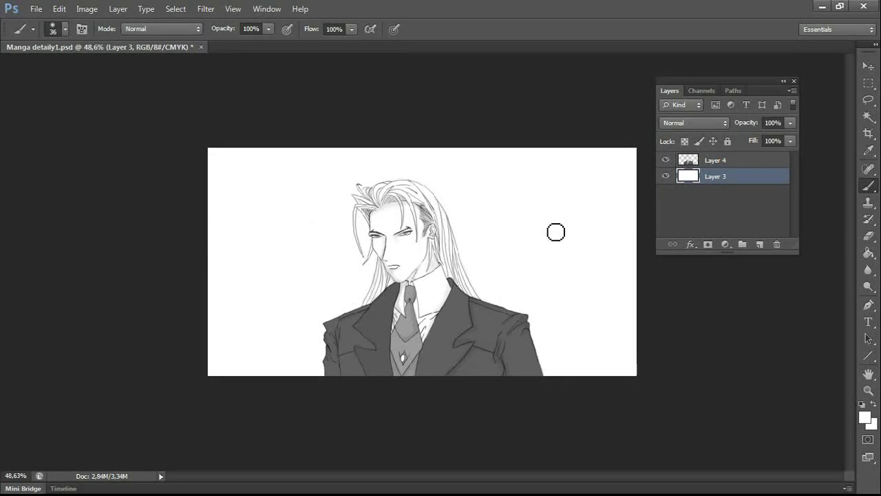
- Try black brush strokes on Layer 3 in the empty area beside the man, then undo them
click(864, 417)
click(236, 416)
click(538, 248)
drag(571, 192, 571, 204)
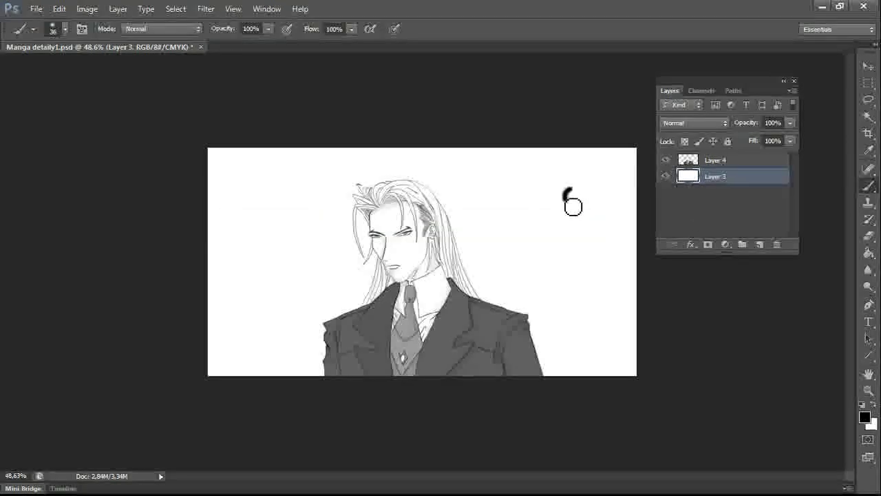
mouse_move(568, 181)
mouse_down()
mouse_move(570, 172)
mouse_move(551, 172)
mouse_move(560, 242)
mouse_move(525, 176)
mouse_move(613, 256)
mouse_move(637, 213)
mouse_up()
key(ctrl+alt+z)
key(ctrl+alt+z)
key(ctrl+alt+z)
key(ctrl+alt+z)
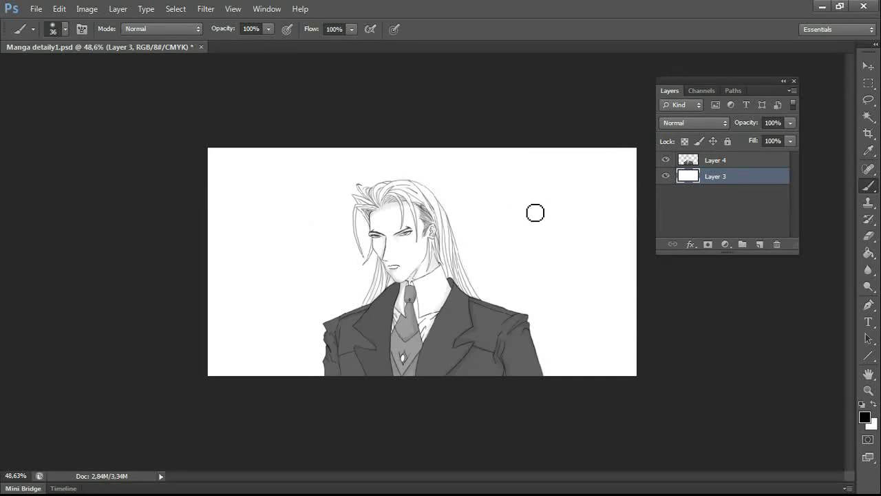
- Delete Layer 3 and add a new layer beneath Layer 4
mouse_move(315, 384)
mouse_down()
mouse_move(323, 312)
mouse_move(323, 322)
mouse_move(372, 283)
mouse_move(347, 224)
mouse_move(355, 255)
mouse_move(361, 175)
mouse_move(437, 175)
mouse_move(451, 184)
mouse_move(477, 267)
mouse_move(529, 294)
mouse_up()
mouse_move(297, 312)
mouse_down()
mouse_move(344, 261)
mouse_move(333, 168)
mouse_move(398, 152)
mouse_up()
key(Delete)
click(760, 245)
drag(716, 160, 723, 182)
- Set the foreground colour to white and fill the new bottom layer with the Paint Bucket
click(868, 253)
click(864, 417)
click(233, 258)
click(570, 253)
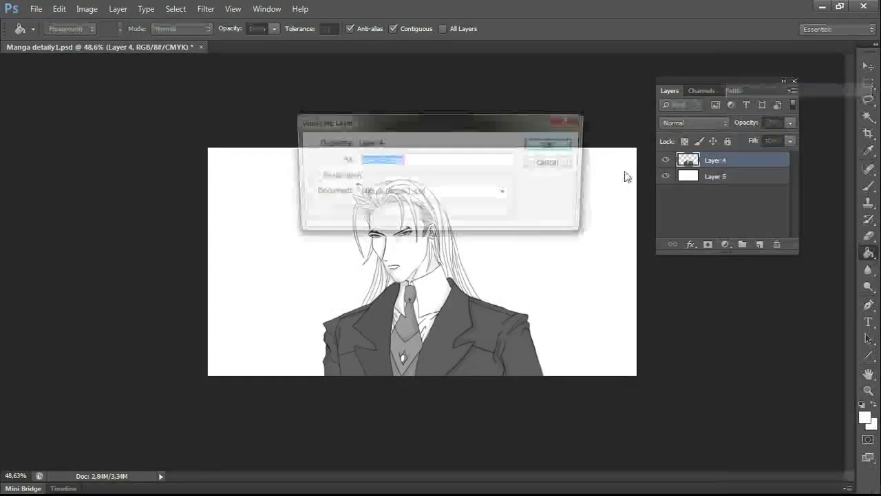
- Duplicate Layer 4 and enlarge the copy to about 127% width and 111% height with Free Transform
key(v)
drag(503, 270, 571, 275)
key(ctrl+z)
click(867, 83)
right_click(425, 309)
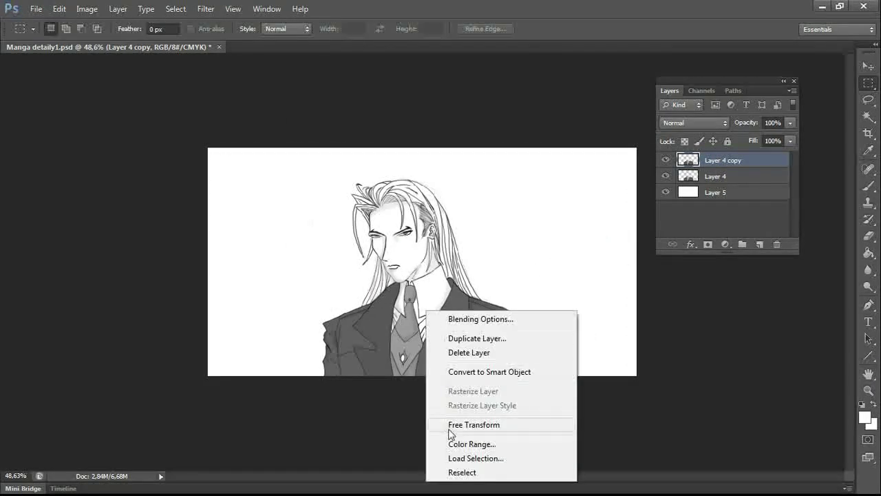
click(451, 426)
drag(485, 284, 453, 270)
drag(521, 381, 601, 406)
drag(508, 315, 507, 310)
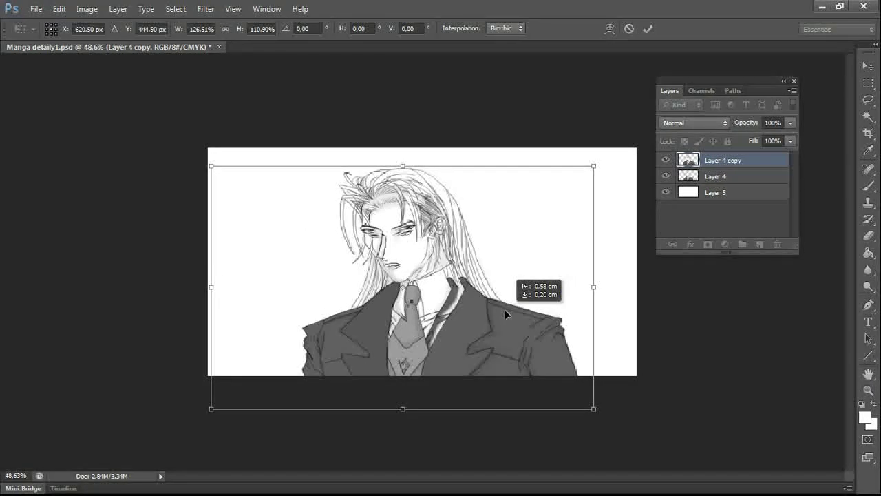
key(v)
click(401, 198)
- Lower the opacity of Layer 4 copy to 22% and move the faded figure to the right of the man
click(790, 122)
drag(790, 136, 736, 141)
drag(504, 302, 638, 304)
- Move the man on Layer 4 to the left, and shift the faded copy up and slightly left
click(721, 177)
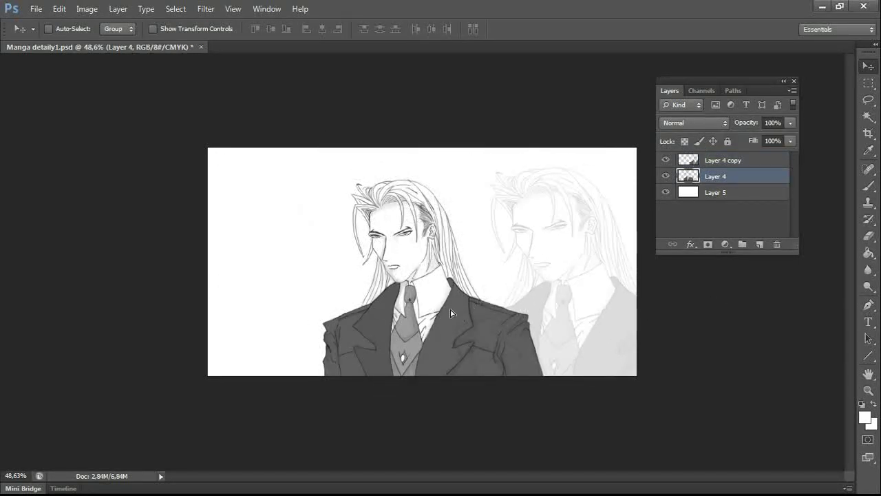
drag(451, 312, 375, 308)
click(721, 160)
drag(582, 255, 544, 237)
- Enlarge Layer 4 copy to about 119% width and 120% height with Free Transform so it reaches past the canvas bottom
click(869, 83)
right_click(519, 252)
click(564, 372)
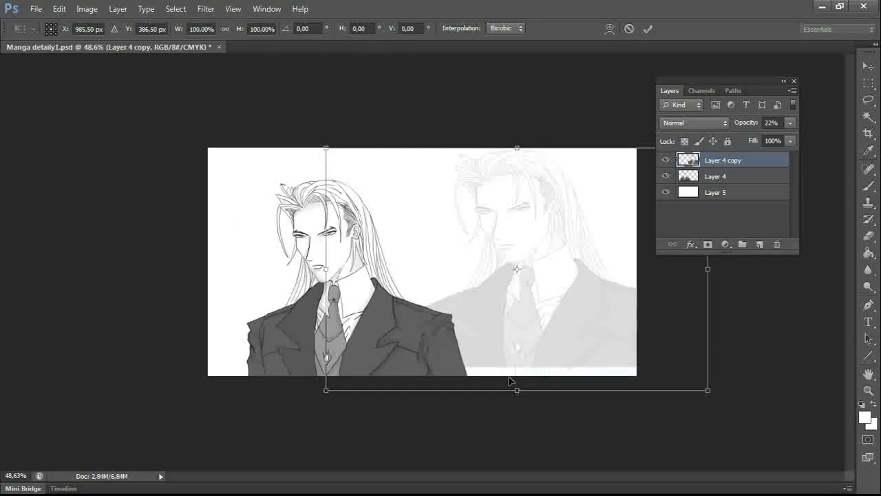
drag(517, 389, 517, 408)
drag(324, 408, 261, 429)
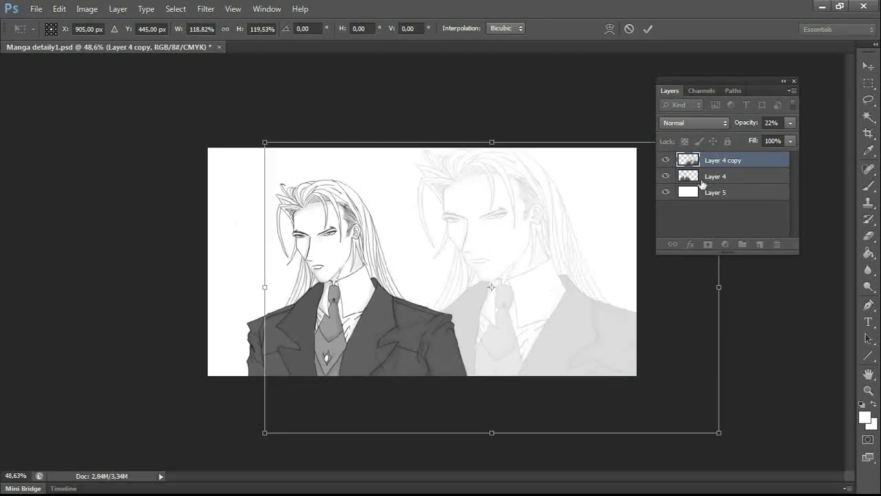
key(Return)
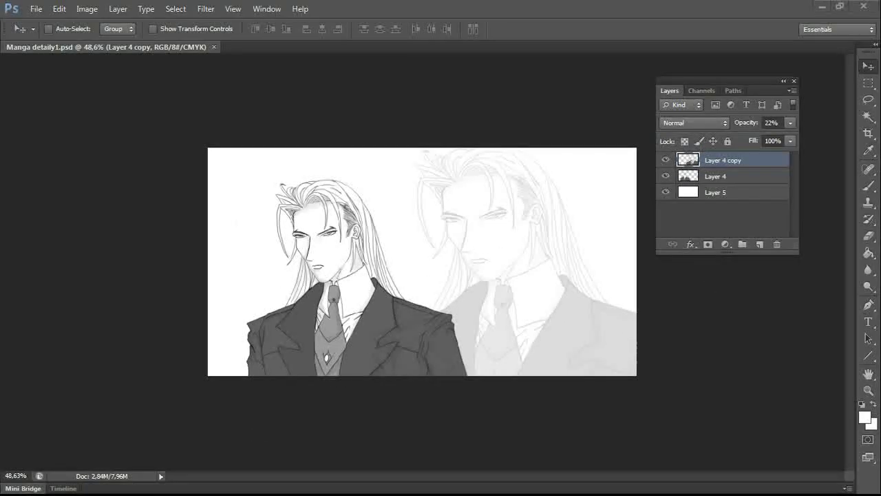
- Erase the parts of Layer 4 copy that overlap the man in front
key(e)
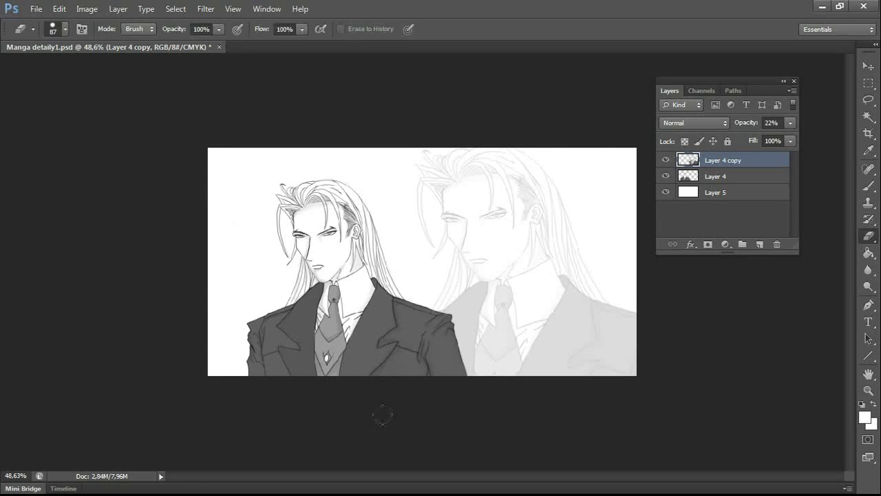
- Try another blend mode on Layer 4, return it to Normal, and briefly hide the layer to check the copy
click(700, 178)
click(709, 124)
click(699, 167)
click(708, 125)
click(698, 135)
click(664, 177)
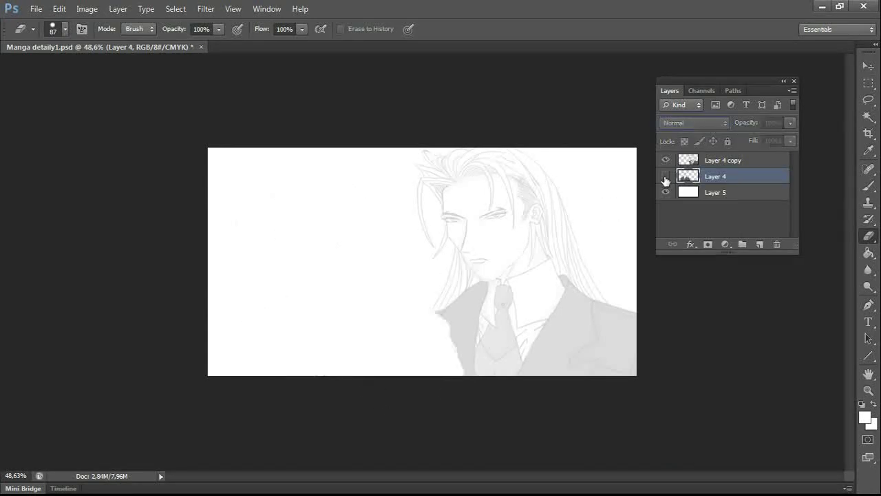
click(665, 177)
- Try blending options and a Hue/Saturation adjustment on Layer 4 copy, then return to the Eraser
click(671, 160)
right_click(724, 163)
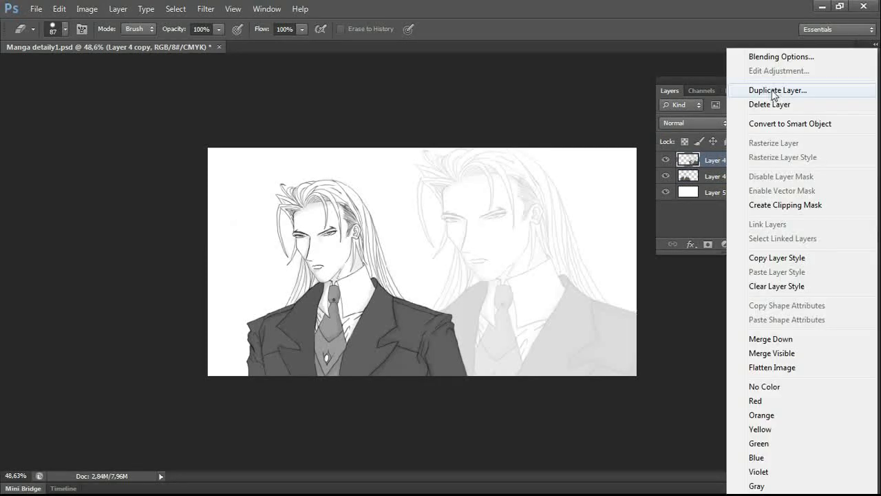
click(773, 93)
key(Escape)
right_click(721, 165)
click(778, 57)
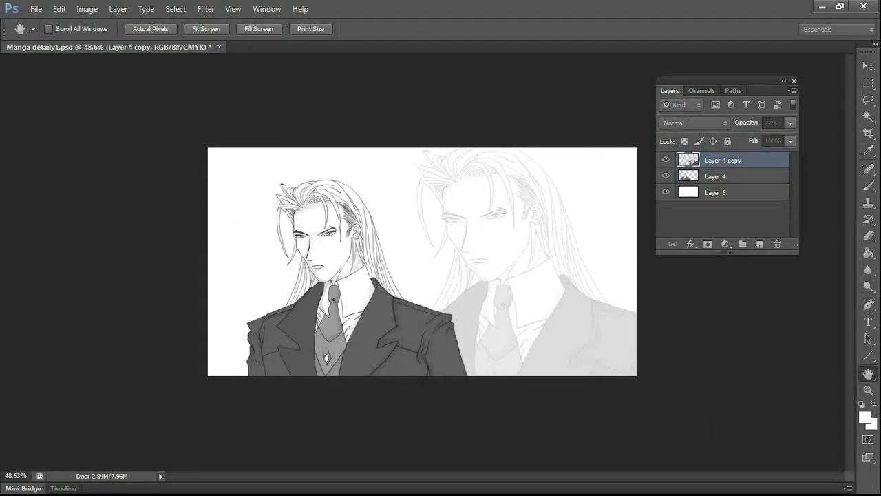
key(ctrl+u)
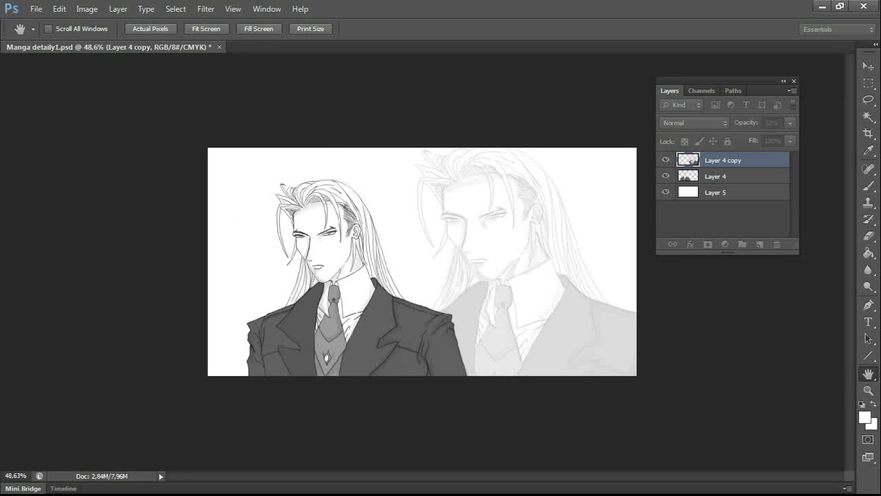
key(e)
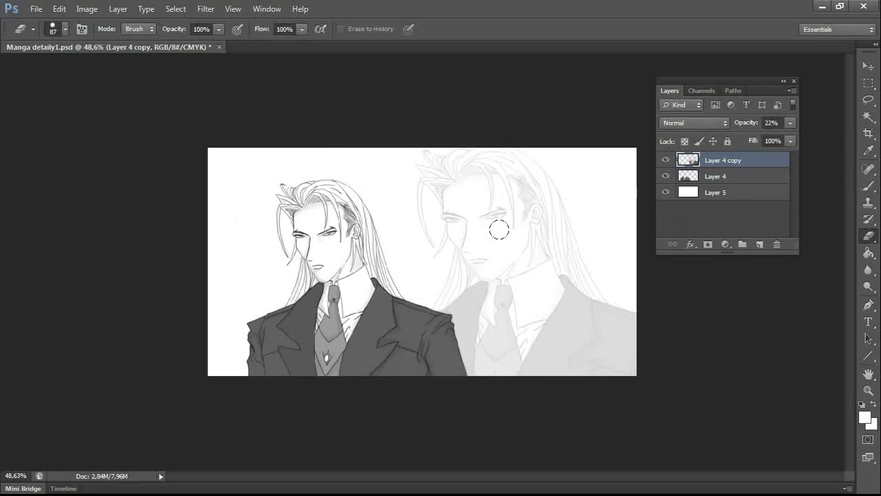
- Add a new layer above Layer 4 copy and choose a textured brush tip
click(736, 181)
click(723, 159)
click(759, 244)
key(b)
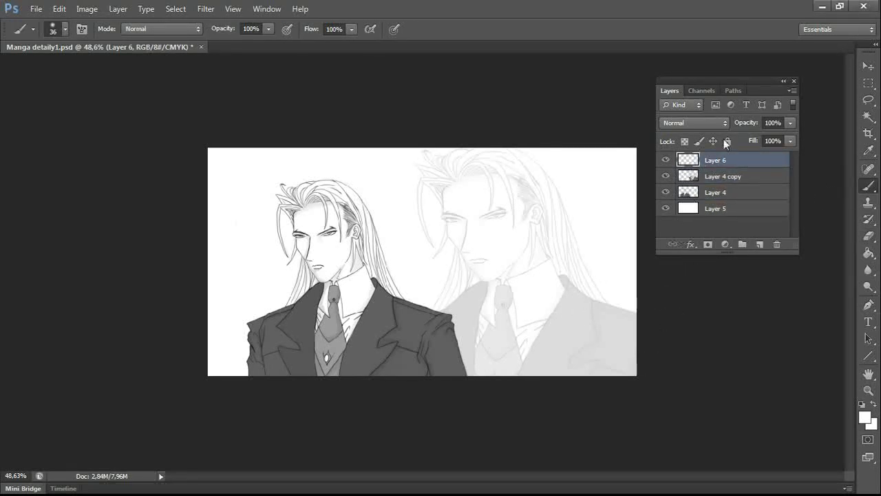
right_click(616, 271)
mouse_move(754, 372)
mouse_down()
mouse_move(753, 385)
mouse_move(753, 366)
mouse_up()
click(633, 382)
click(592, 421)
- Fit the whole image on screen, return to the Brush on Layer 6, and set the foreground colour to black
key(o)
click(740, 178)
key(z)
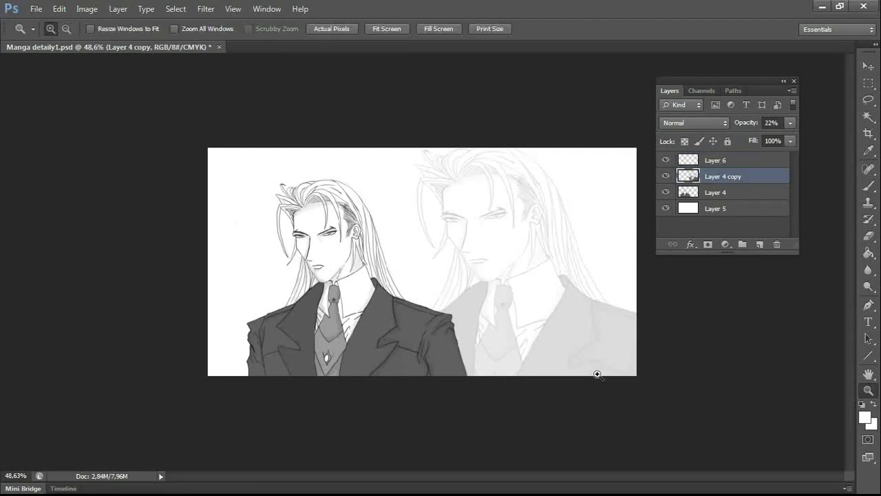
drag(596, 373, 576, 353)
click(425, 316)
click(379, 29)
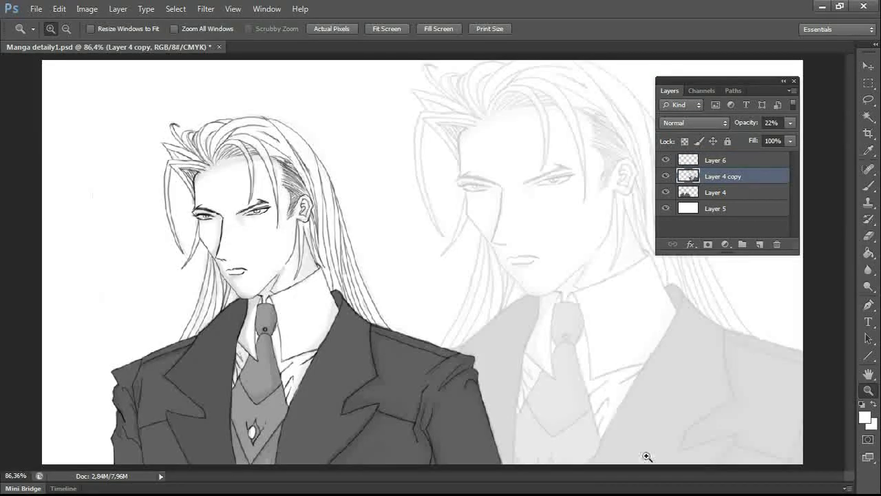
key(b)
click(718, 164)
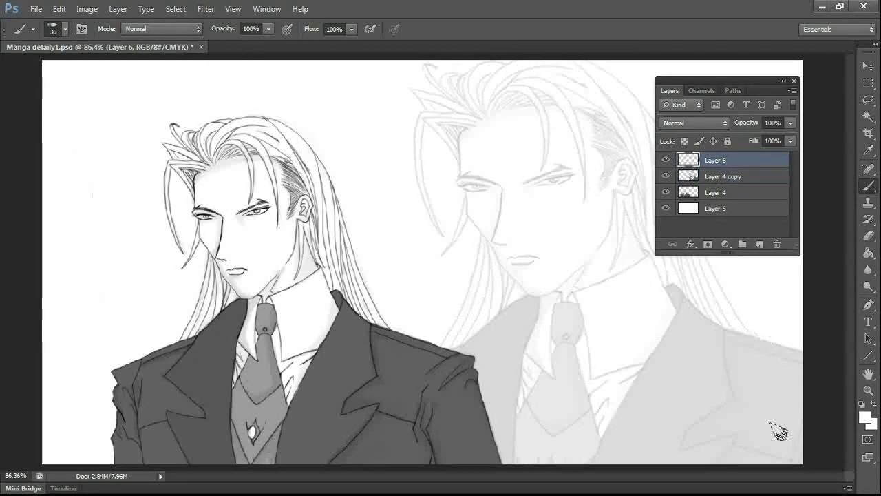
click(865, 417)
click(239, 416)
click(534, 249)
- Try a signature stroke with a 10 px brush in the lower-right corner of the image, then undo it
right_click(709, 377)
drag(741, 356, 731, 356)
click(756, 317)
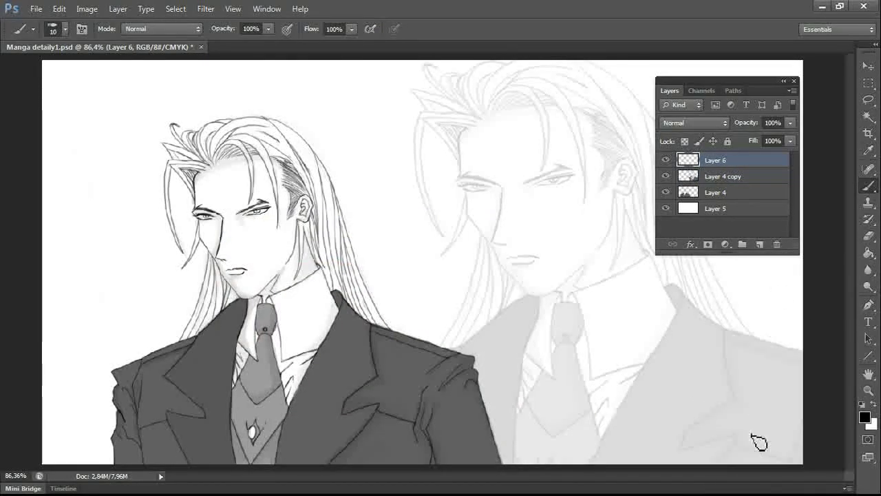
mouse_move(735, 429)
mouse_down()
mouse_move(739, 465)
mouse_move(779, 453)
mouse_up()
key(ctrl+alt+z)
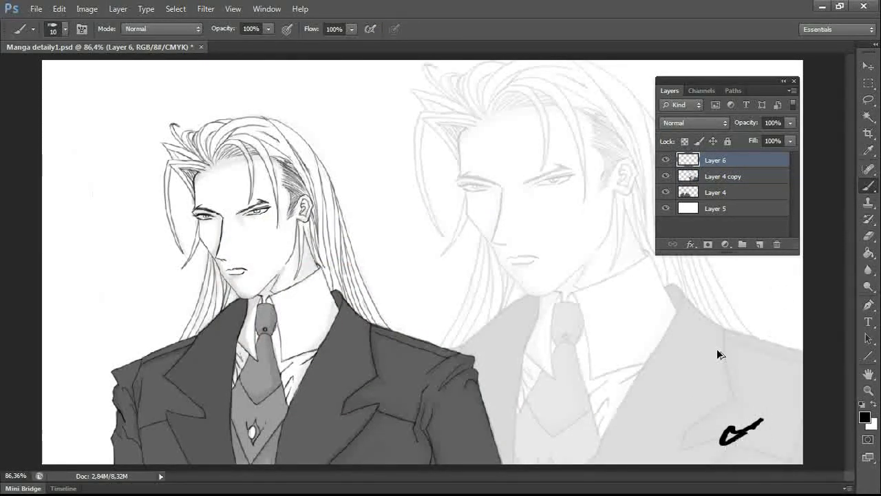
key(ctrl+alt+z)
- Set the brush size to 3 px and handwrite a signature with the date 7.3 above it in the image's lower-right corner
right_click(776, 320)
drag(729, 357, 724, 358)
key(Return)
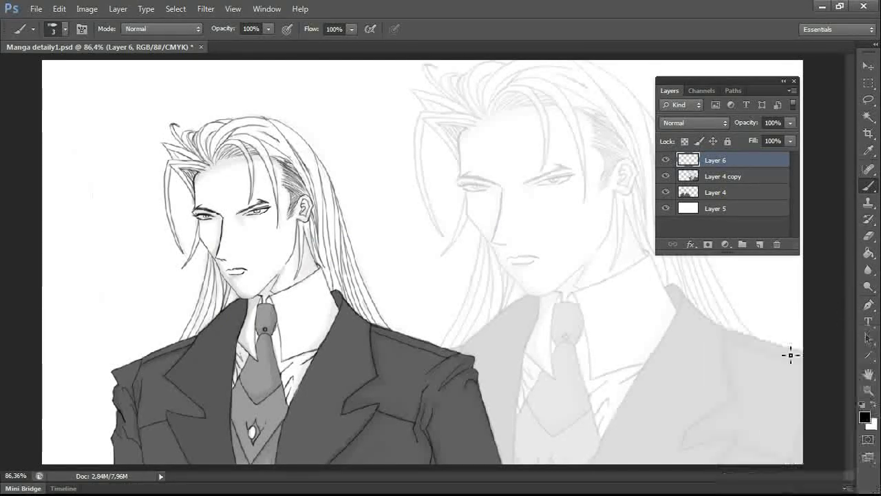
drag(757, 445, 795, 447)
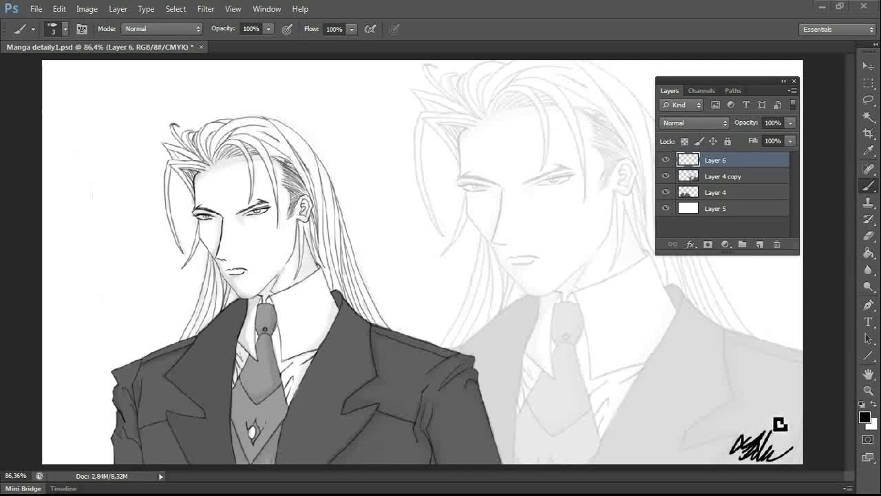
drag(763, 416, 795, 411)
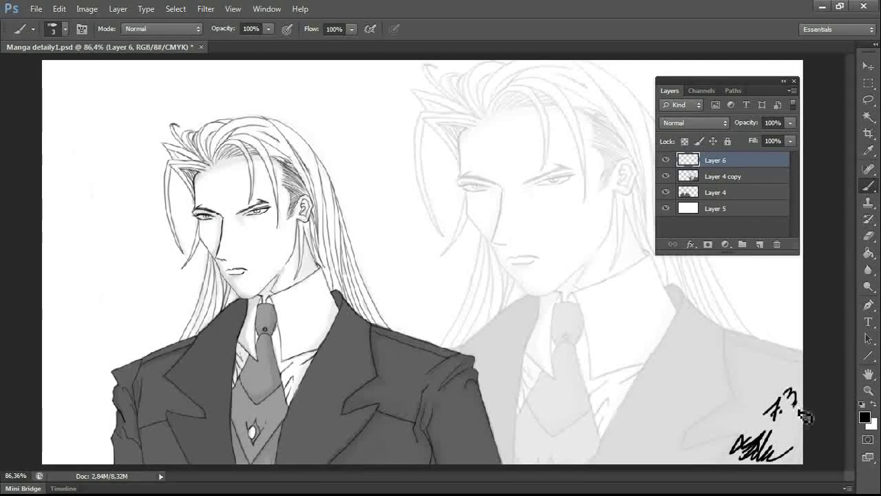